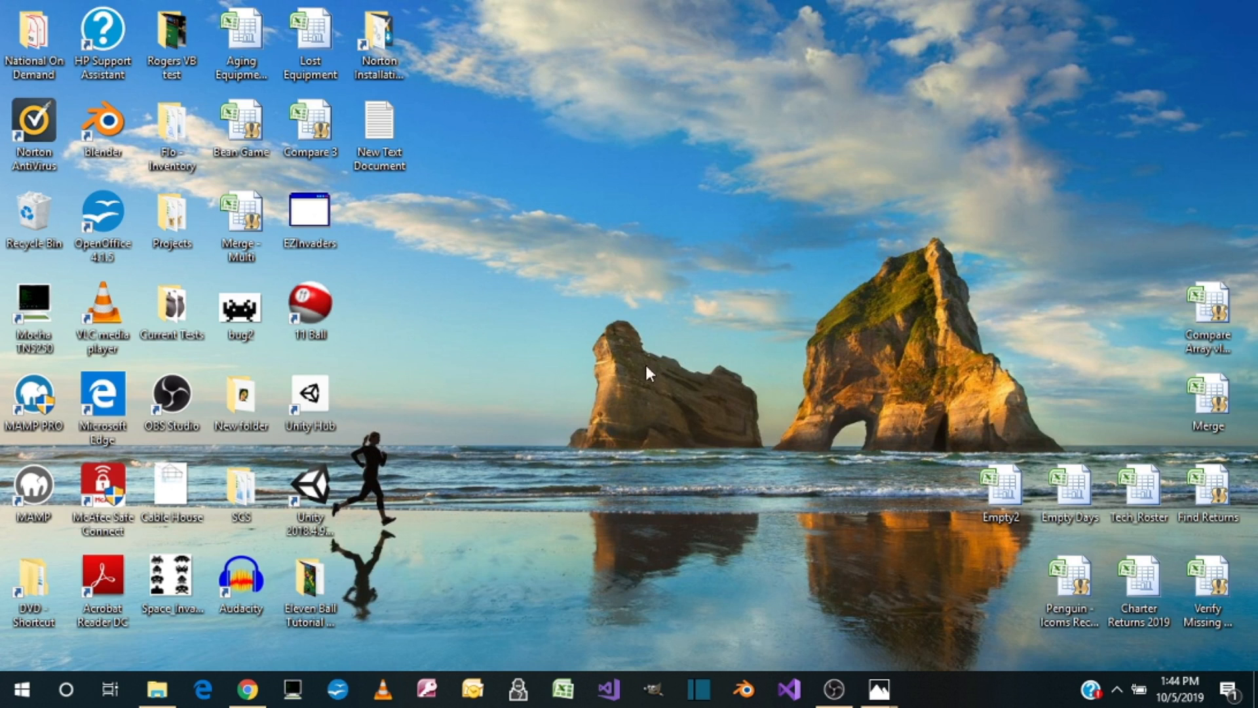
Step: Create a new folder on the desktop named 11 Ball
{"action": "right_click", "coordinate": [646, 326]}
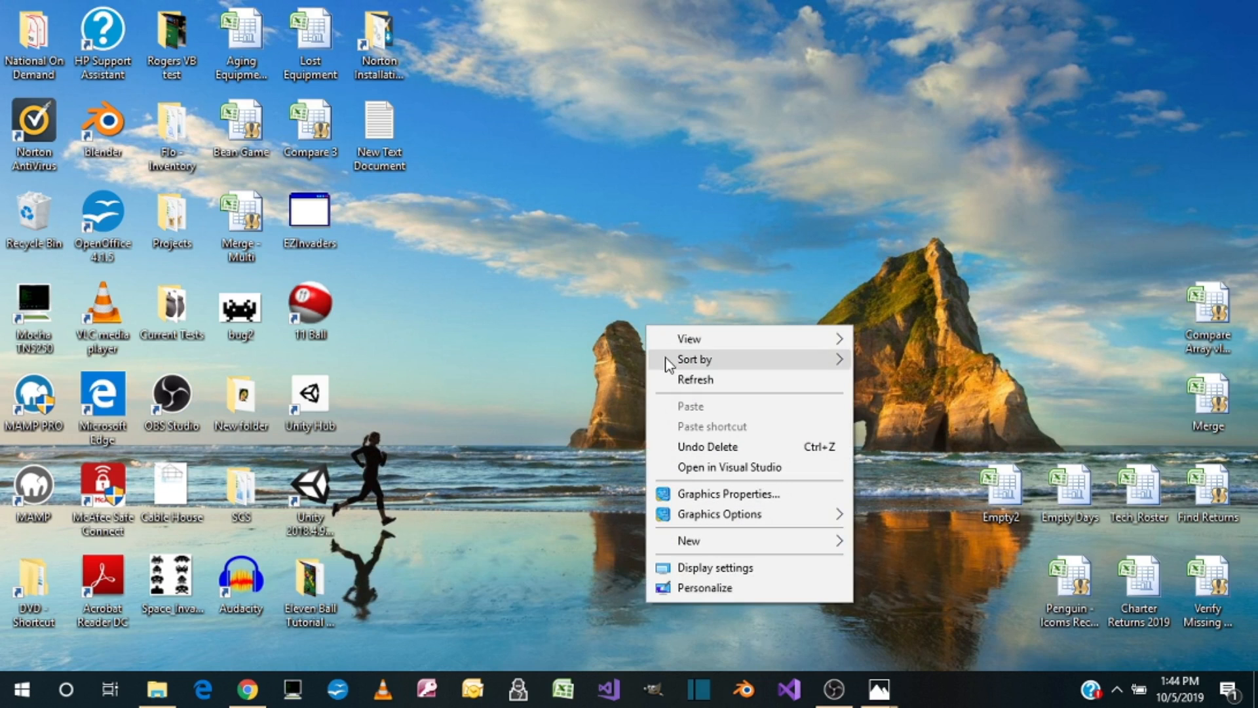
{"action": "mouse_move", "coordinate": [699, 550]}
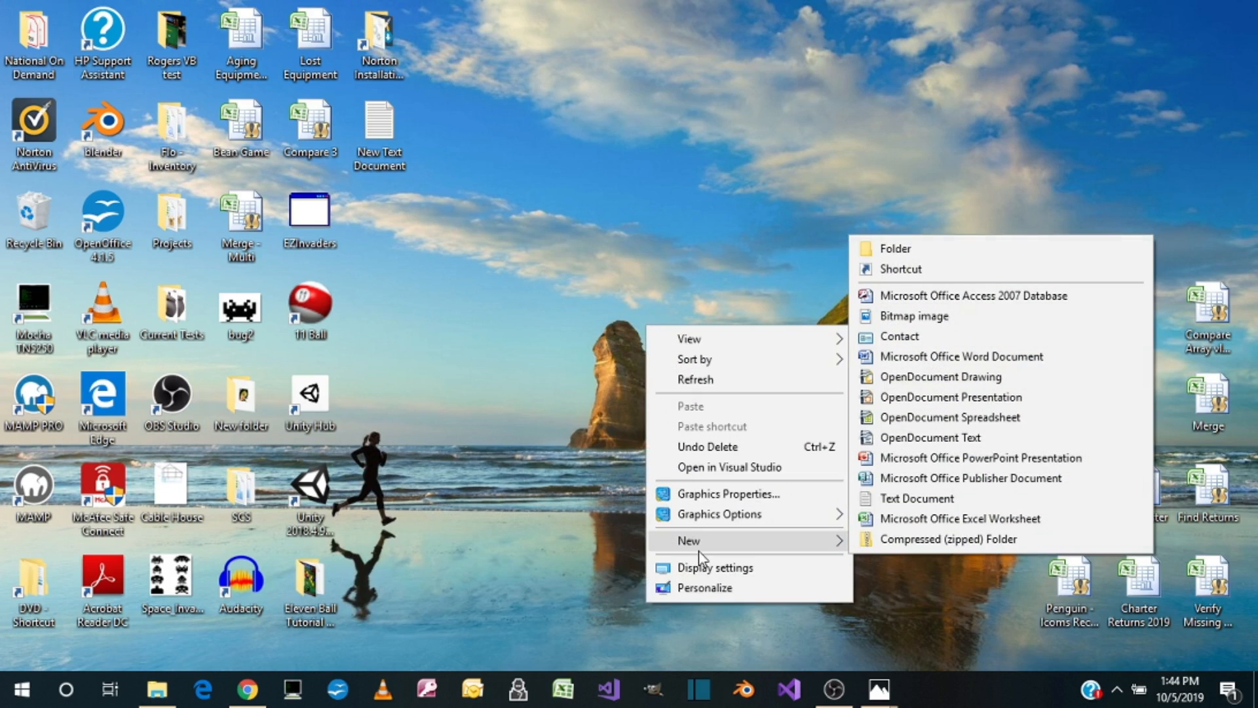
{"action": "left_click", "coordinate": [904, 252]}
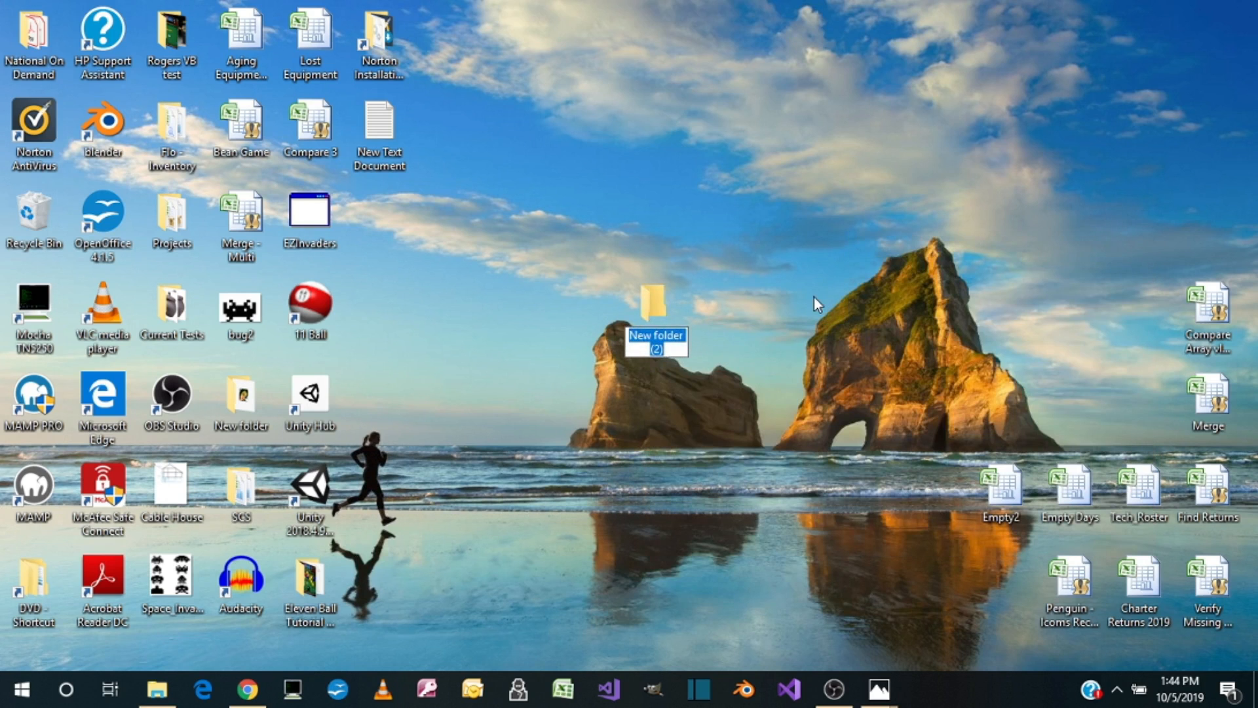
{"action": "type", "text": "11"}
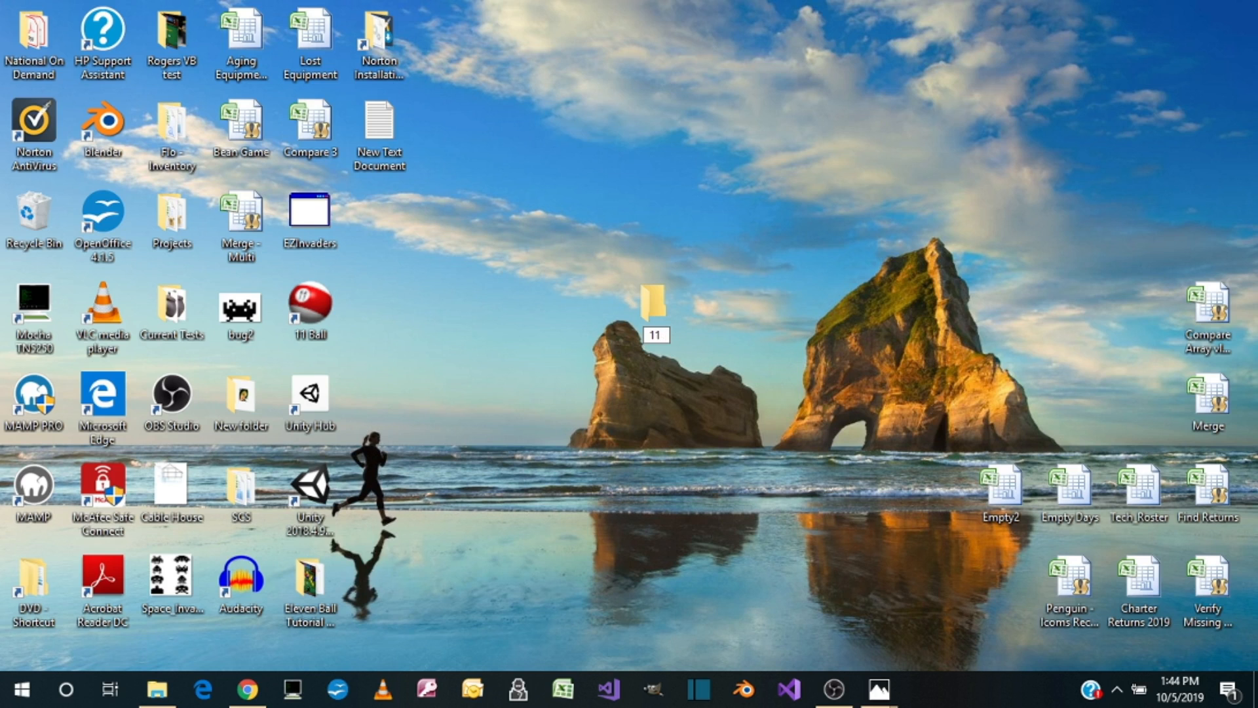
{"action": "type", "text": " Ball"}
{"action": "key", "text": "Return"}
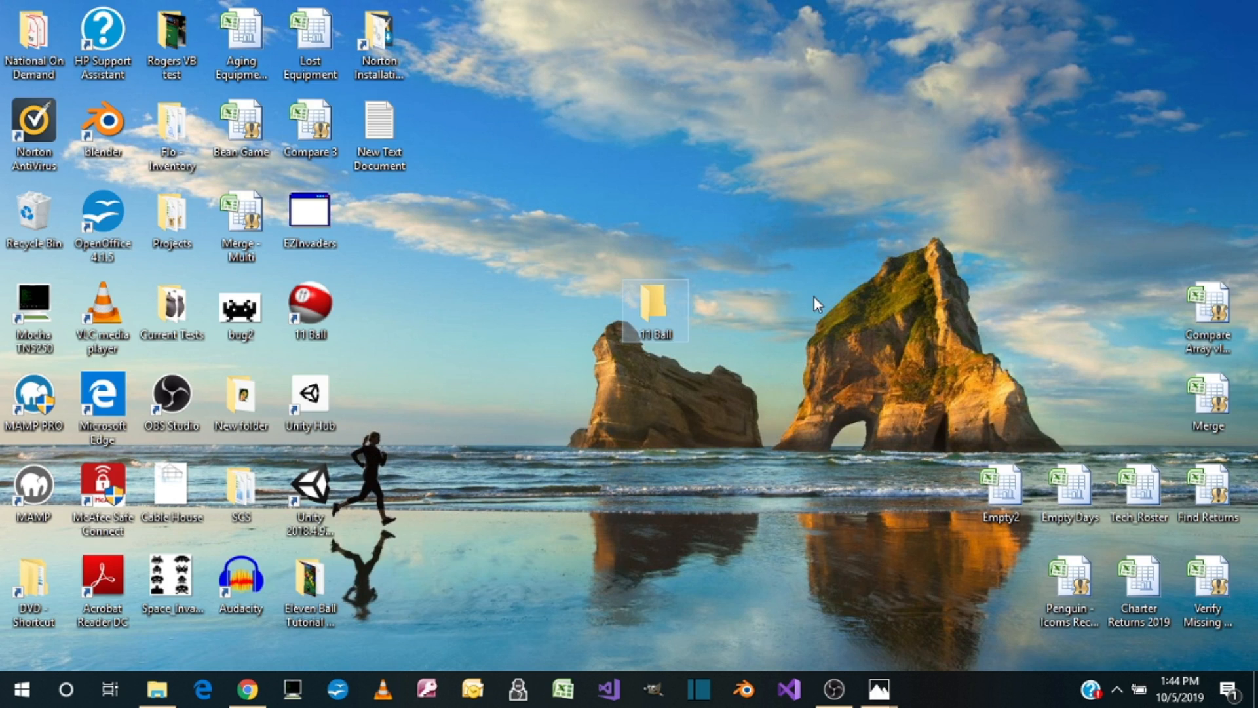
Step: Open the new 11 Ball desktop folder and create a subfolder in it named Pictures
{"action": "double_click", "coordinate": [669, 304]}
{"action": "right_click", "coordinate": [623, 327]}
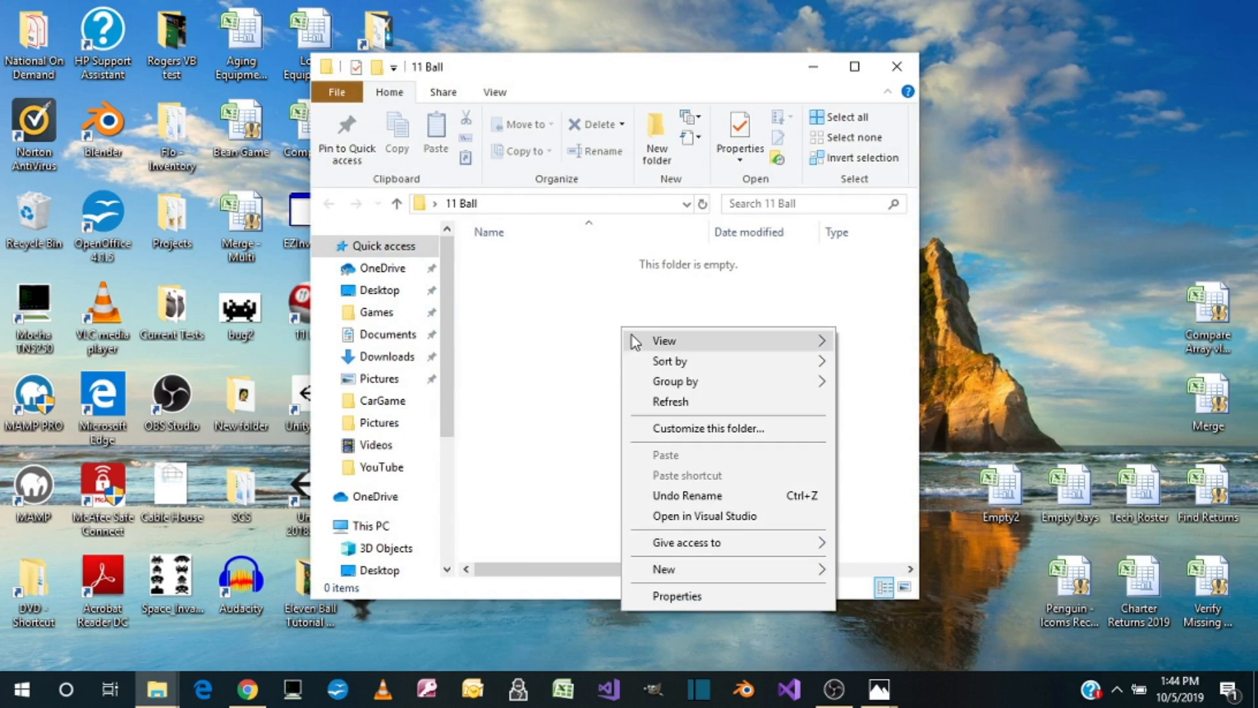
{"action": "mouse_move", "coordinate": [677, 575]}
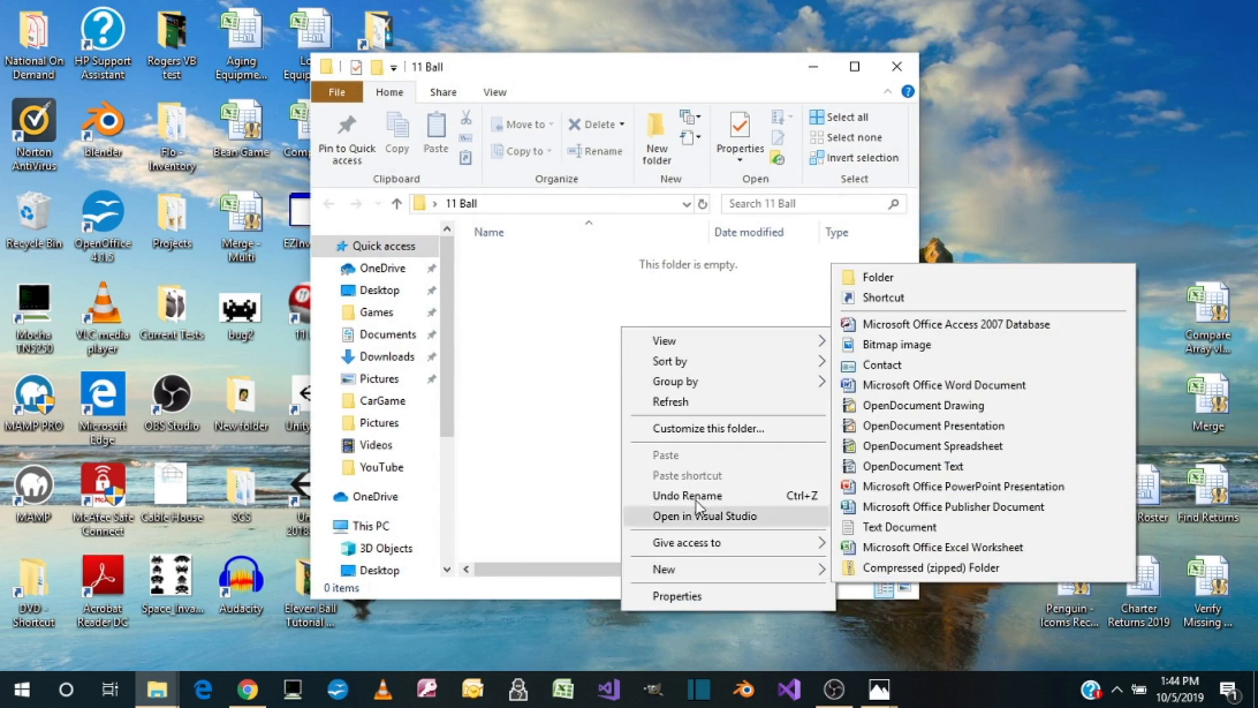
{"action": "left_click", "coordinate": [870, 278]}
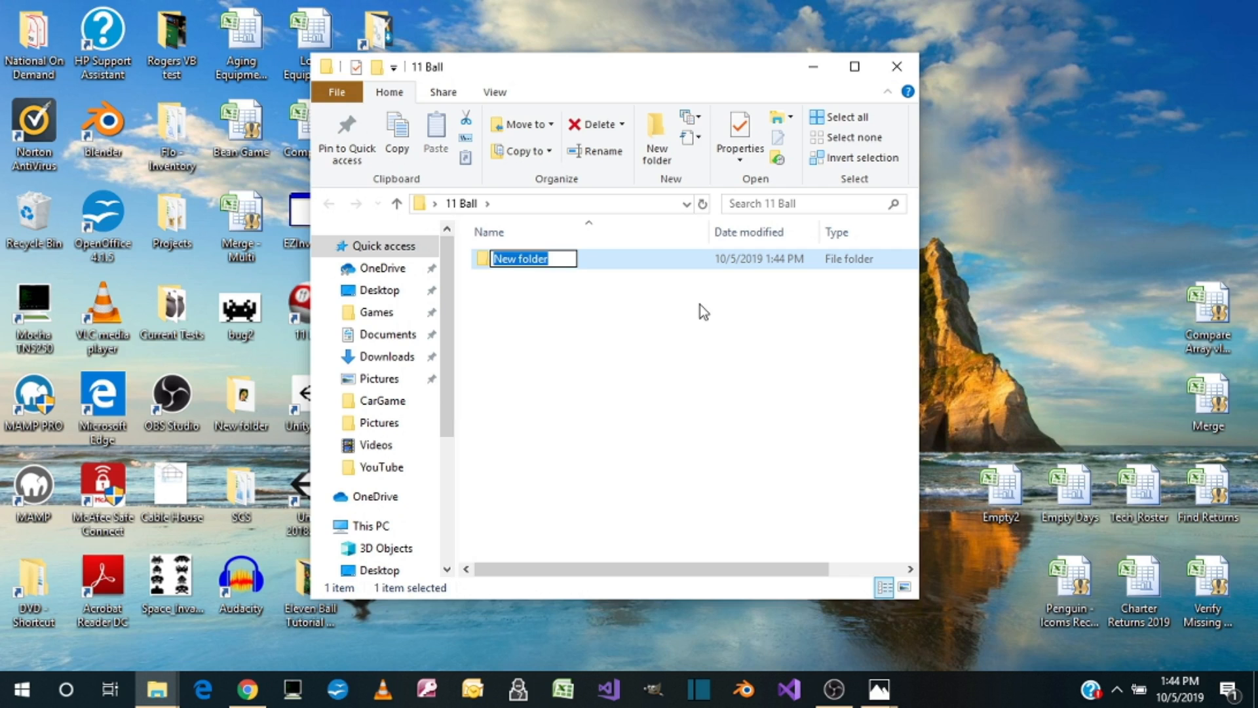
{"action": "type", "text": "Pi"}
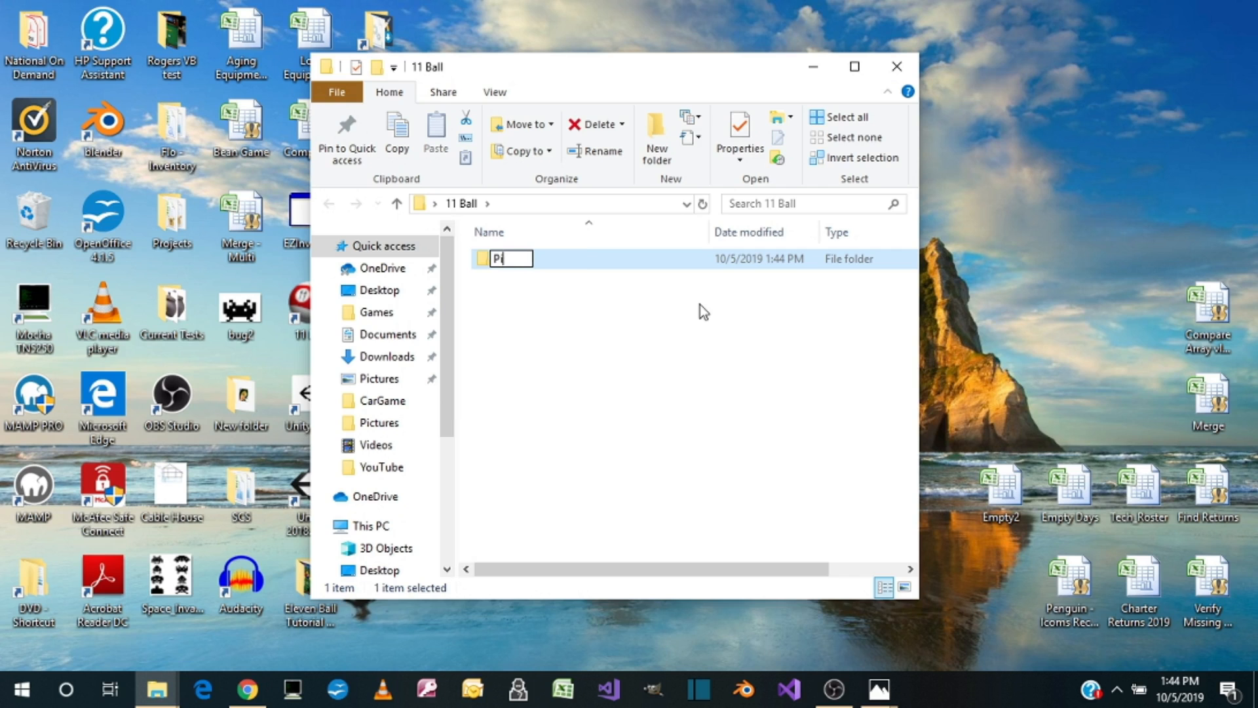
{"action": "type", "text": "ctures"}
{"action": "key", "text": "Return"}
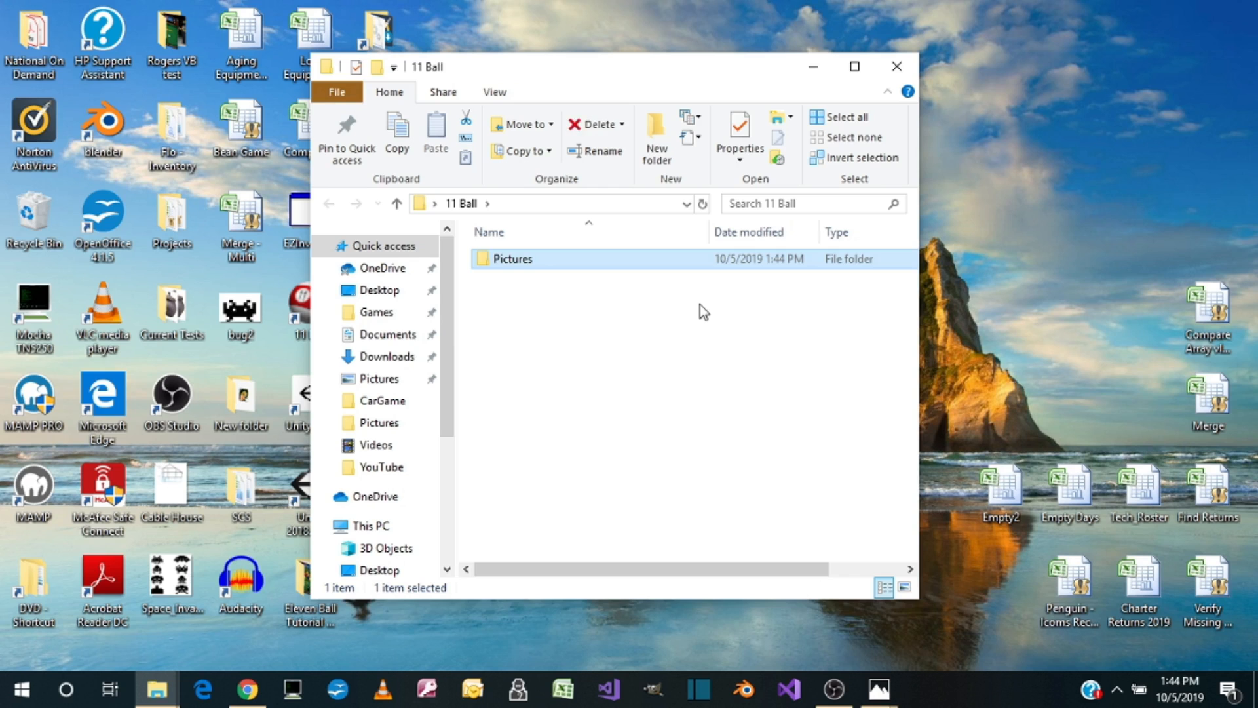
Step: Create a second subfolder named Sound inside the 11 Ball folder
{"action": "right_click", "coordinate": [537, 321]}
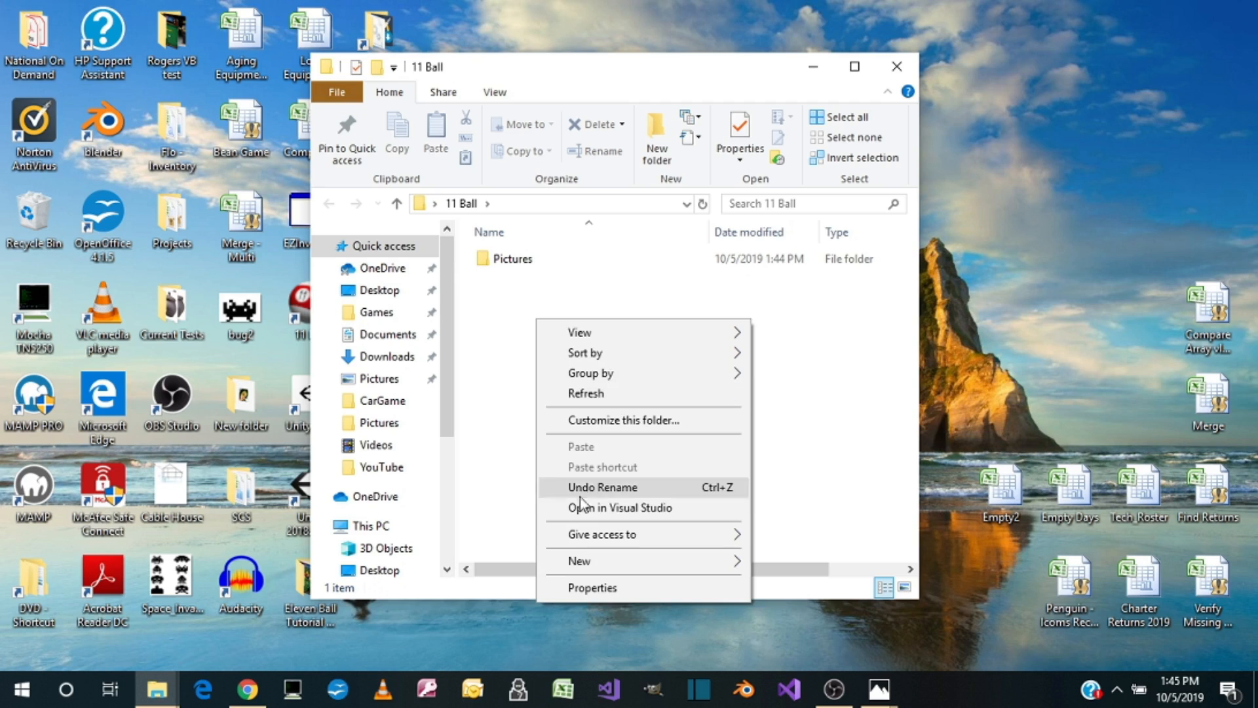
{"action": "mouse_move", "coordinate": [616, 574]}
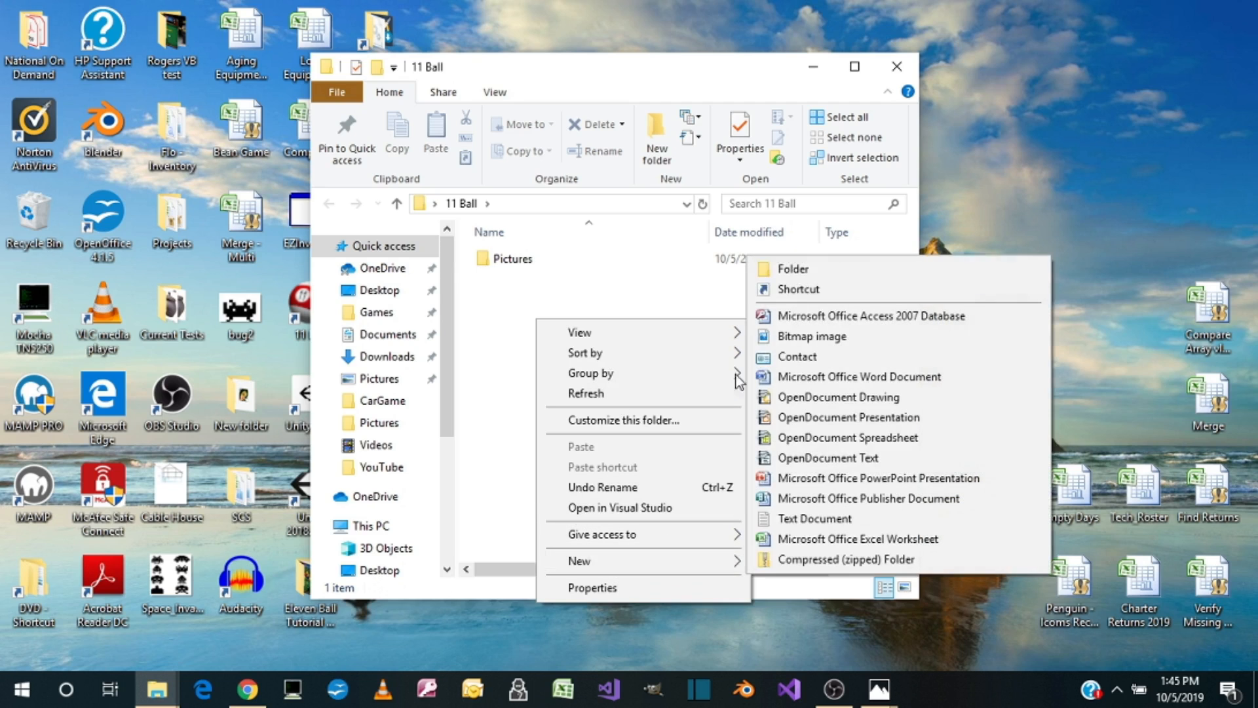
{"action": "left_click", "coordinate": [823, 266]}
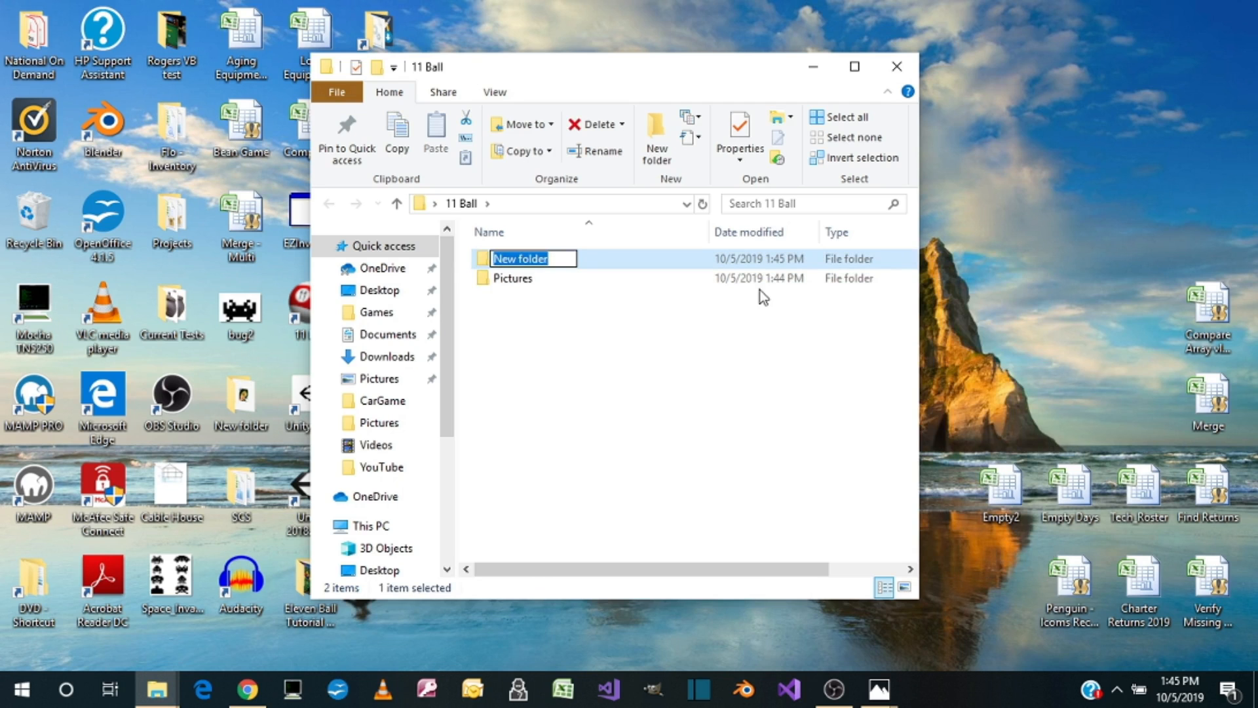
{"action": "type", "text": "Sound"}
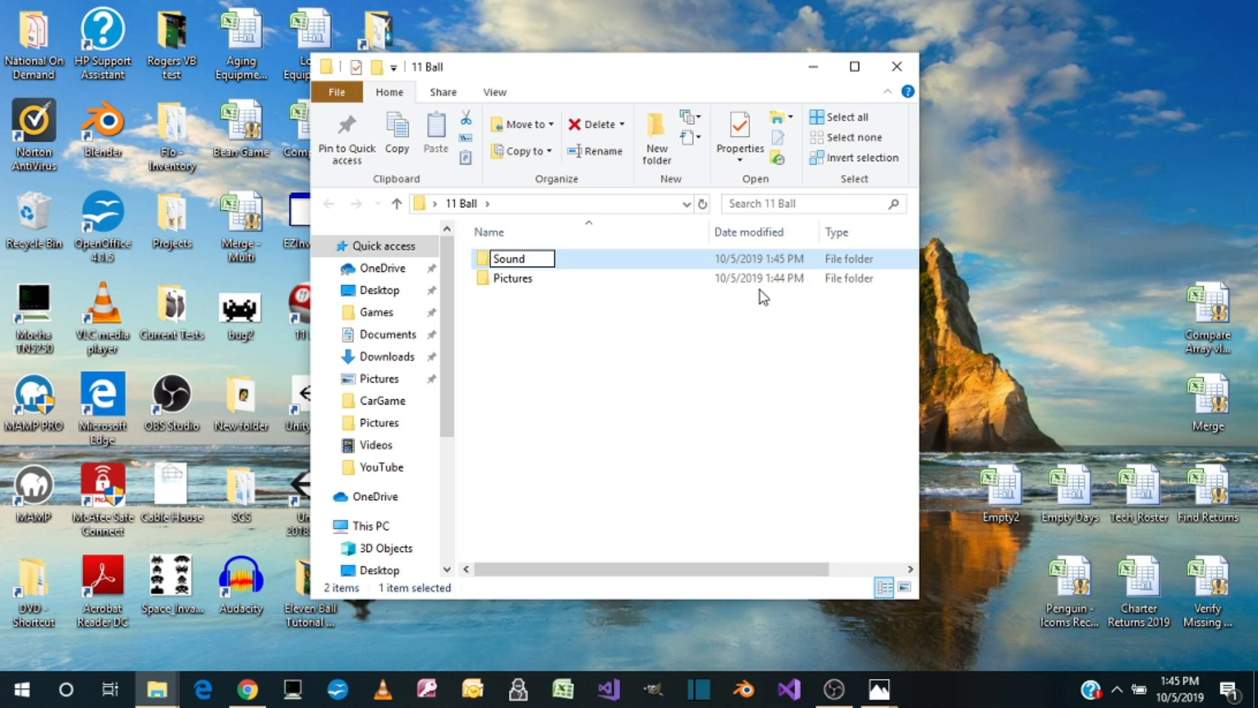
{"action": "key", "text": "Return"}
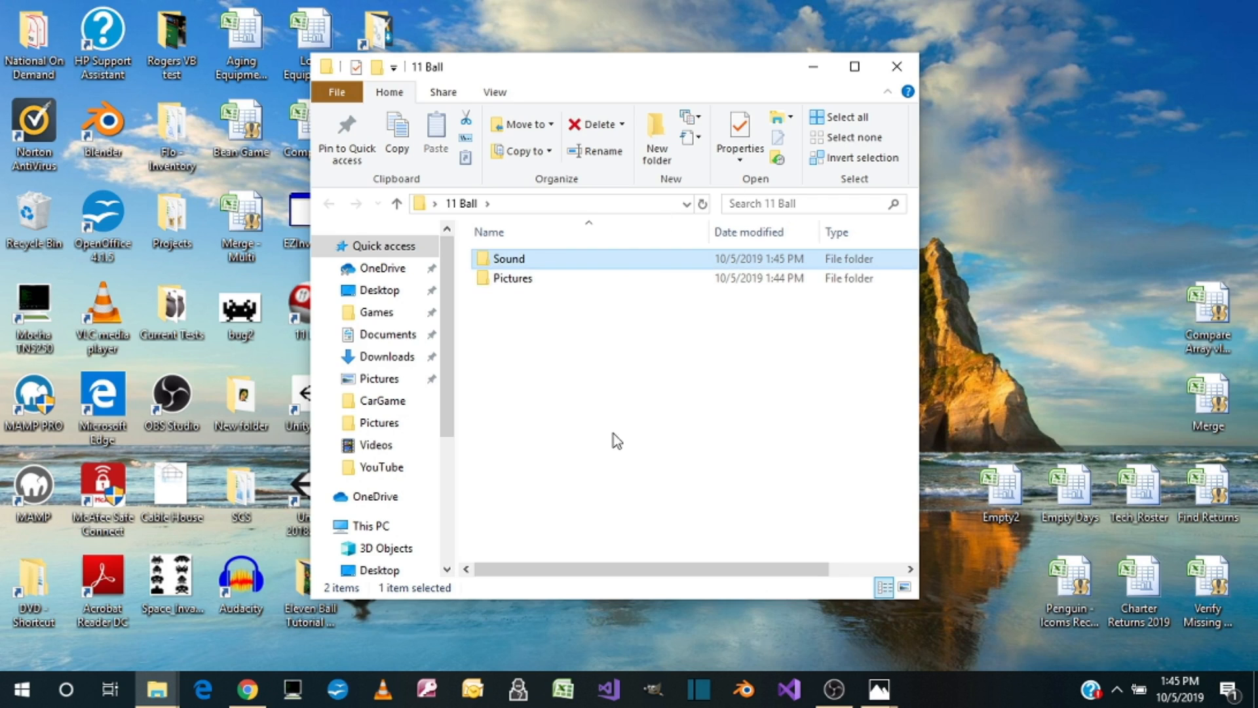
Step: Create a third subfolder named Videos inside the 11 Ball folder and close the folder window
{"action": "right_click", "coordinate": [579, 401]}
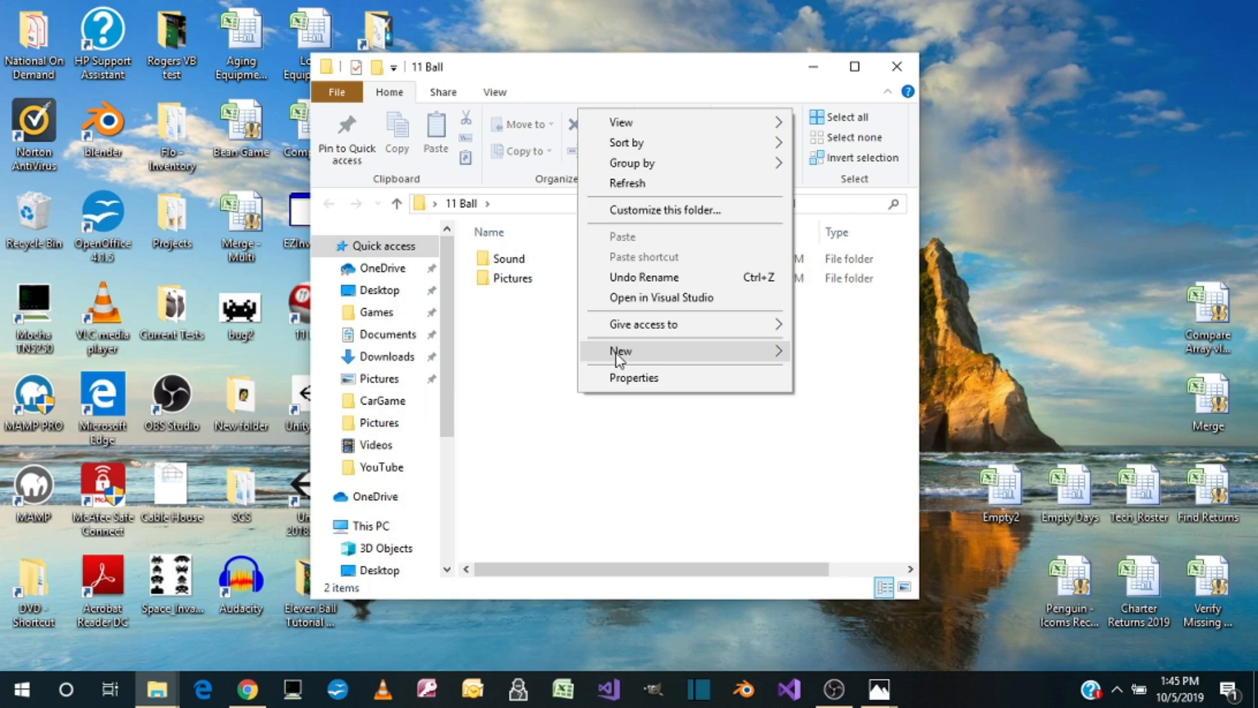
{"action": "mouse_move", "coordinate": [723, 349]}
{"action": "left_click", "coordinate": [833, 354]}
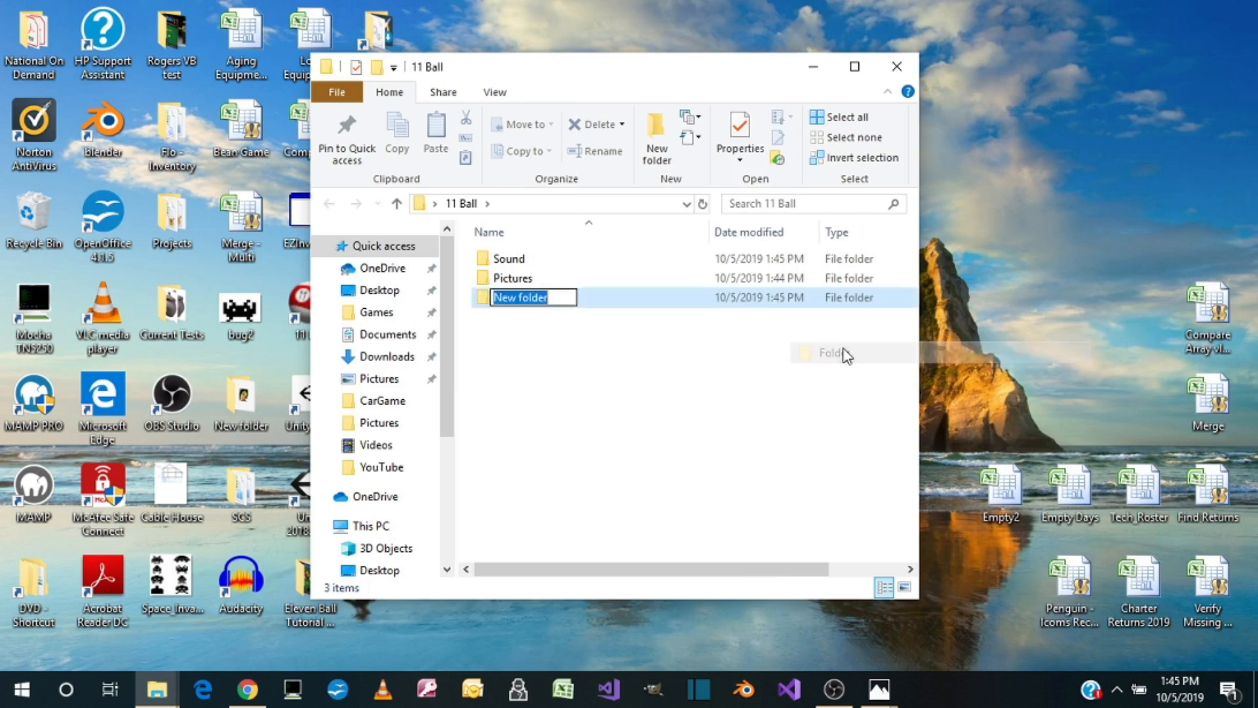
{"action": "type", "text": "Videos"}
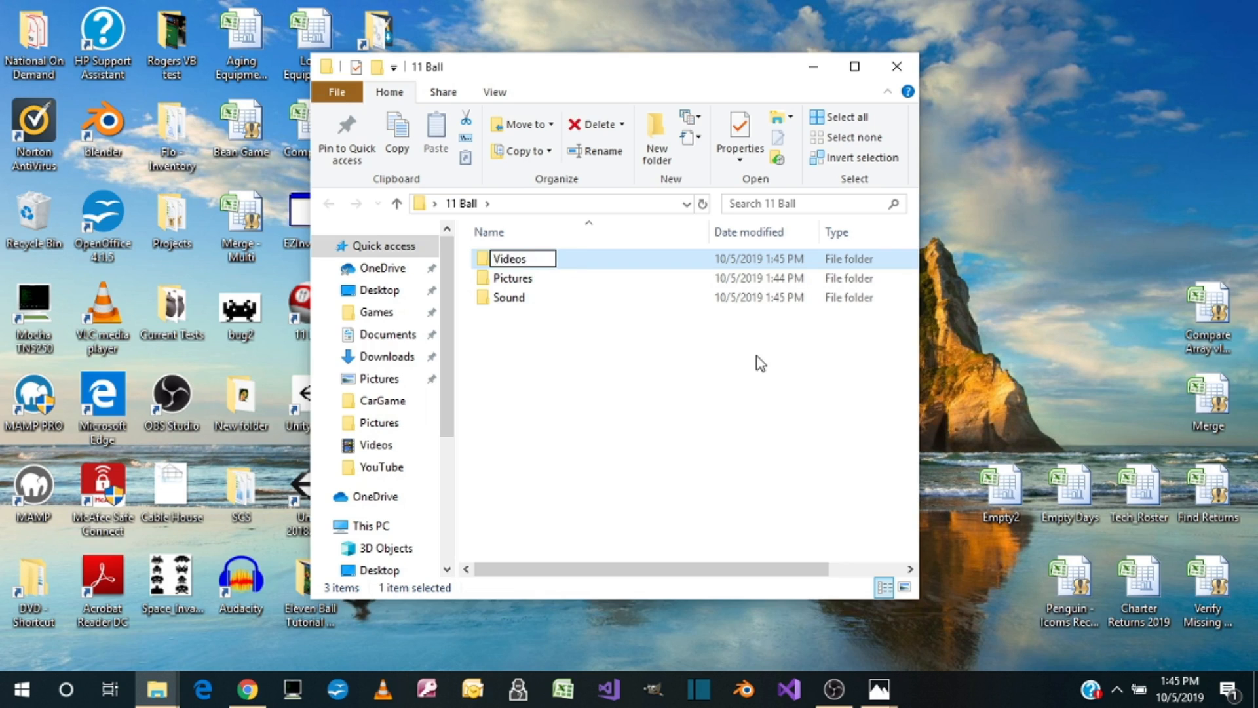
{"action": "key", "text": "Return"}
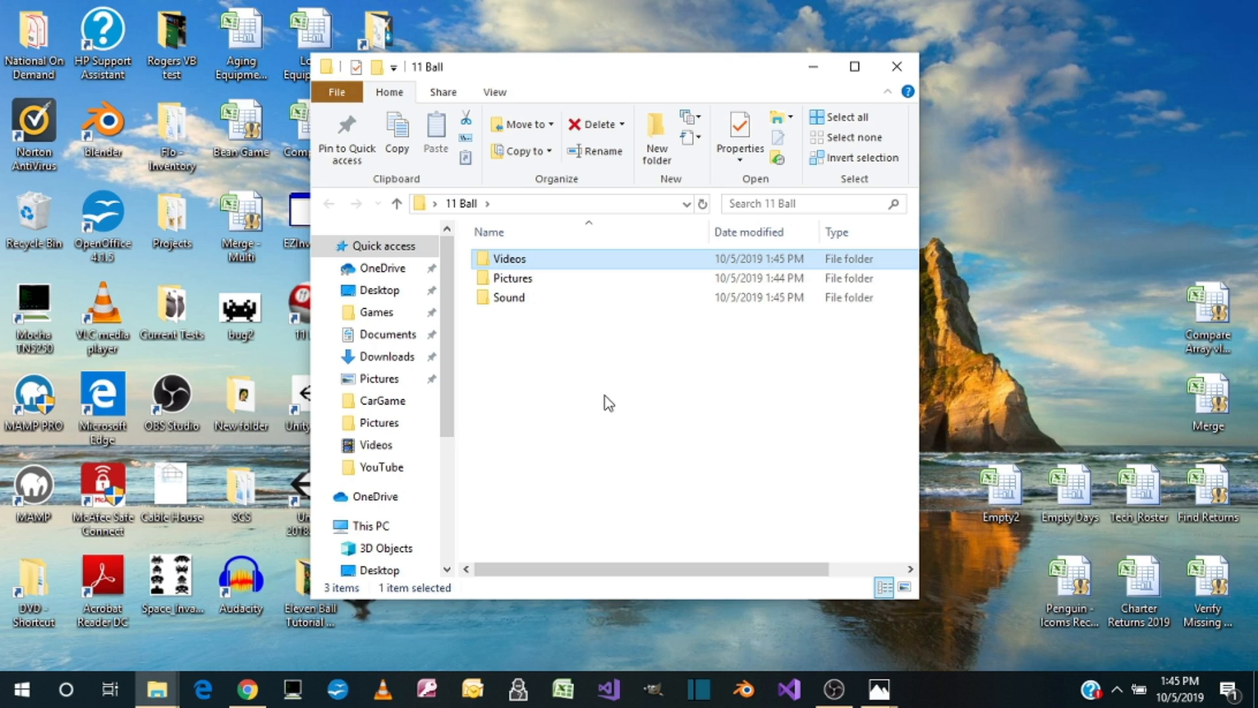
{"action": "left_click", "coordinate": [894, 67]}
Step: Switch to Chrome and search Google for "megatouch 11 ball game"
{"action": "left_click", "coordinate": [247, 688]}
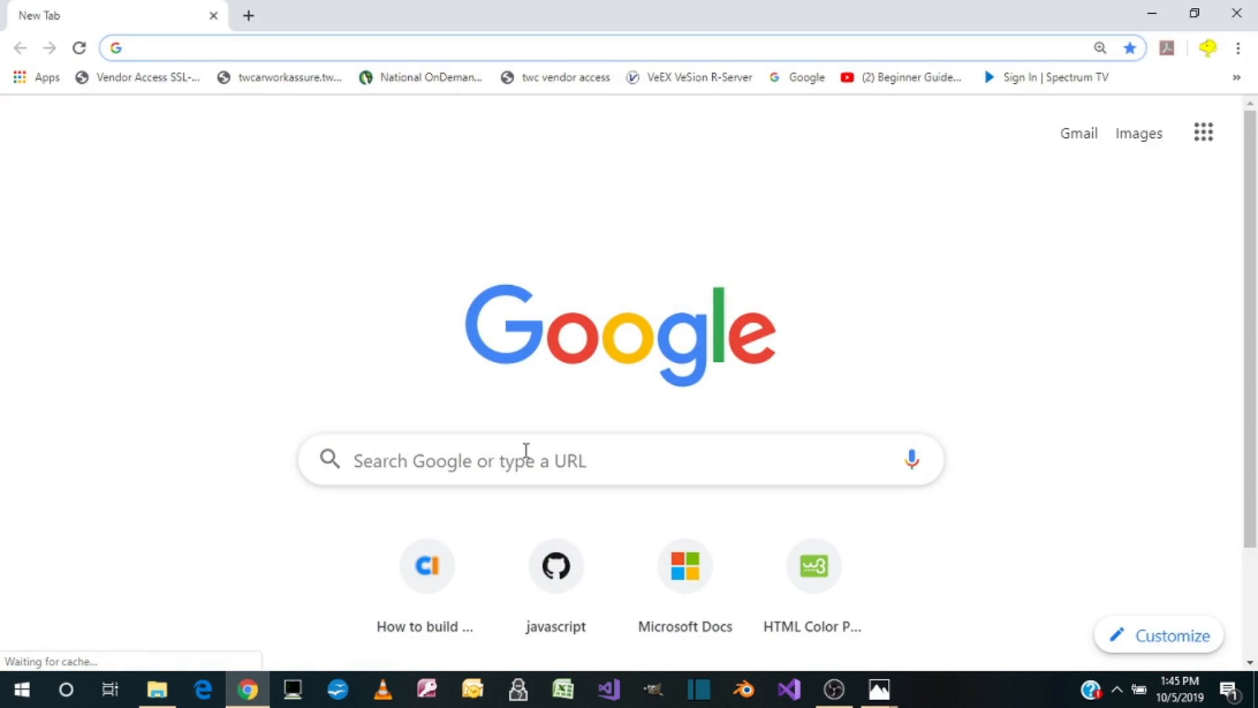
{"action": "type", "text": "11 bal"}
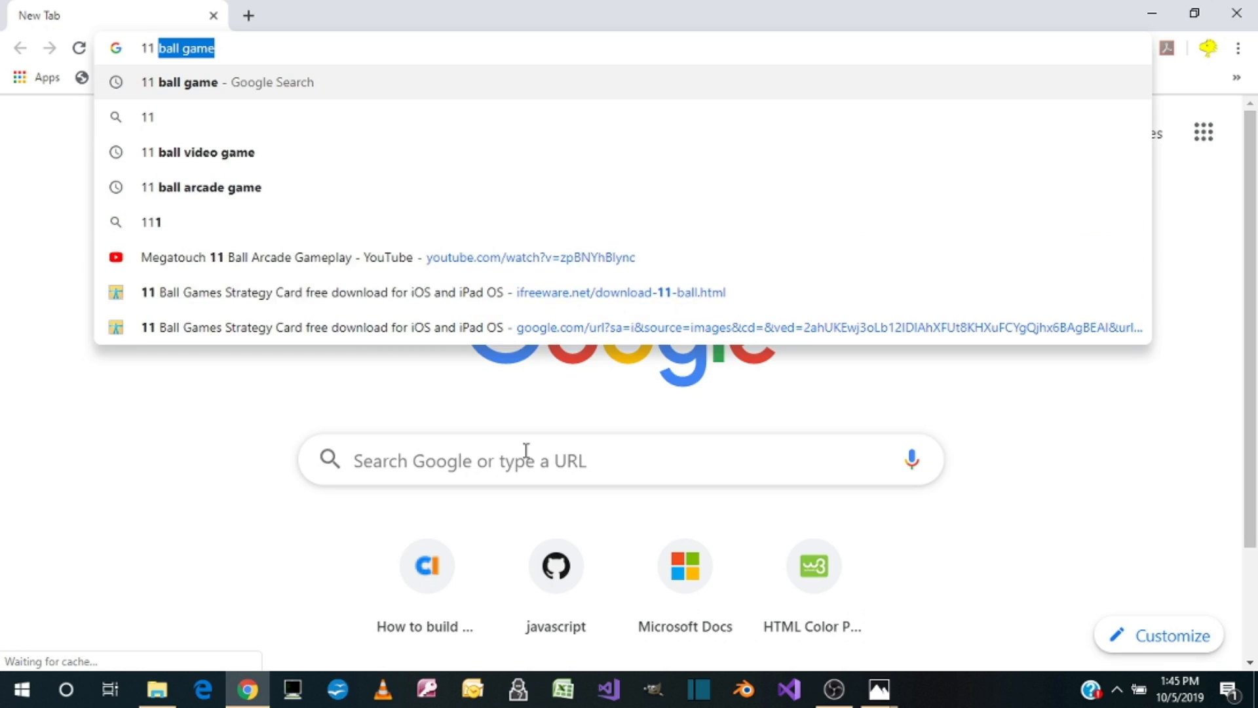
{"action": "type", "text": "l"}
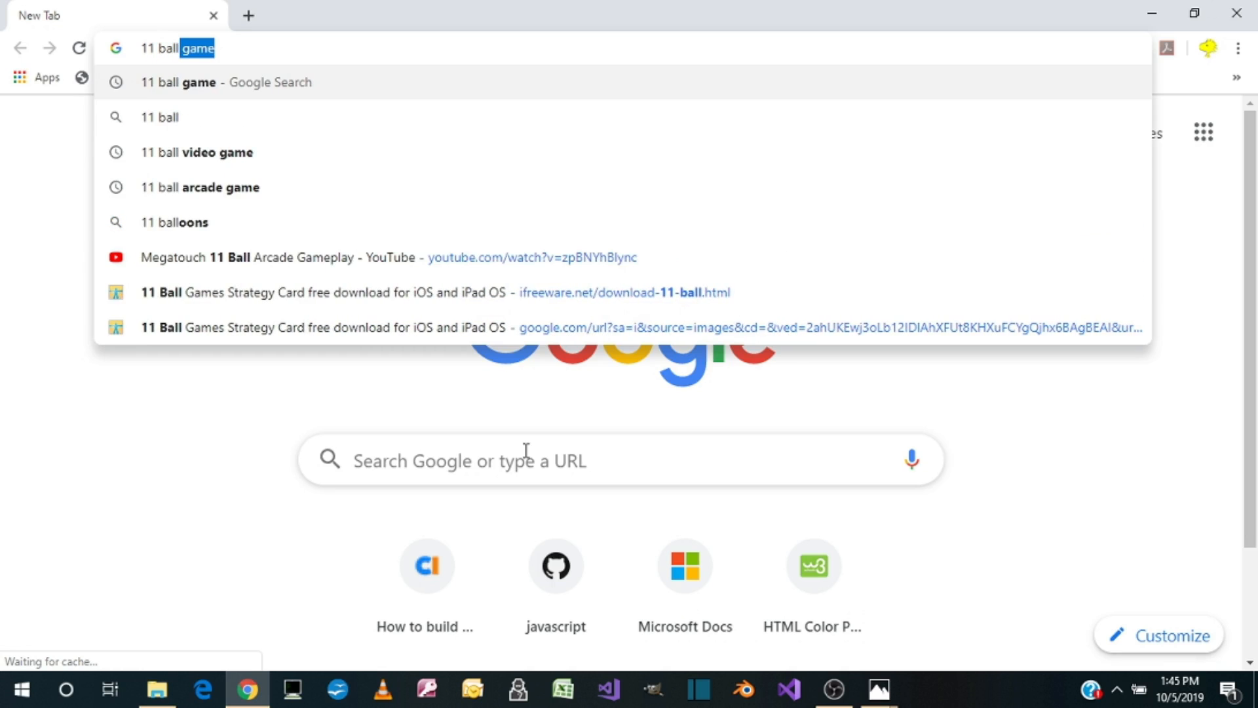
{"action": "type", "text": " game"}
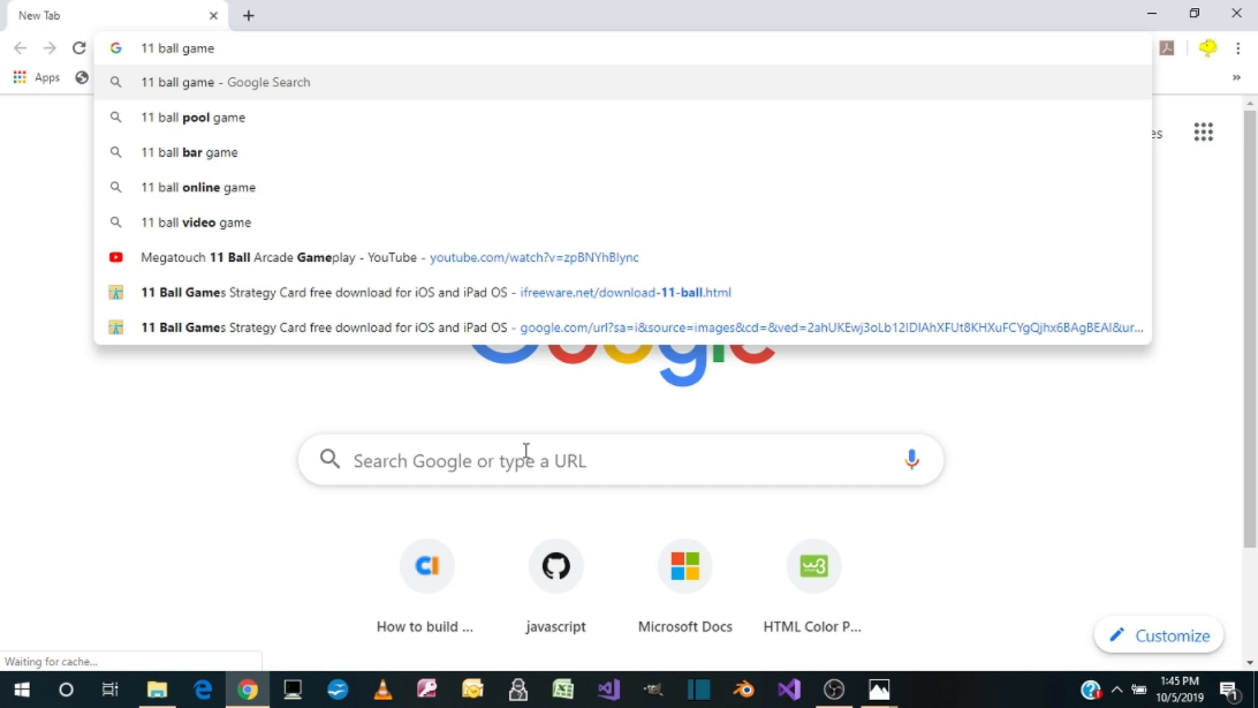
{"action": "type", "text": "meg"}
{"action": "type", "text": "atouch"}
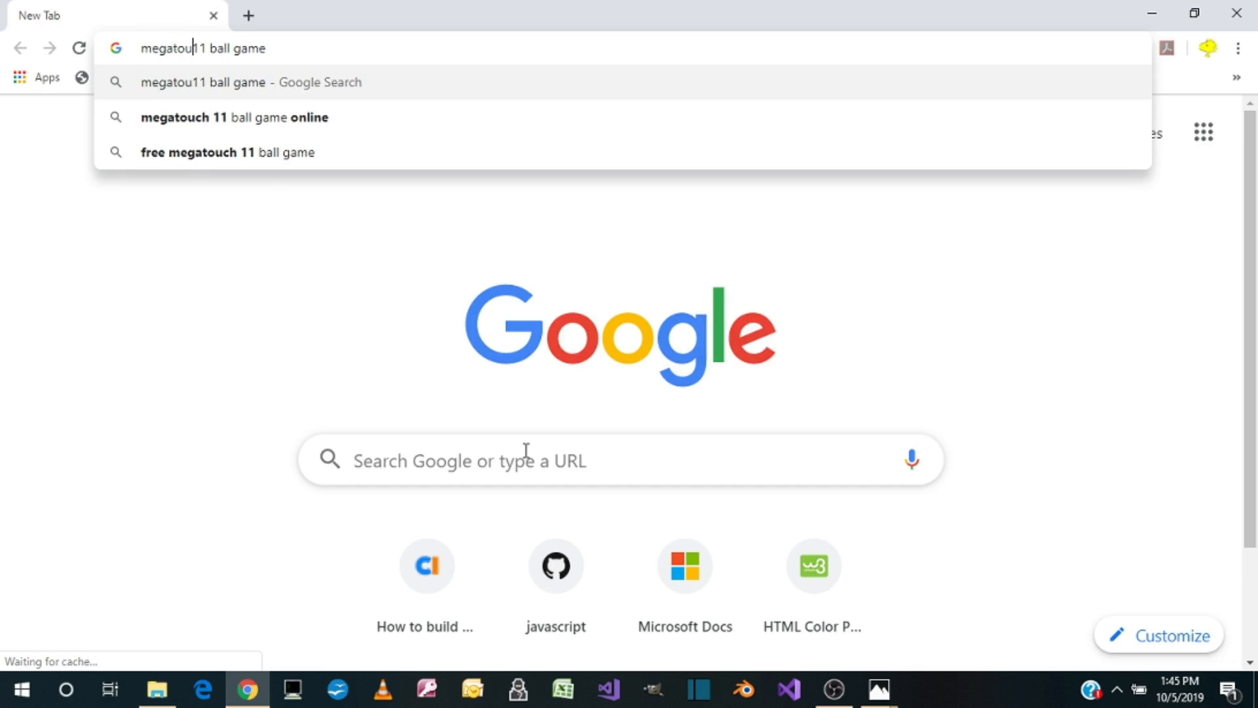
{"action": "key", "text": "Return"}
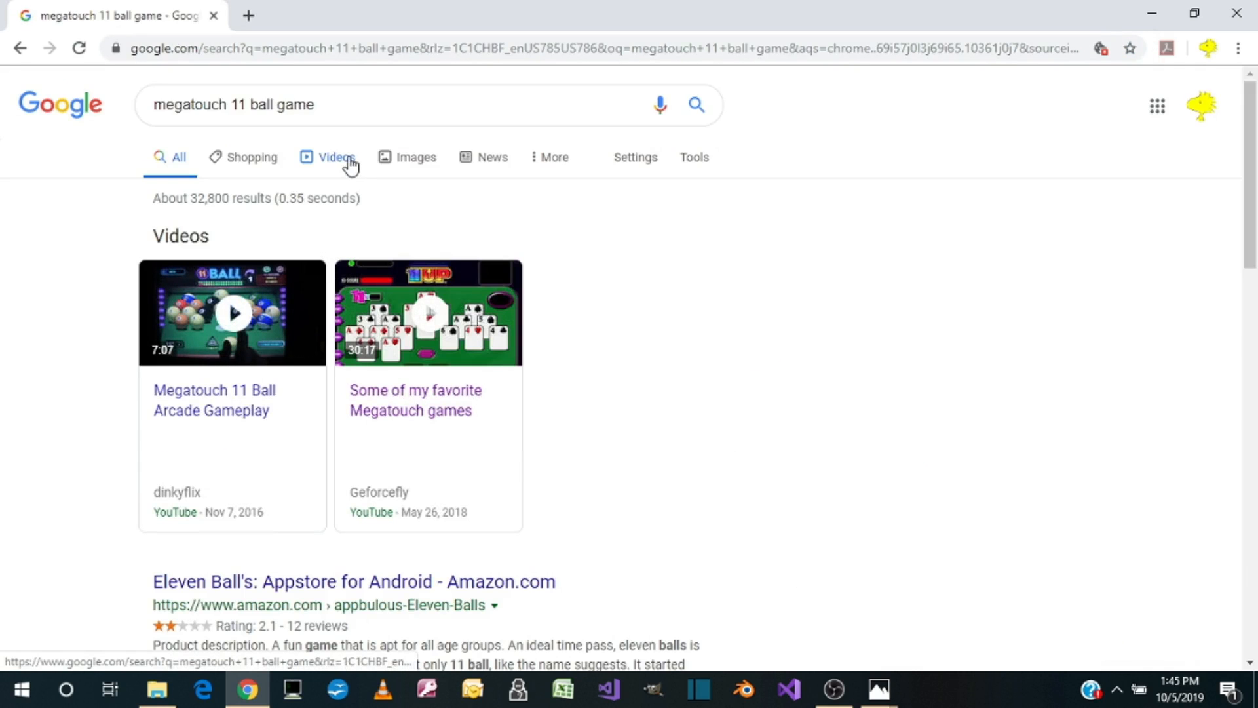
Step: Show the image results and open the Behance "Megatouch - Games on Behance" picture by itself in a new tab
{"action": "left_click", "coordinate": [406, 156]}
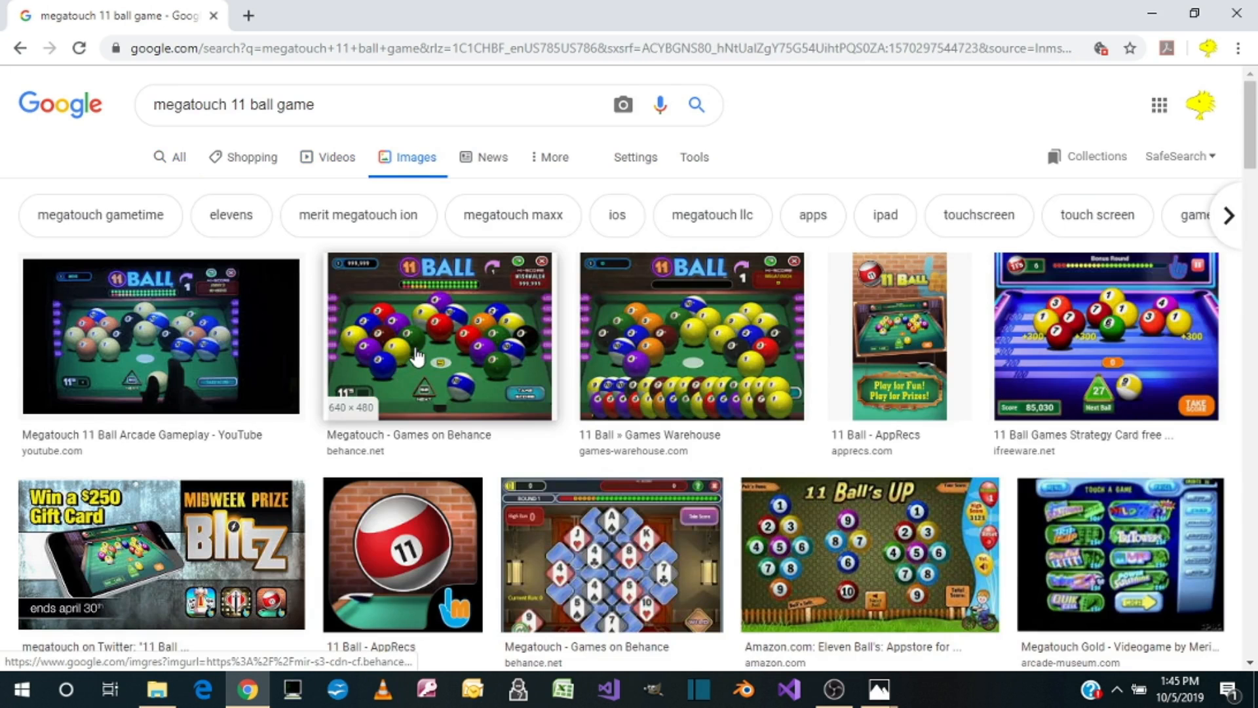
{"action": "left_click", "coordinate": [410, 354]}
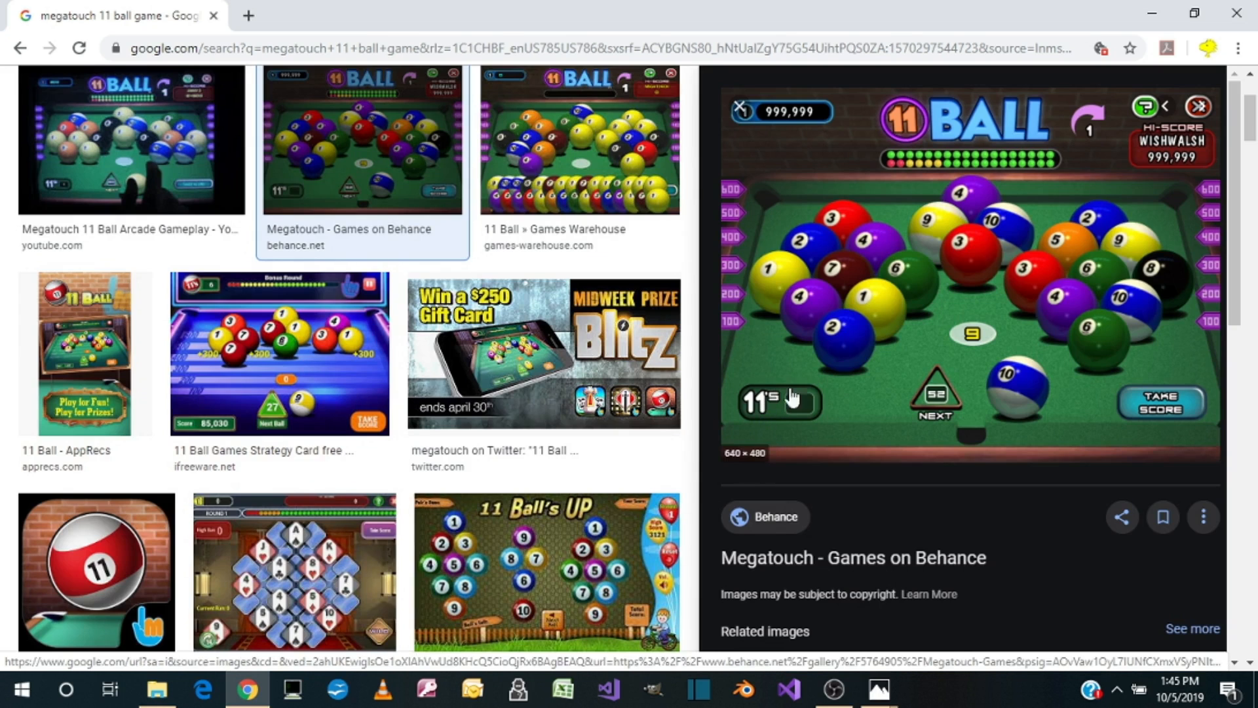
{"action": "right_click", "coordinate": [808, 347]}
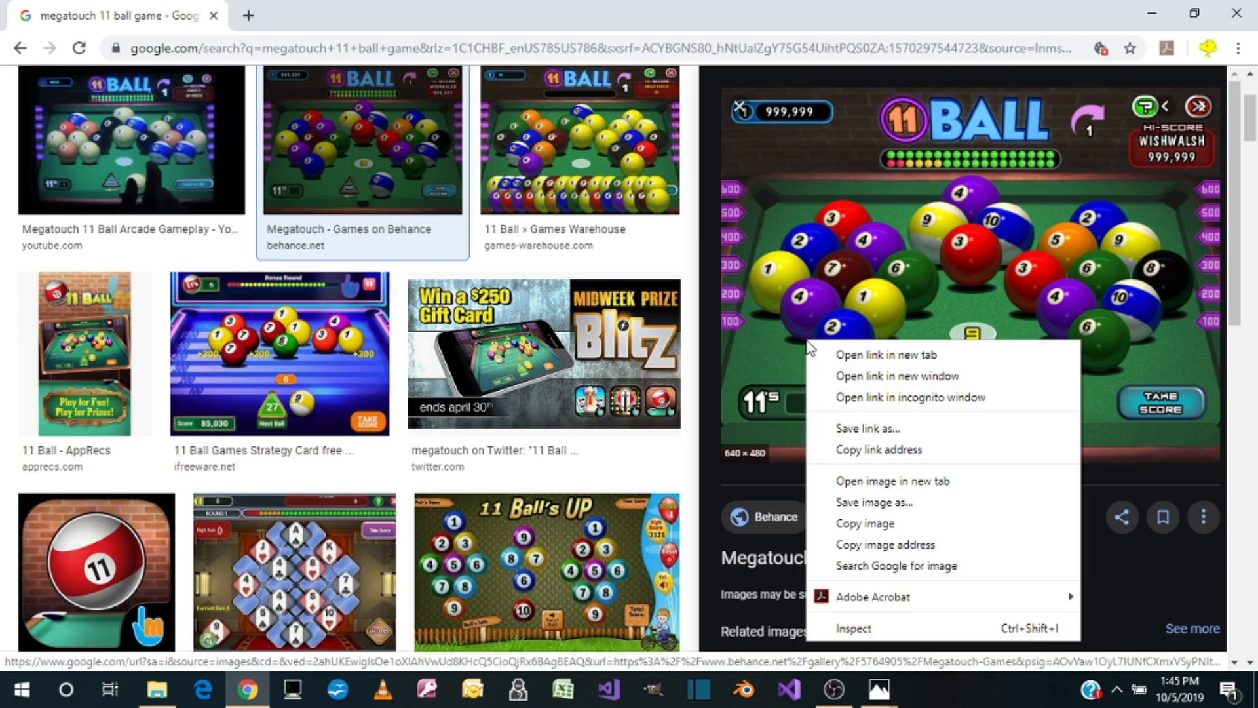
{"action": "left_click", "coordinate": [879, 483]}
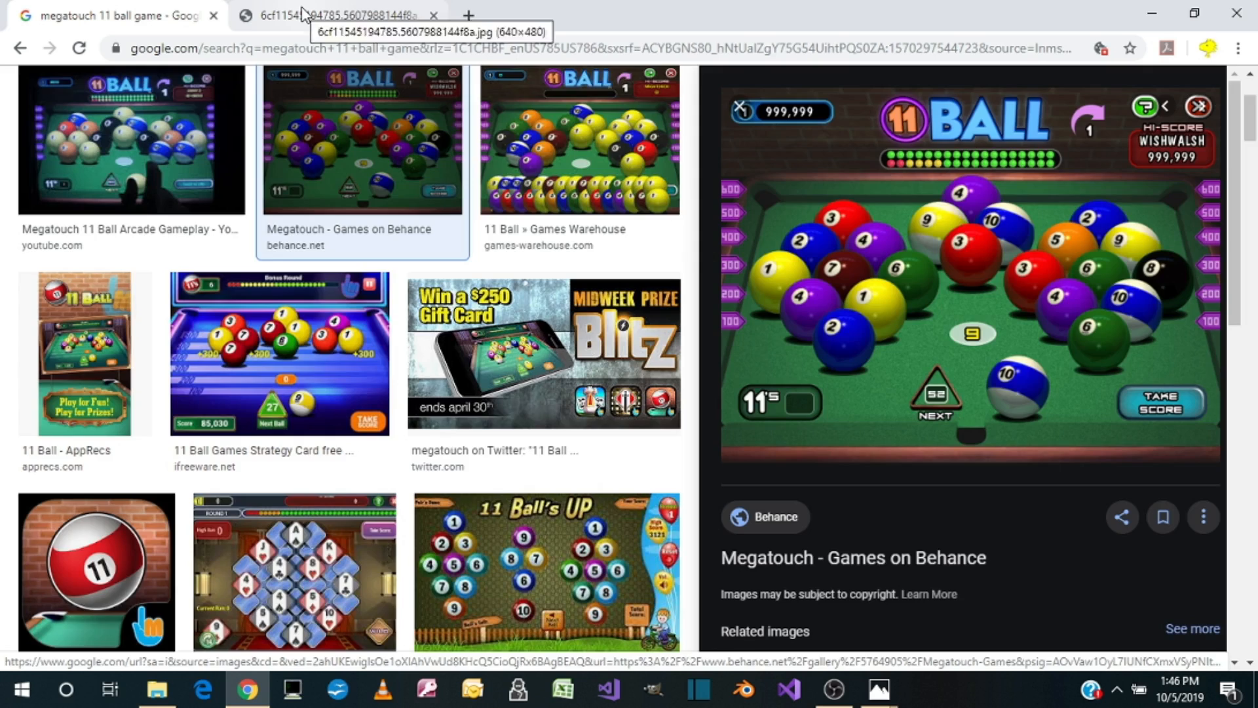
{"action": "left_click", "coordinate": [302, 14]}
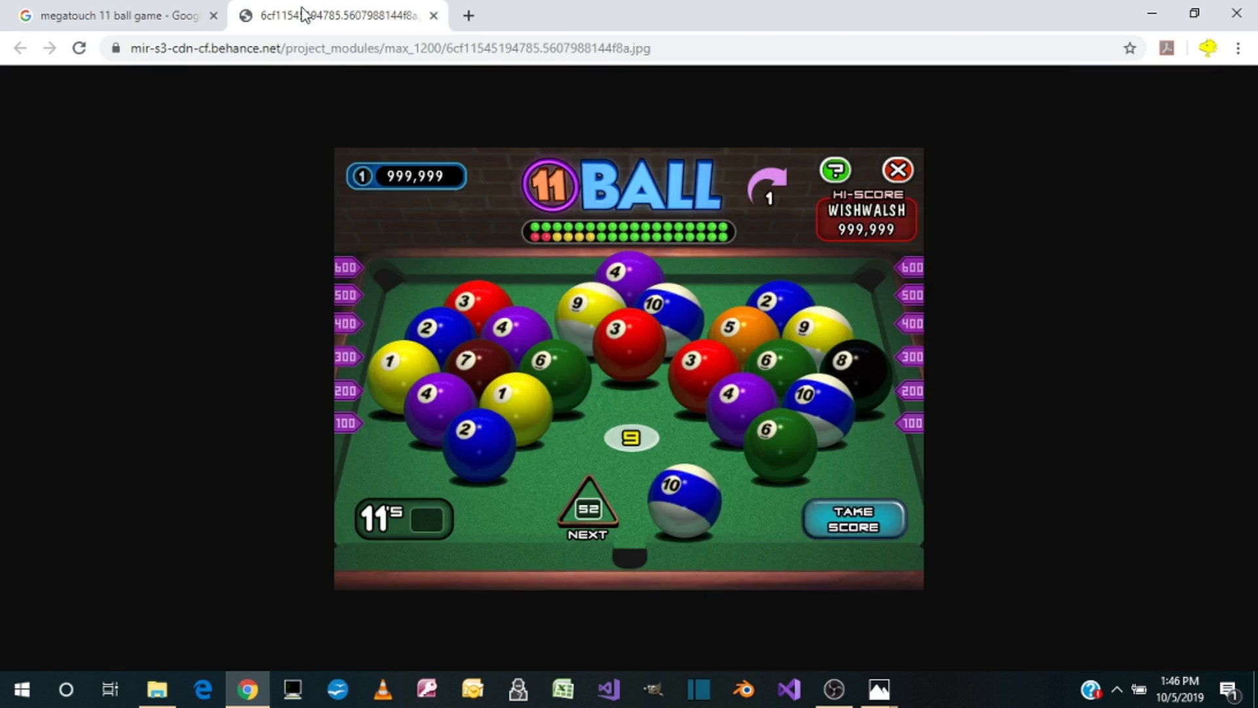
Step: Save the displayed picture as a JPEG named Eleven Ball in the Pictures subfolder of the desktop's 11 Ball folder
{"action": "right_click", "coordinate": [572, 353]}
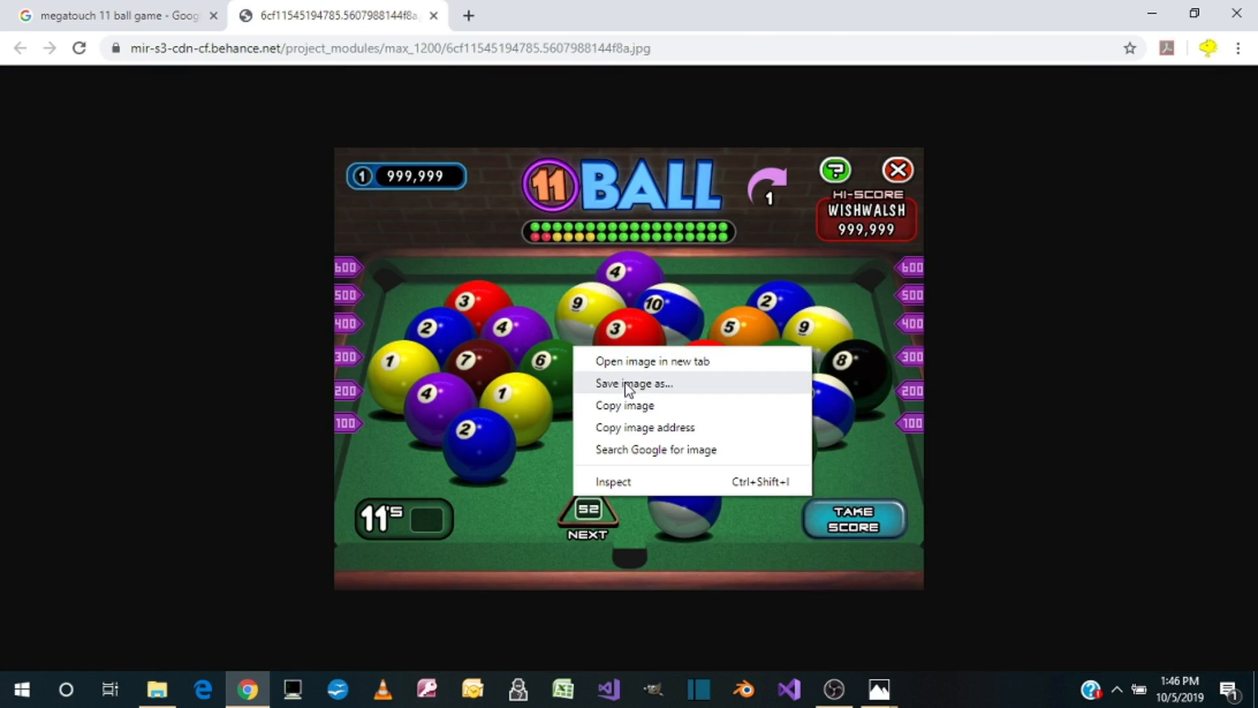
{"action": "left_click", "coordinate": [625, 382]}
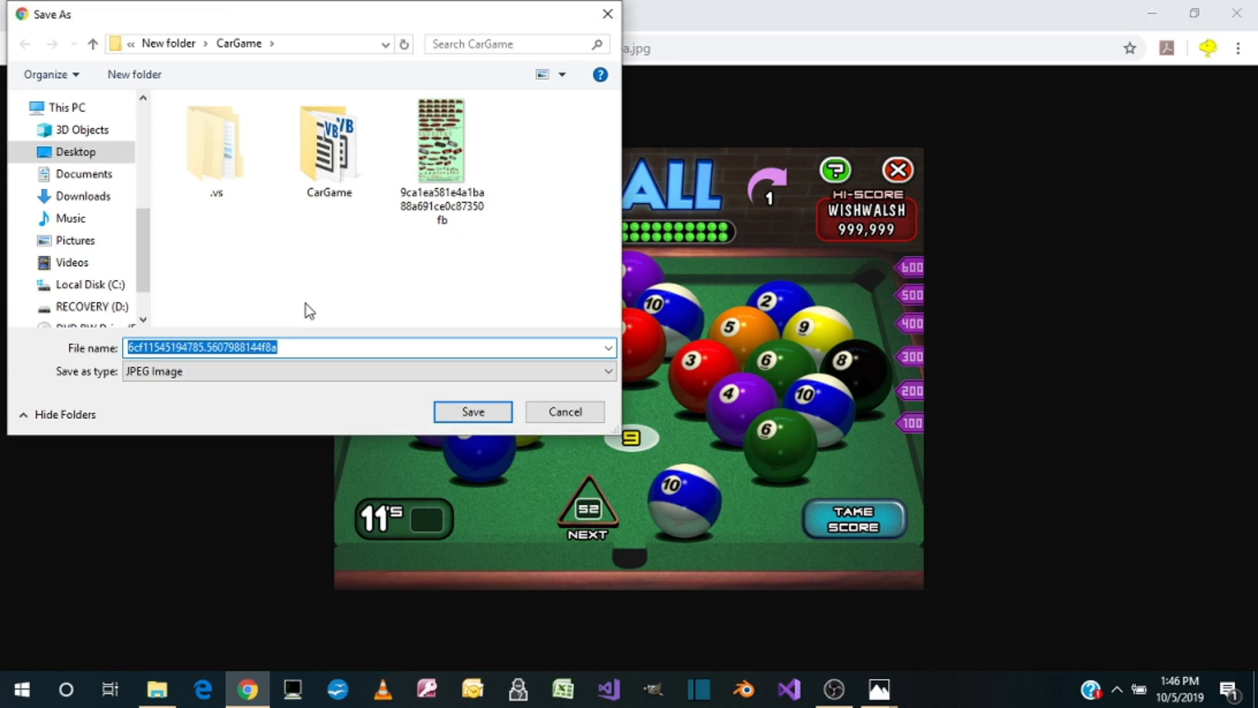
{"action": "type", "text": "E"}
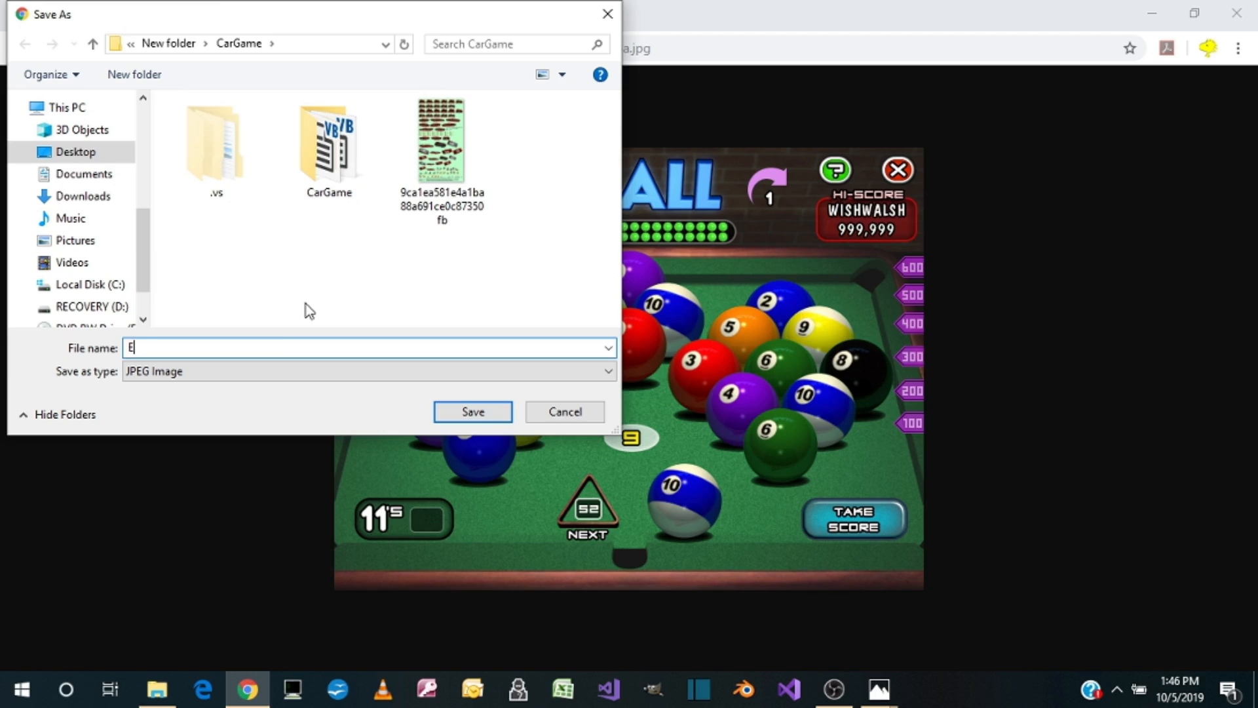
{"action": "type", "text": "leven Ball"}
{"action": "left_click", "coordinate": [91, 154]}
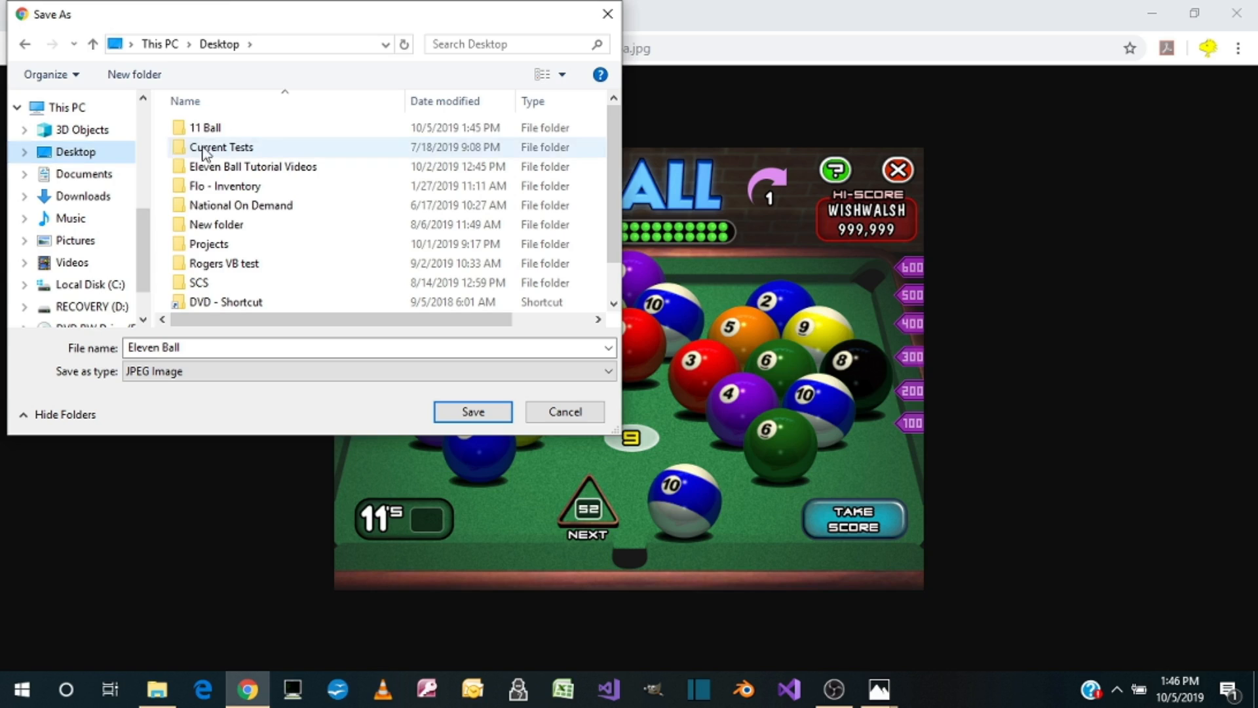
{"action": "left_click", "coordinate": [230, 128]}
{"action": "left_click", "coordinate": [228, 122]}
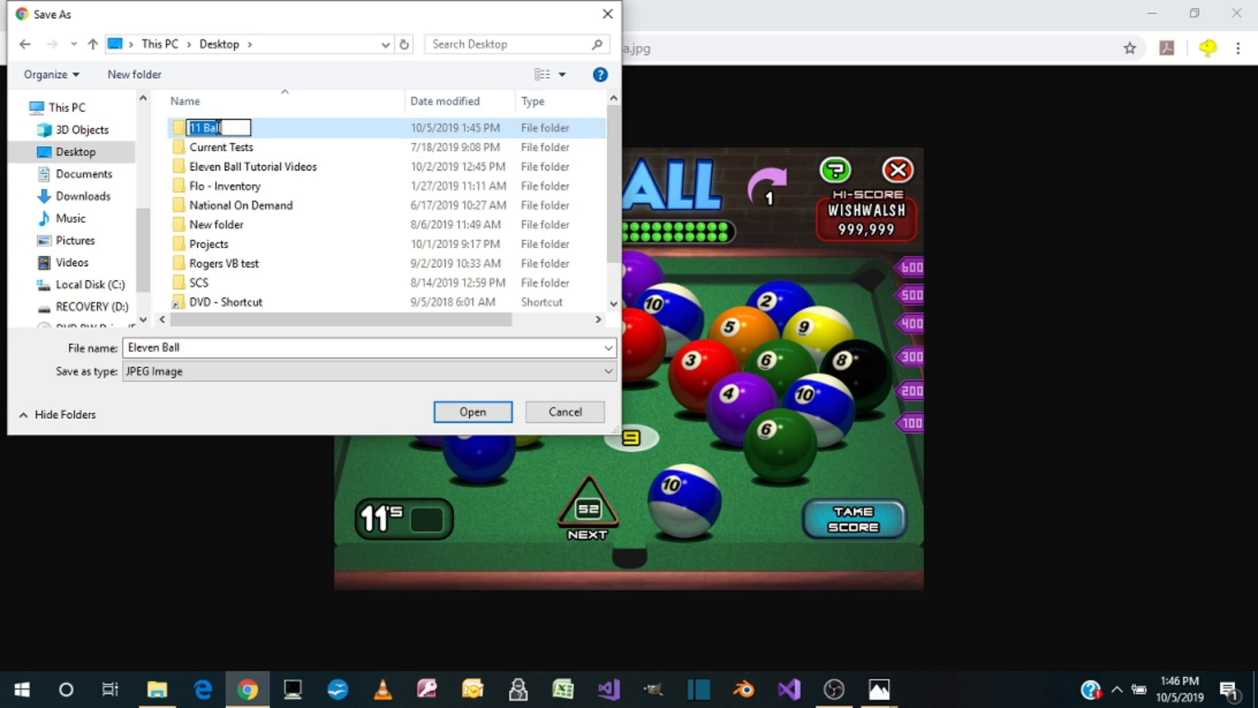
{"action": "left_click", "coordinate": [295, 130]}
{"action": "double_click", "coordinate": [296, 131]}
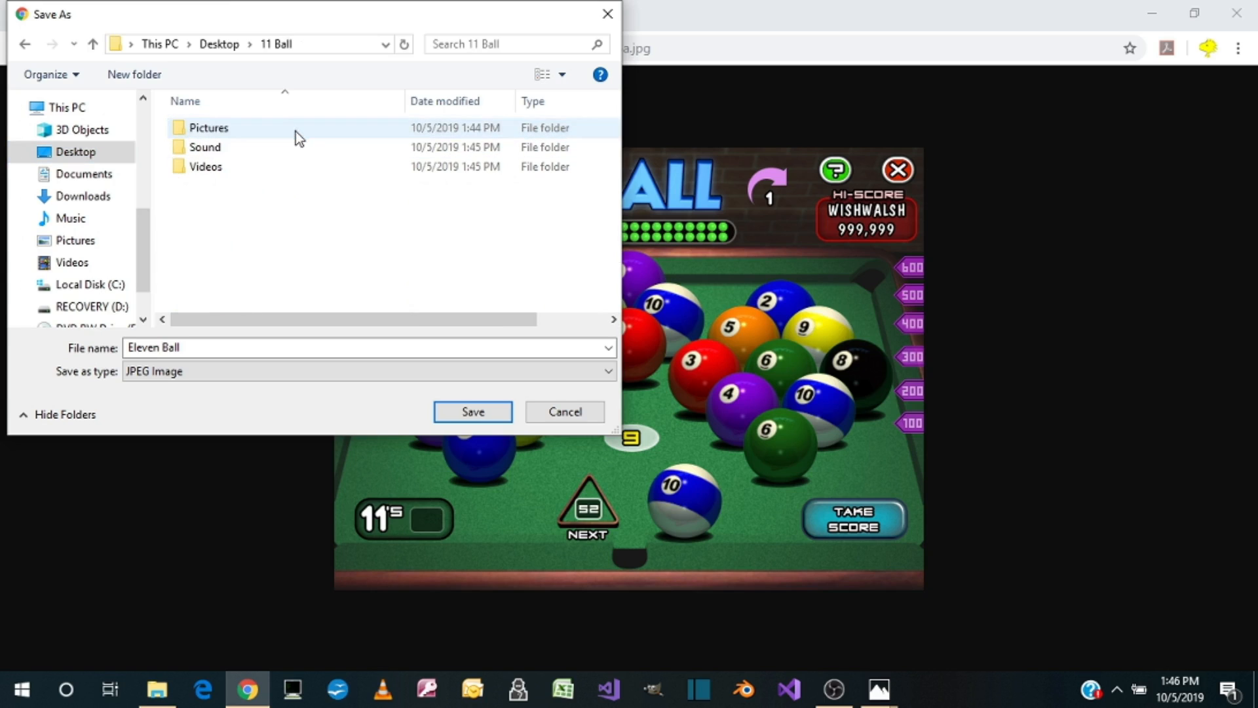
{"action": "double_click", "coordinate": [243, 130]}
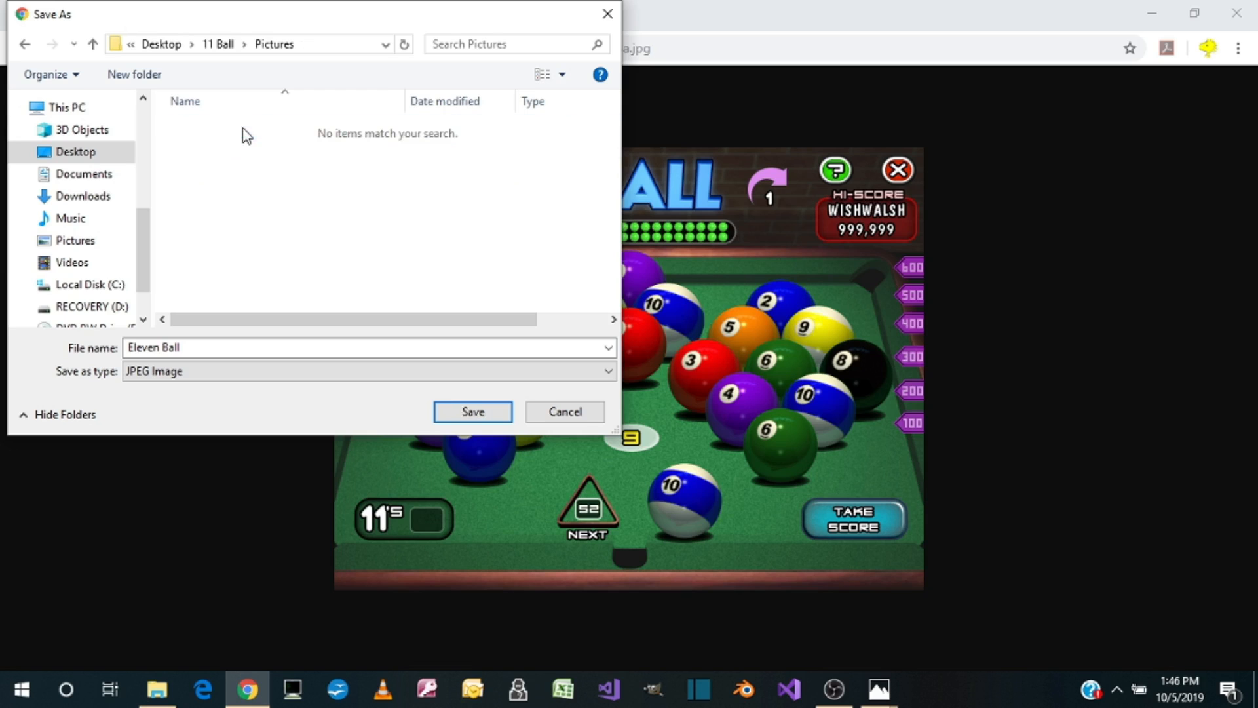
{"action": "left_click", "coordinate": [472, 411]}
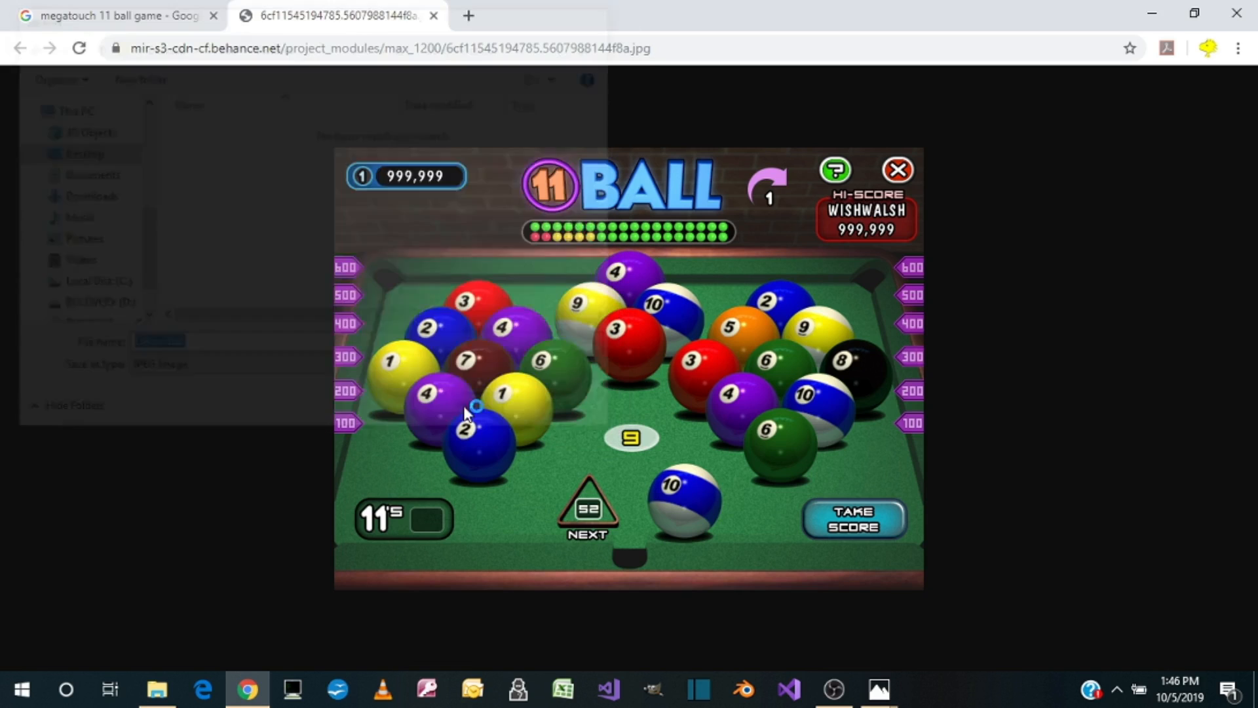
Step: Close the picture's tab, save the Games Warehouse 11 Ball image as "11-ball 2" in the same Pictures folder, and close the browser
{"action": "left_click", "coordinate": [433, 15]}
{"action": "left_click", "coordinate": [531, 128]}
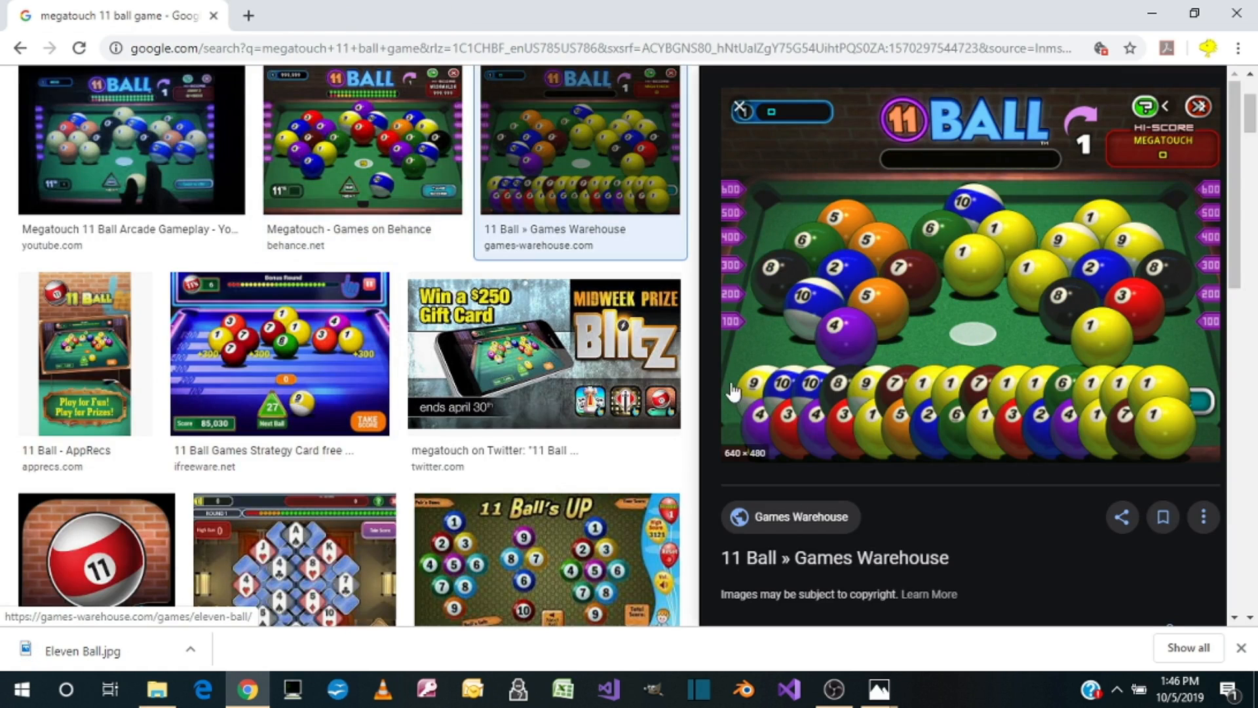
{"action": "right_click", "coordinate": [935, 332]}
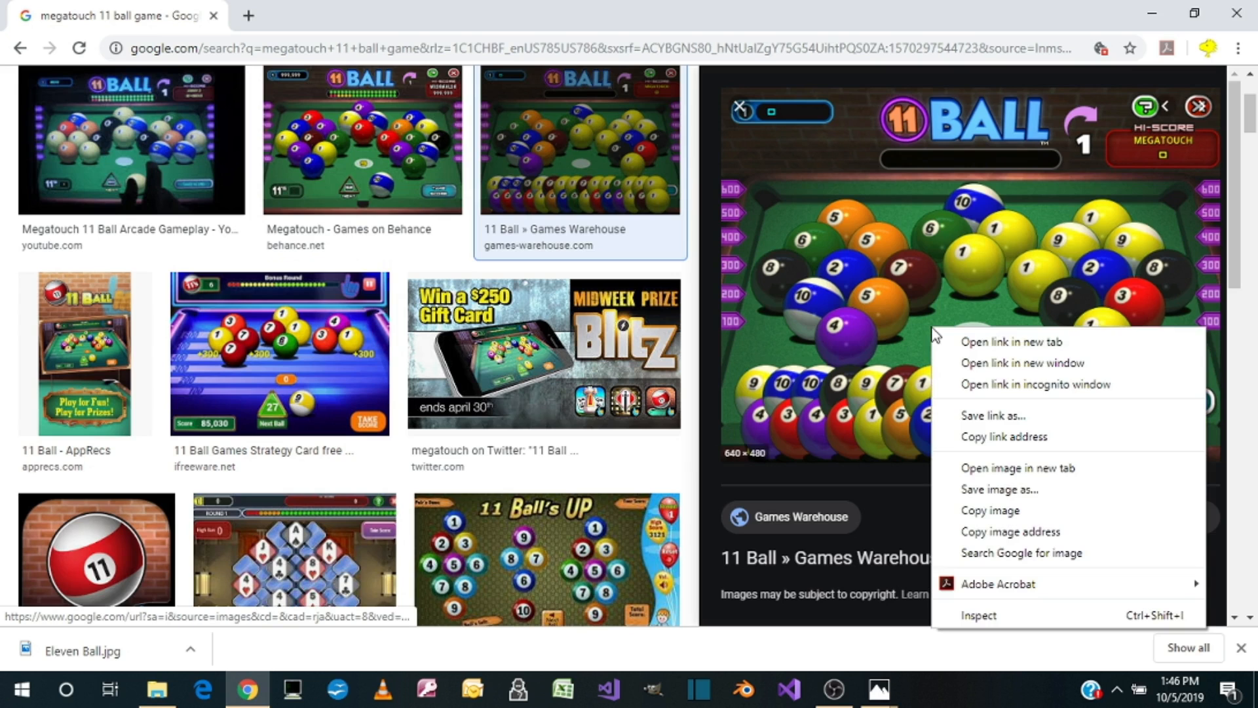
{"action": "left_click", "coordinate": [995, 489]}
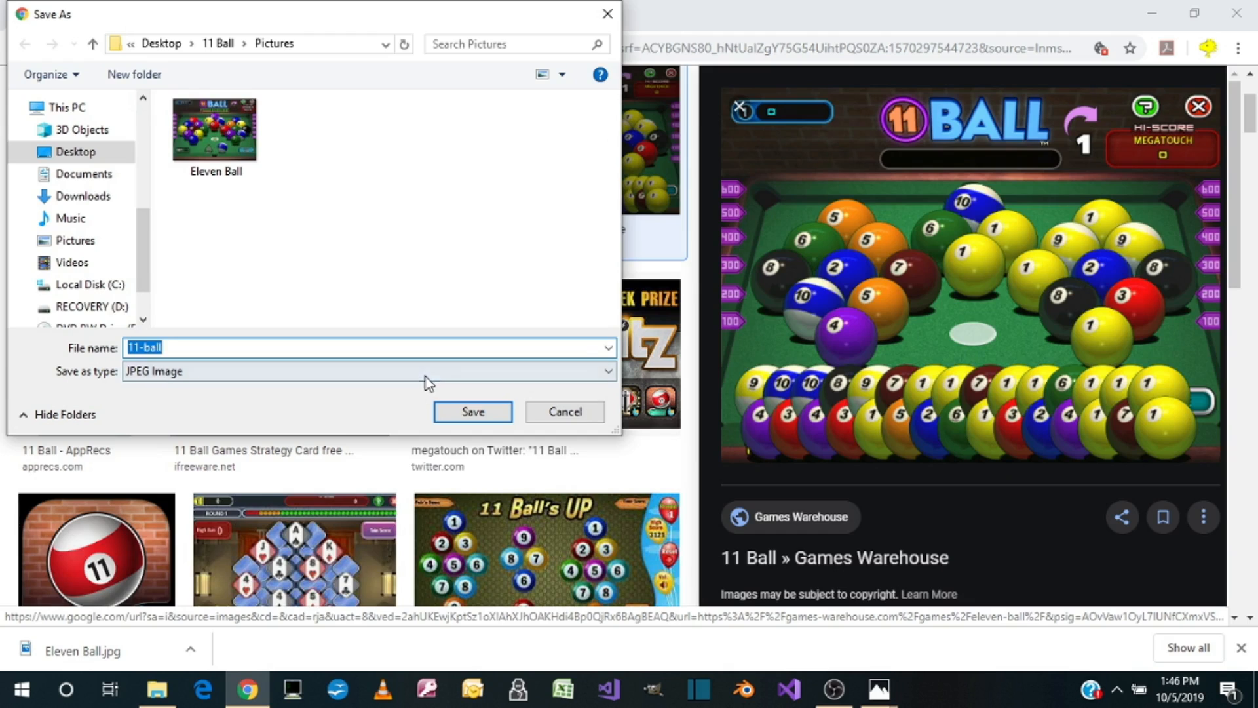
{"action": "type", "text": "11-ball"}
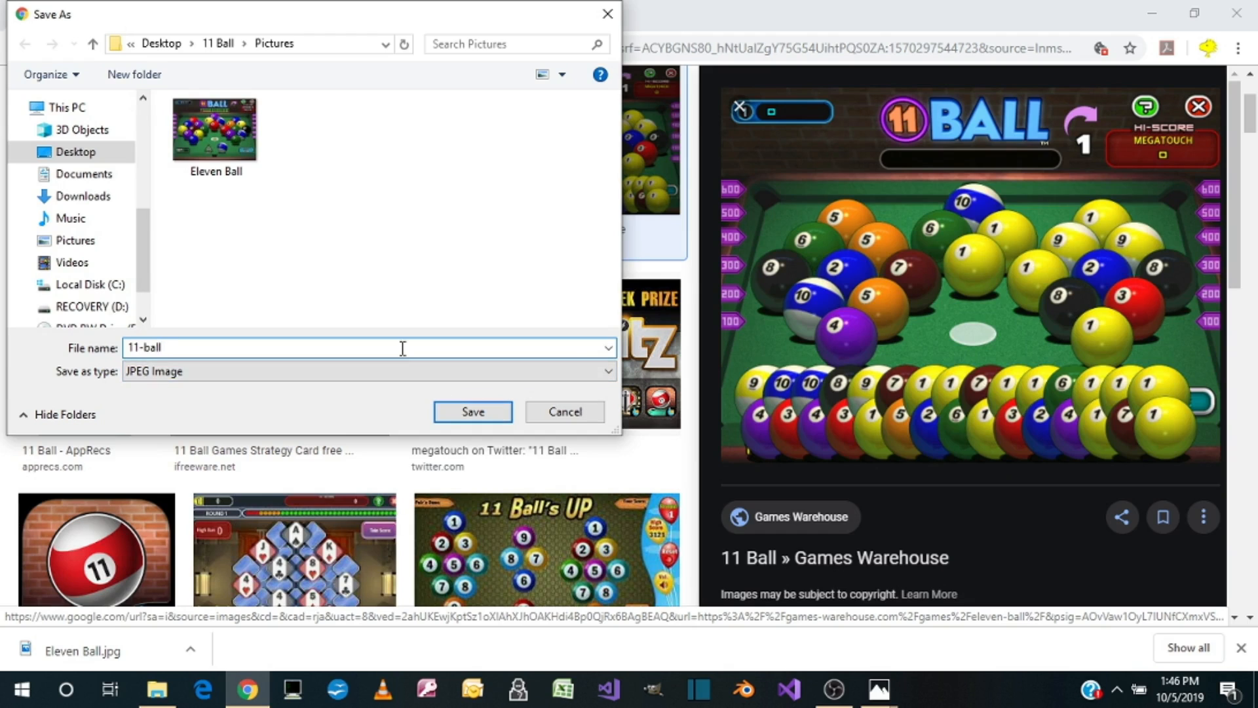
{"action": "type", "text": " 2"}
{"action": "left_click", "coordinate": [473, 411]}
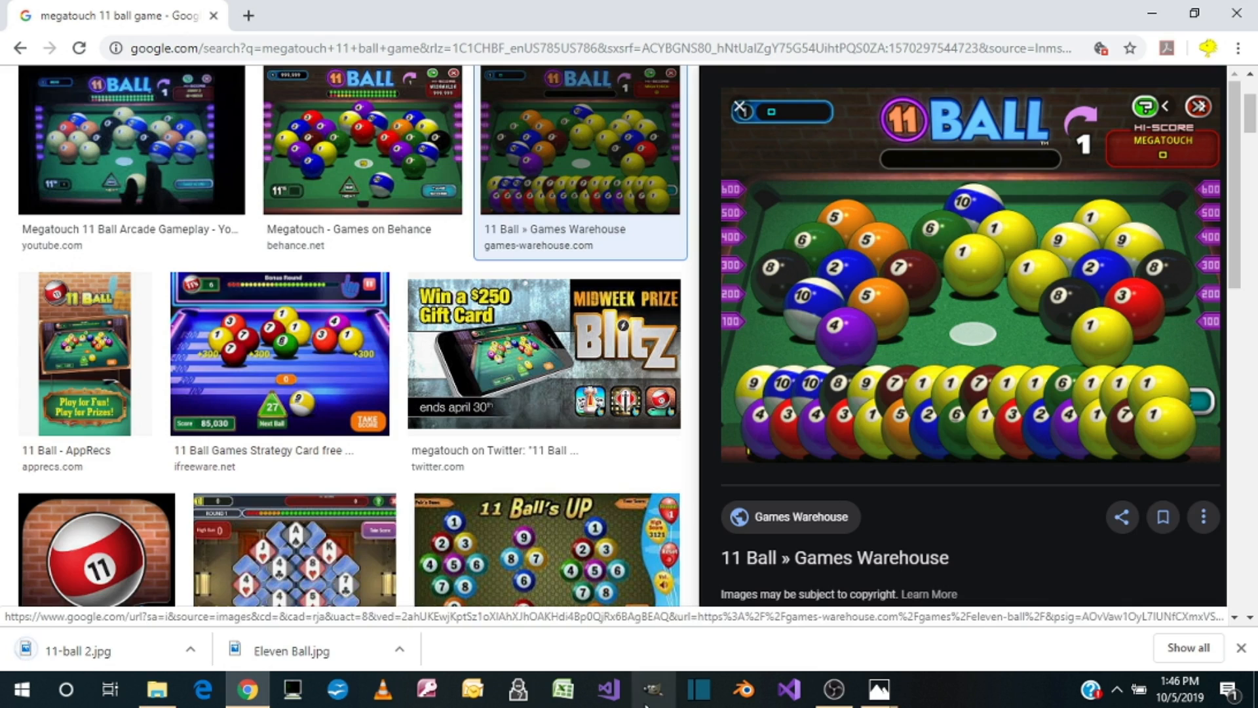
{"action": "left_click", "coordinate": [1254, 7]}
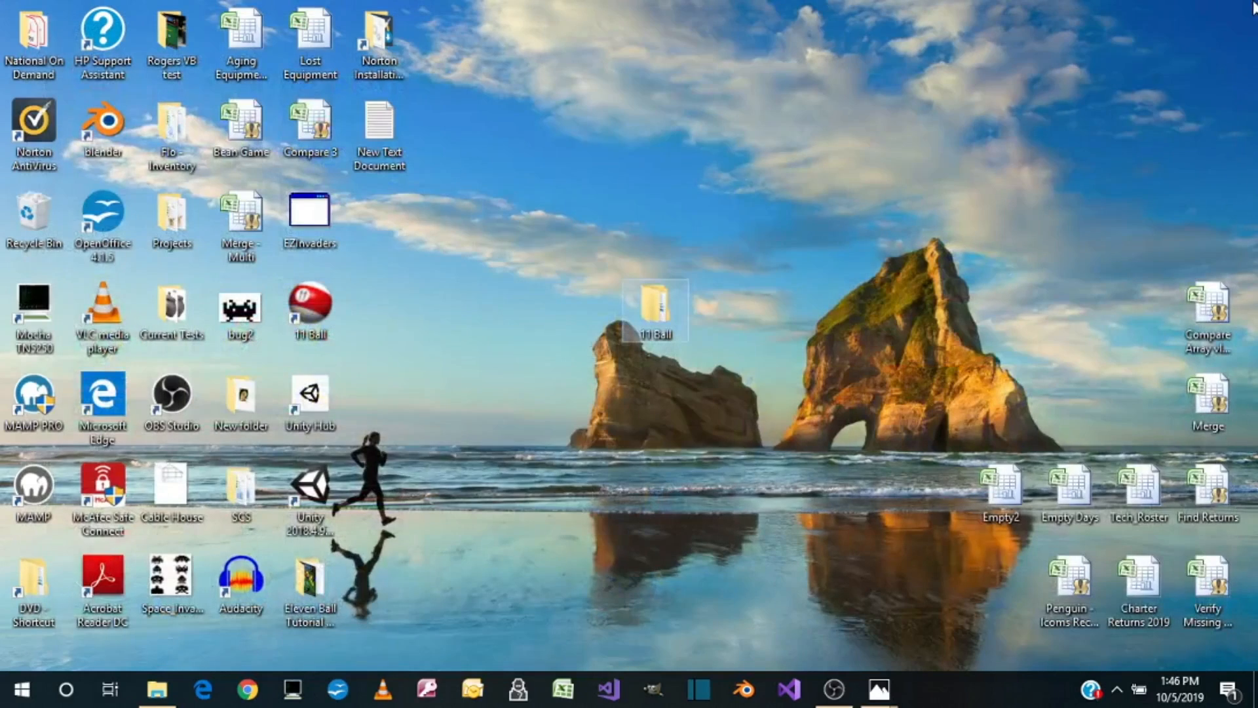
Step: Switch to GIMP and open Eleven Ball.jpg from the Pictures subfolder of the desktop's 11 Ball folder
{"action": "left_click", "coordinate": [668, 688]}
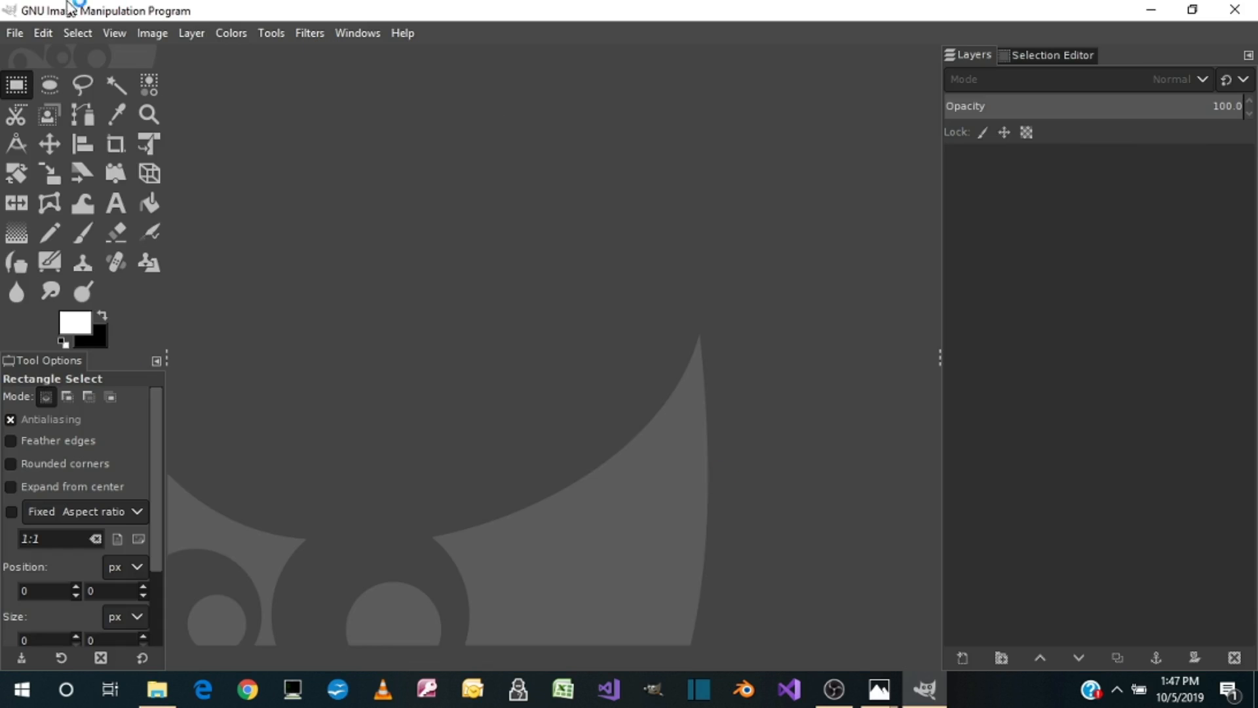
{"action": "left_click", "coordinate": [8, 34]}
{"action": "left_click", "coordinate": [42, 95]}
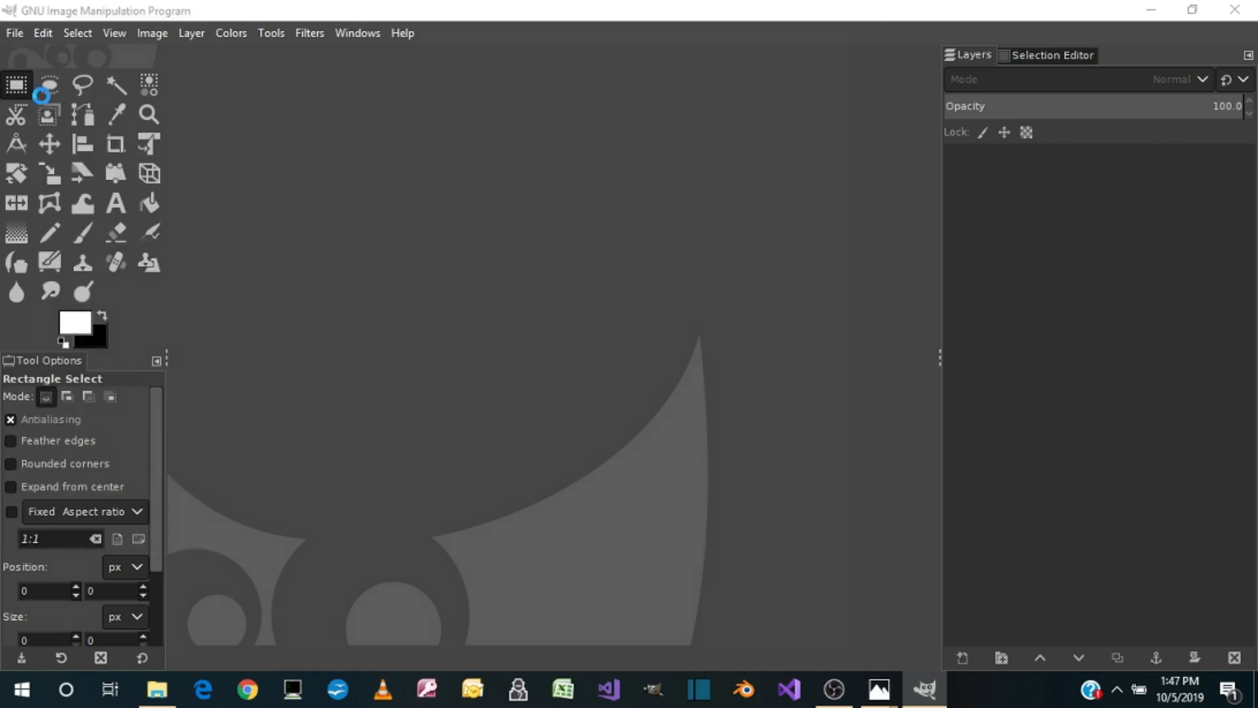
{"action": "left_click", "coordinate": [62, 175]}
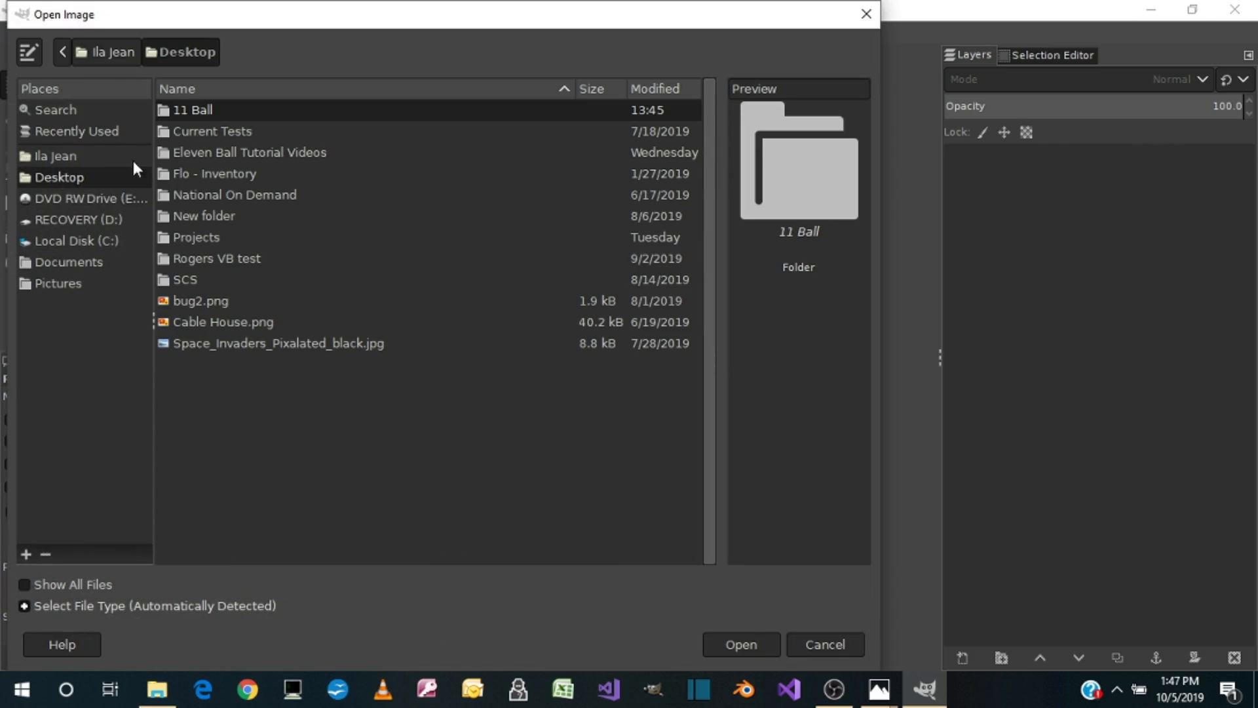
{"action": "double_click", "coordinate": [195, 112]}
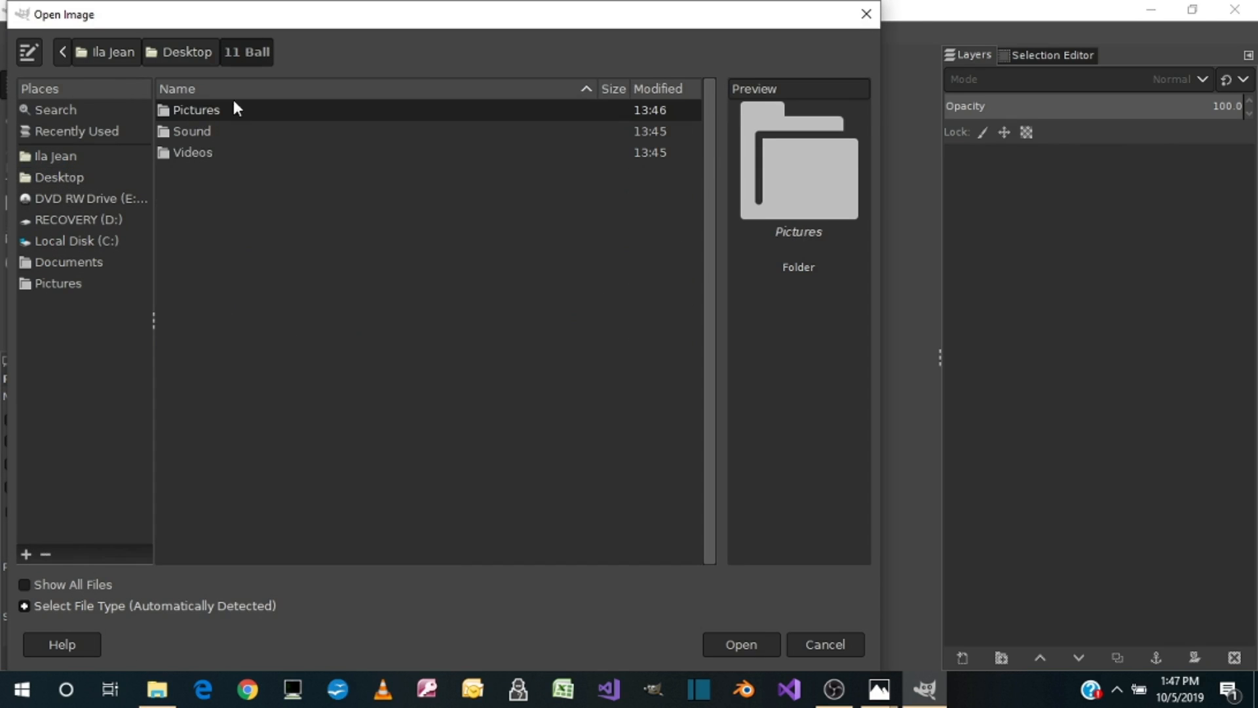
{"action": "double_click", "coordinate": [214, 108]}
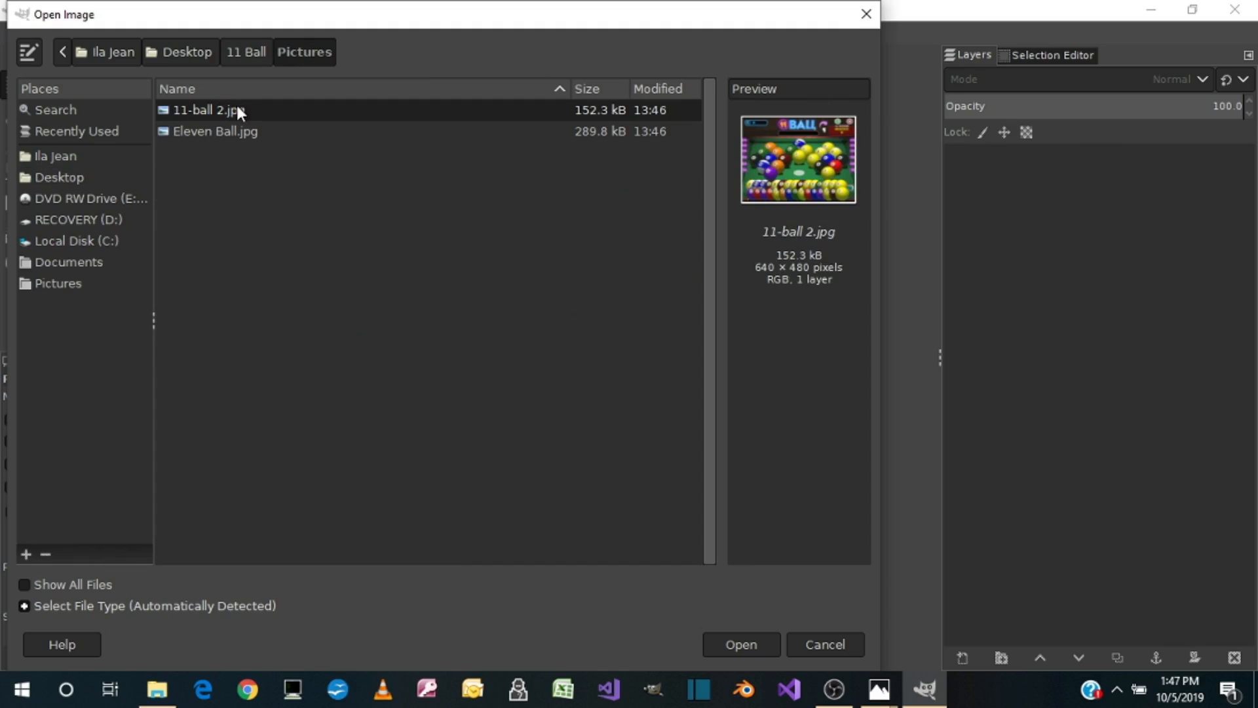
{"action": "left_click", "coordinate": [234, 128]}
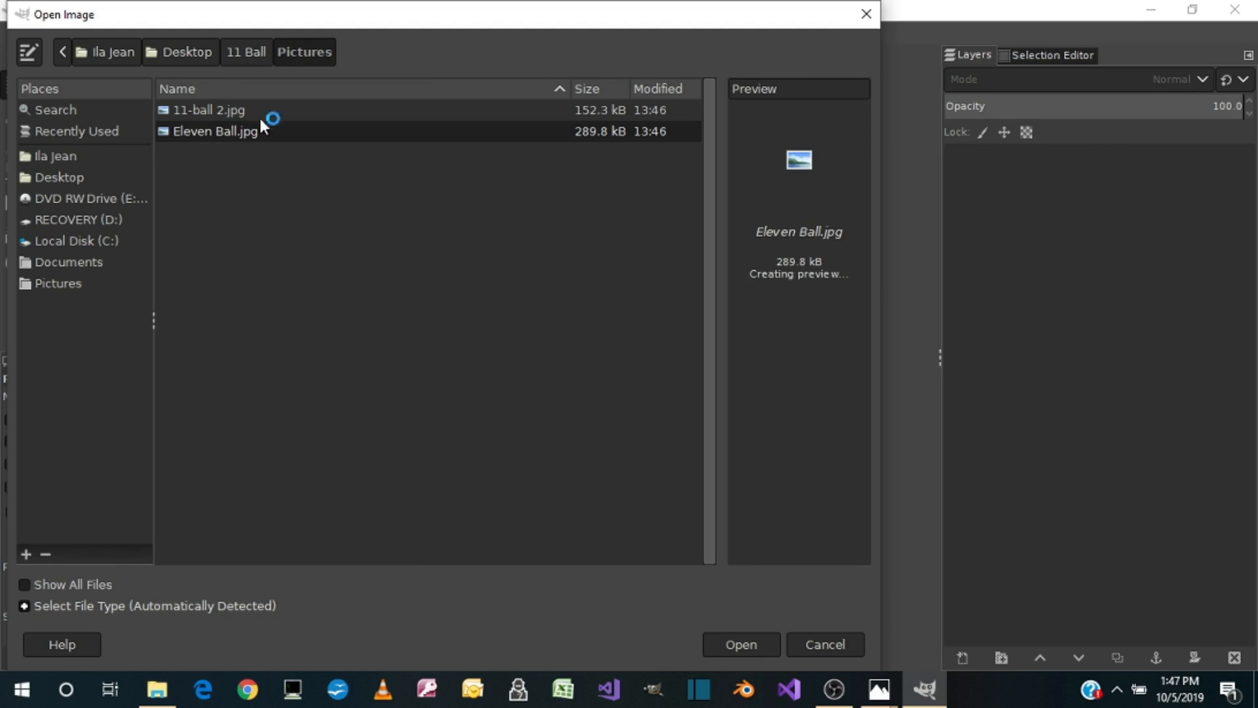
{"action": "double_click", "coordinate": [254, 131]}
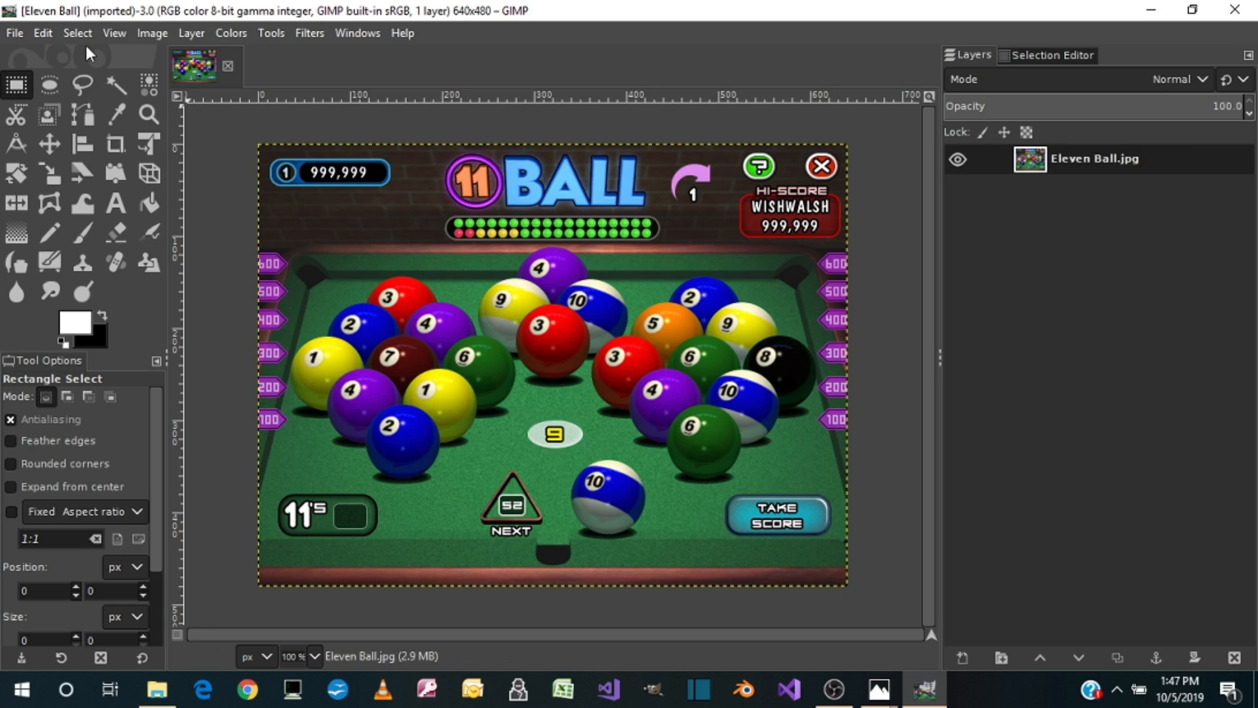
Step: Zoom the image to 400% and examine the white oval marker with the yellow 9 and the table area around it
{"action": "left_click", "coordinate": [40, 29]}
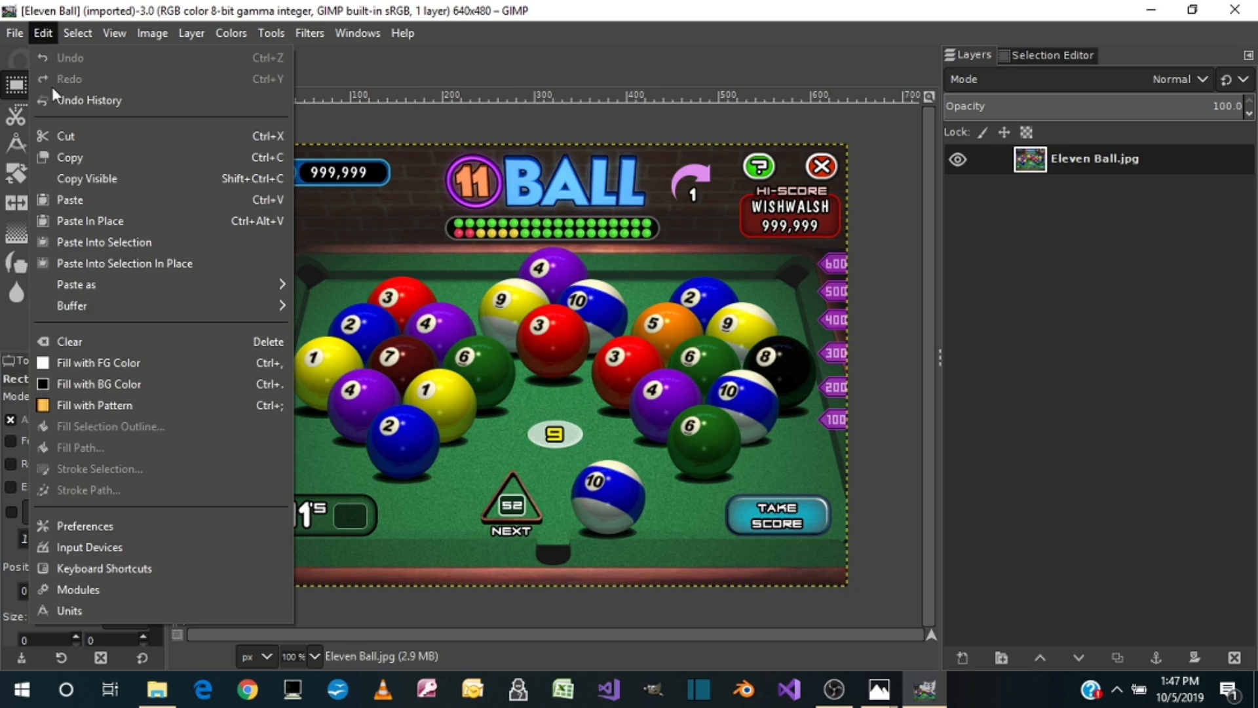
{"action": "mouse_move", "coordinate": [102, 38]}
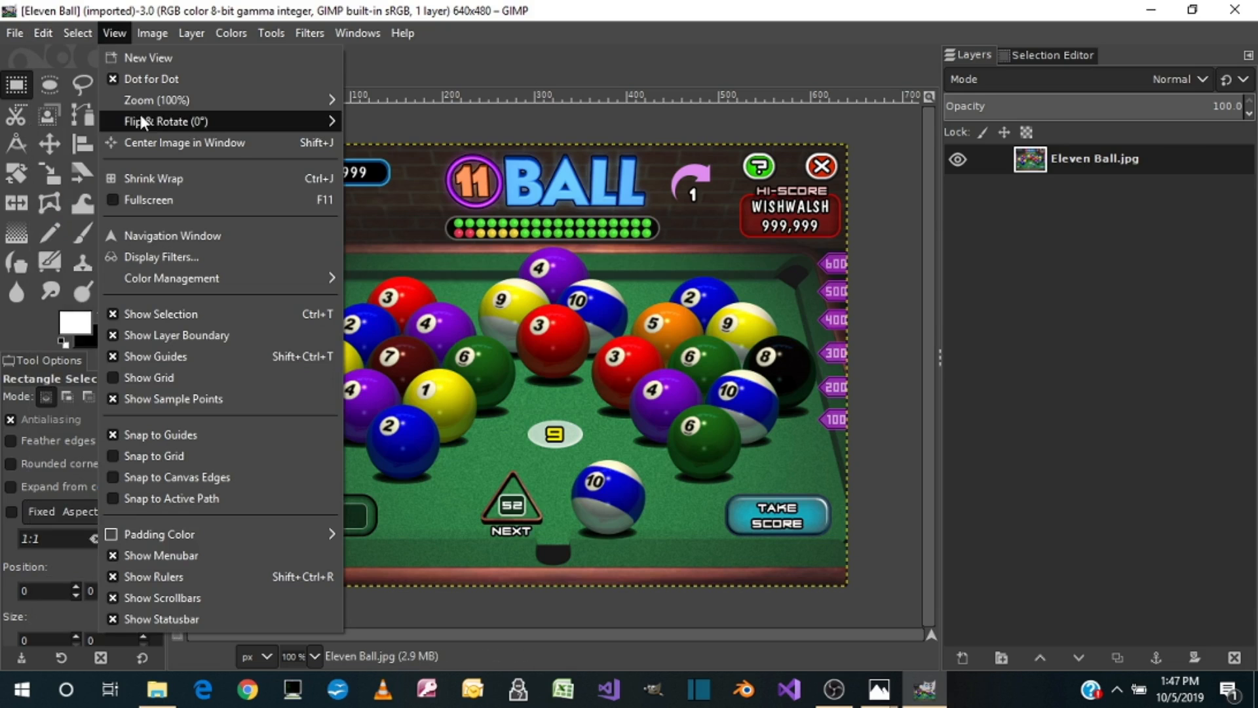
{"action": "mouse_move", "coordinate": [140, 109]}
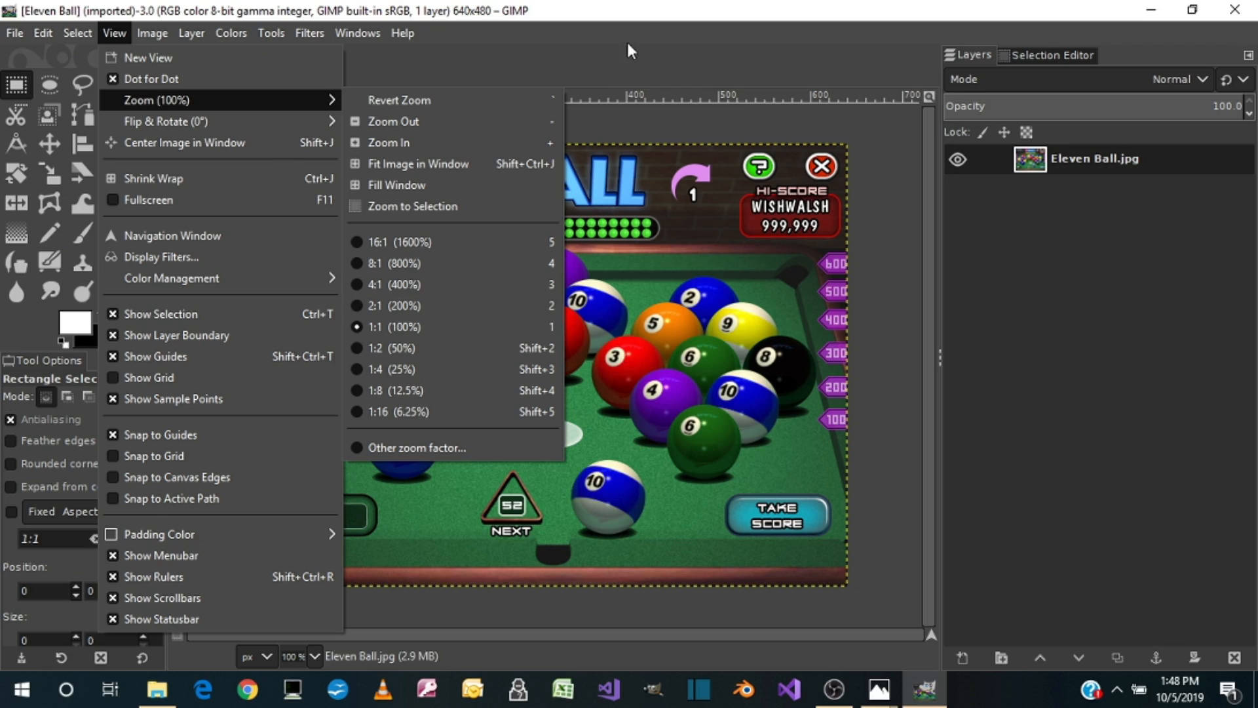
{"action": "left_click", "coordinate": [641, 9]}
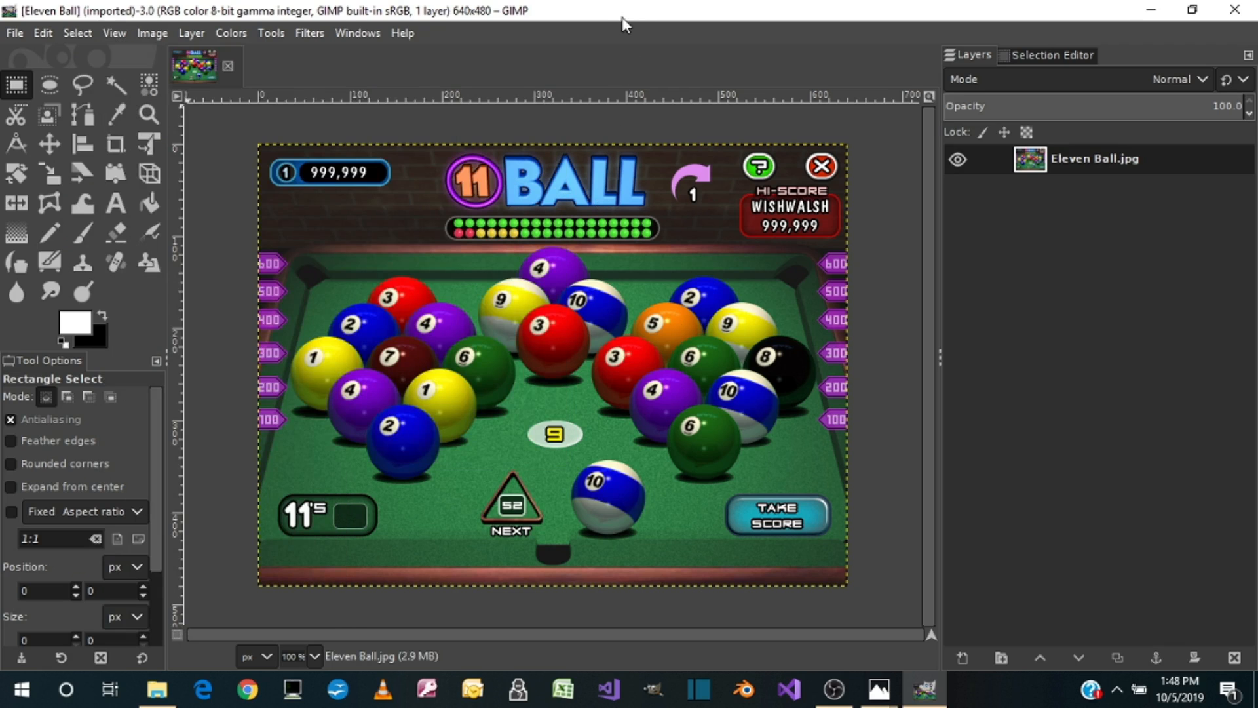
{"action": "key", "text": "XF86MonBrightnessUp"}
{"action": "key", "text": "4"}
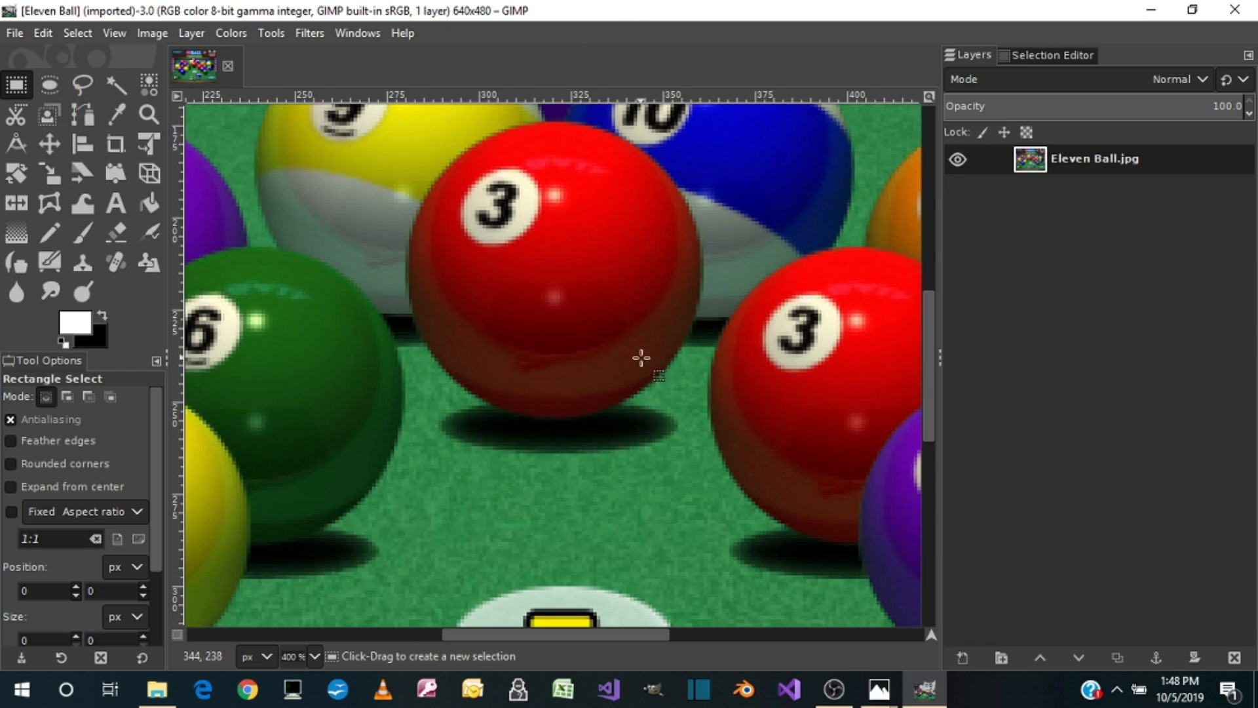
{"action": "scroll", "coordinate": [576, 439], "scroll_direction": "down", "scroll_amount": 3}
{"action": "scroll", "coordinate": [577, 439], "scroll_direction": "down", "scroll_amount": 5}
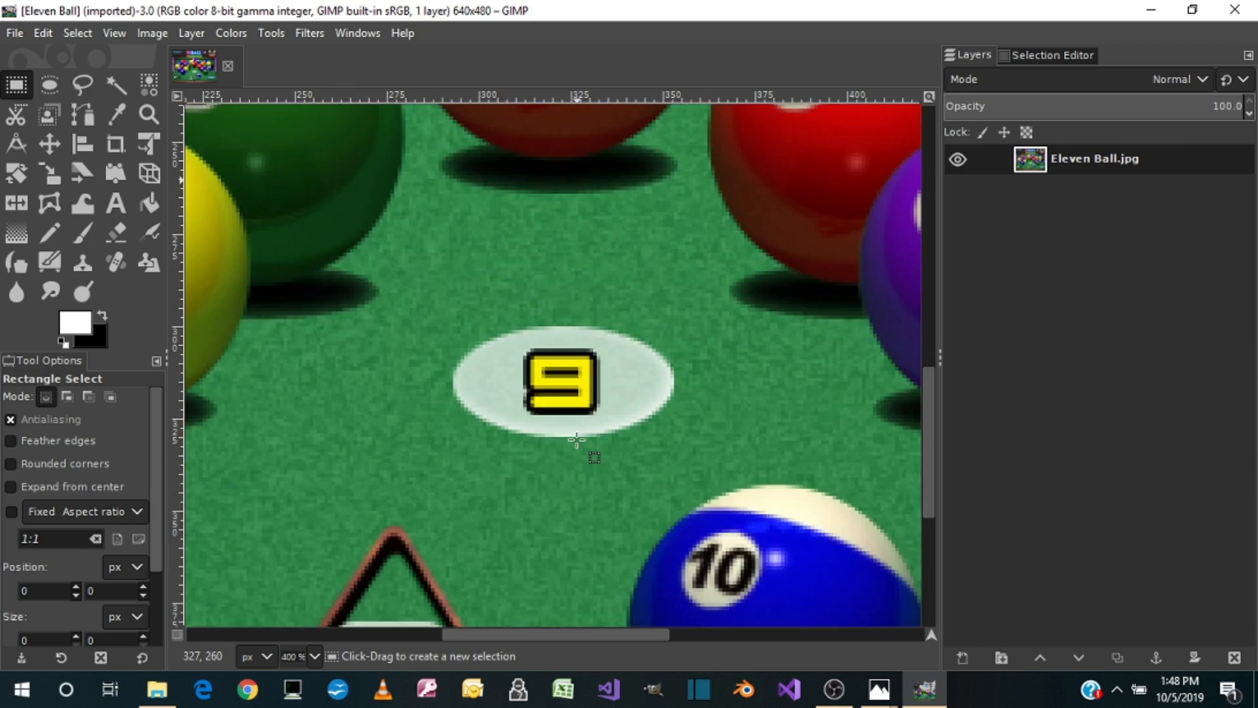
{"action": "scroll", "coordinate": [574, 437], "scroll_direction": "up", "scroll_amount": 5}
{"action": "scroll", "coordinate": [571, 436], "scroll_direction": "down", "scroll_amount": 5}
{"action": "scroll", "coordinate": [572, 435], "scroll_direction": "down", "scroll_amount": 2}
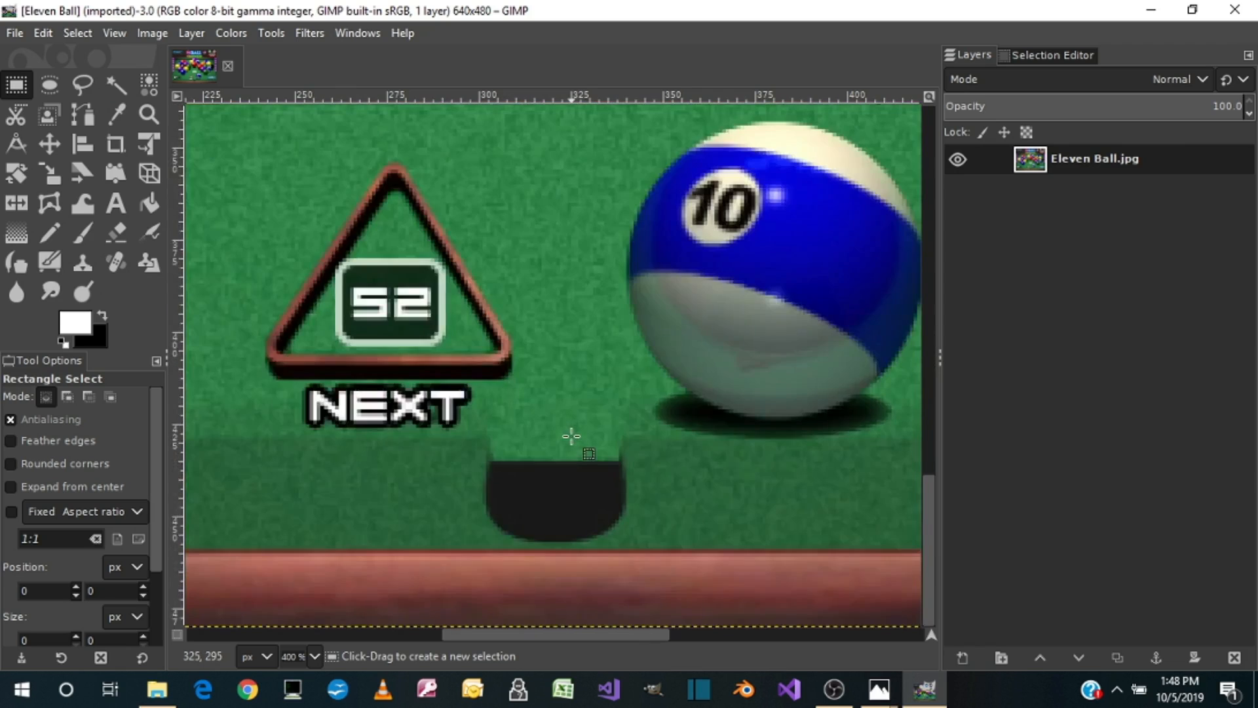
{"action": "scroll", "coordinate": [572, 436], "scroll_direction": "up", "scroll_amount": 6}
{"action": "scroll", "coordinate": [571, 434], "scroll_direction": "down", "scroll_amount": 2}
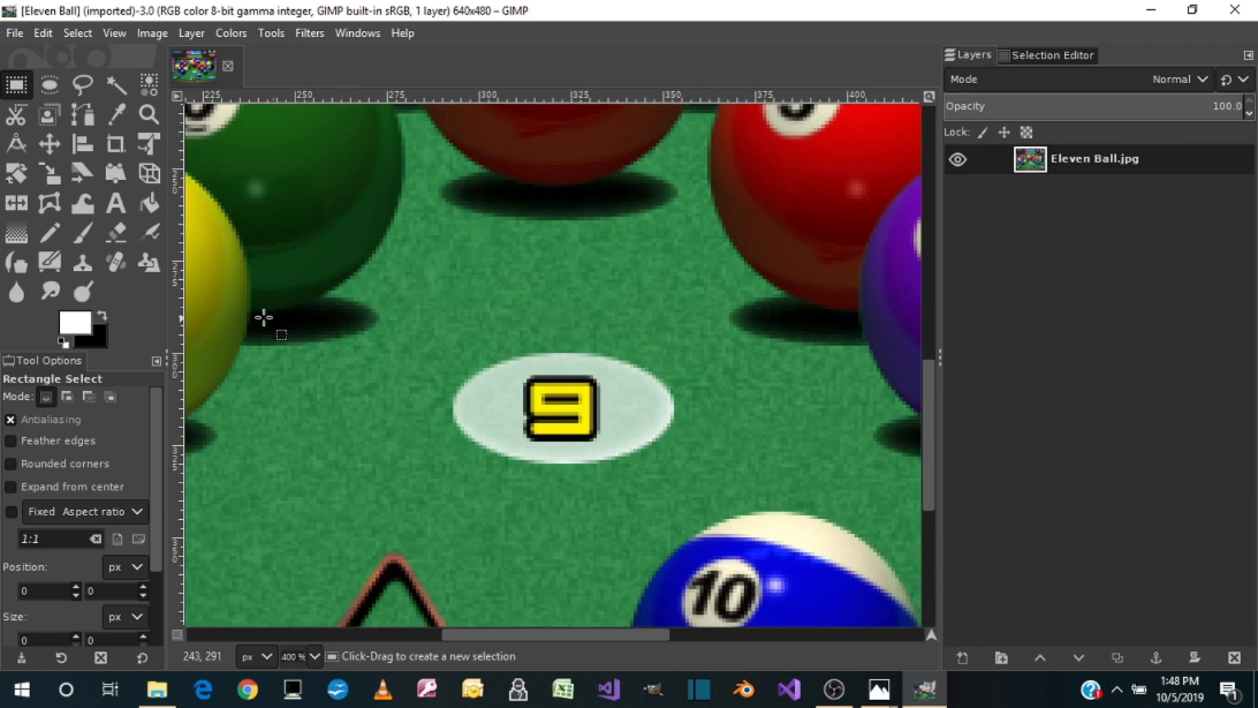
Step: Make an elliptical selection of about 63 × 33 px around the white oval with the yellow 9, positioned at 292, 299
{"action": "left_click", "coordinate": [42, 90]}
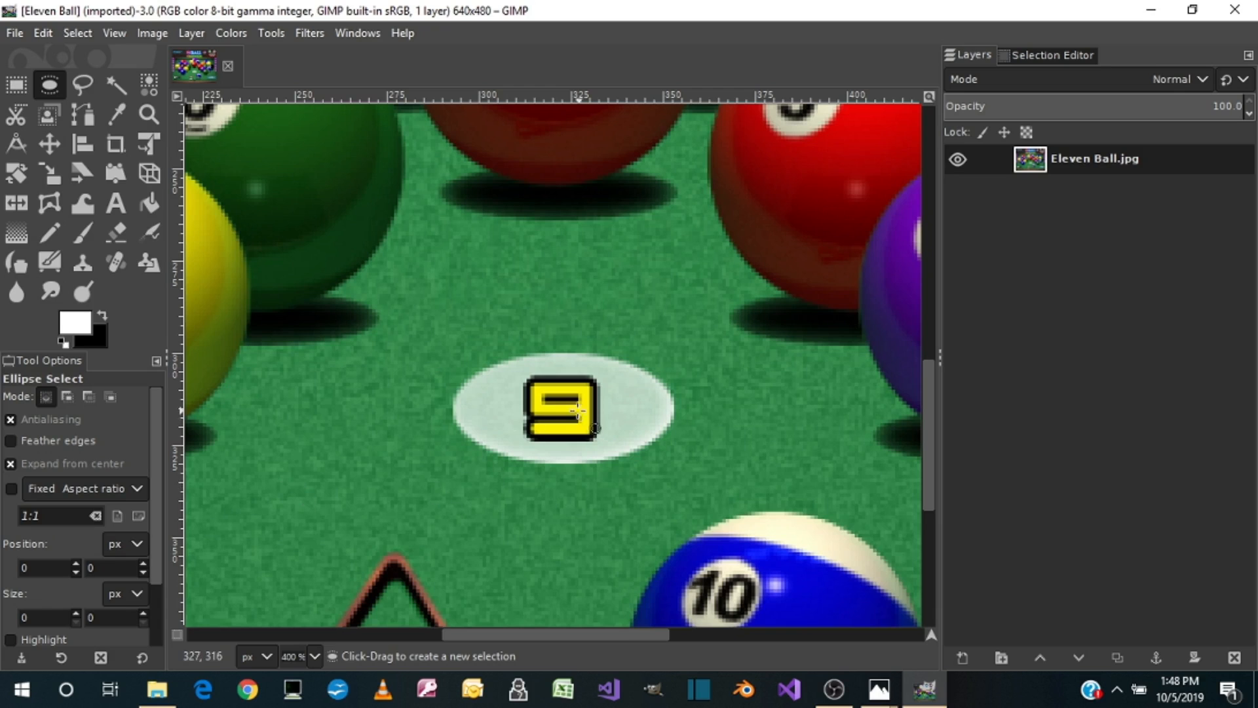
{"action": "left_click_drag", "start_coordinate": [562, 407], "coordinate": [446, 341]}
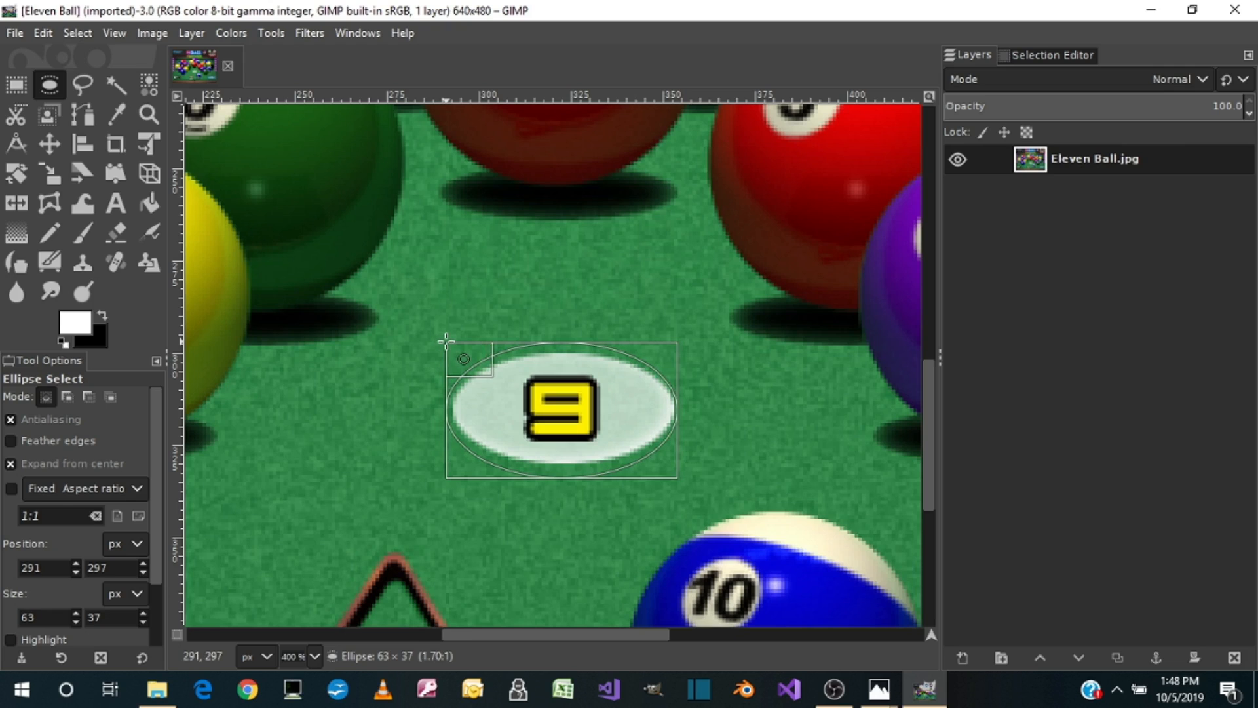
{"action": "left_click_drag", "start_coordinate": [565, 342], "coordinate": [565, 352]}
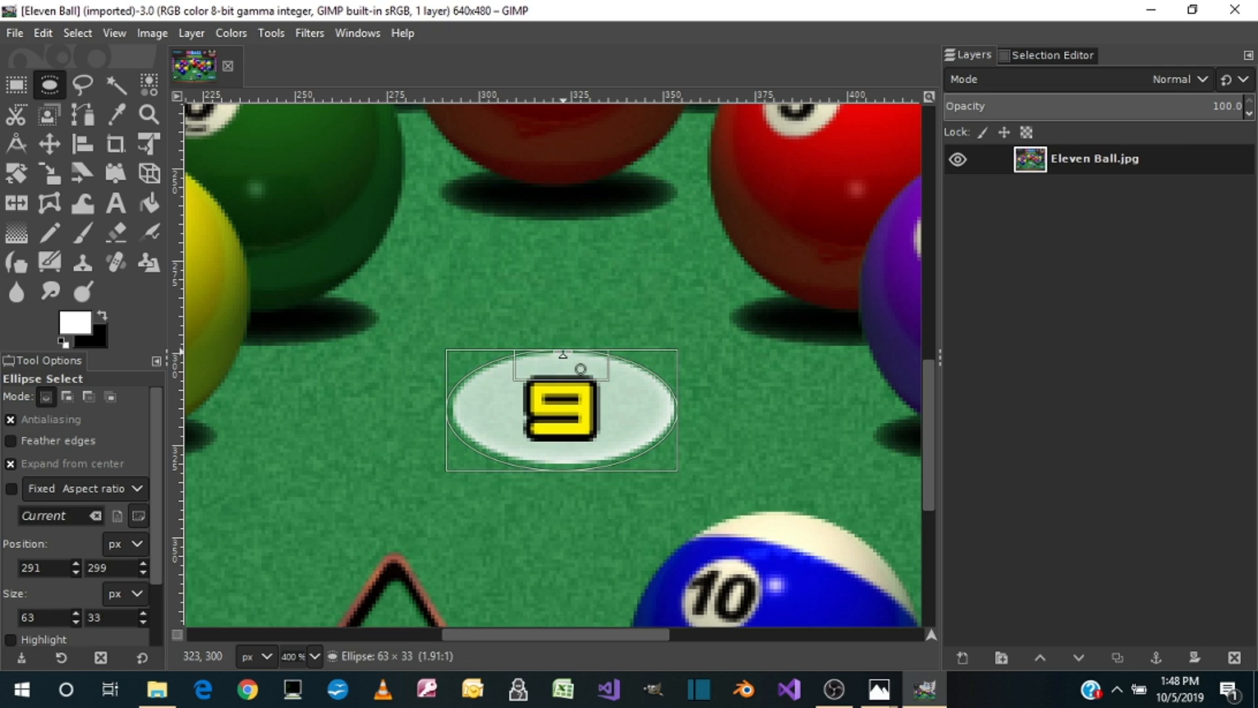
{"action": "left_click_drag", "start_coordinate": [563, 354], "coordinate": [564, 353]}
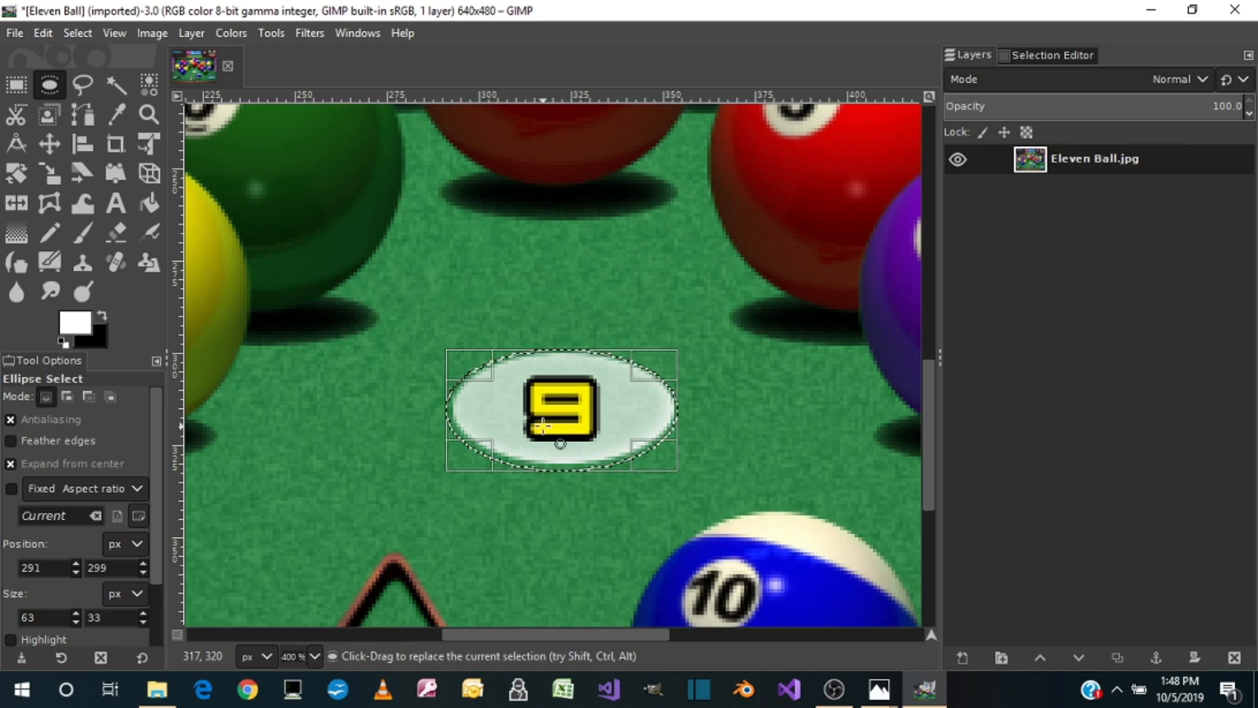
{"action": "key", "text": "ctrl+z"}
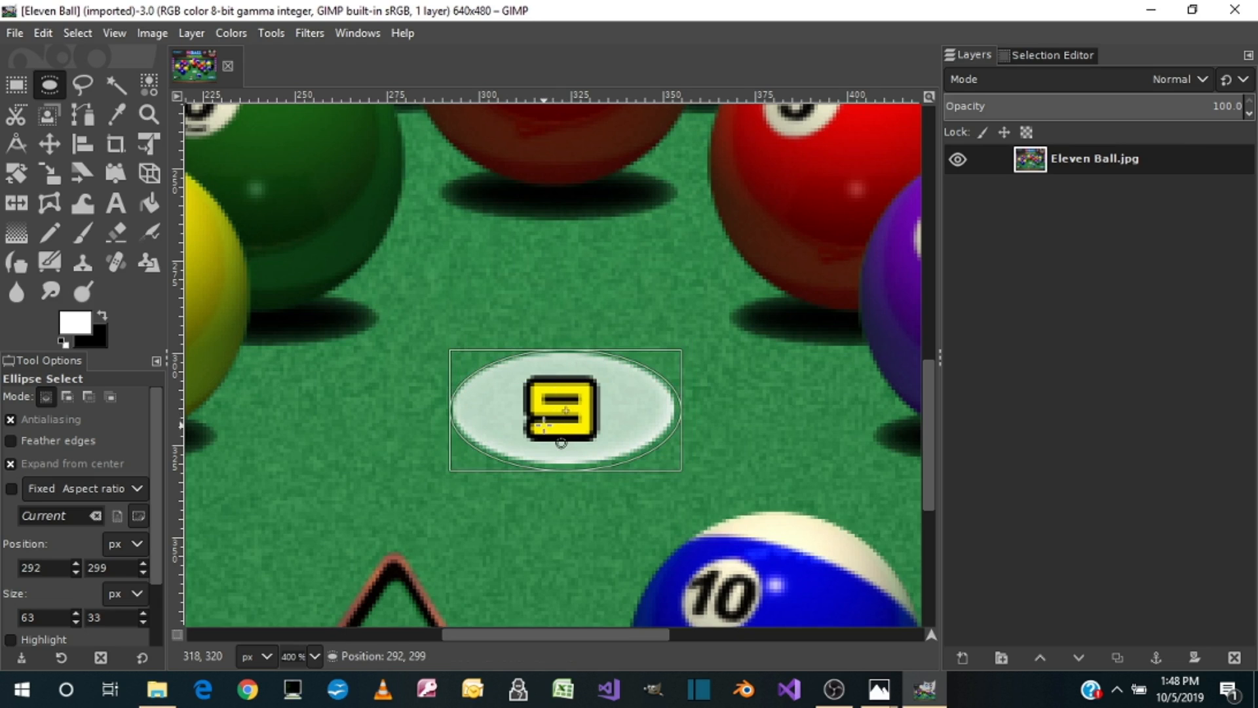
{"action": "left_click", "coordinate": [561, 442]}
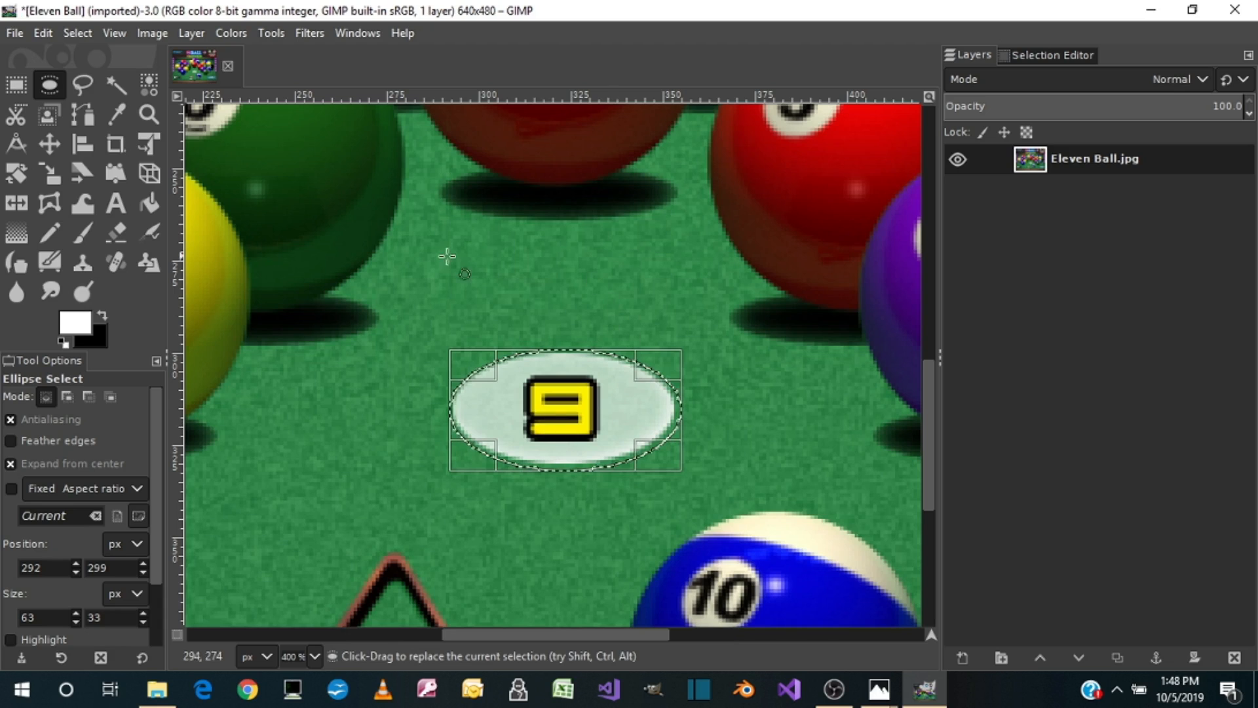
Step: Copy the selected oval with the yellow 9 and add a new transparent 640 × 480 px layer
{"action": "left_click", "coordinate": [42, 32]}
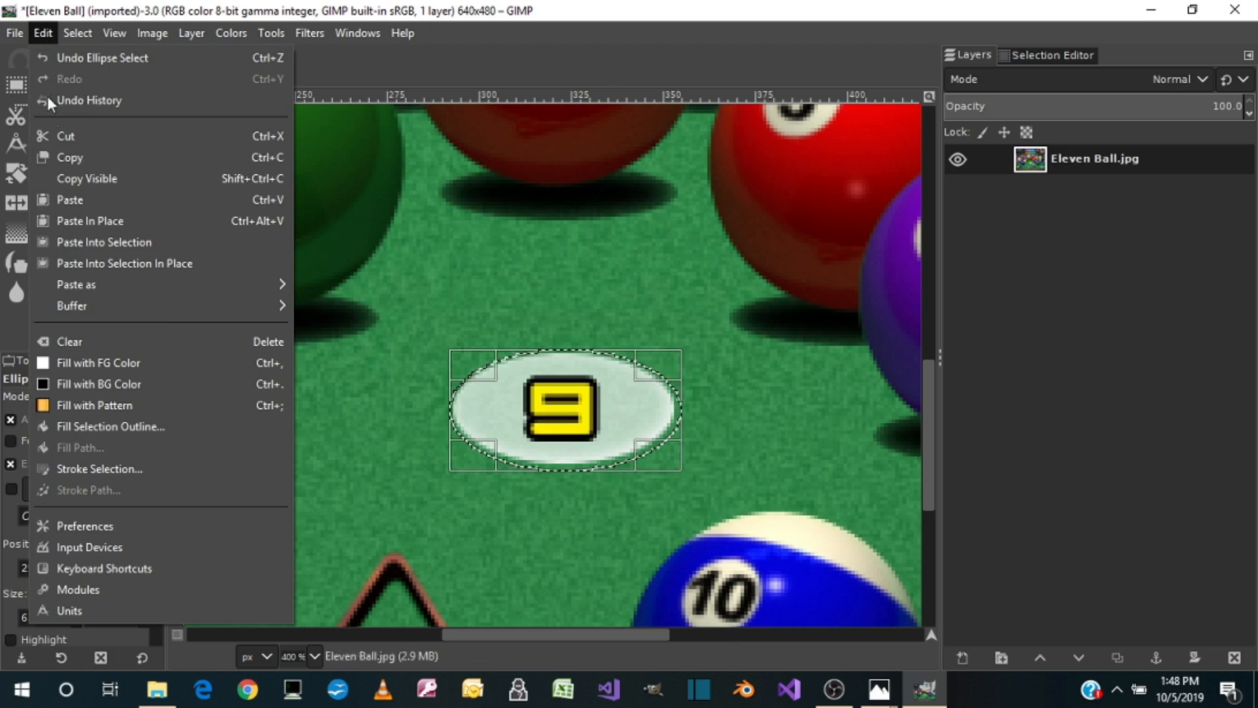
{"action": "left_click", "coordinate": [273, 160]}
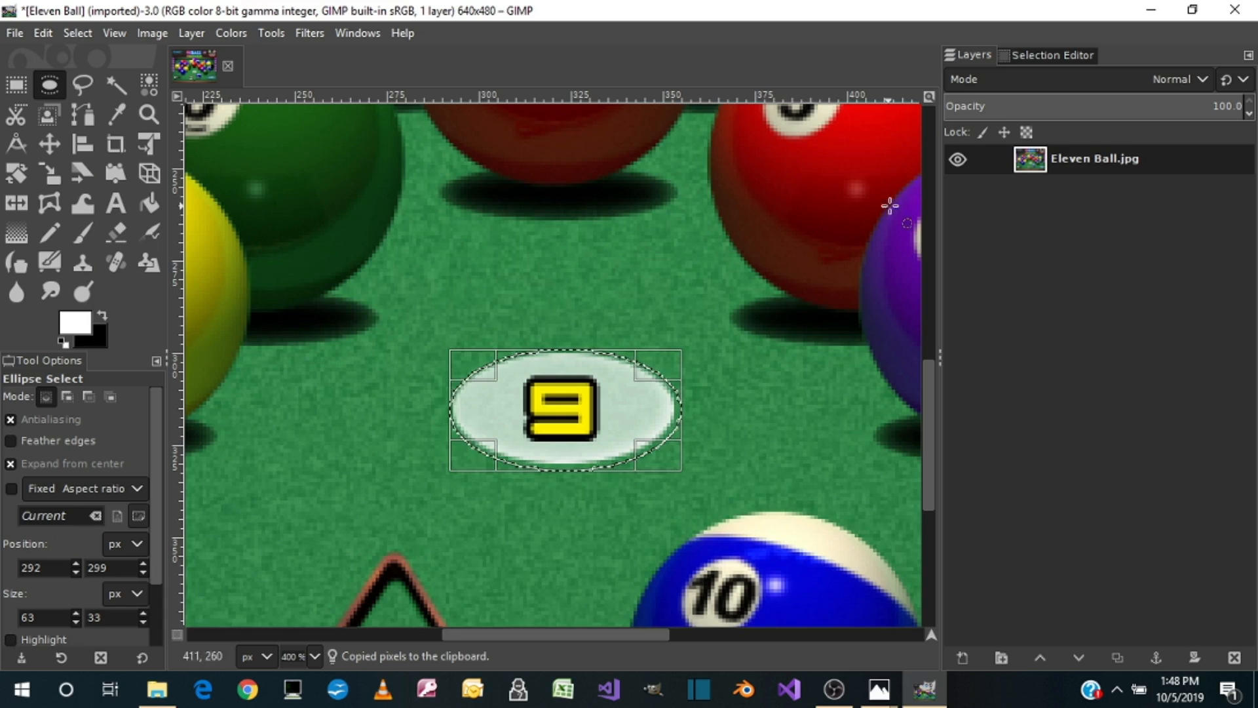
{"action": "left_click", "coordinate": [196, 33]}
{"action": "left_click", "coordinate": [216, 57]}
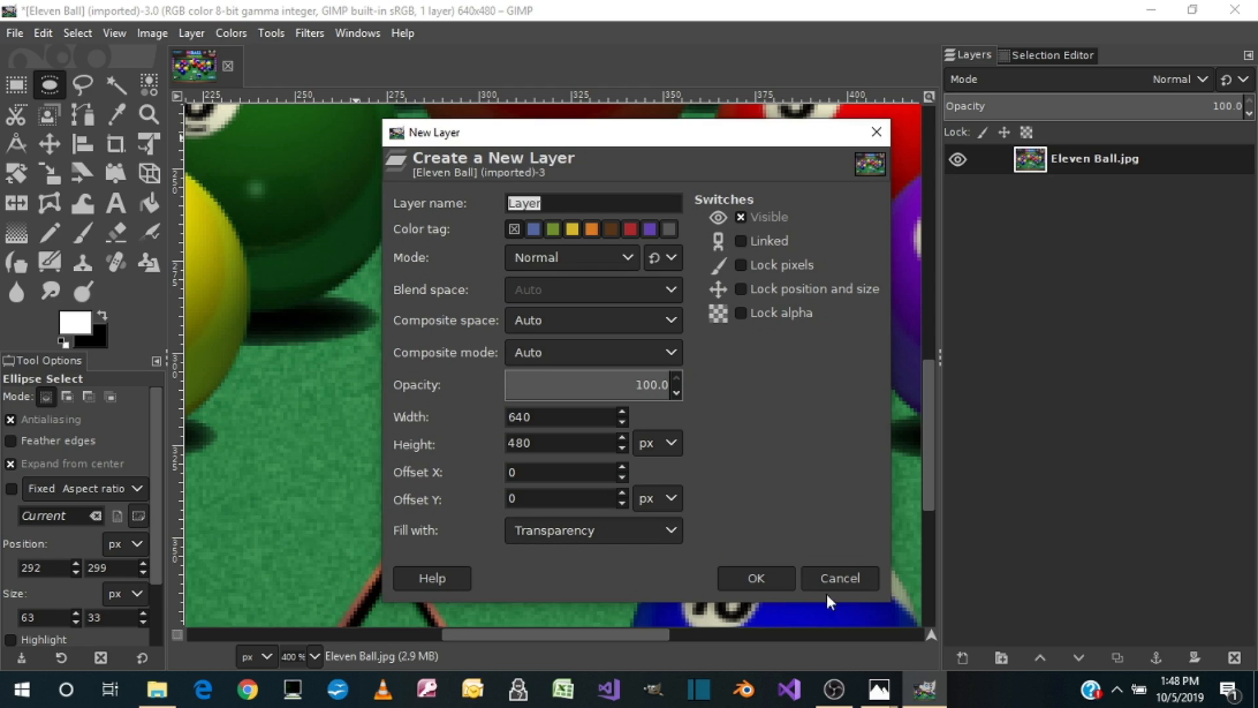
{"action": "left_click", "coordinate": [768, 575]}
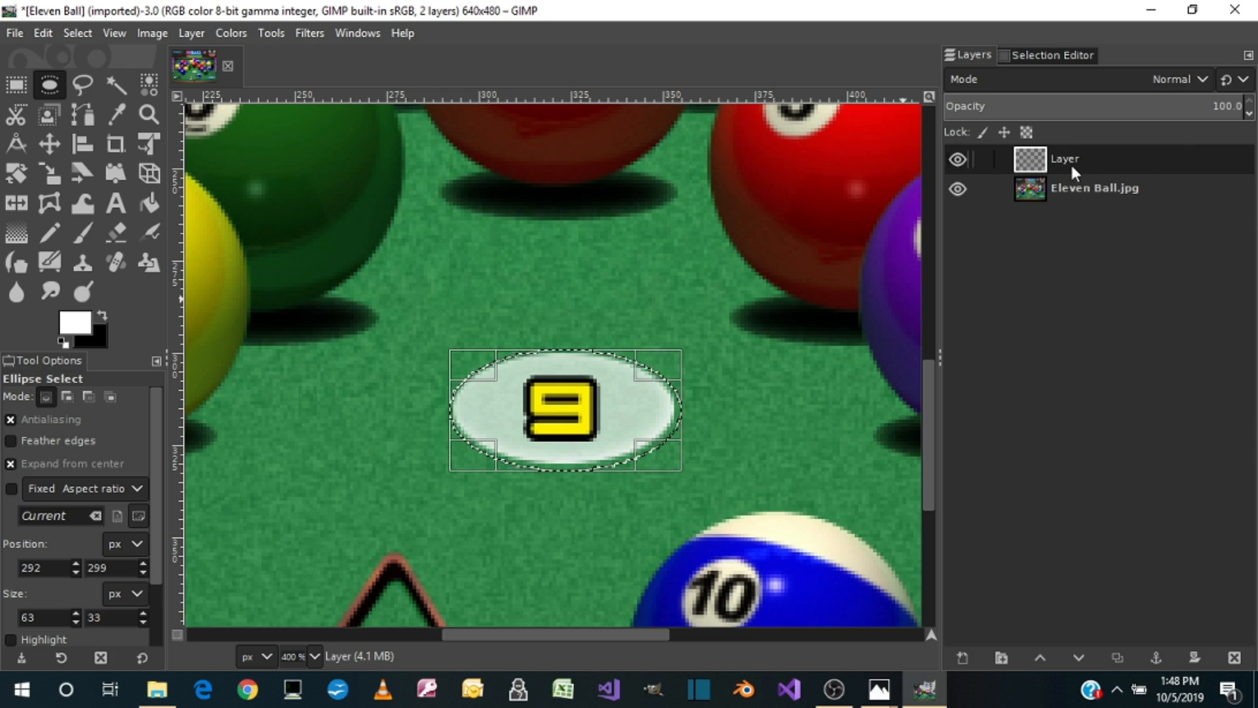
Step: Paste the copied oval, hide the Eleven Ball.jpg layer, and anchor the floating selection onto the new layer
{"action": "key", "text": "ctrl"}
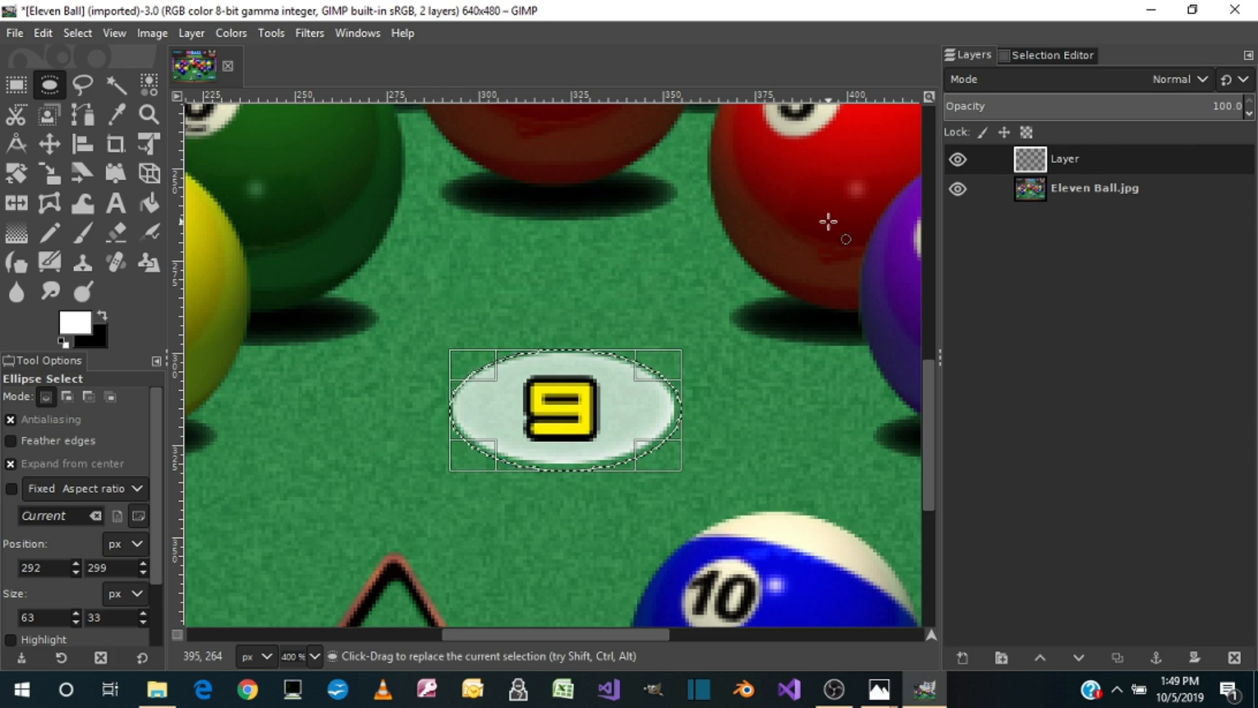
{"action": "key", "text": "ctrl+v"}
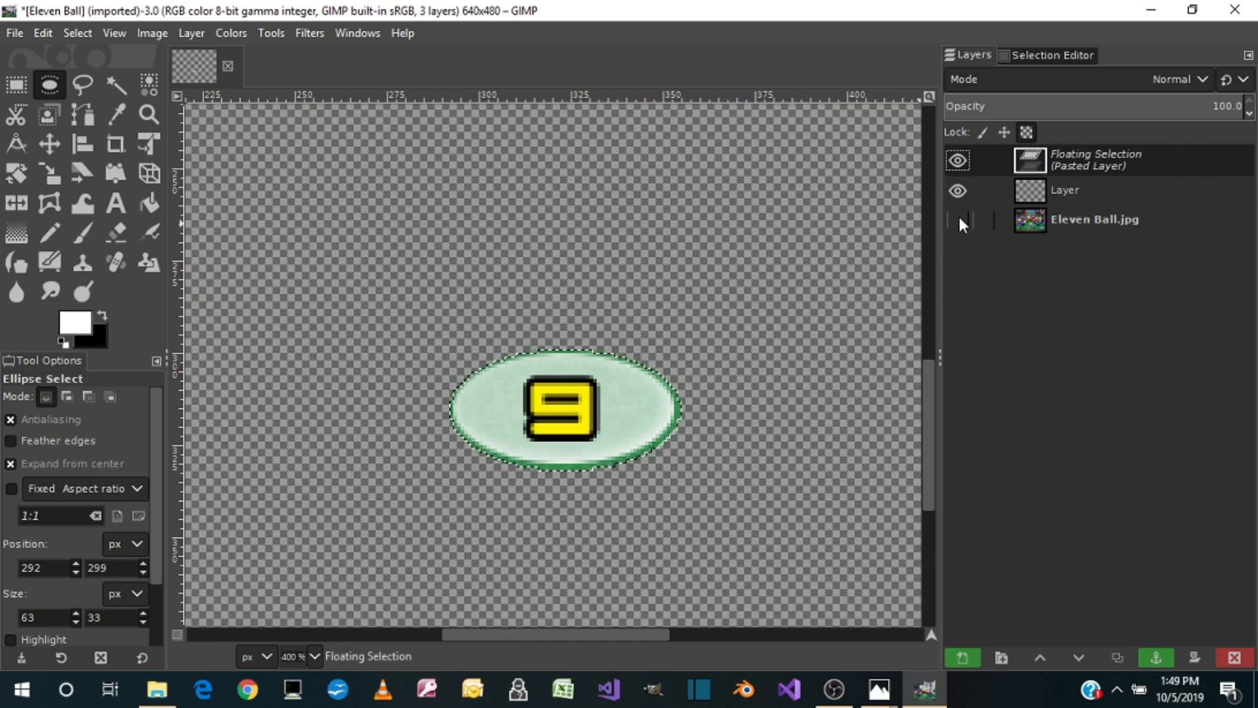
{"action": "left_click", "coordinate": [957, 219]}
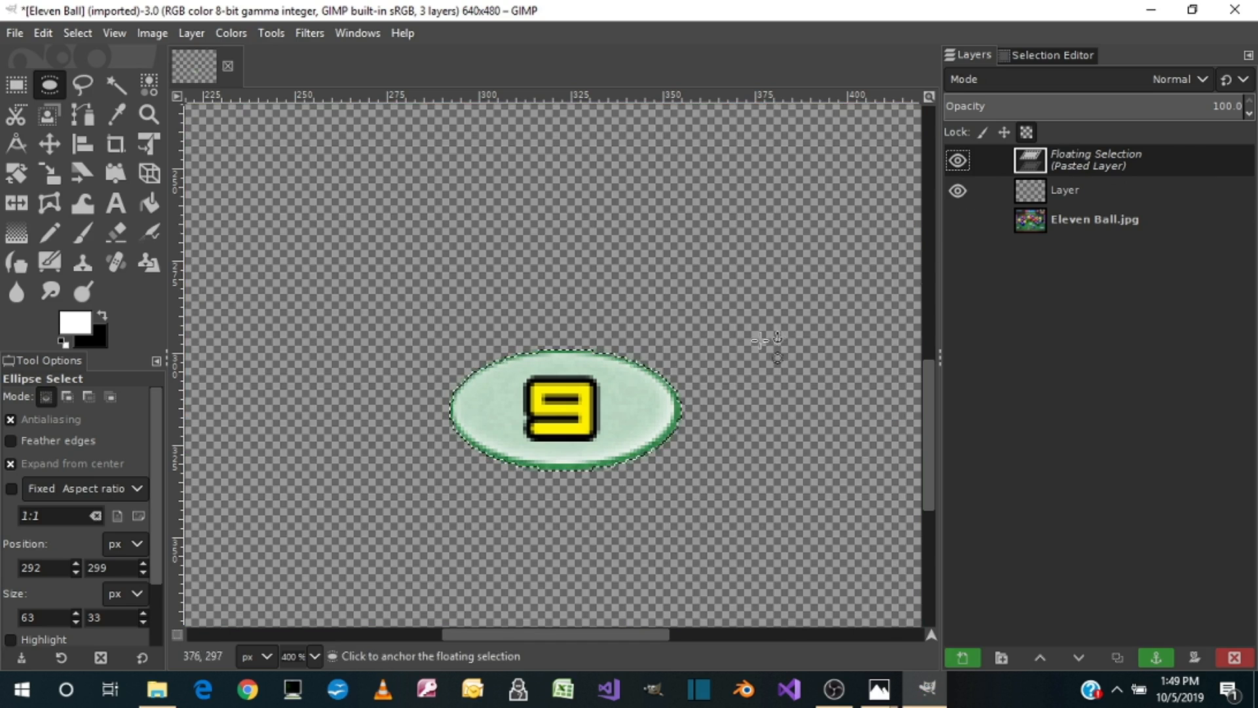
{"action": "right_click", "coordinate": [1098, 155]}
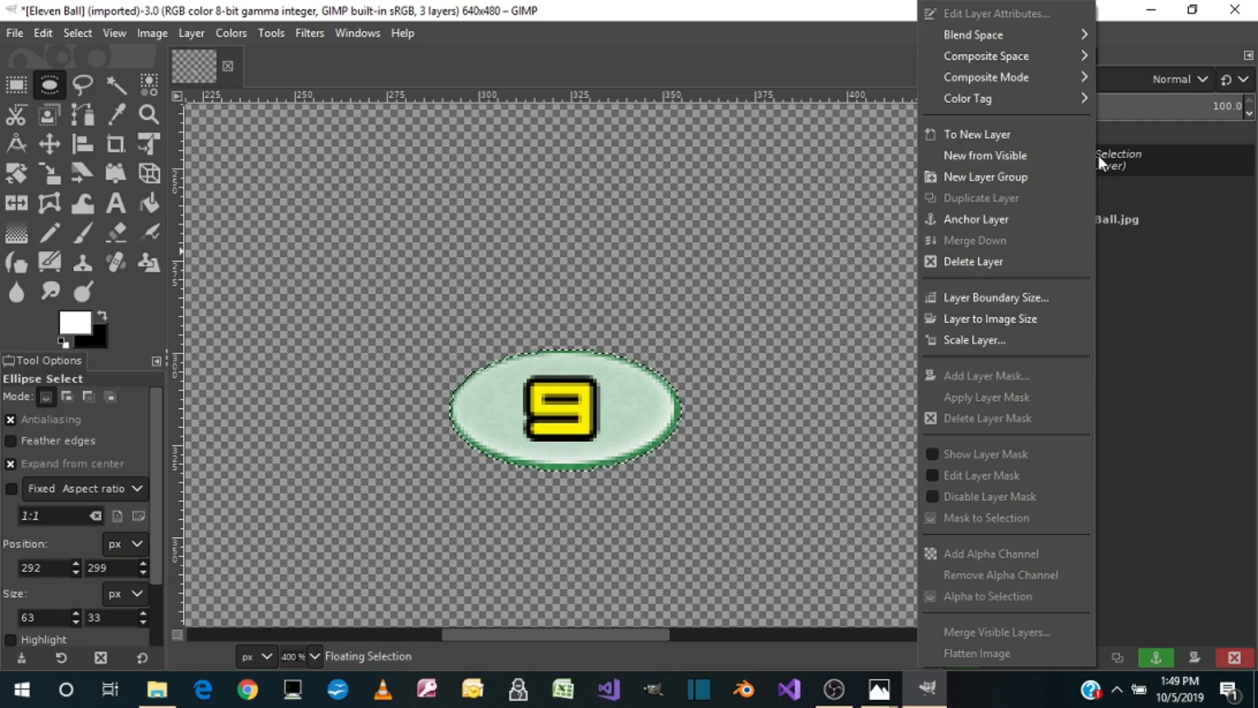
{"action": "left_click", "coordinate": [1000, 218]}
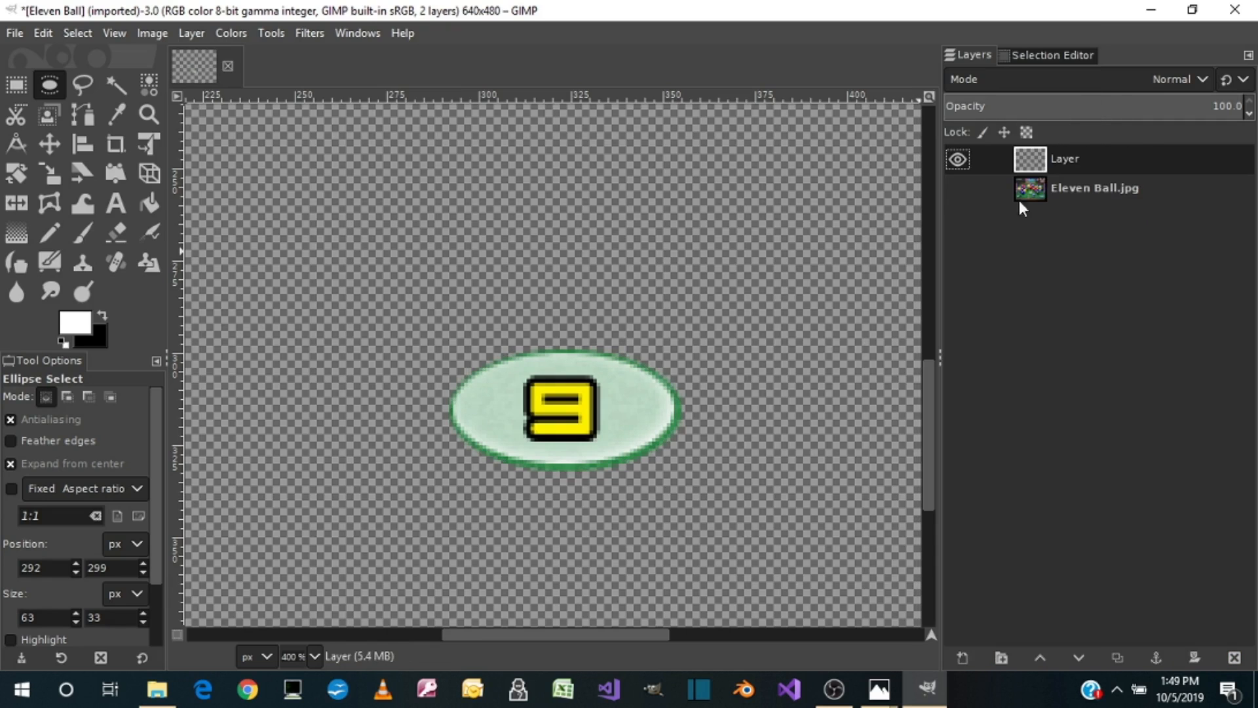
Step: Hide the layer holding the copied oval, and show the Eleven Ball.jpg layer and make it active
{"action": "left_click", "coordinate": [957, 159]}
{"action": "left_click", "coordinate": [957, 184]}
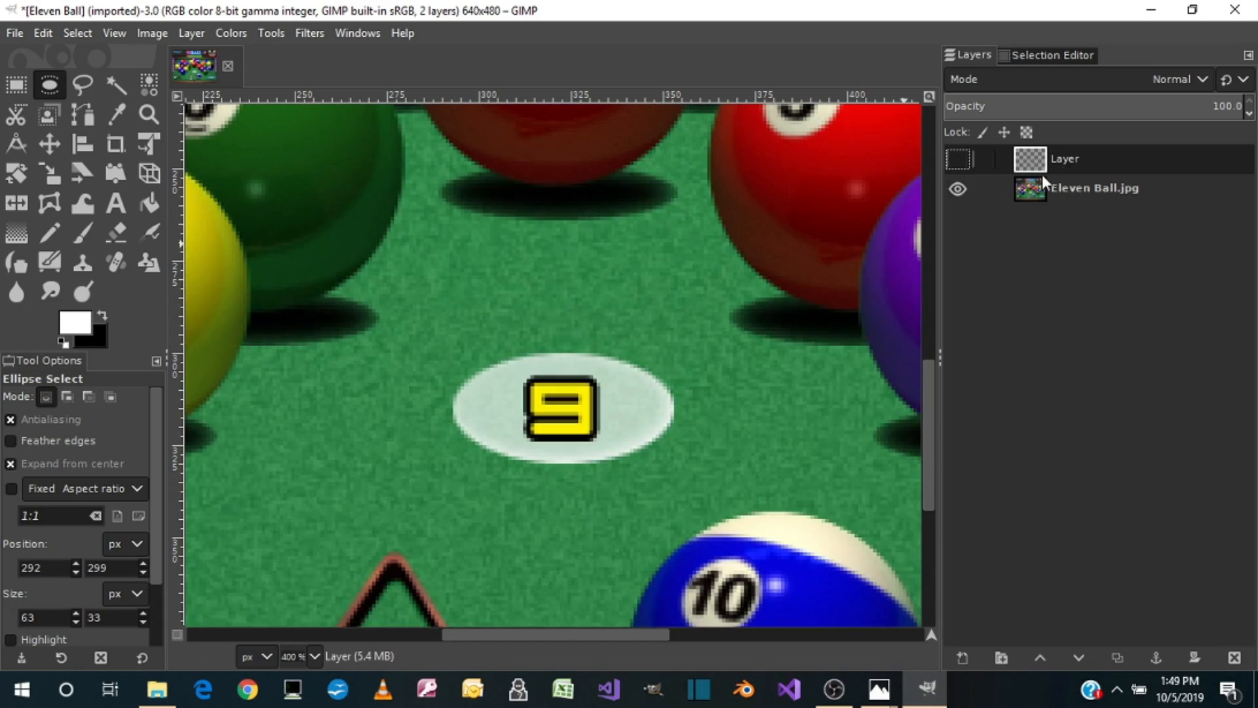
{"action": "left_click", "coordinate": [1074, 186]}
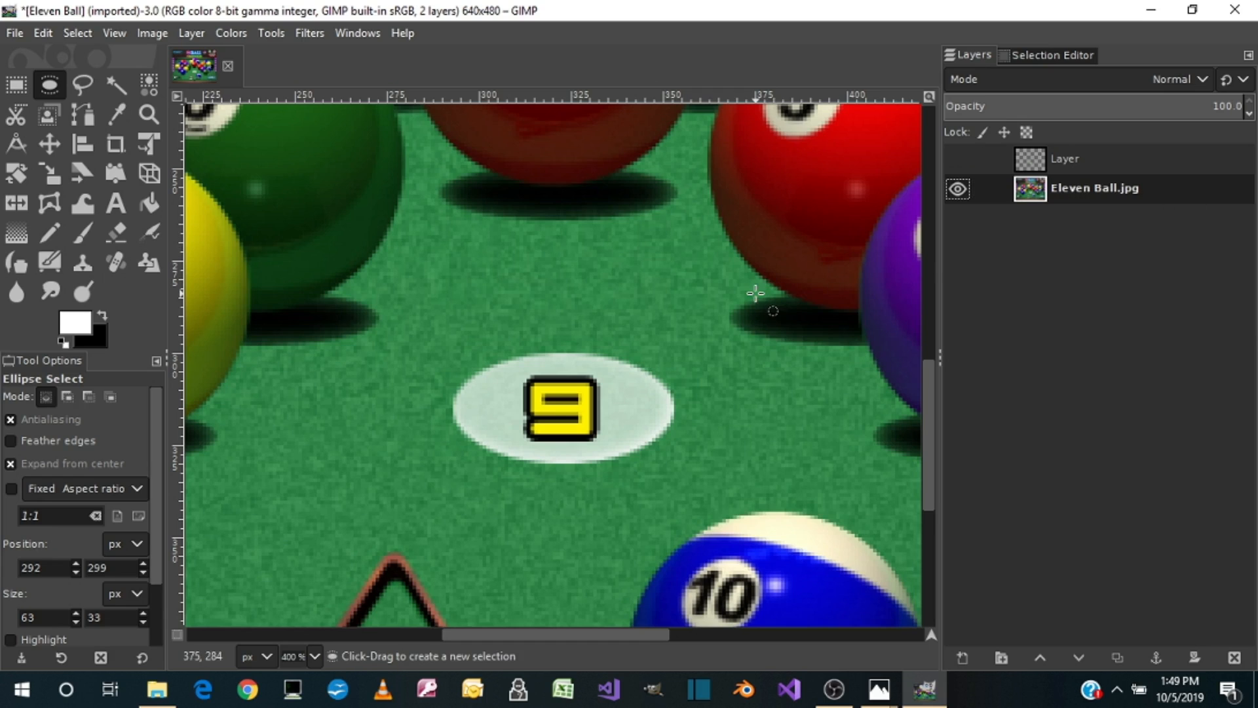
Step: Try cutting a freehand-selected patch of felt beside the 9 oval with Free Select, then undo the cut and clear the selection
{"action": "left_click", "coordinate": [82, 85]}
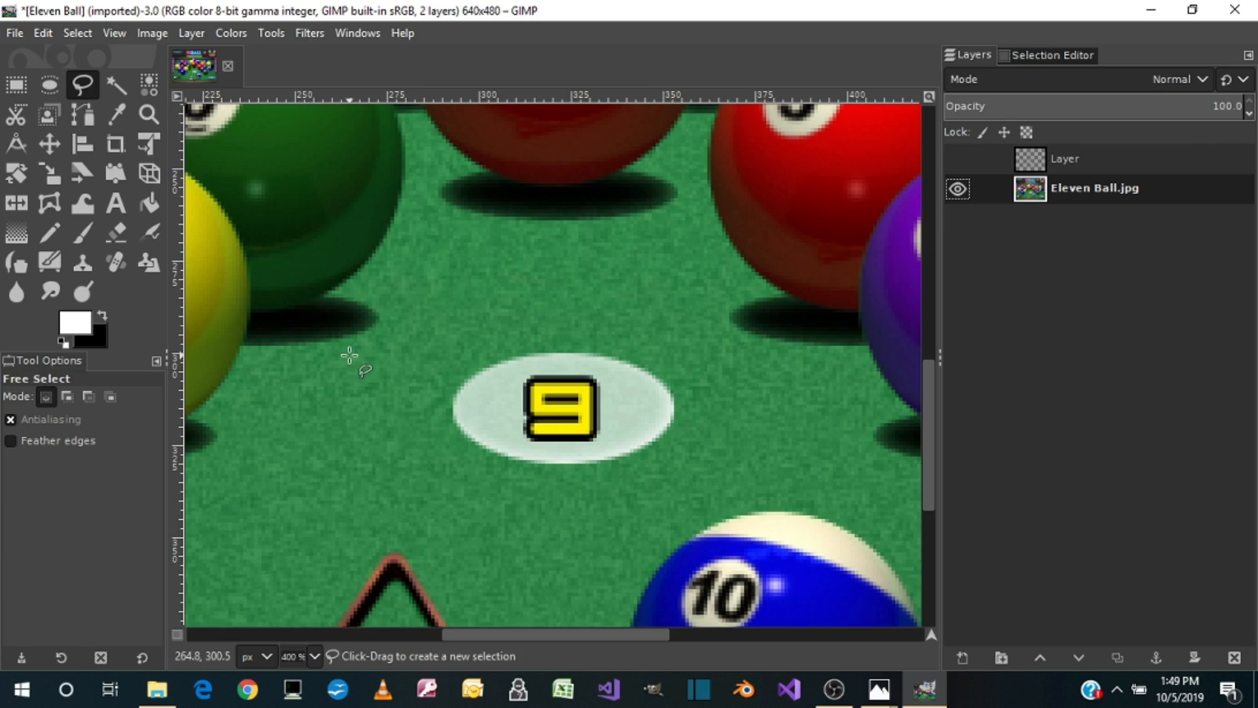
{"action": "left_click", "coordinate": [281, 403]}
{"action": "mouse_move", "coordinate": [288, 394]}
{"action": "left_mouse_down"}
{"action": "mouse_move", "coordinate": [338, 374]}
{"action": "mouse_move", "coordinate": [365, 382]}
{"action": "mouse_move", "coordinate": [357, 467]}
{"action": "mouse_move", "coordinate": [331, 472]}
{"action": "mouse_move", "coordinate": [282, 397]}
{"action": "left_mouse_up"}
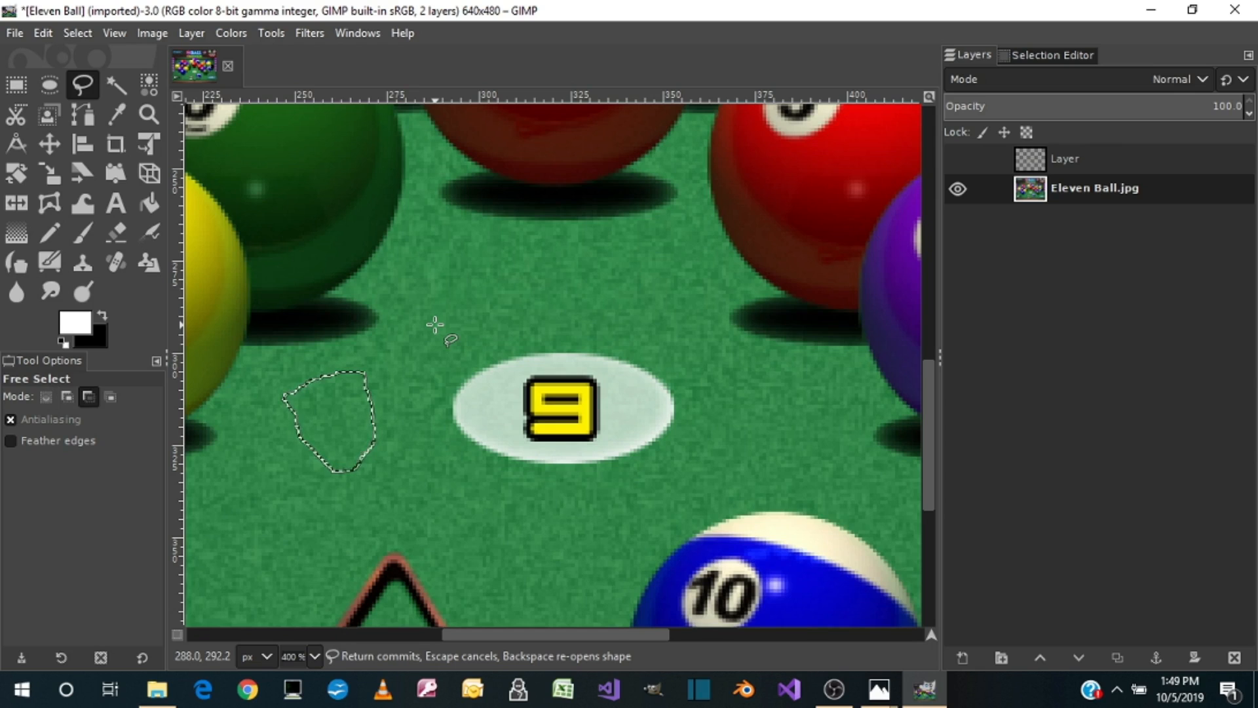
{"action": "key", "text": "ctrl+x"}
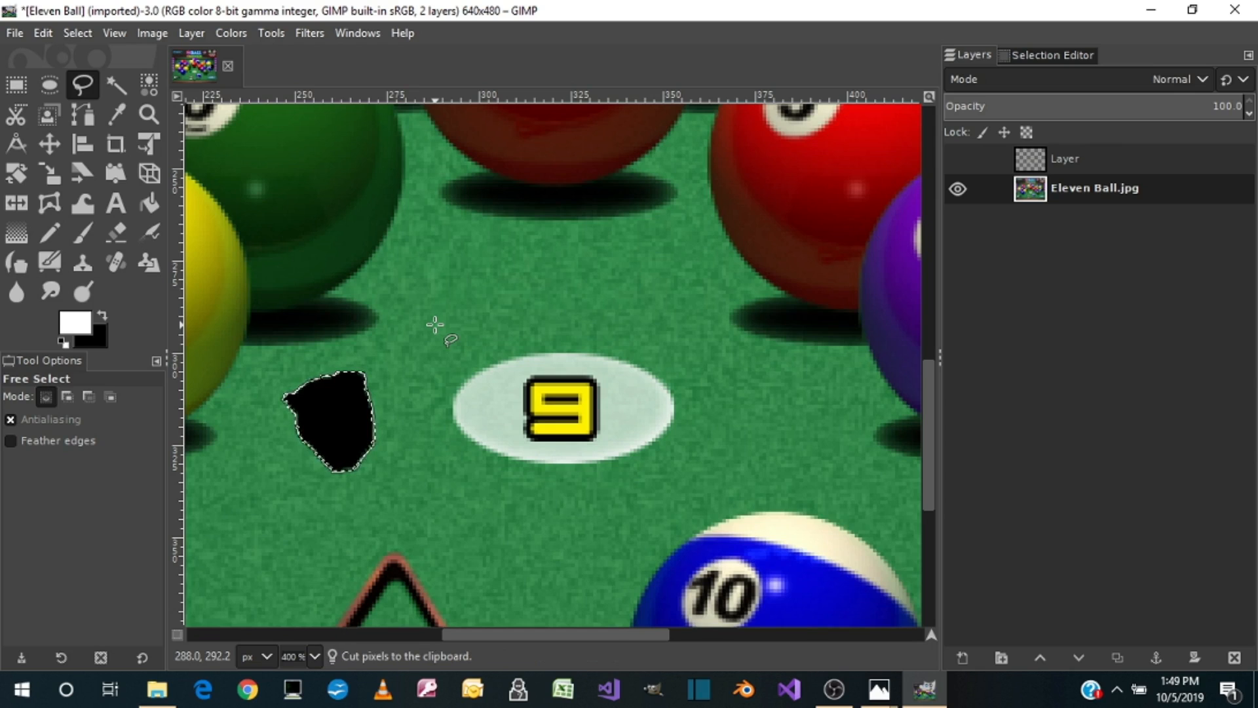
{"action": "key", "text": "ctrl"}
{"action": "key", "text": "ctrl+z"}
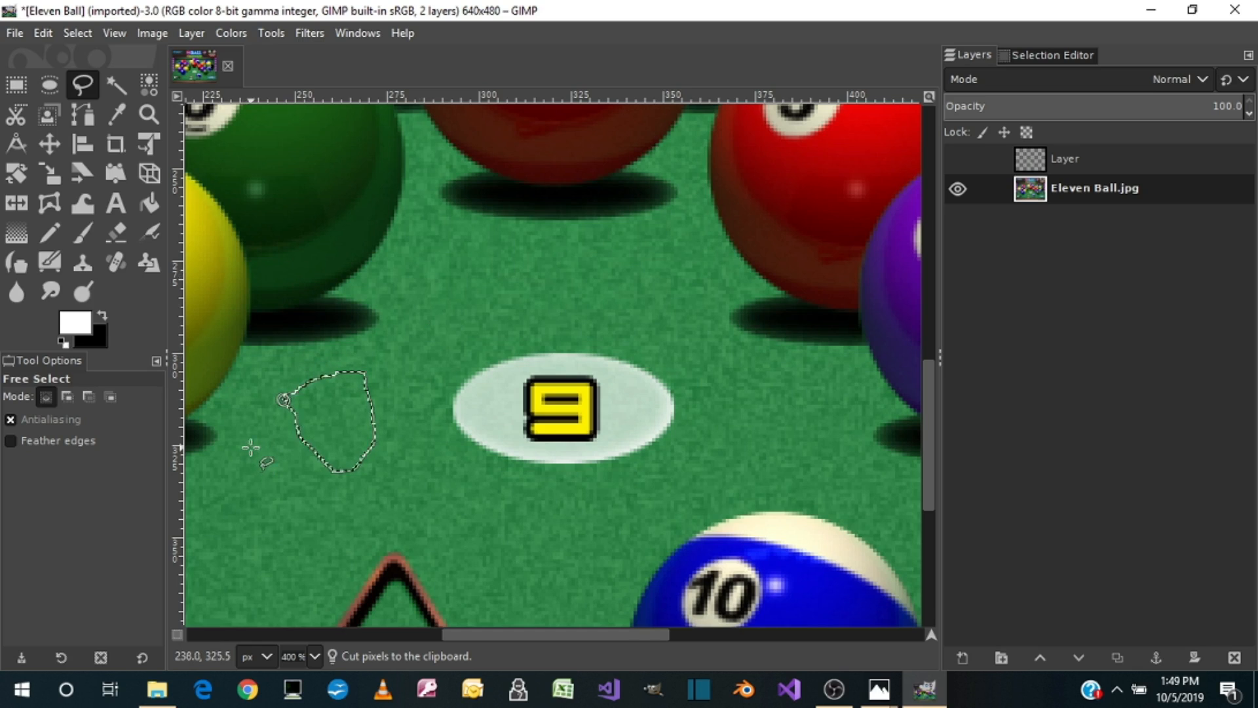
{"action": "right_click", "coordinate": [259, 483]}
{"action": "key", "text": "Escape"}
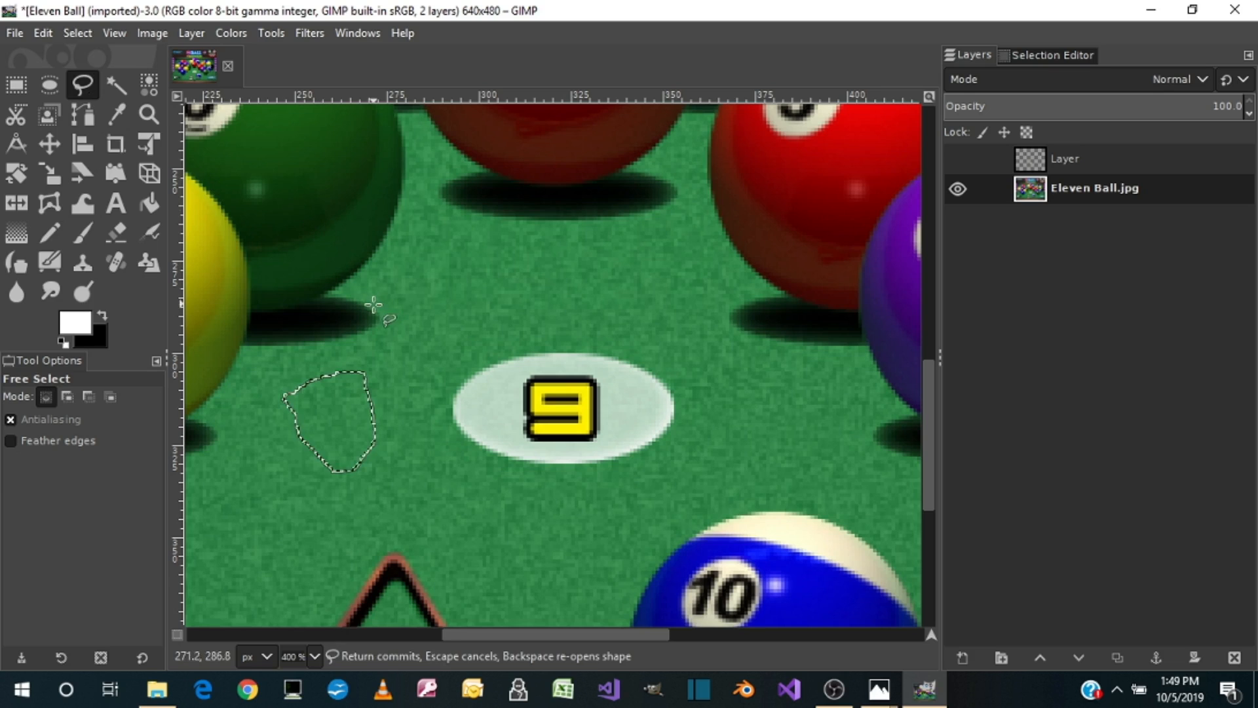
{"action": "left_click", "coordinate": [86, 33]}
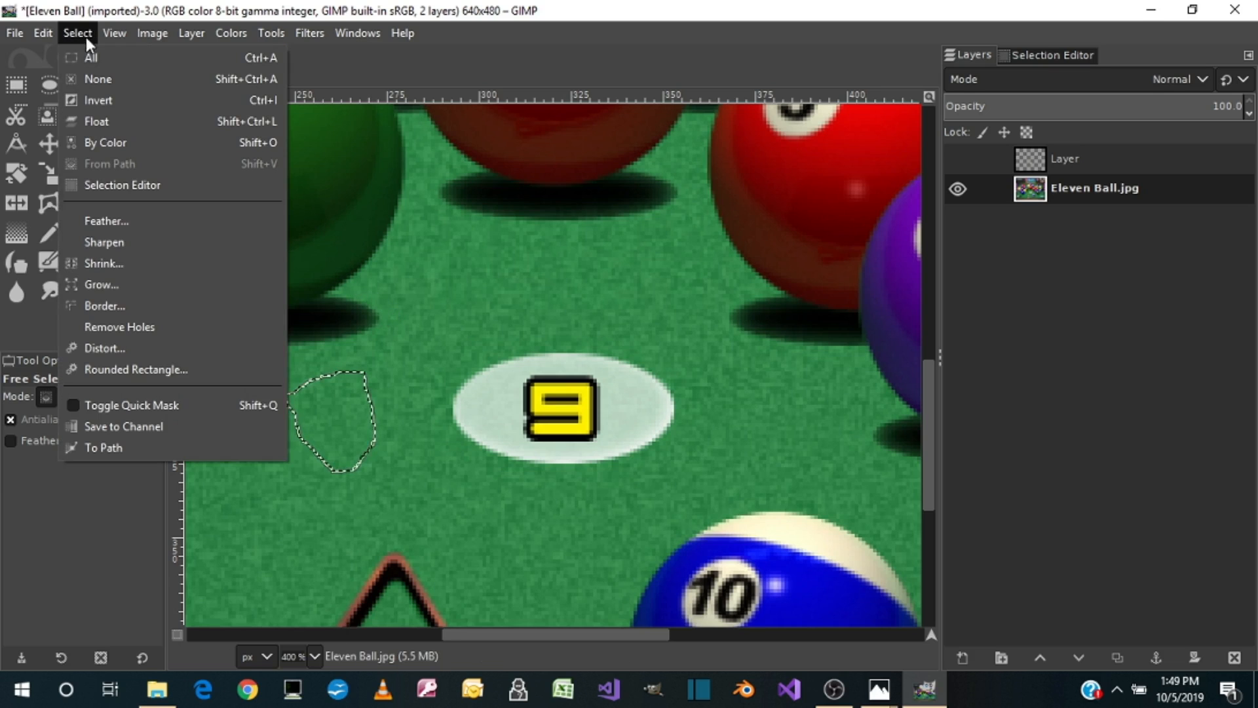
{"action": "left_click", "coordinate": [94, 79]}
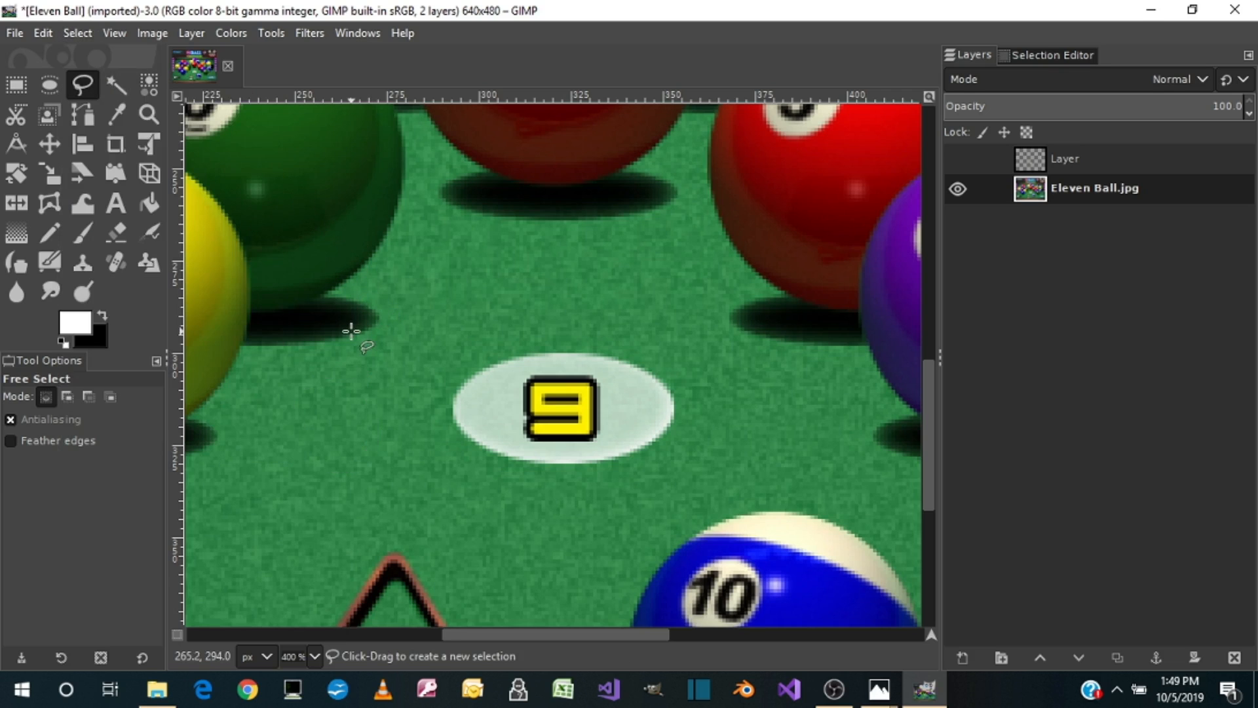
Step: Try cutting a triangular Free Select area between the yellow ball and the 9 oval, then undo the cut and the selection
{"action": "left_click", "coordinate": [311, 450]}
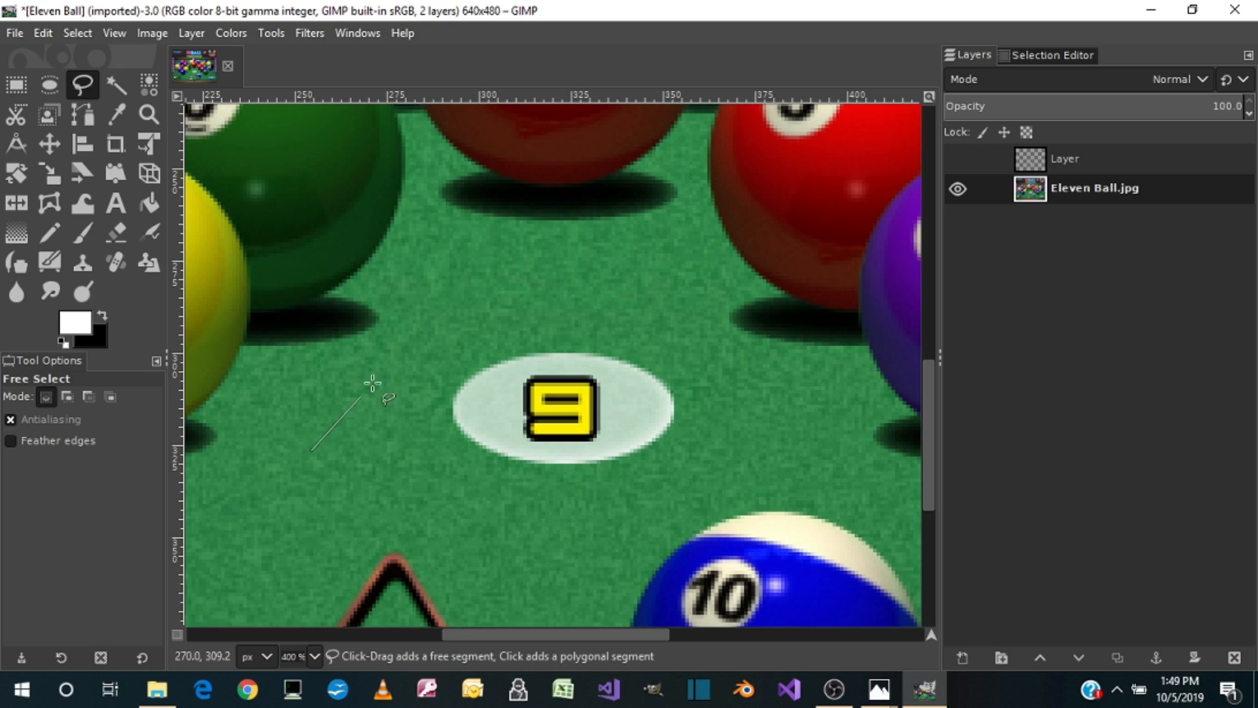
{"action": "left_click", "coordinate": [513, 275]}
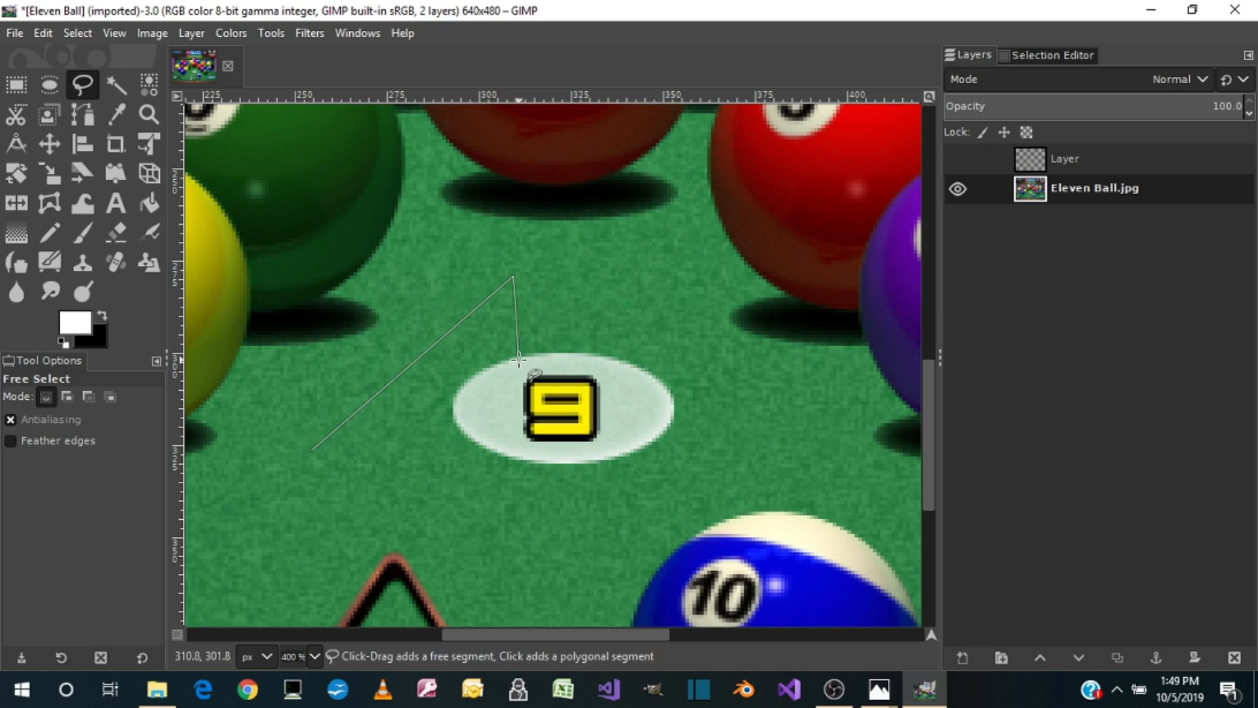
{"action": "left_click", "coordinate": [416, 488]}
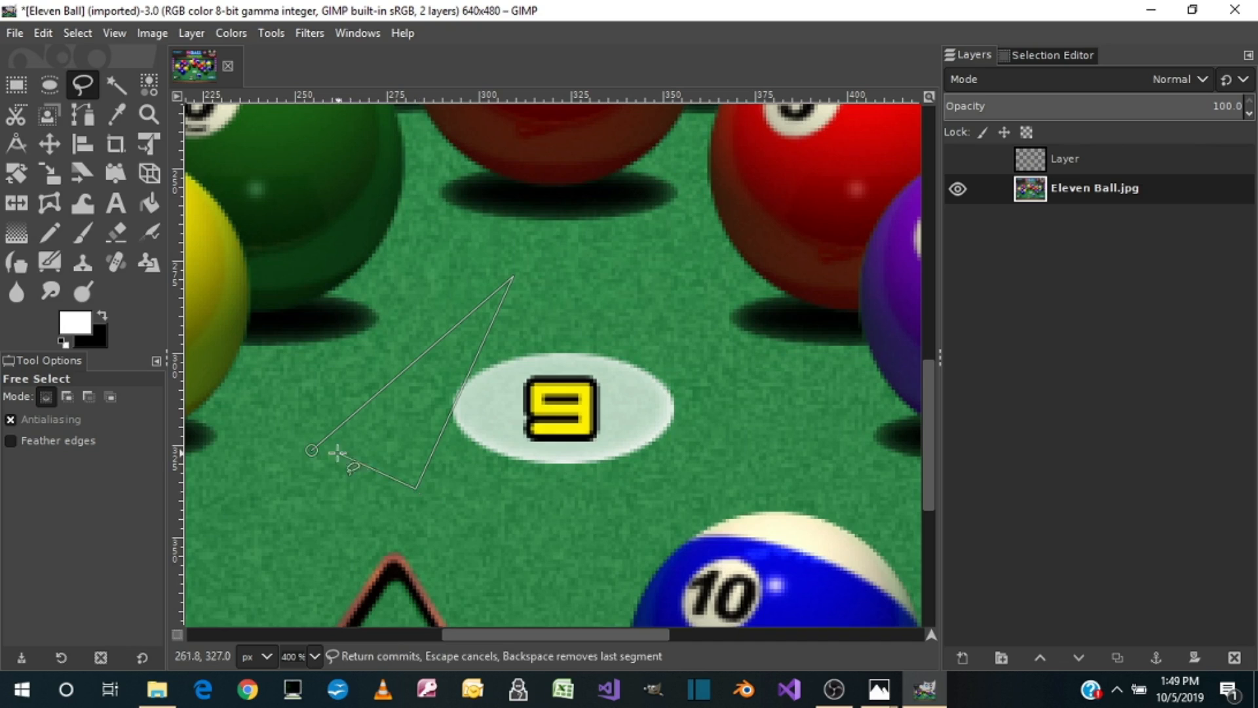
{"action": "left_click", "coordinate": [311, 449]}
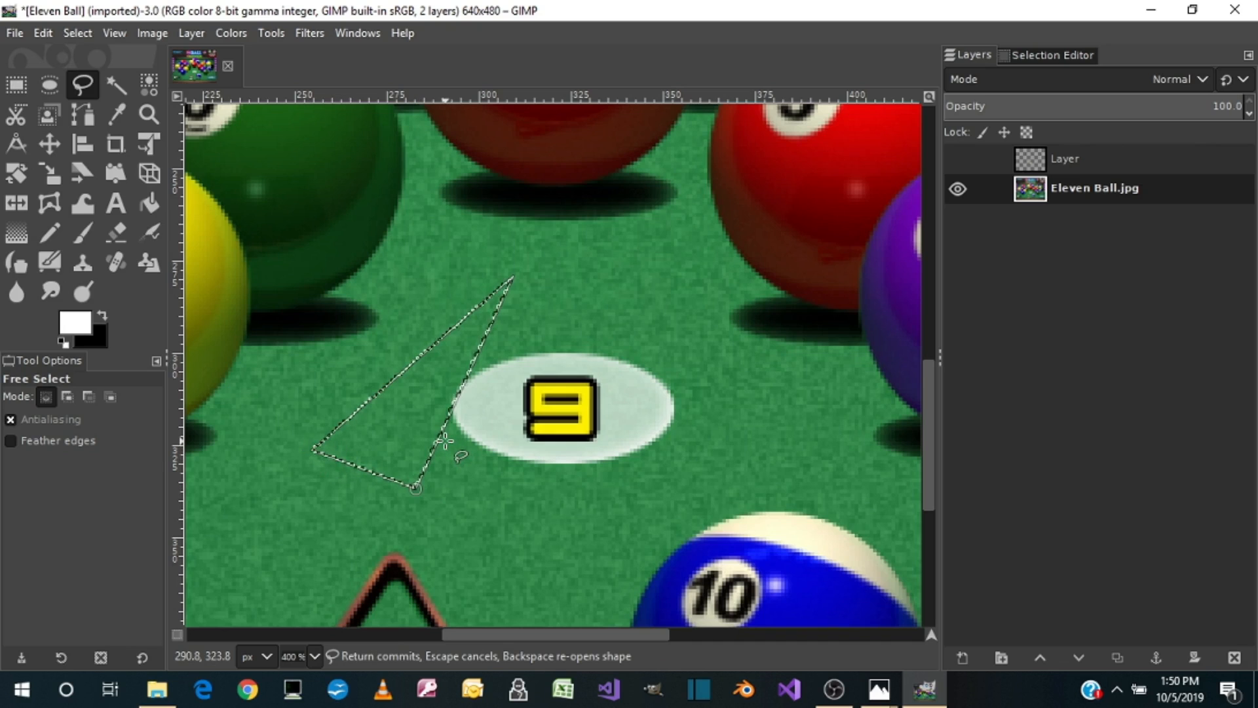
{"action": "key", "text": "ctrl"}
{"action": "key", "text": "ctrl+x"}
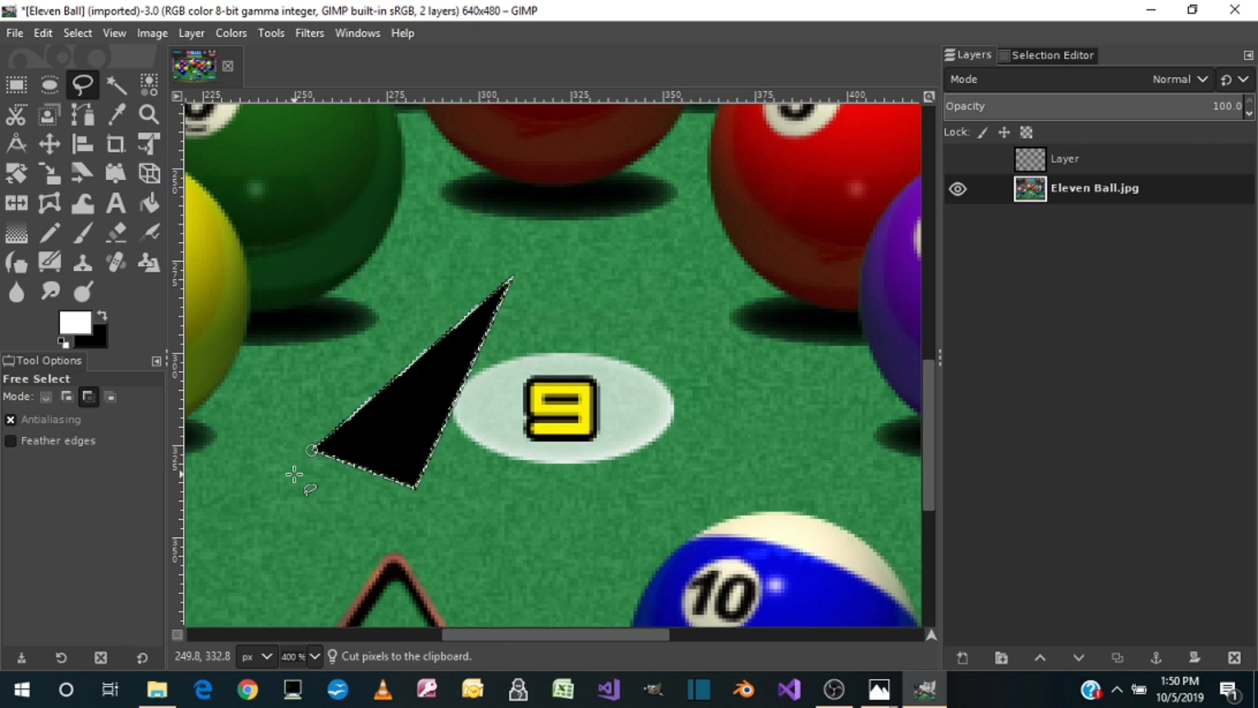
{"action": "key", "text": "ctrl+z"}
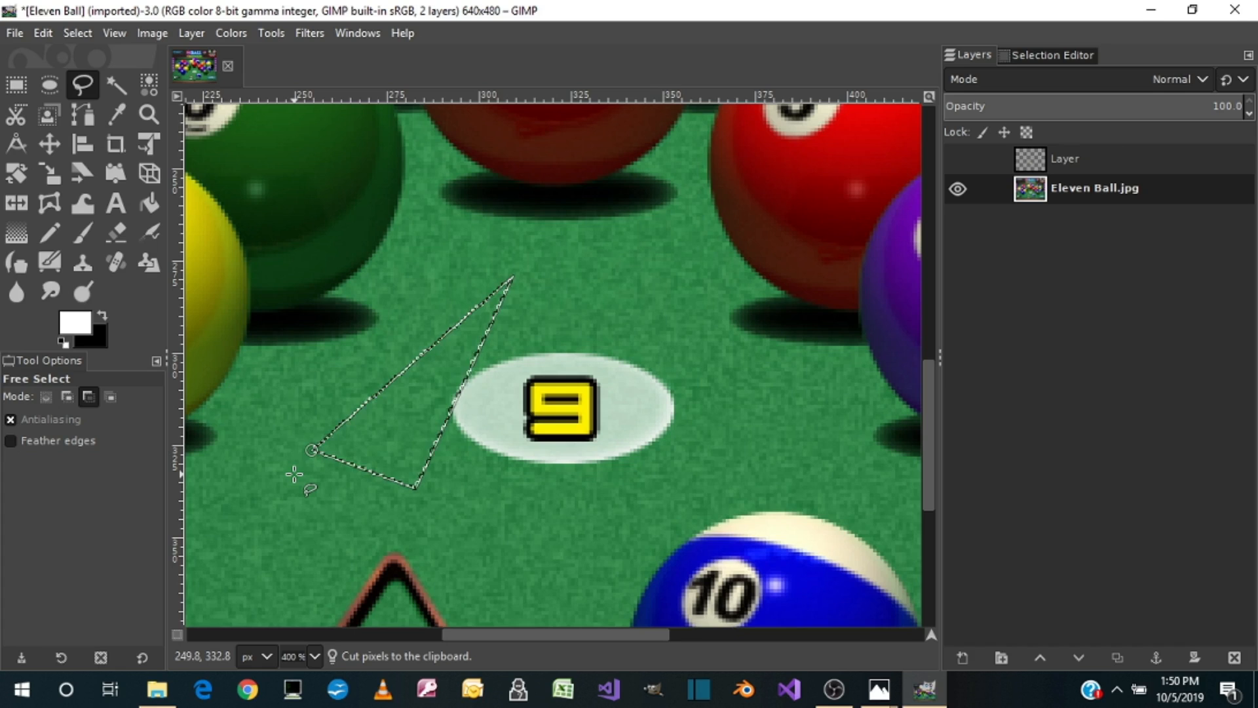
{"action": "key", "text": "ctrl+z"}
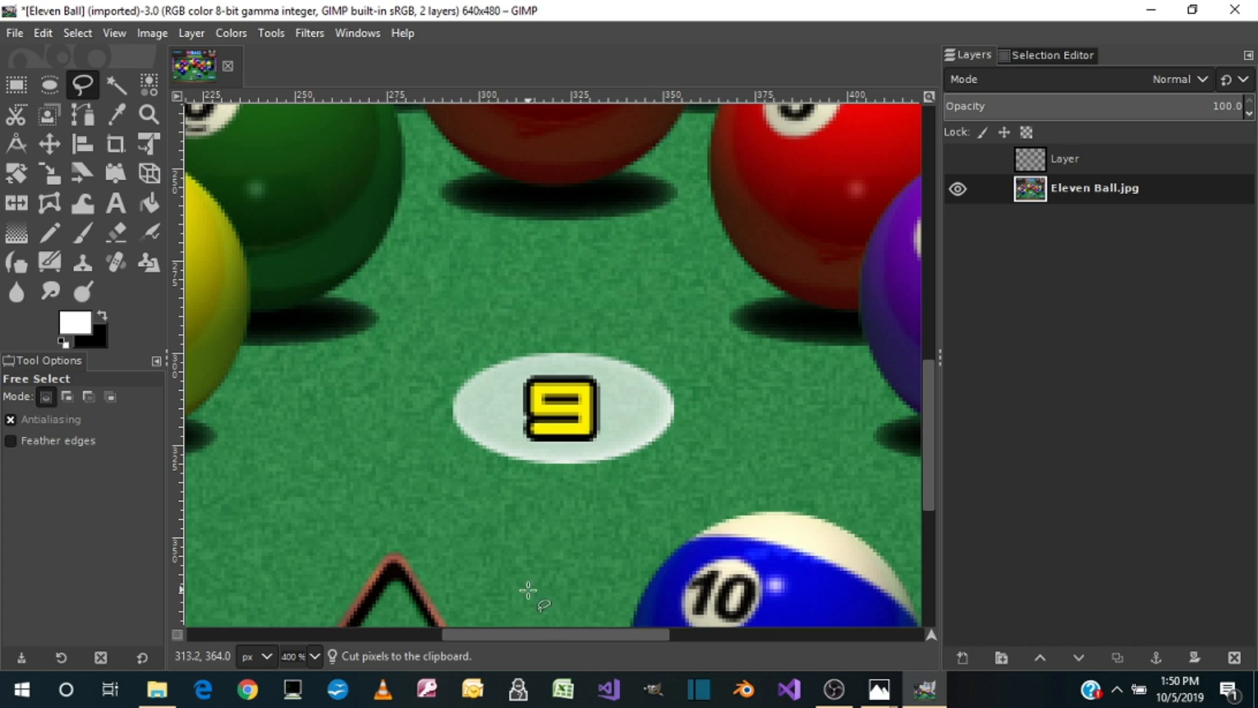
Step: Start a polygonal Free Select outline at the rack's apex, following its left side down and around the left edge of the NEXT label
{"action": "scroll", "coordinate": [727, 487], "scroll_direction": "down", "scroll_amount": 5}
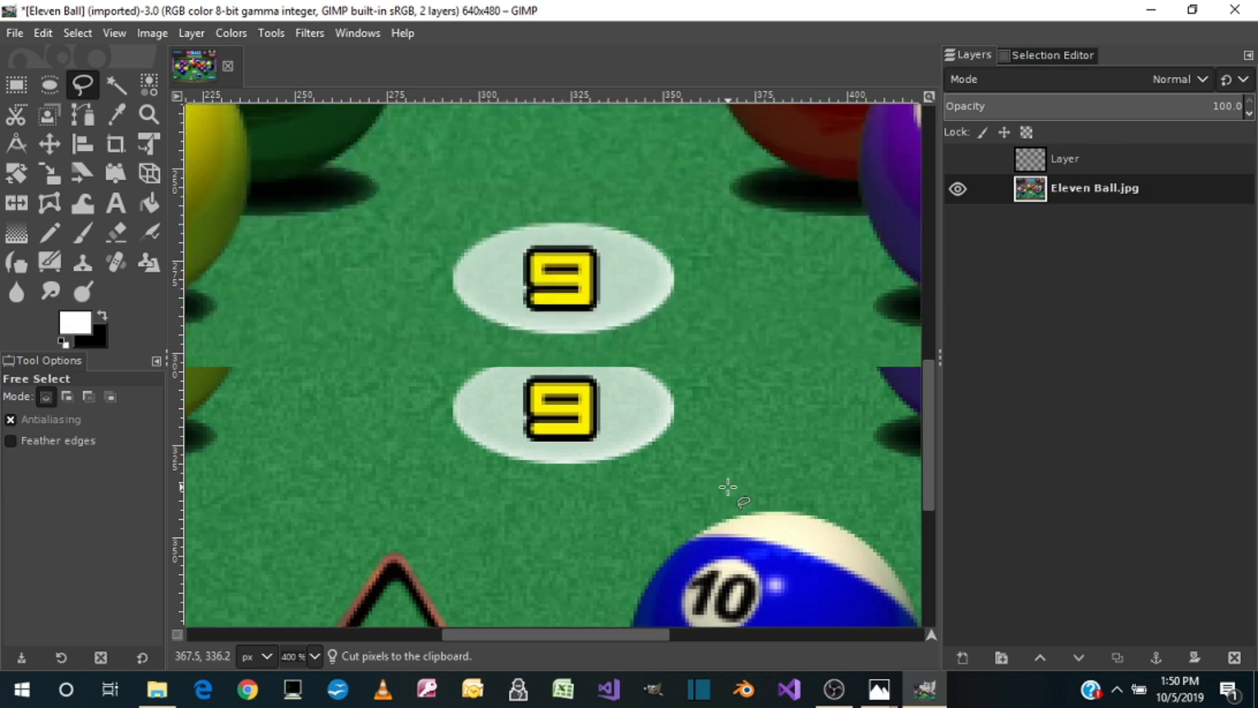
{"action": "left_click", "coordinate": [391, 149]}
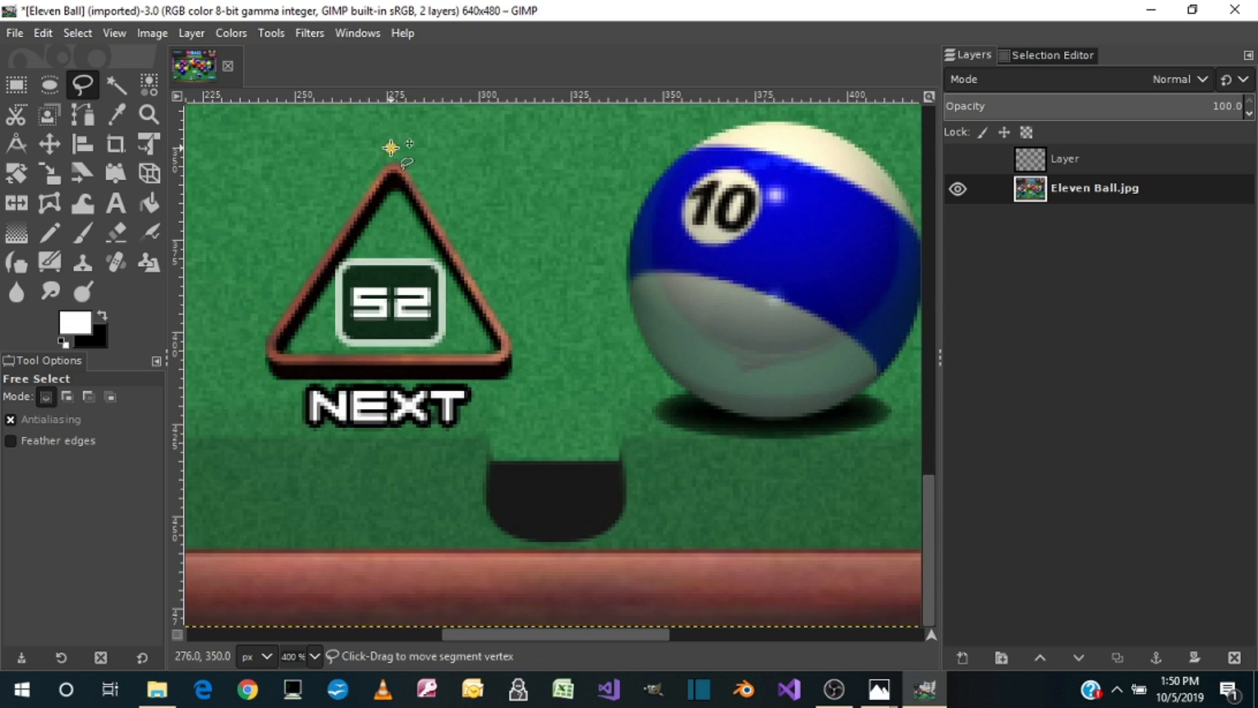
{"action": "left_click", "coordinate": [251, 352]}
{"action": "left_click", "coordinate": [267, 393]}
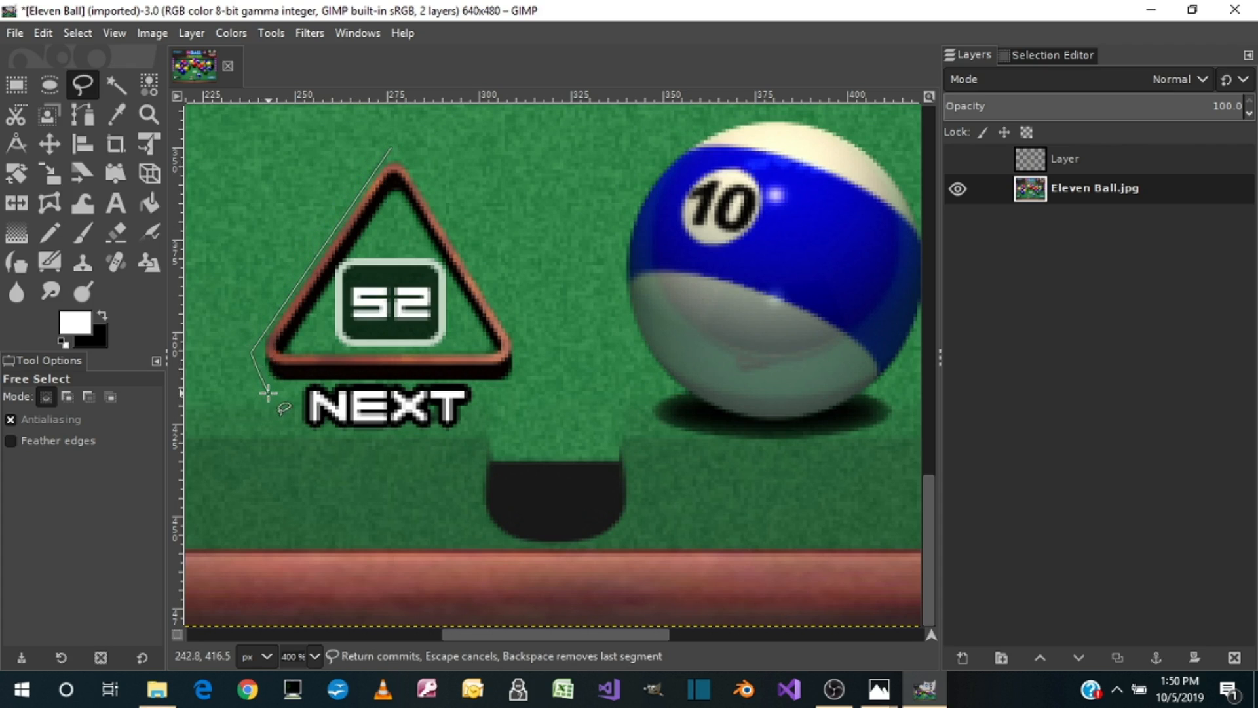
{"action": "left_click", "coordinate": [878, 511]}
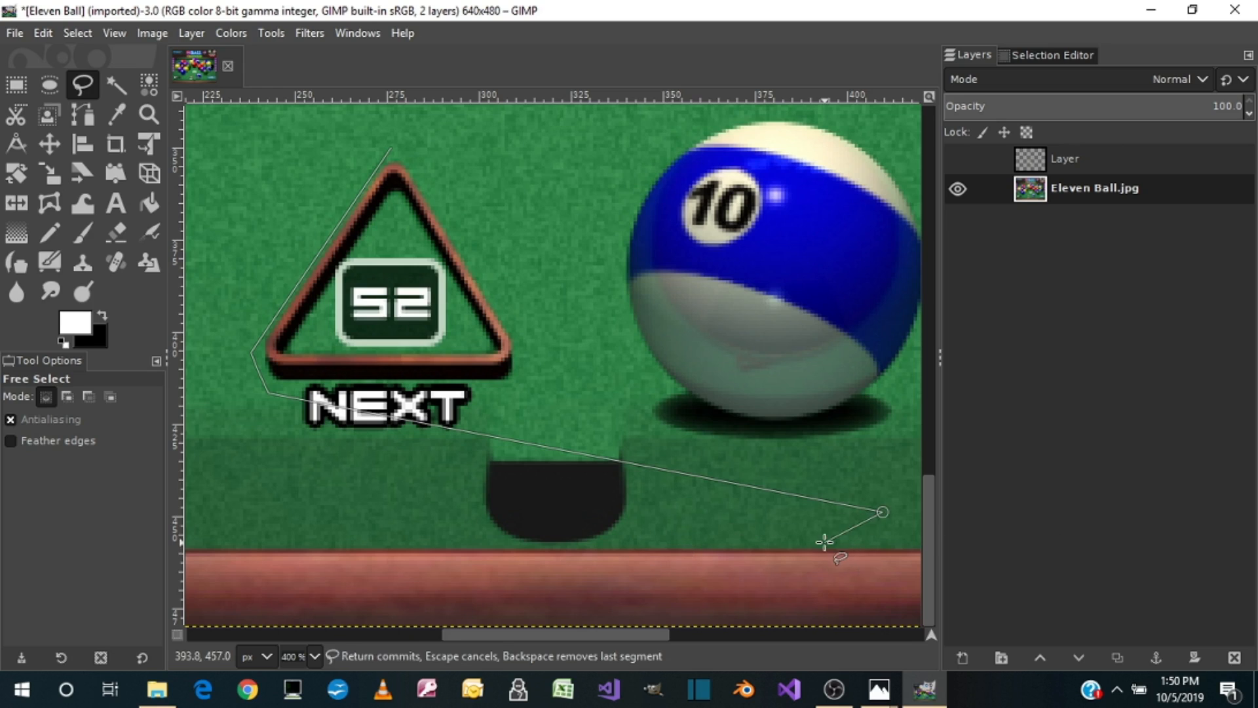
{"action": "key", "text": "BackSpace"}
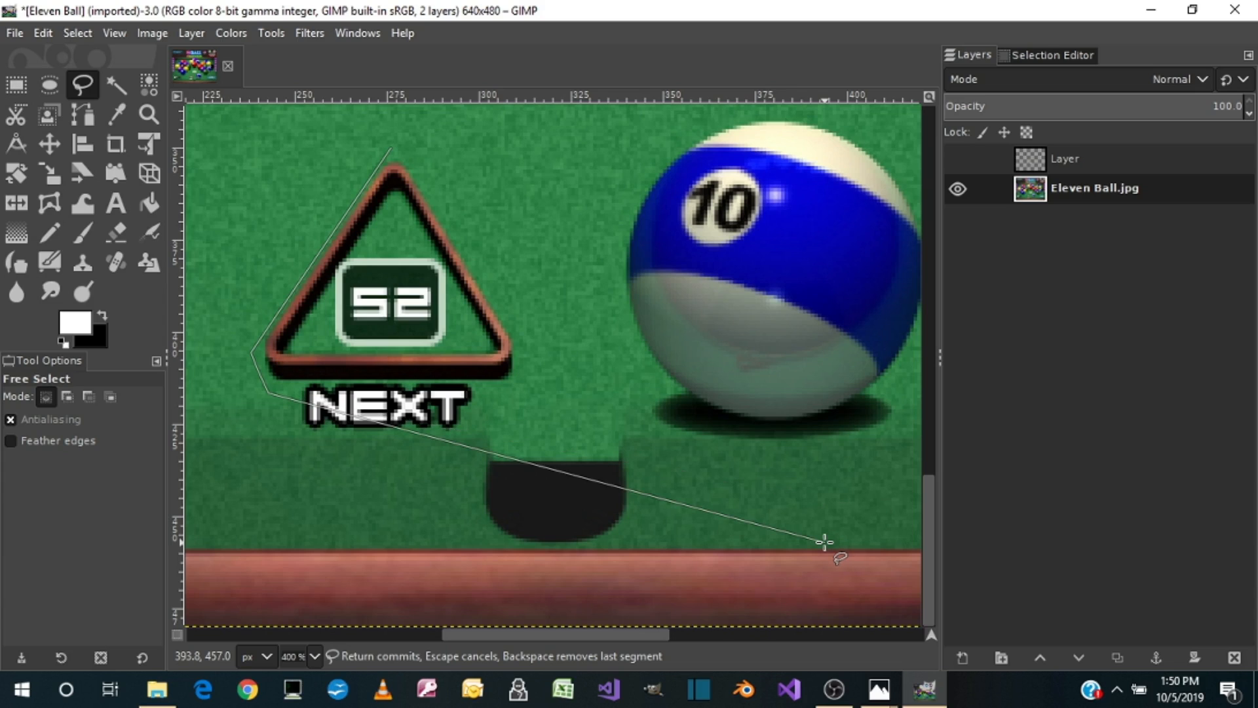
{"action": "left_click", "coordinate": [299, 393]}
{"action": "left_click", "coordinate": [299, 427]}
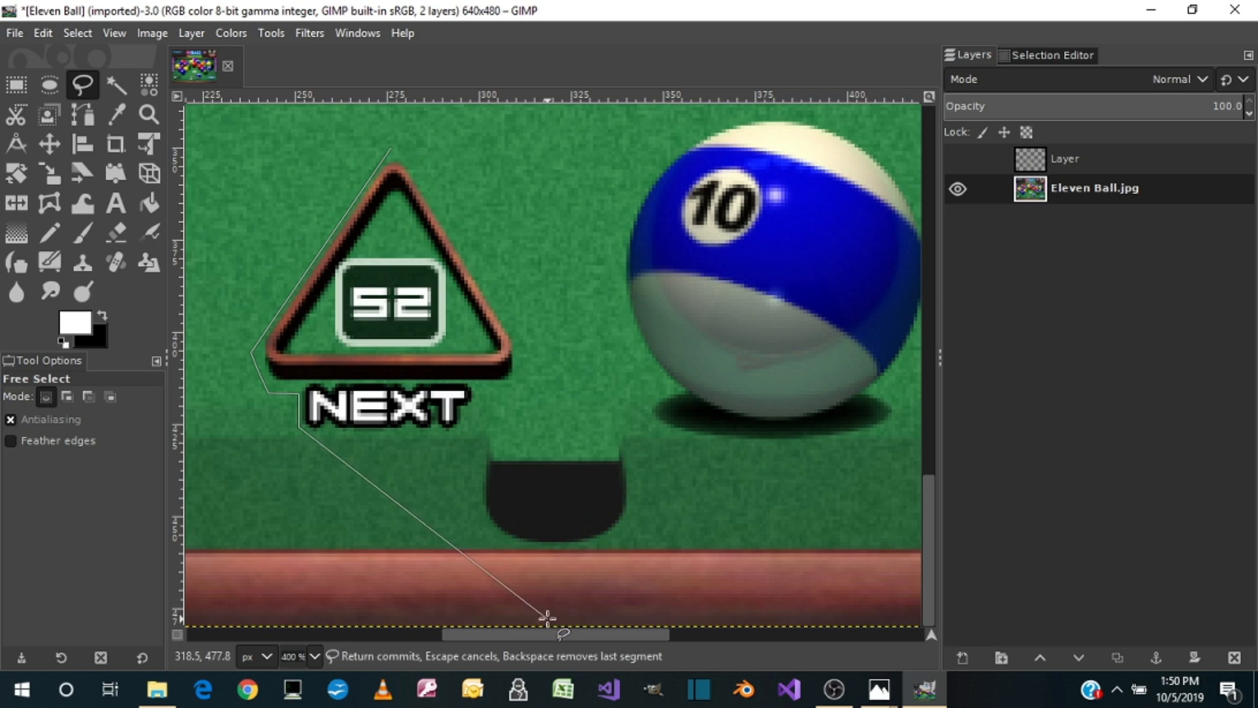
Step: Extend the Free Select outline along the felt's lower edge to the 11'S panel, up its right side and across its top
{"action": "left_click_drag", "start_coordinate": [538, 635], "coordinate": [300, 636]}
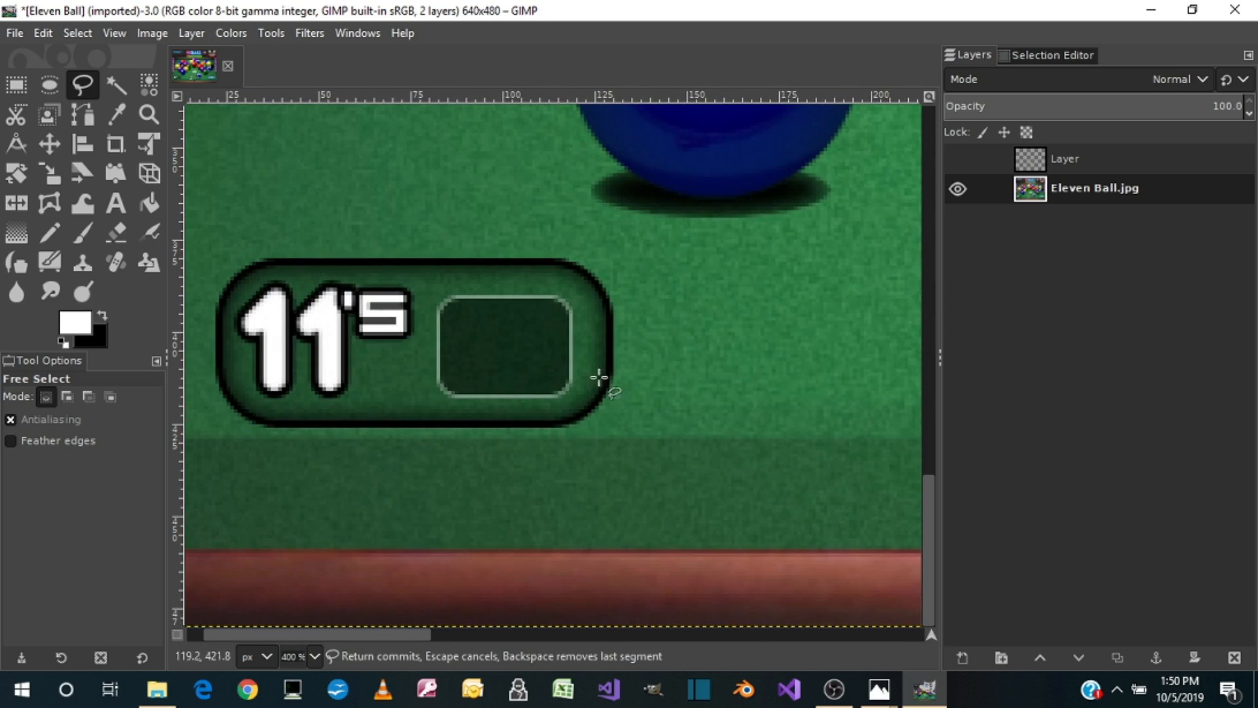
{"action": "left_click", "coordinate": [598, 429]}
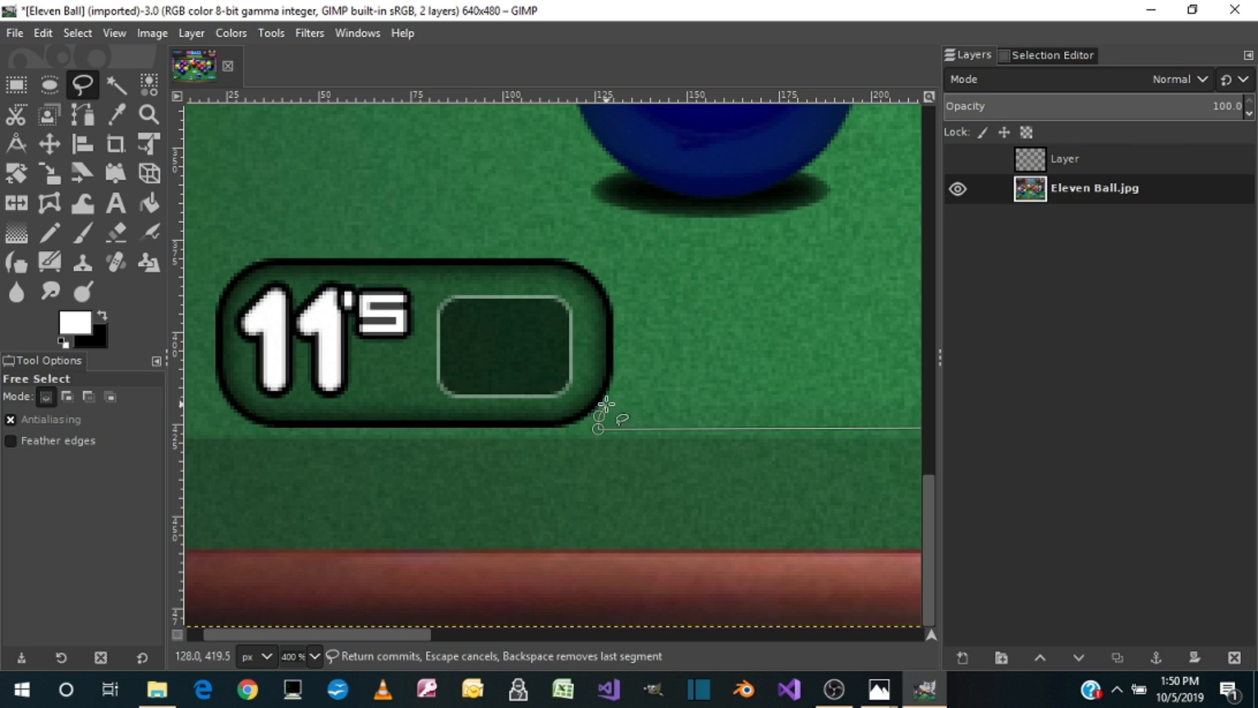
{"action": "left_click", "coordinate": [621, 391]}
{"action": "left_click", "coordinate": [619, 302]}
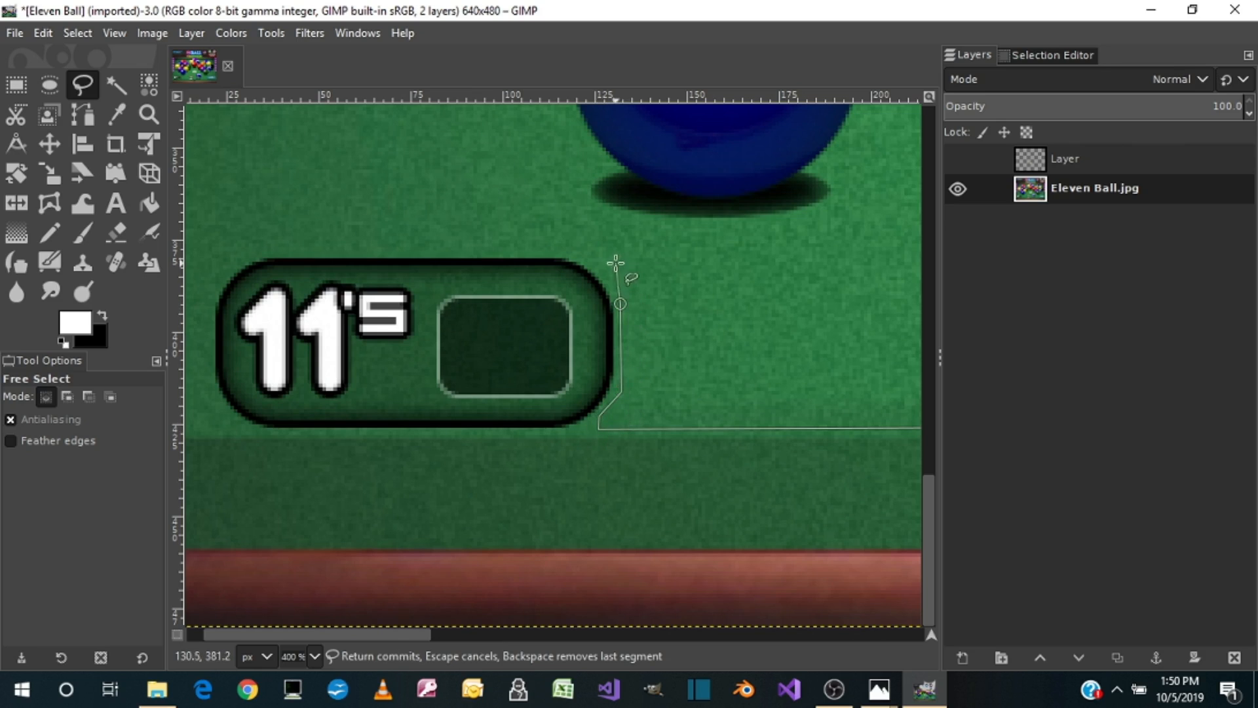
{"action": "left_click", "coordinate": [602, 271]}
{"action": "left_click", "coordinate": [554, 244]}
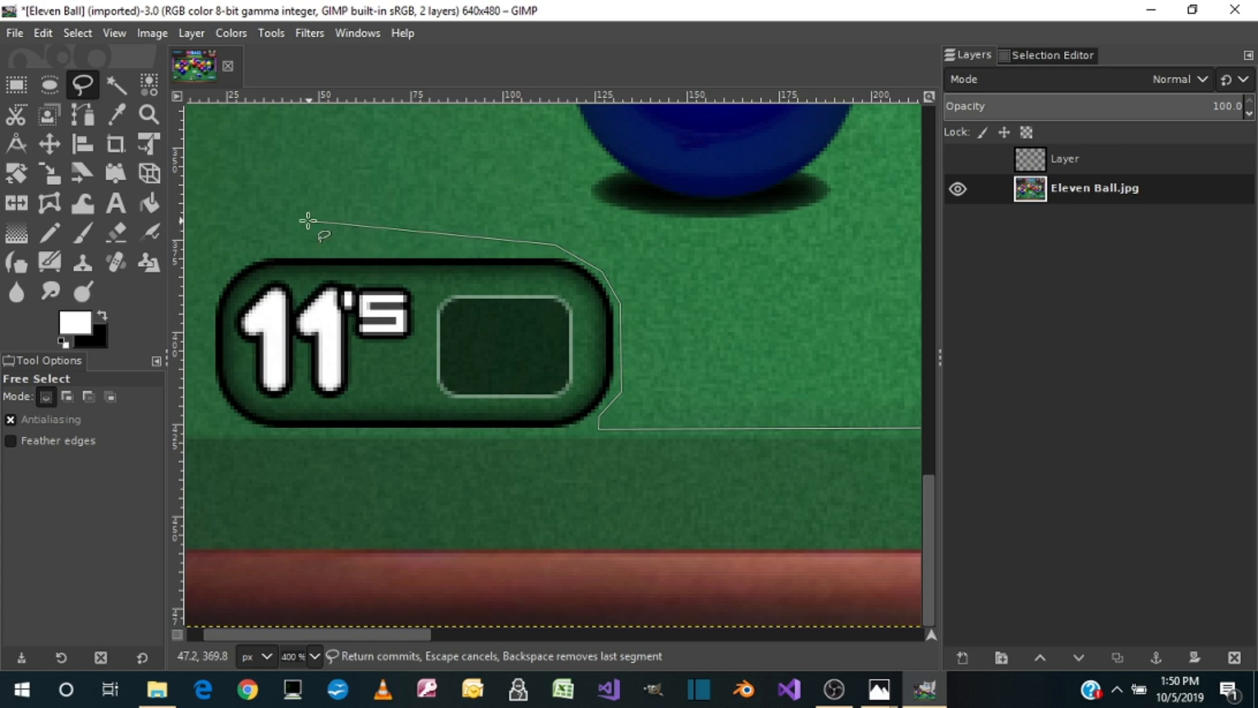
{"action": "left_click", "coordinate": [262, 244]}
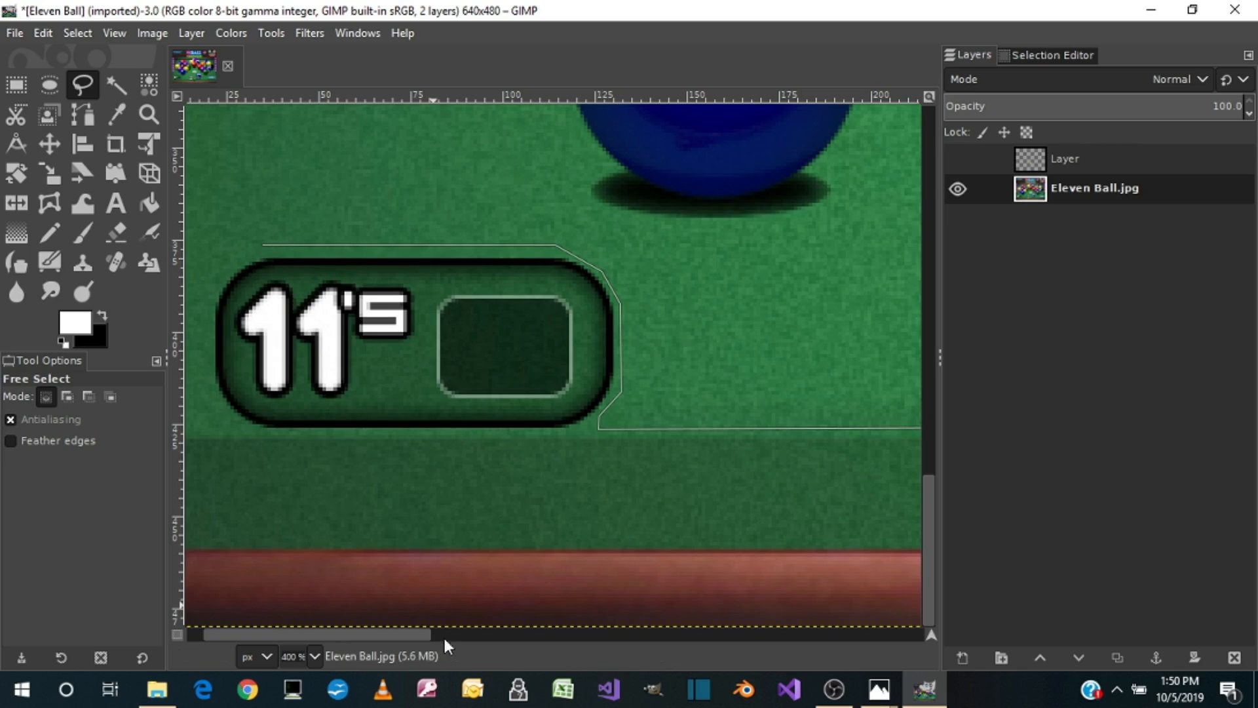
Step: Continue the outline around the left side of the 11'S panel, down to its lower-left corner
{"action": "scroll", "coordinate": [426, 632], "scroll_direction": "left", "scroll_amount": 1}
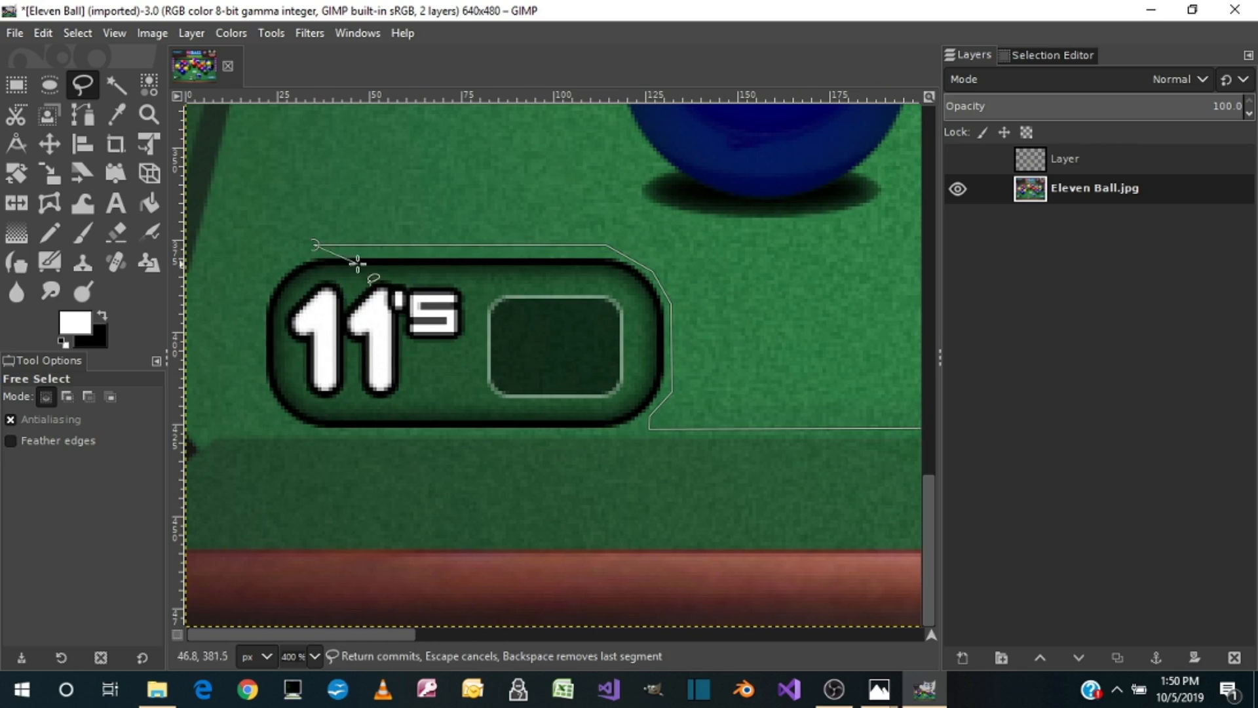
{"action": "left_click", "coordinate": [279, 261]}
{"action": "left_click", "coordinate": [260, 336]}
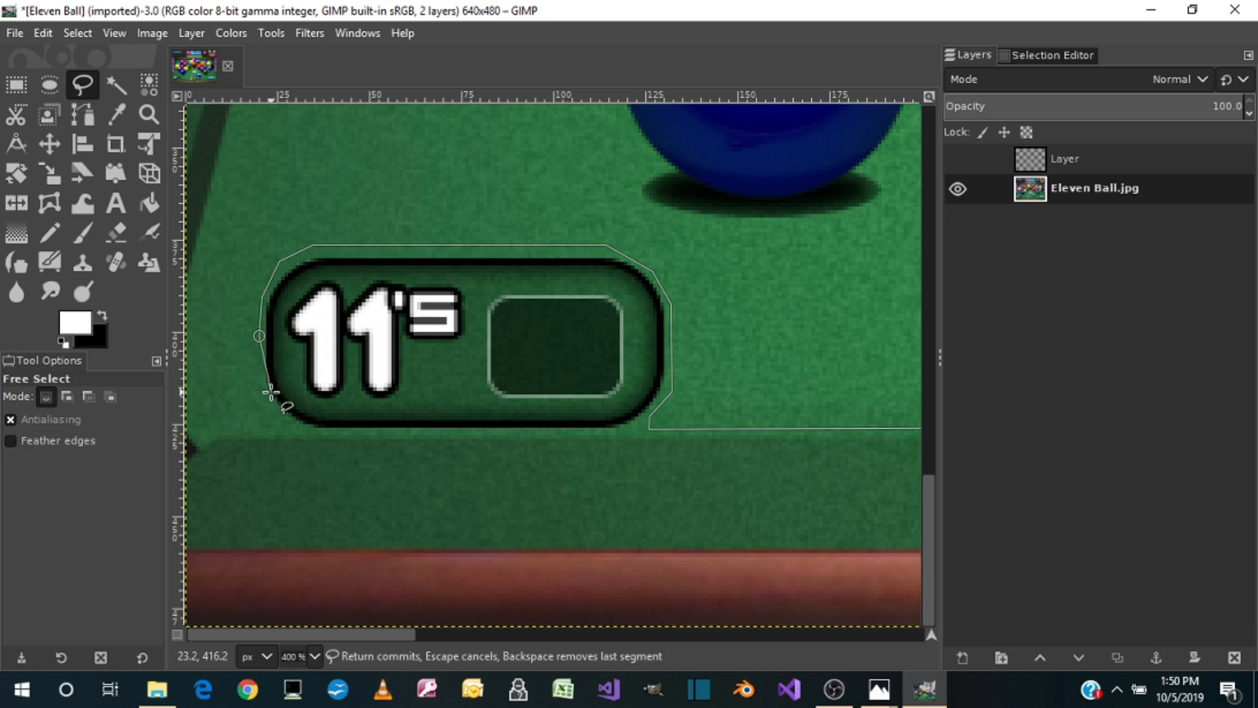
{"action": "left_click", "coordinate": [261, 393]}
{"action": "left_click", "coordinate": [283, 418]}
{"action": "left_click", "coordinate": [294, 429]}
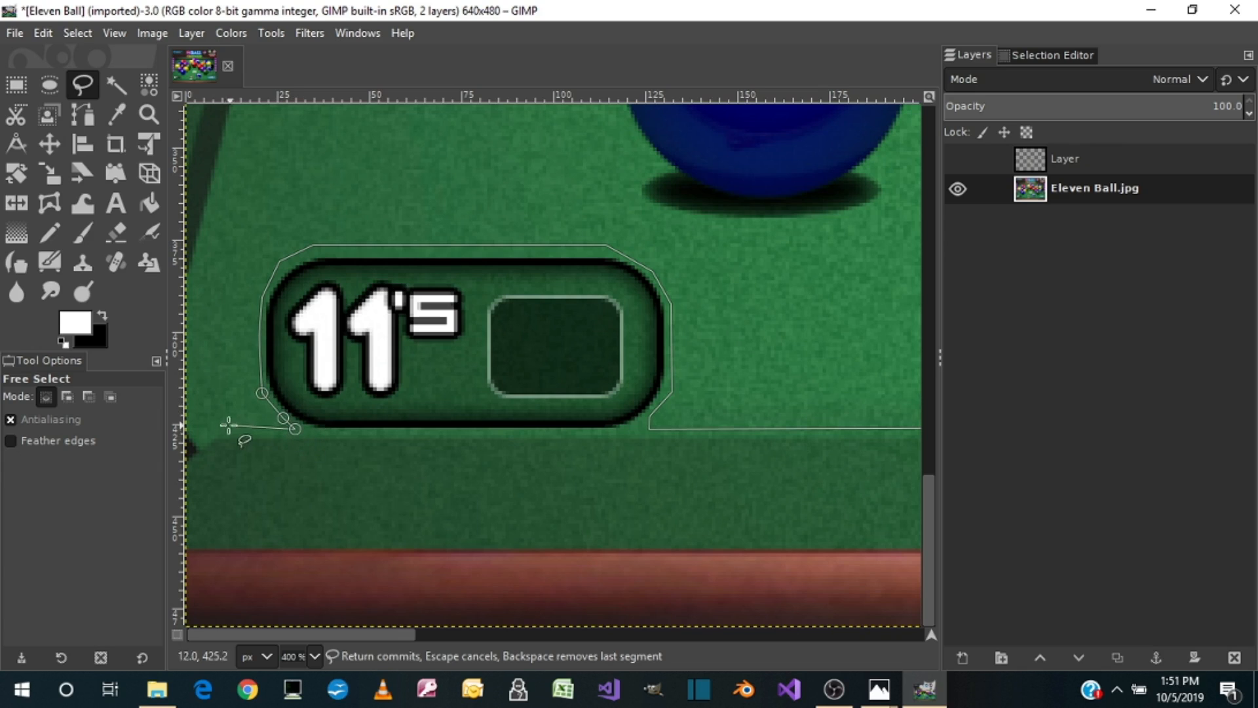
Step: Carry the outline along the felt's lower edge to the image's left border, up the cushion line and around the left 100 marker's tip
{"action": "left_click", "coordinate": [220, 429]}
{"action": "left_click", "coordinate": [198, 442]}
{"action": "left_click", "coordinate": [188, 427]}
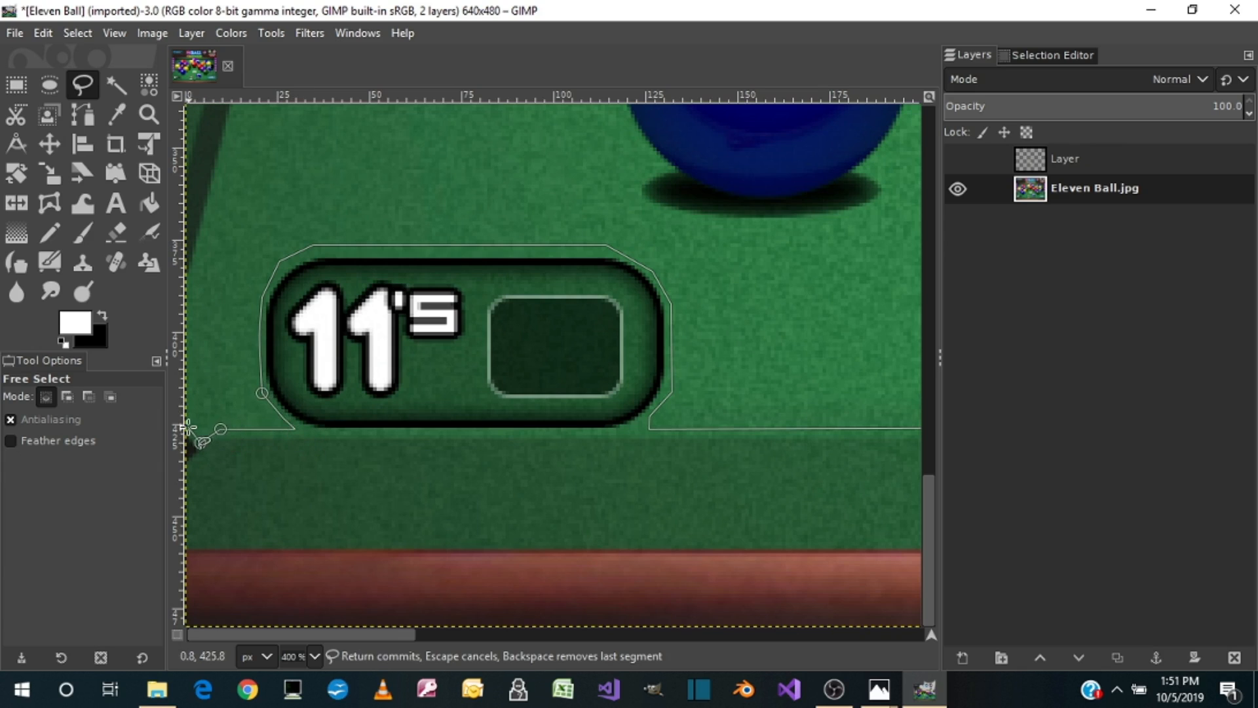
{"action": "left_click", "coordinate": [187, 276]}
{"action": "scroll", "coordinate": [272, 157], "scroll_direction": "up", "scroll_amount": 5}
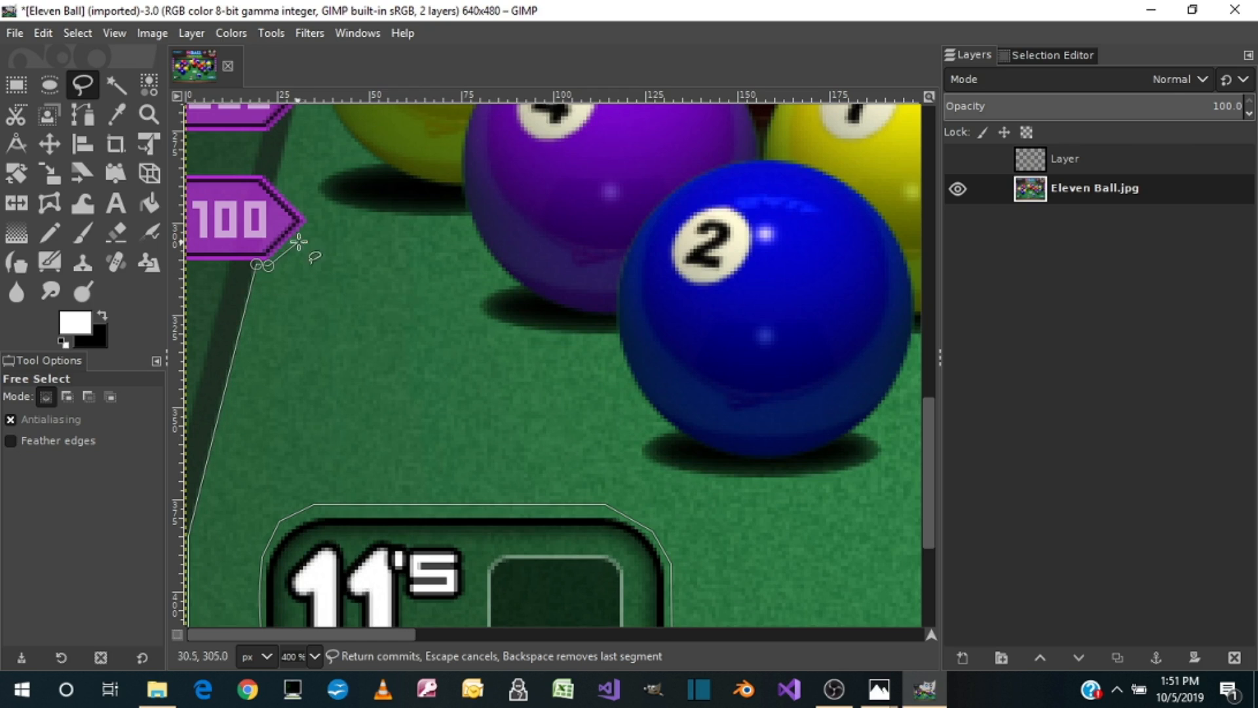
{"action": "left_click", "coordinate": [314, 216]}
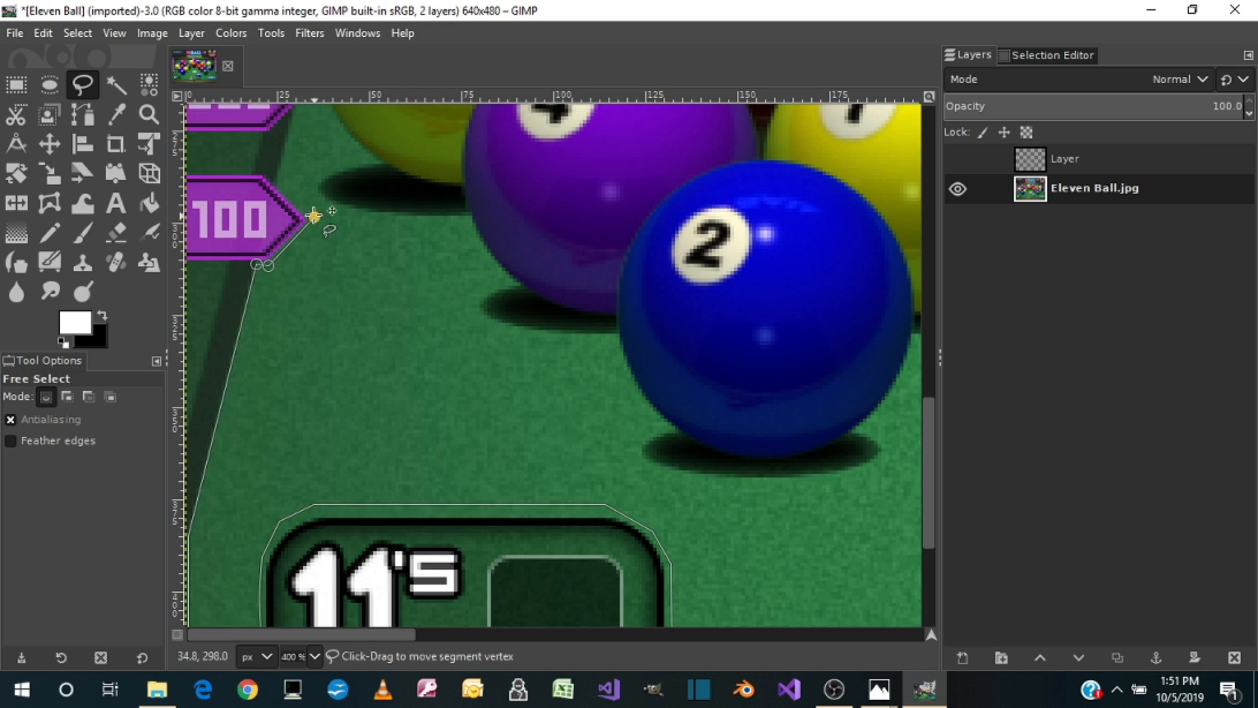
{"action": "left_click", "coordinate": [284, 186]}
Step: Continue the outline past the tip of the left 200 marker and up the cushion line to the upper-left pocket
{"action": "scroll", "coordinate": [299, 170], "scroll_direction": "up", "scroll_amount": 5}
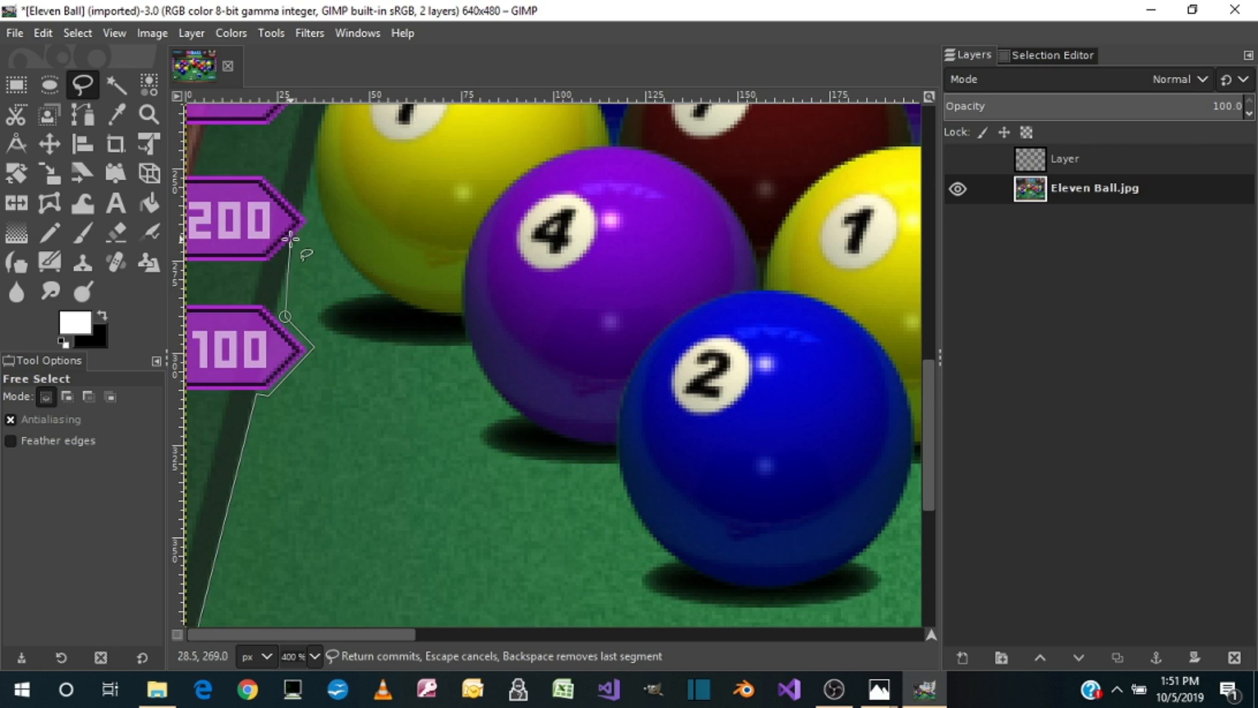
{"action": "left_click", "coordinate": [300, 238]}
{"action": "scroll", "coordinate": [318, 196], "scroll_direction": "up", "scroll_amount": 5}
{"action": "scroll", "coordinate": [328, 236], "scroll_direction": "up", "scroll_amount": 8}
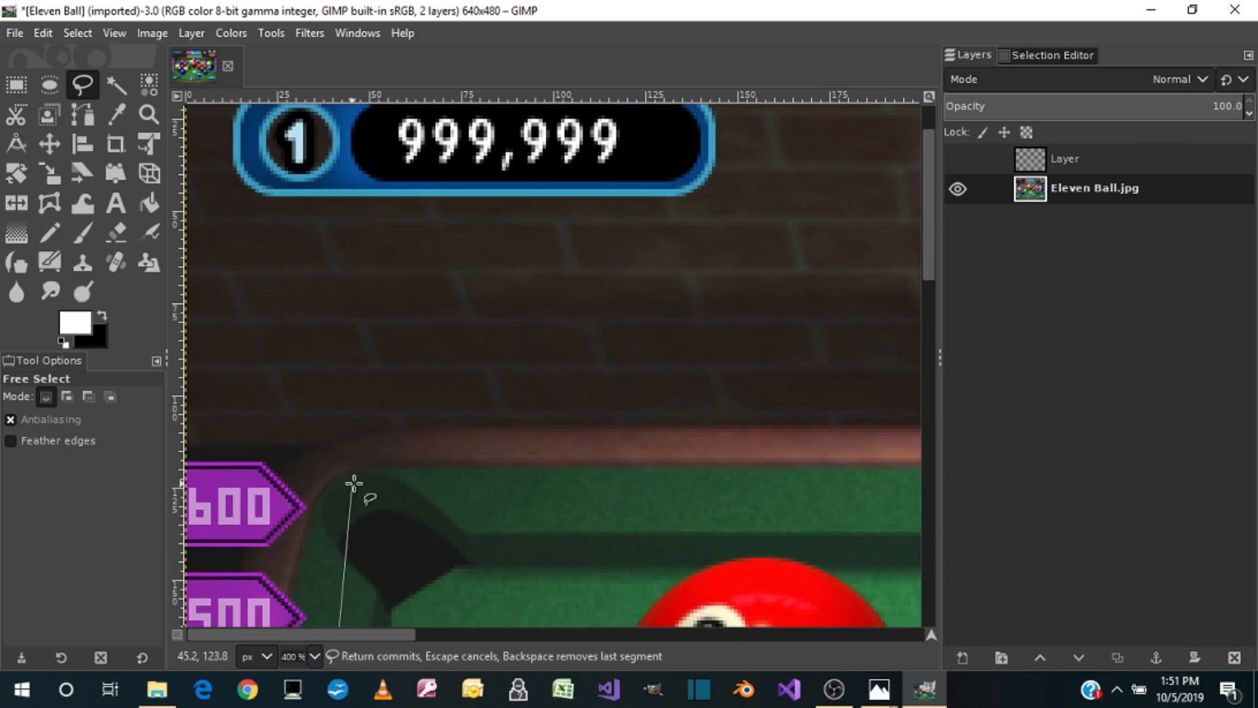
{"action": "scroll", "coordinate": [363, 481], "scroll_direction": "down", "scroll_amount": 5}
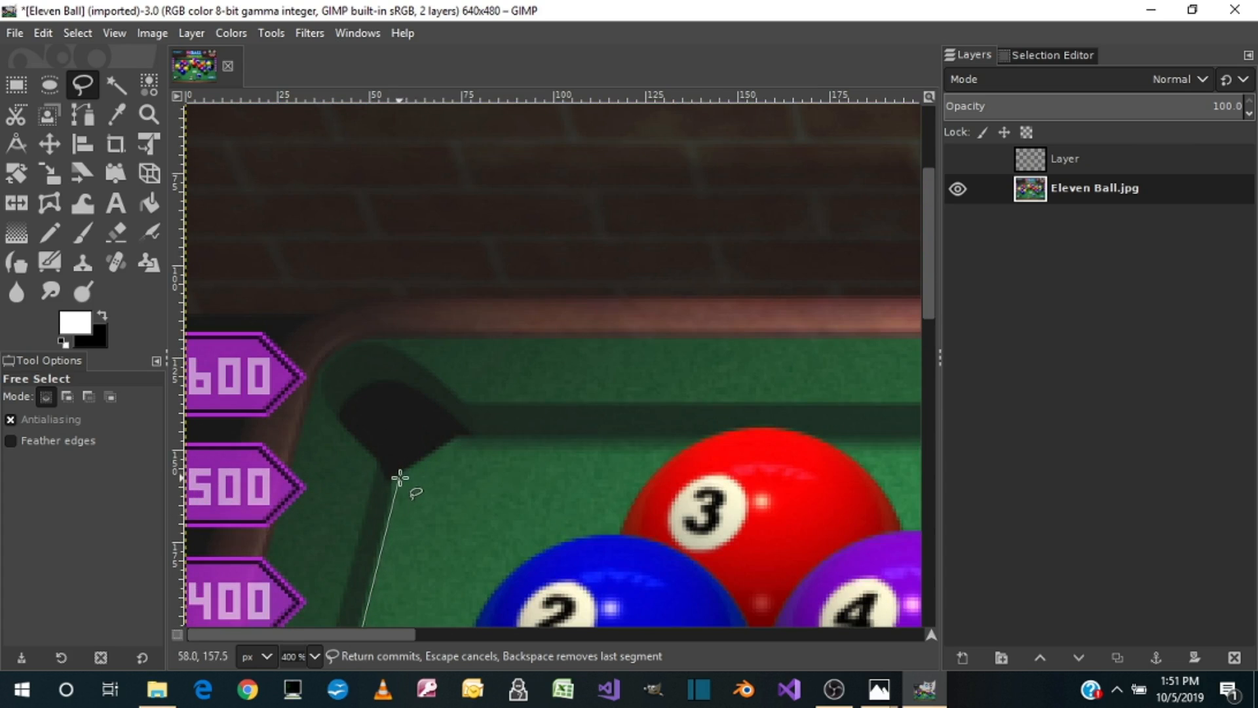
{"action": "left_click", "coordinate": [399, 476]}
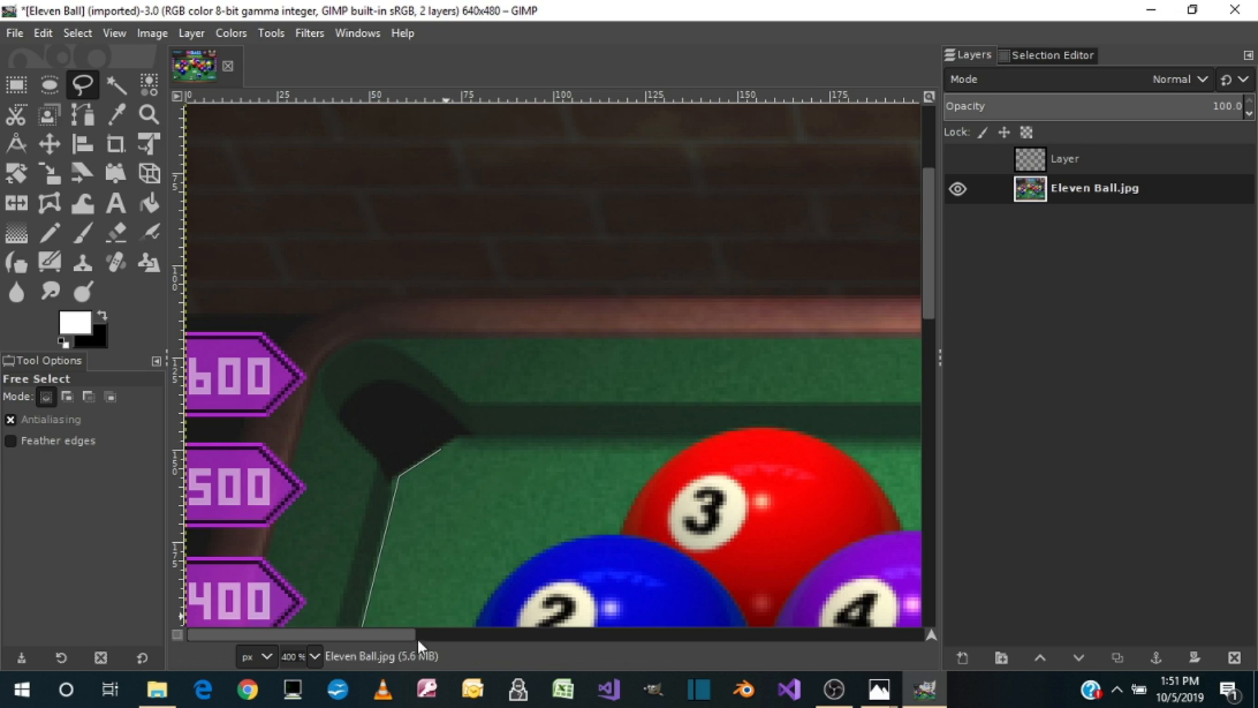
Step: Run the outline across the felt's upper edge and along the mouth of the upper-right pocket
{"action": "left_click_drag", "start_coordinate": [376, 636], "coordinate": [917, 630]}
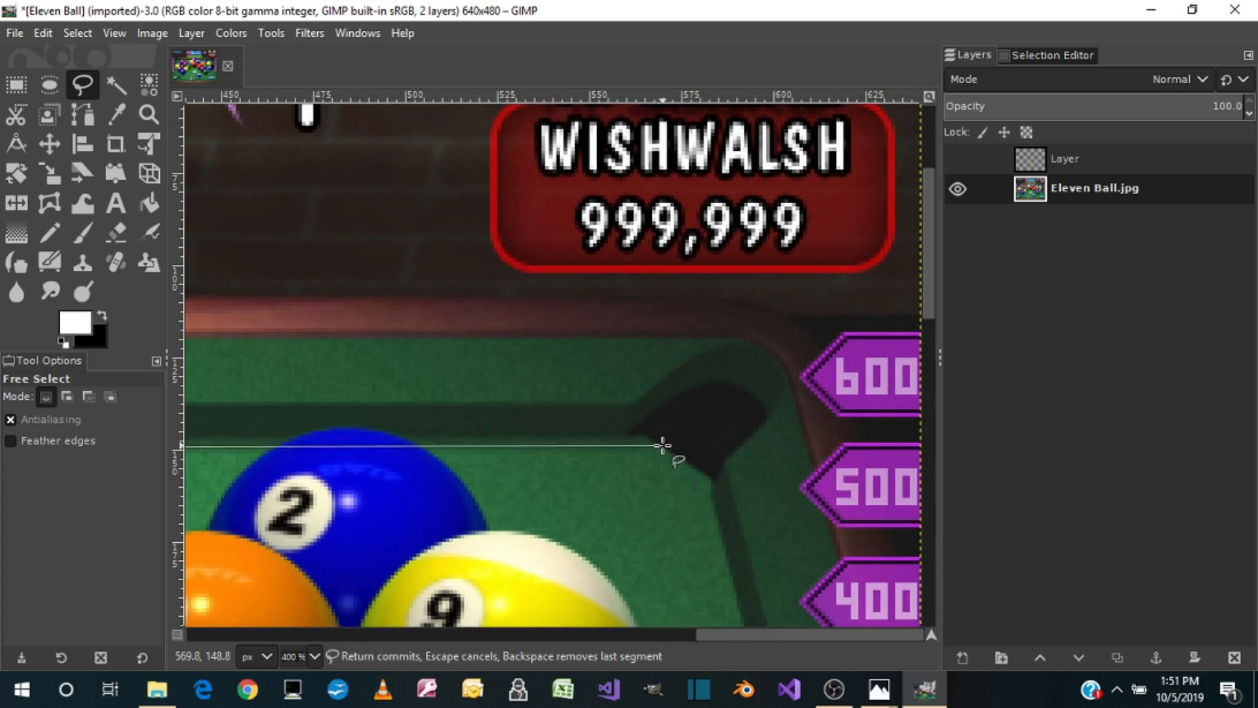
{"action": "left_click", "coordinate": [662, 448]}
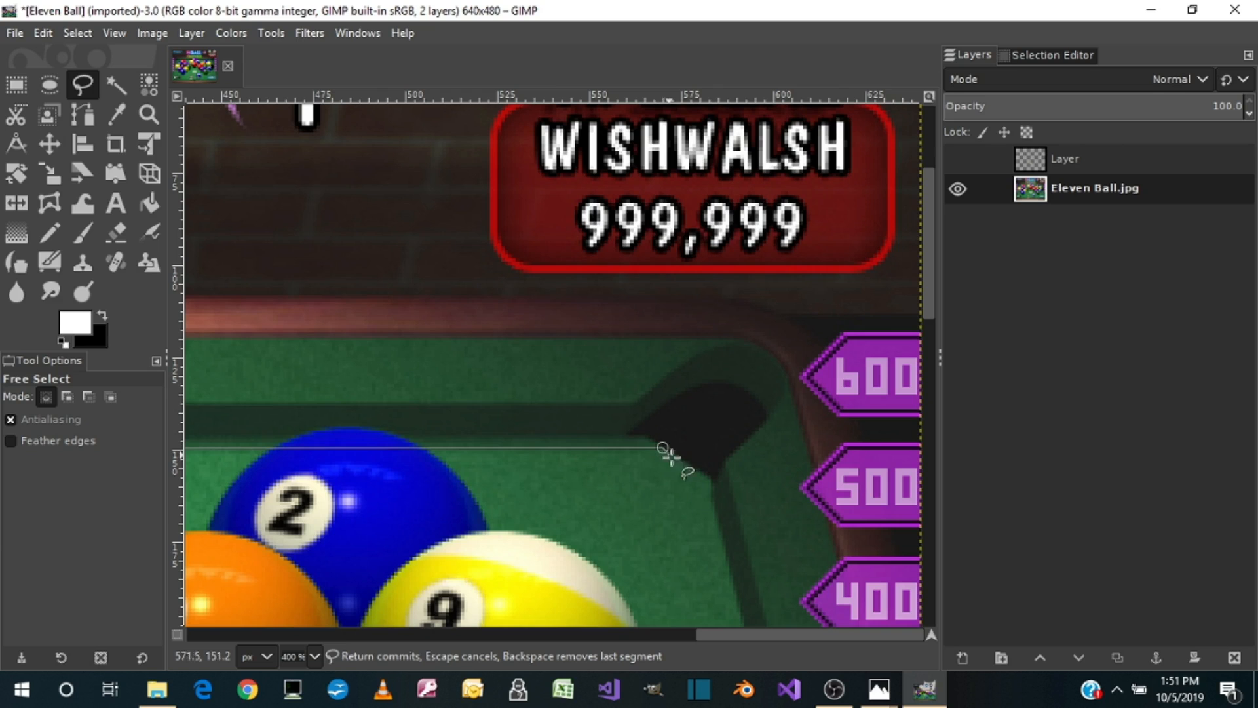
{"action": "left_click", "coordinate": [706, 479]}
Step: Continue the outline down the right cushion line, around the tips of the right 200 and 100 markers
{"action": "scroll", "coordinate": [716, 531], "scroll_direction": "down", "scroll_amount": 5}
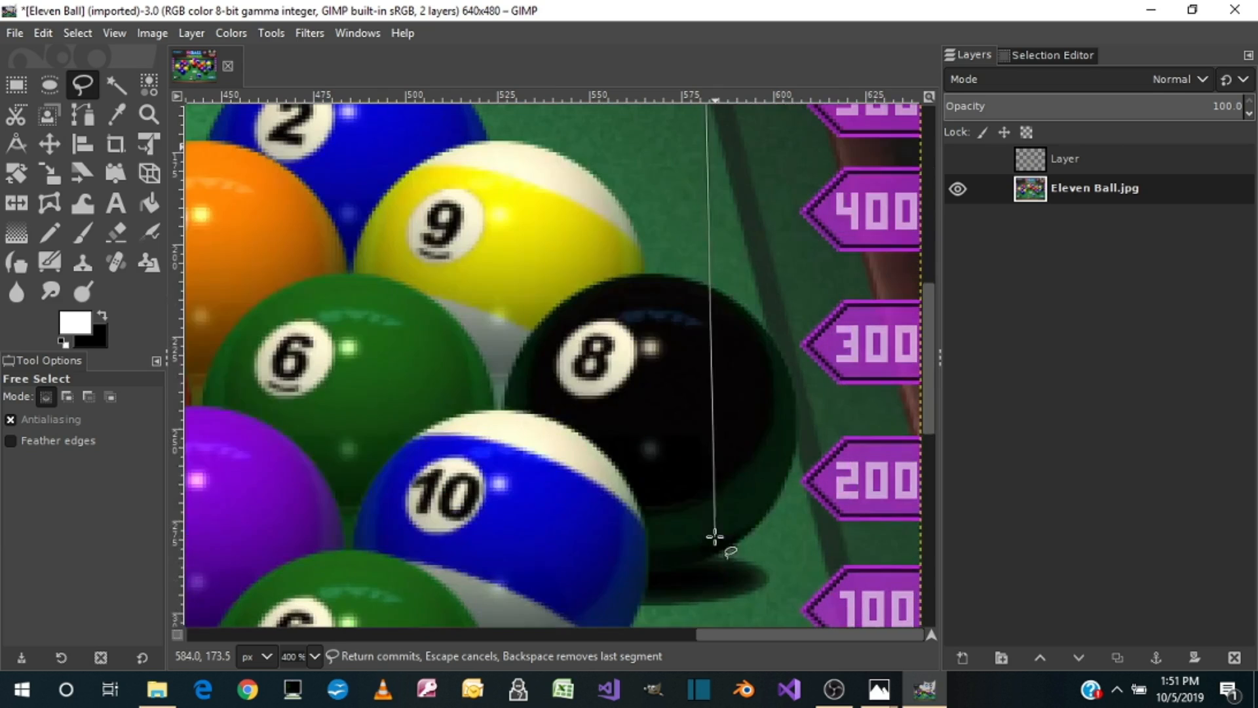
{"action": "left_click", "coordinate": [797, 465]}
{"action": "left_click", "coordinate": [793, 479]}
{"action": "left_click", "coordinate": [807, 498]}
{"action": "left_click", "coordinate": [823, 576]}
{"action": "scroll", "coordinate": [823, 575], "scroll_direction": "down", "scroll_amount": 4}
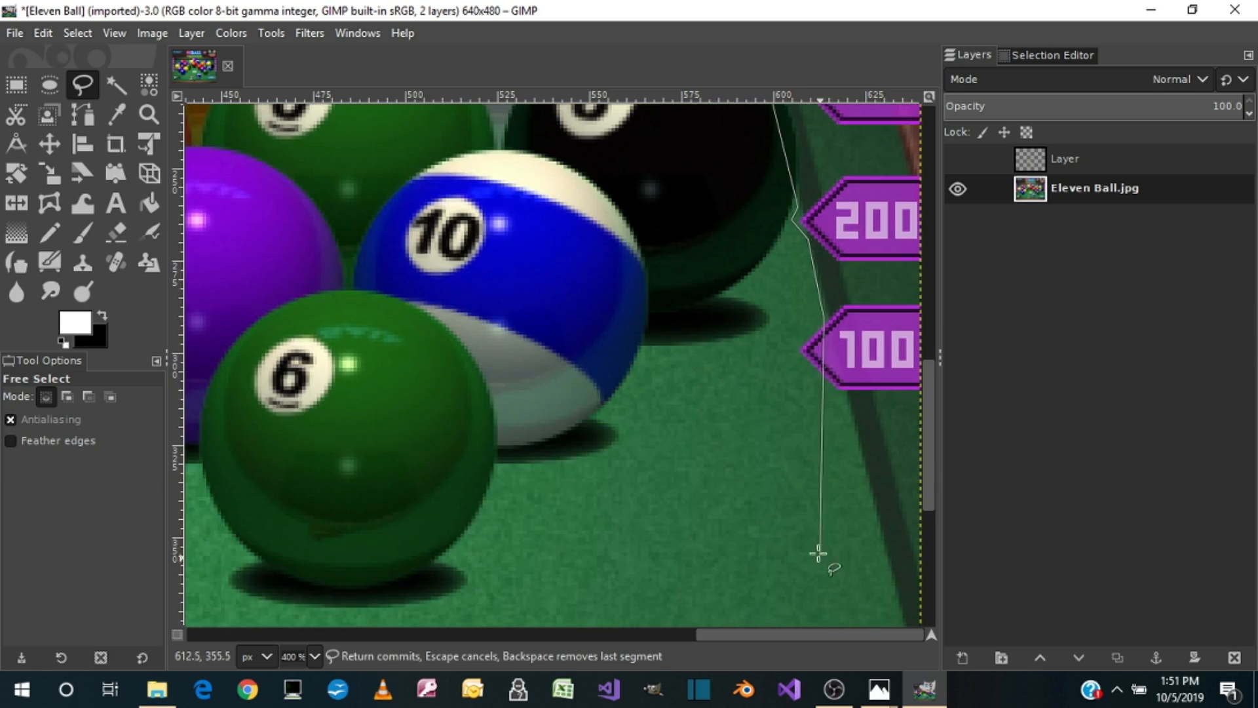
{"action": "left_click", "coordinate": [790, 350]}
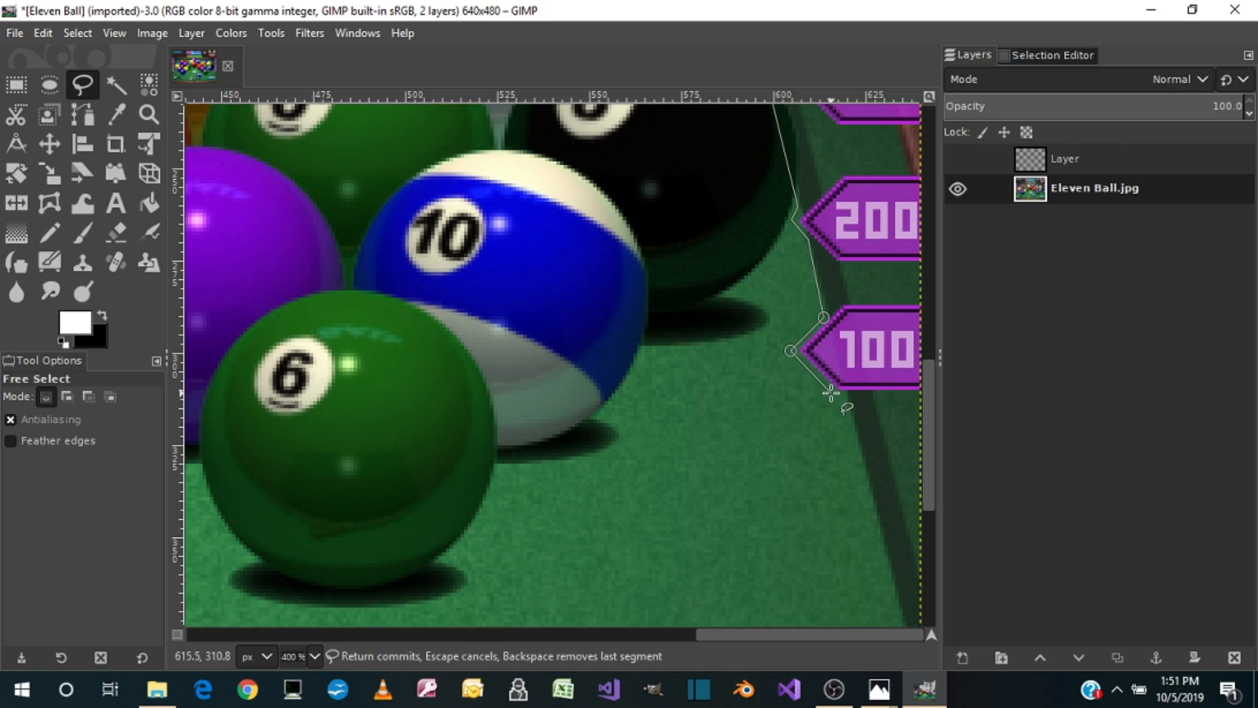
{"action": "left_click", "coordinate": [834, 395]}
Step: Extend the outline down to the image's right border, around the lower-right pocket and back beneath the TAKE SCORE button
{"action": "scroll", "coordinate": [844, 407], "scroll_direction": "down", "scroll_amount": 6}
{"action": "left_click", "coordinate": [918, 319]}
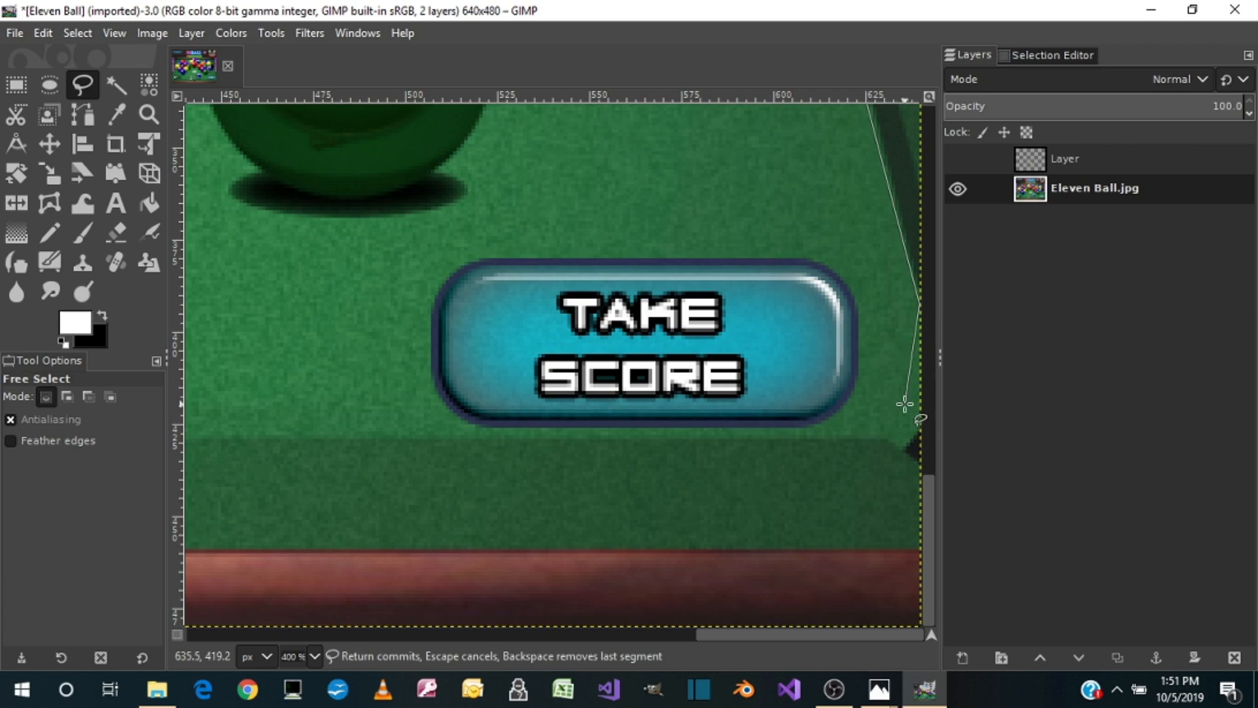
{"action": "left_click", "coordinate": [901, 439]}
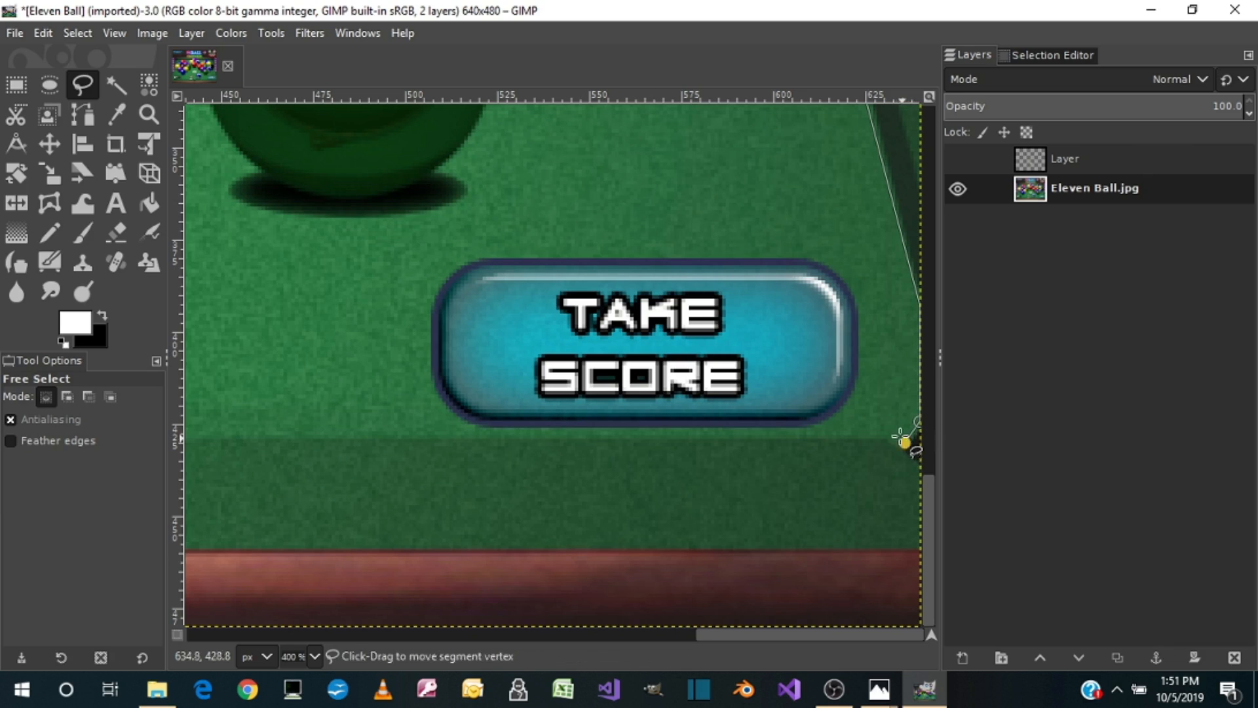
{"action": "left_click", "coordinate": [820, 434]}
Step: Trace the outline around the right side, top and left side of the TAKE SCORE button
{"action": "left_click", "coordinate": [856, 403]}
{"action": "left_click", "coordinate": [865, 369]}
{"action": "left_click", "coordinate": [835, 251]}
{"action": "left_click", "coordinate": [810, 247]}
{"action": "left_click", "coordinate": [463, 248]}
{"action": "left_click", "coordinate": [432, 272]}
{"action": "left_click", "coordinate": [420, 318]}
{"action": "left_click", "coordinate": [428, 403]}
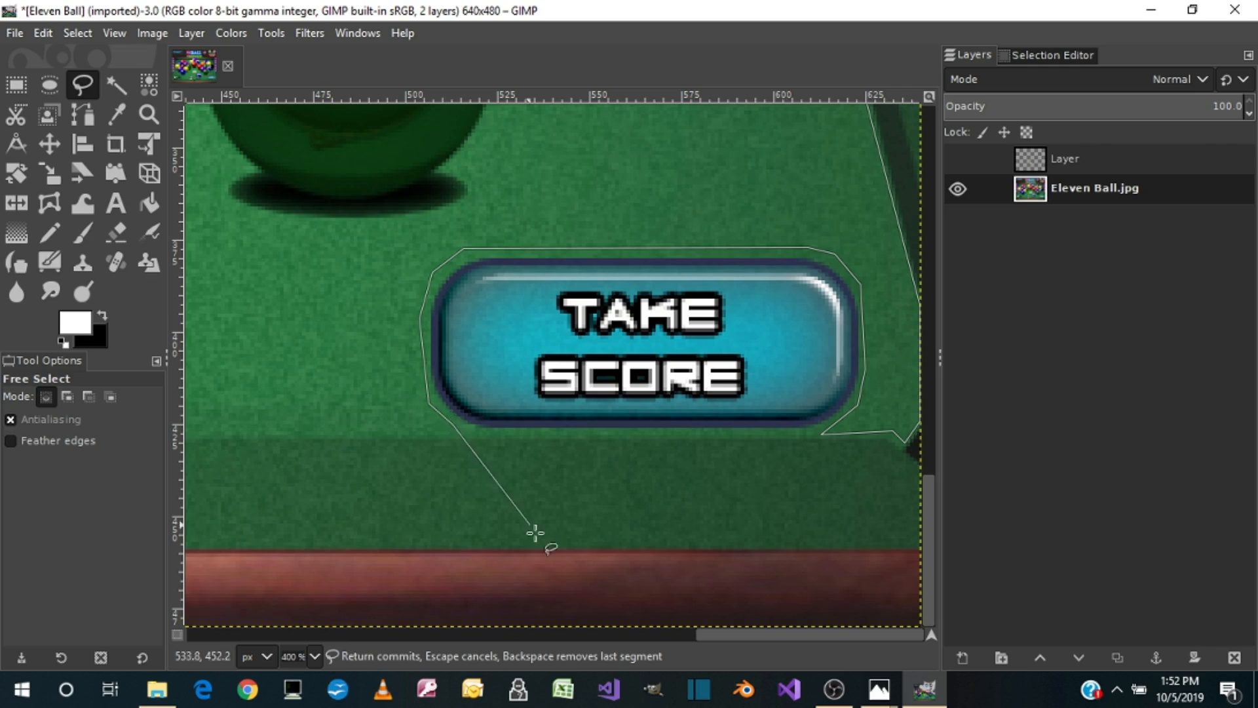
Step: Run the outline back along the felt's lower edge, around NEXT and the rack's right side, and close it at the rack's apex
{"action": "left_click_drag", "start_coordinate": [735, 633], "coordinate": [405, 622]}
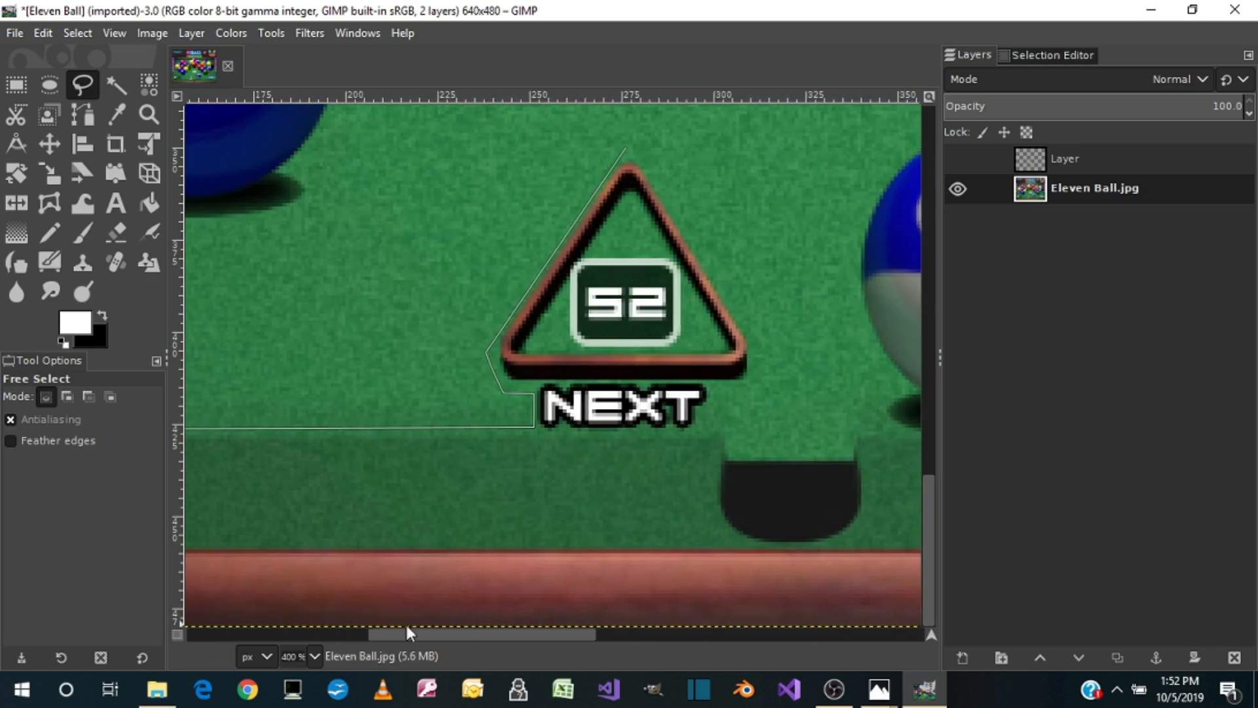
{"action": "left_click", "coordinate": [702, 427]}
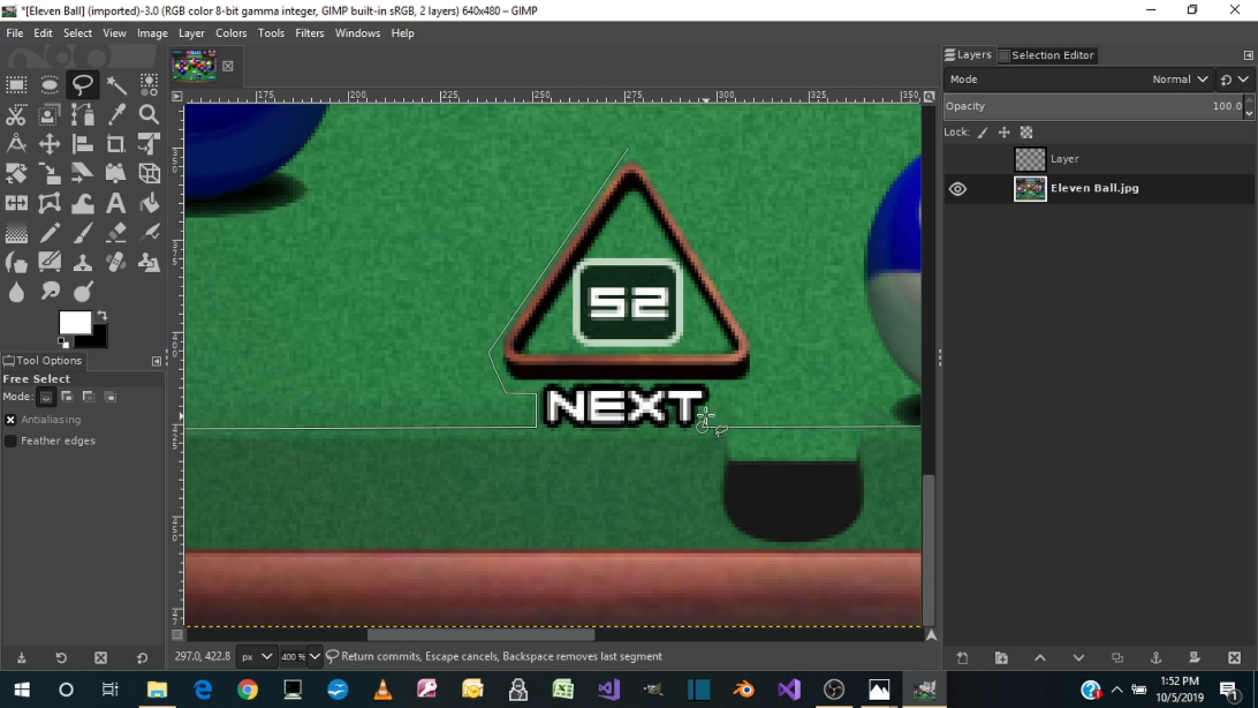
{"action": "left_click", "coordinate": [723, 404]}
{"action": "left_click", "coordinate": [715, 384]}
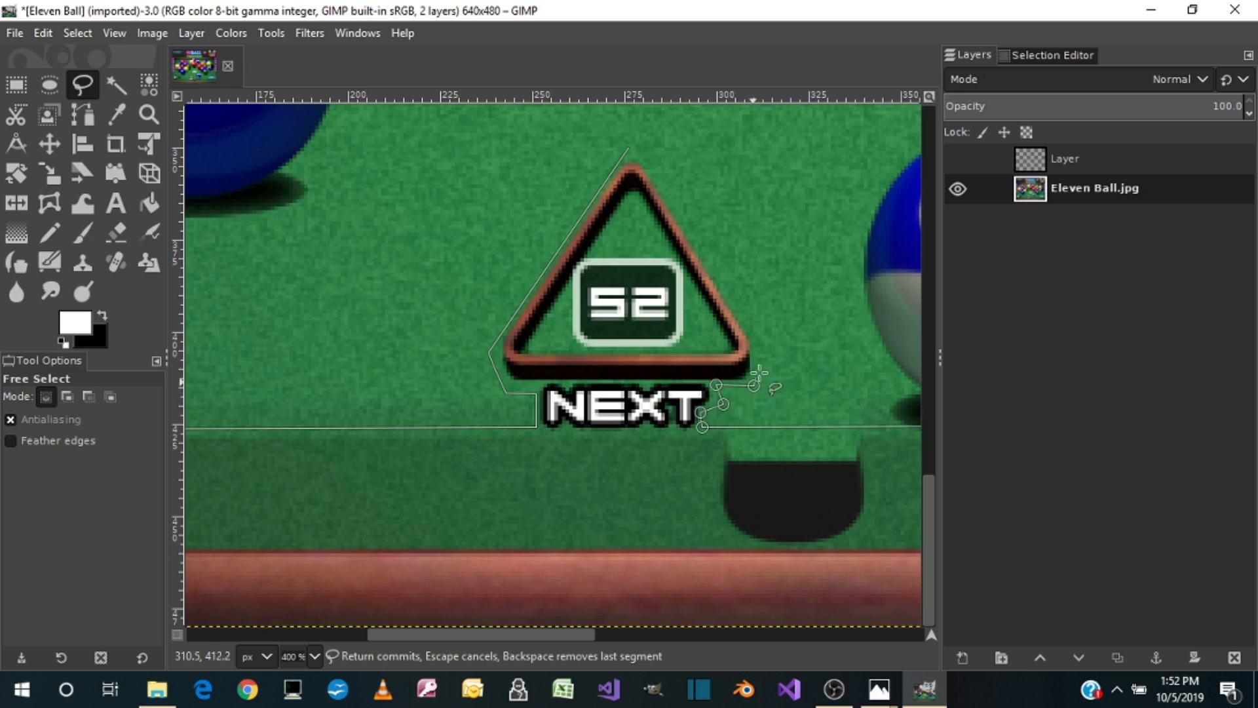
{"action": "left_click", "coordinate": [763, 350]}
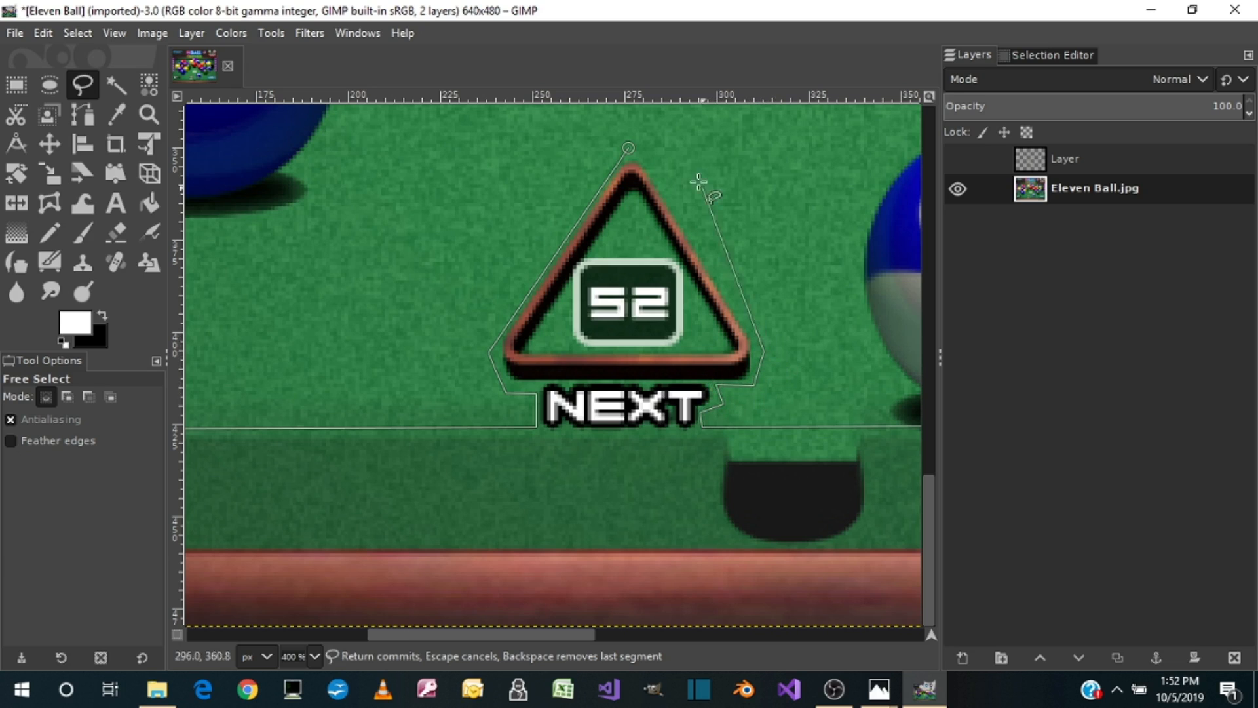
{"action": "left_click", "coordinate": [628, 147]}
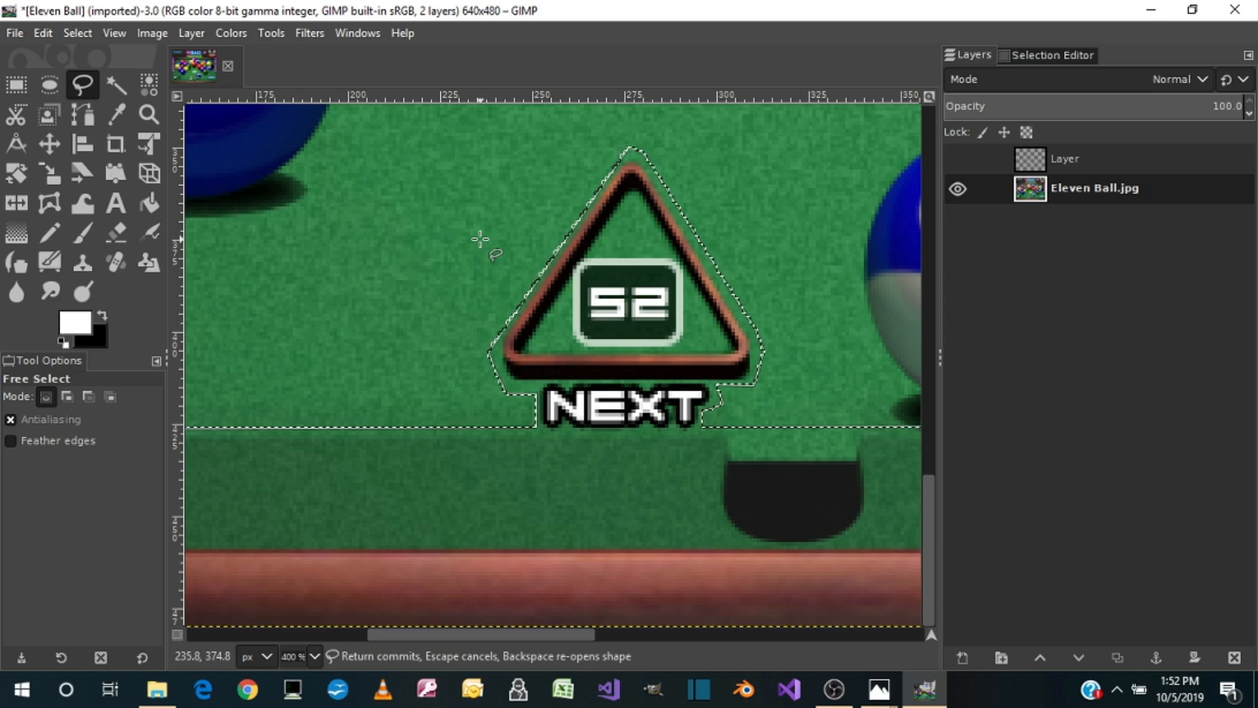
{"action": "key", "text": "1"}
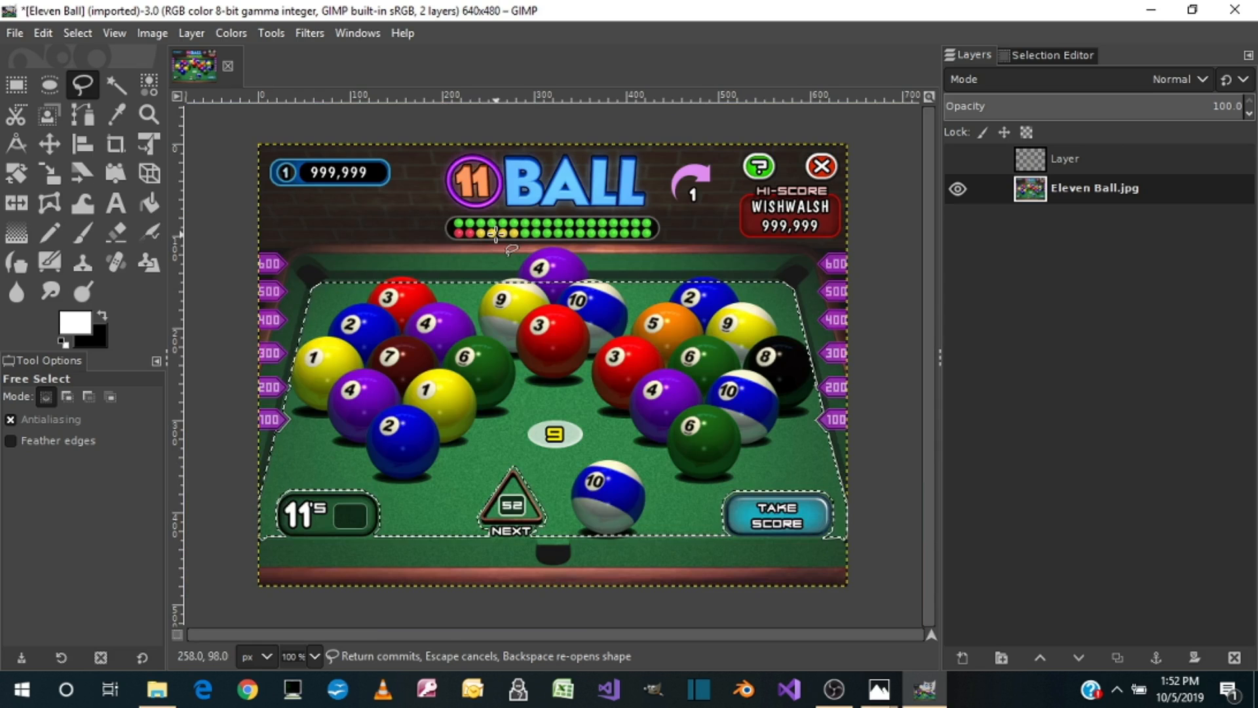
{"action": "key", "text": "4"}
{"action": "key", "text": "1"}
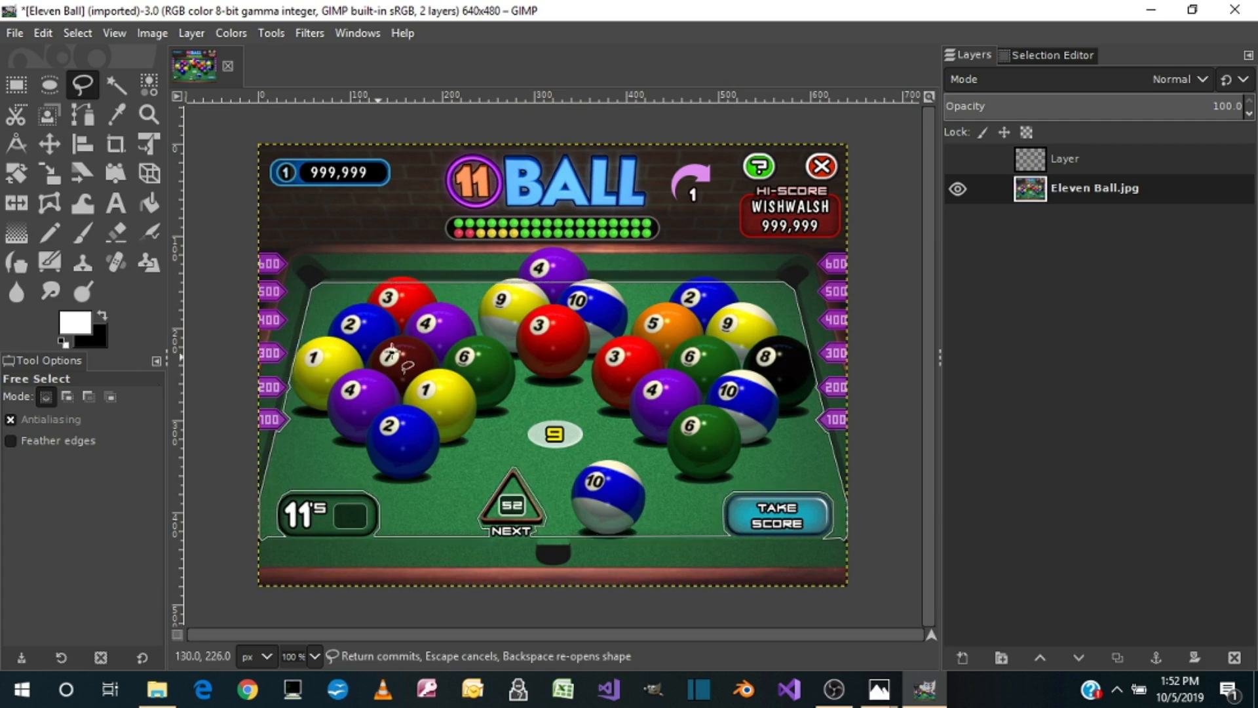
Step: Pick the light felt green just above the lower middle pocket with the Color Picker and make it the background color
{"action": "left_click", "coordinate": [121, 112]}
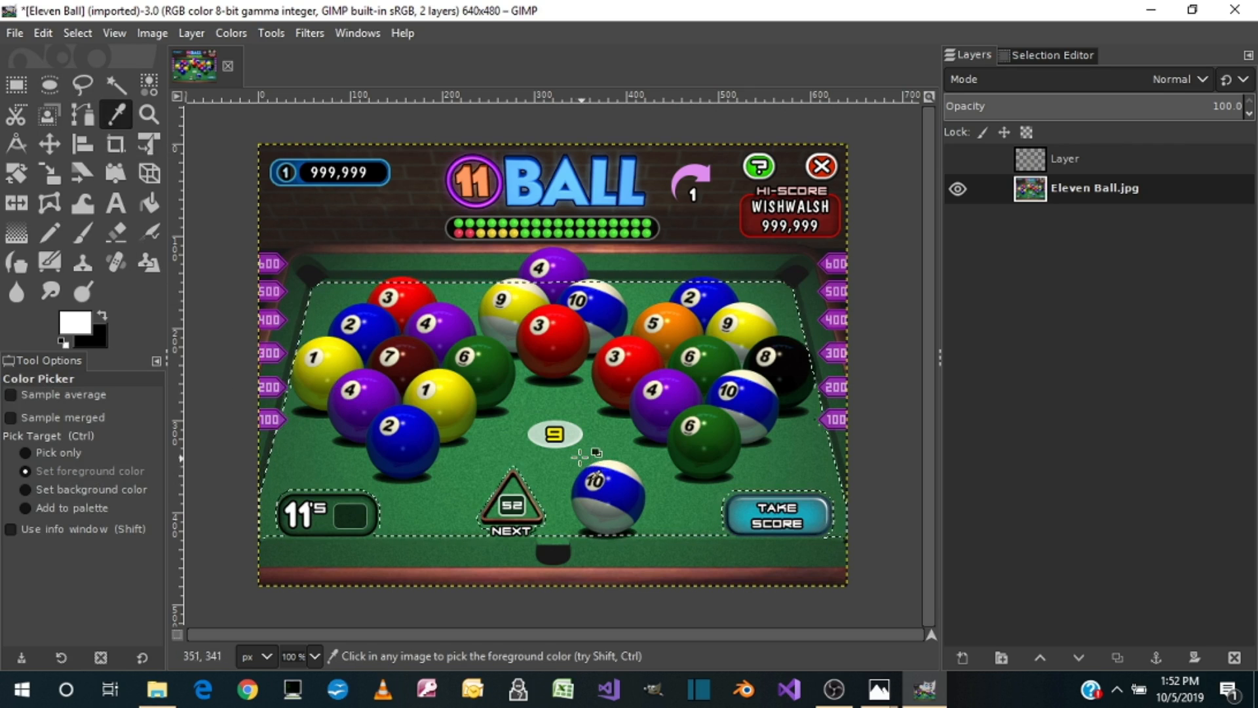
{"action": "key", "text": "3"}
{"action": "scroll", "coordinate": [564, 454], "scroll_direction": "down", "scroll_amount": 10}
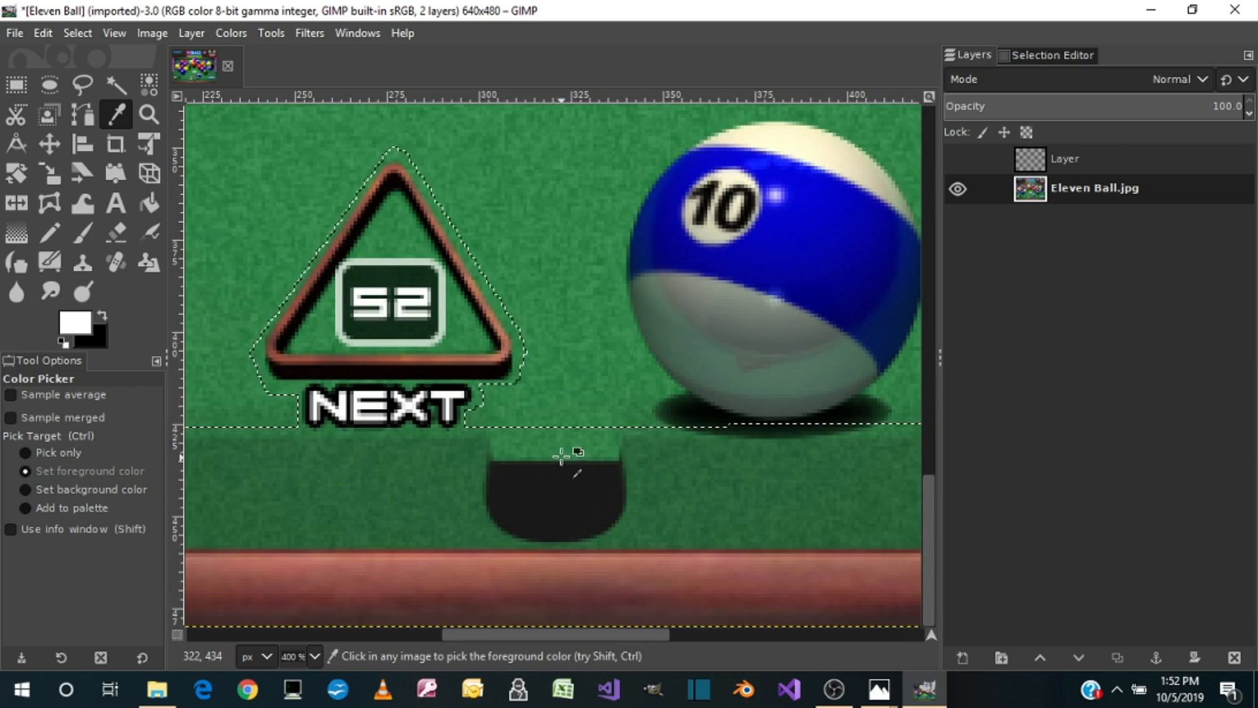
{"action": "key", "text": "4"}
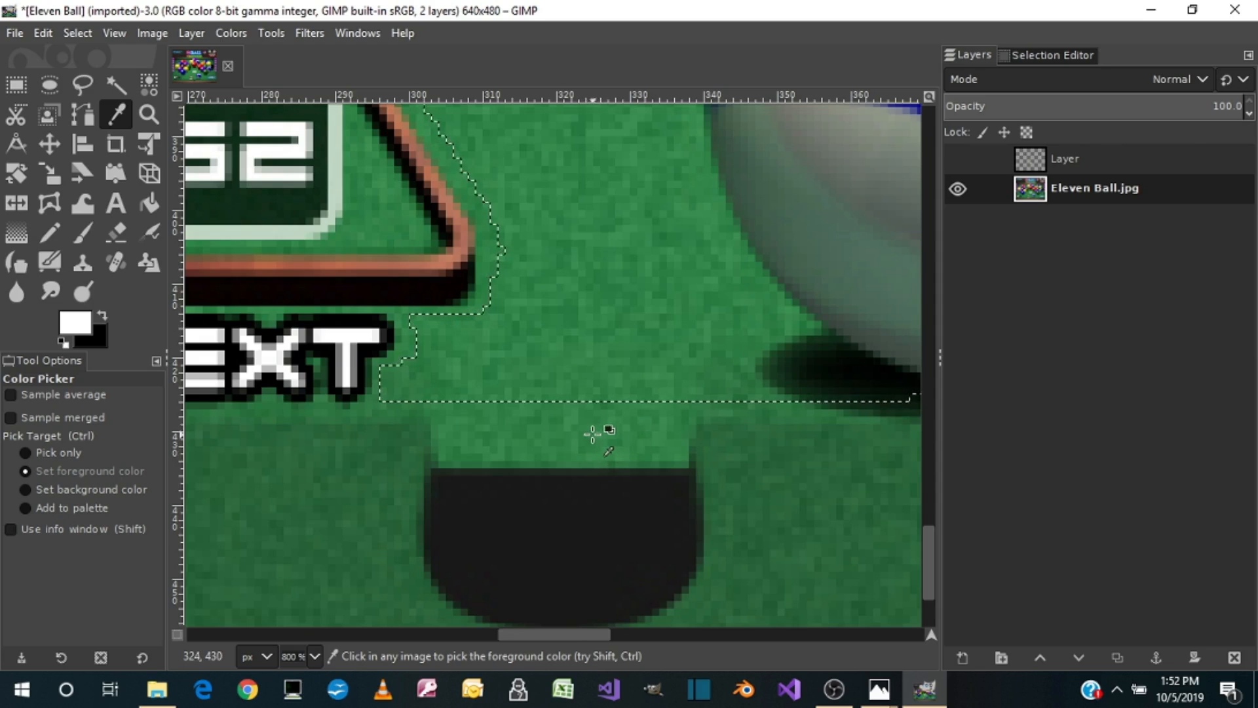
{"action": "left_click", "coordinate": [558, 434]}
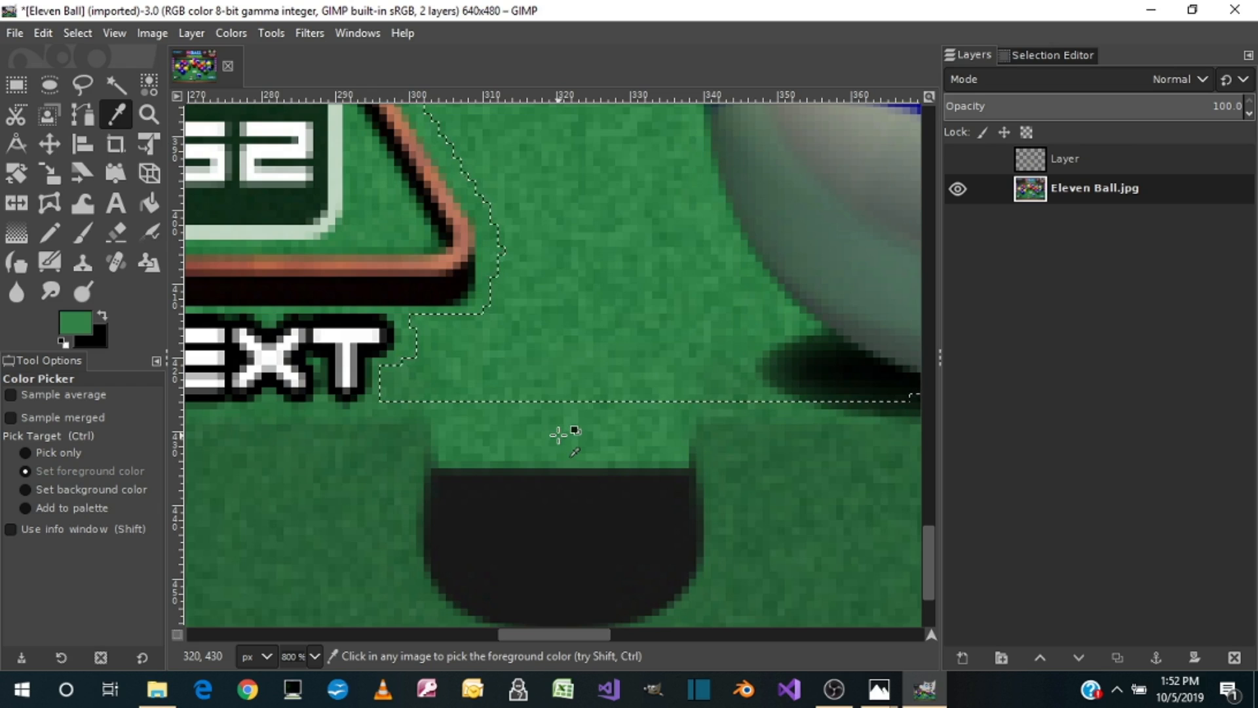
{"action": "left_click", "coordinate": [101, 317]}
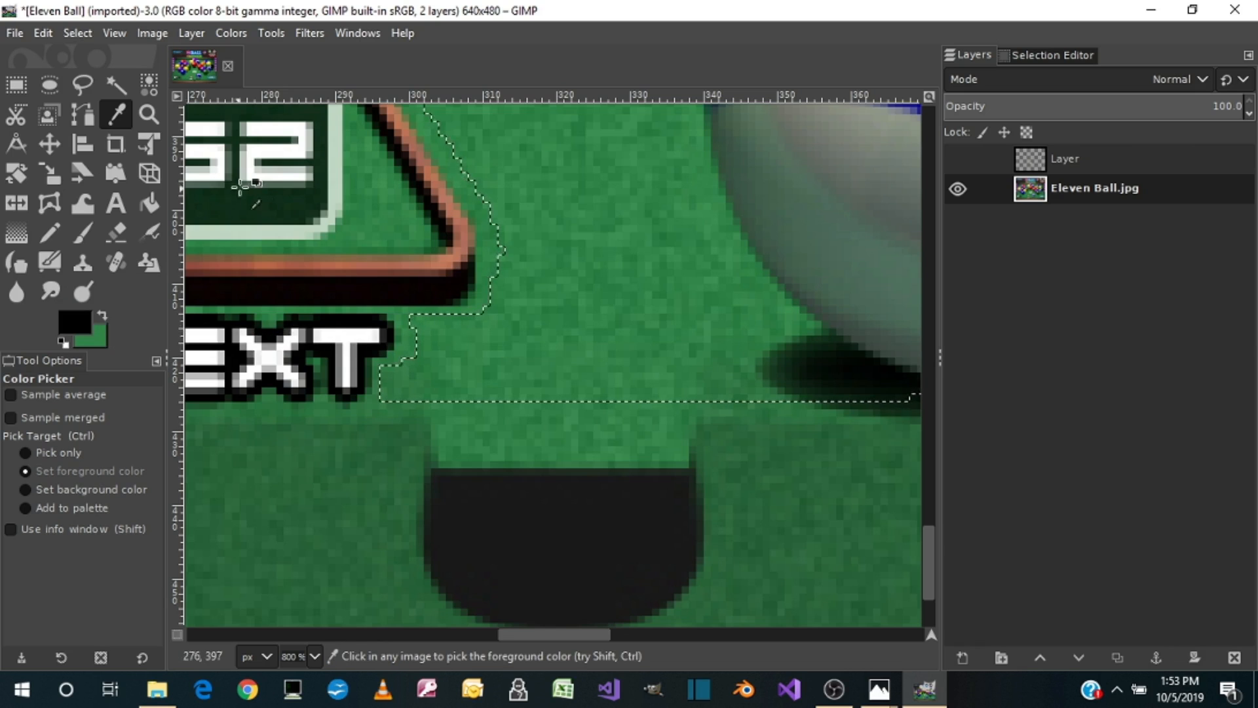
Step: Cut the selected table area so the balls and felt are replaced by the green background color
{"action": "key", "text": "1"}
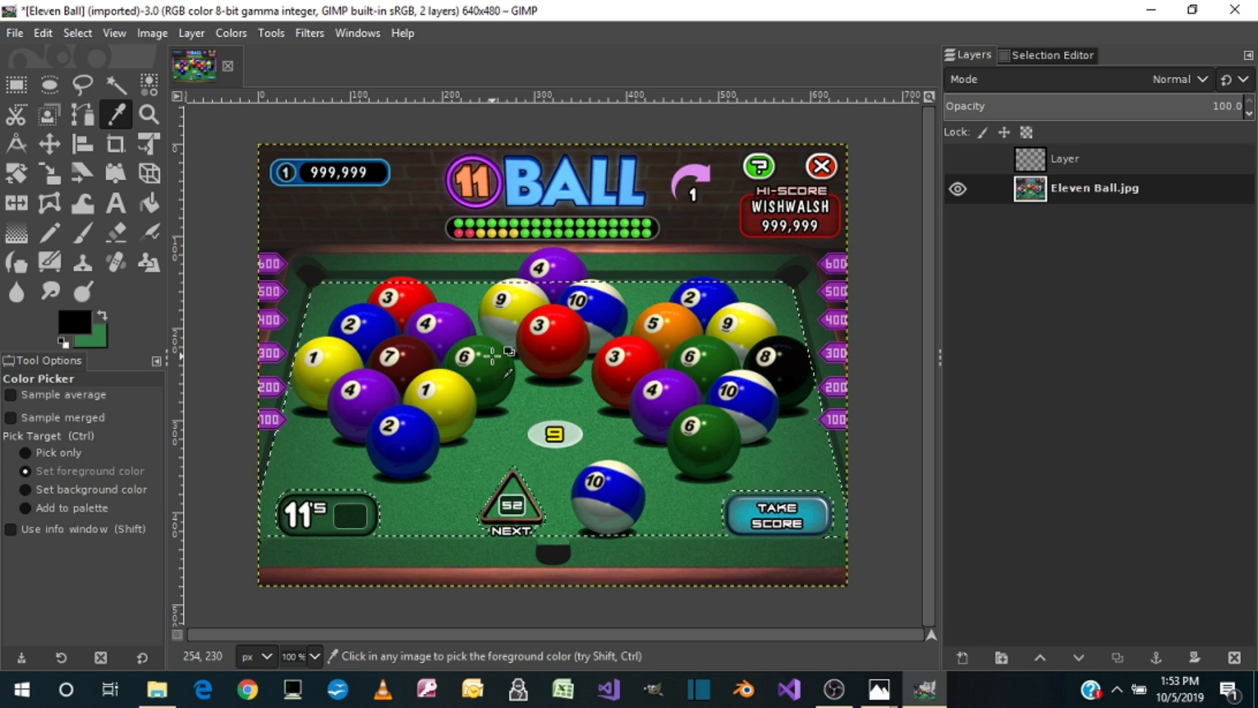
{"action": "key", "text": "ctrl+x"}
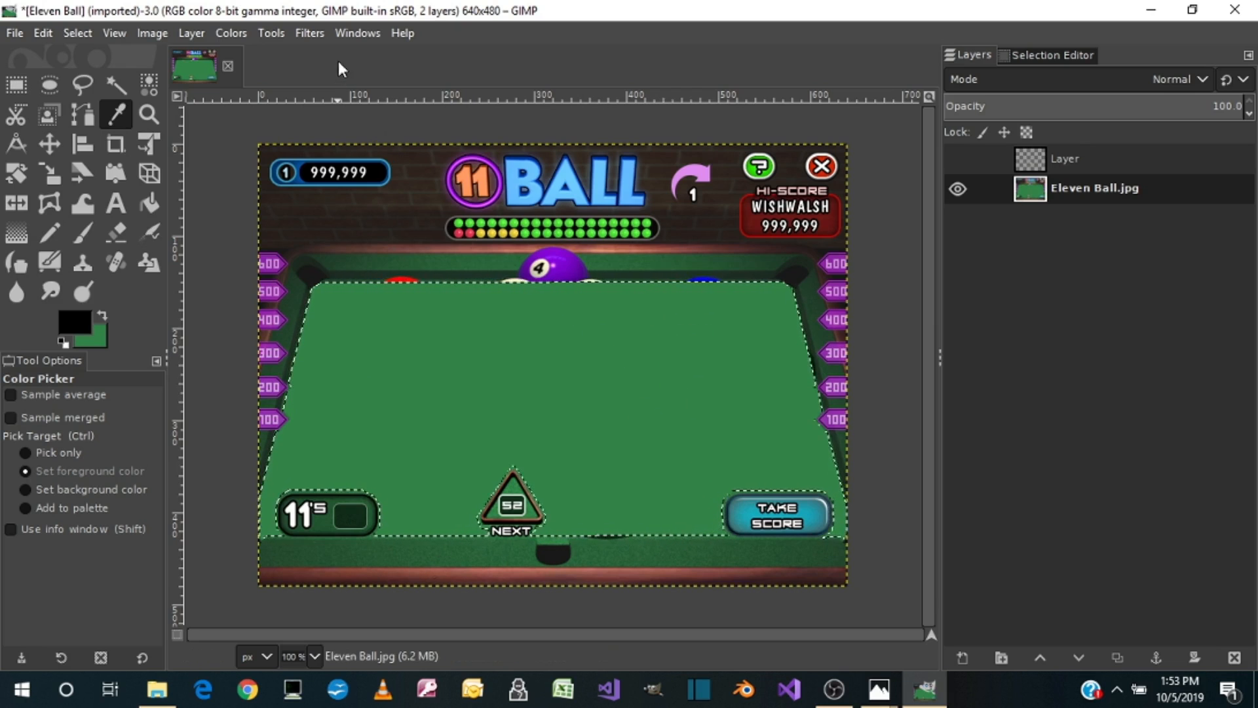
Step: Apply HSV Noise with a Value of 0.080 to the selected felt area and clear the selection
{"action": "left_click", "coordinate": [307, 33]}
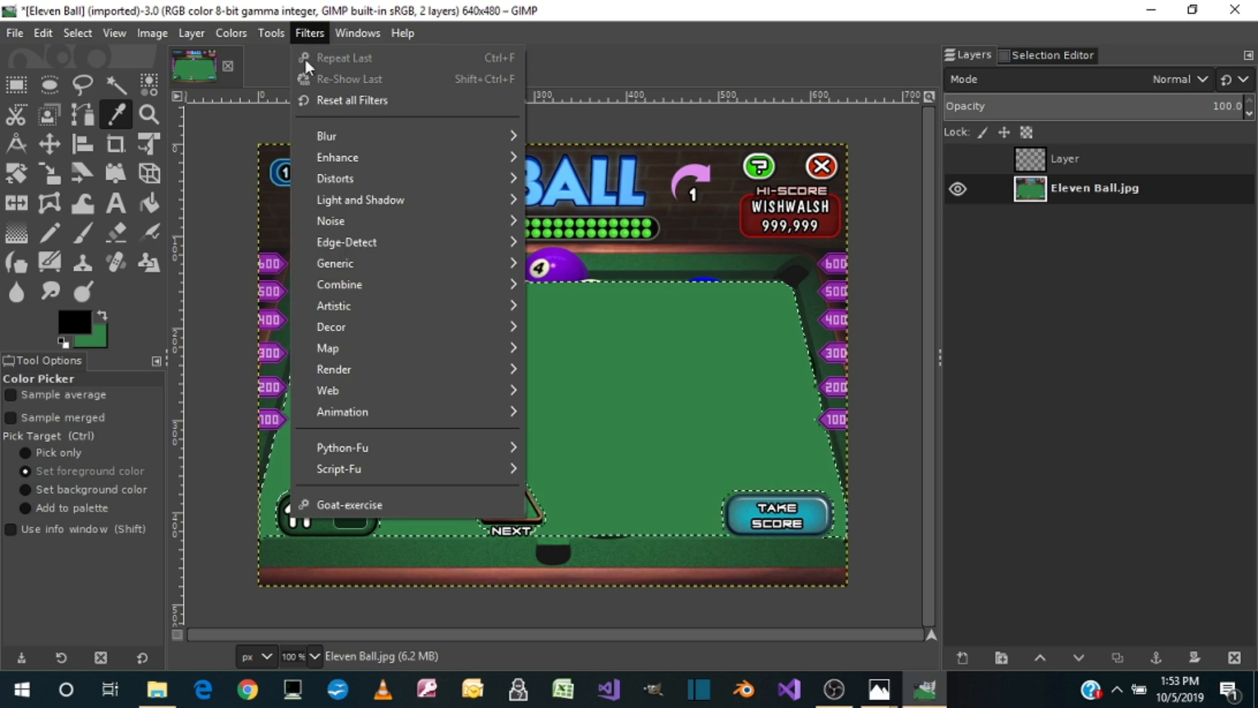
{"action": "mouse_move", "coordinate": [340, 218]}
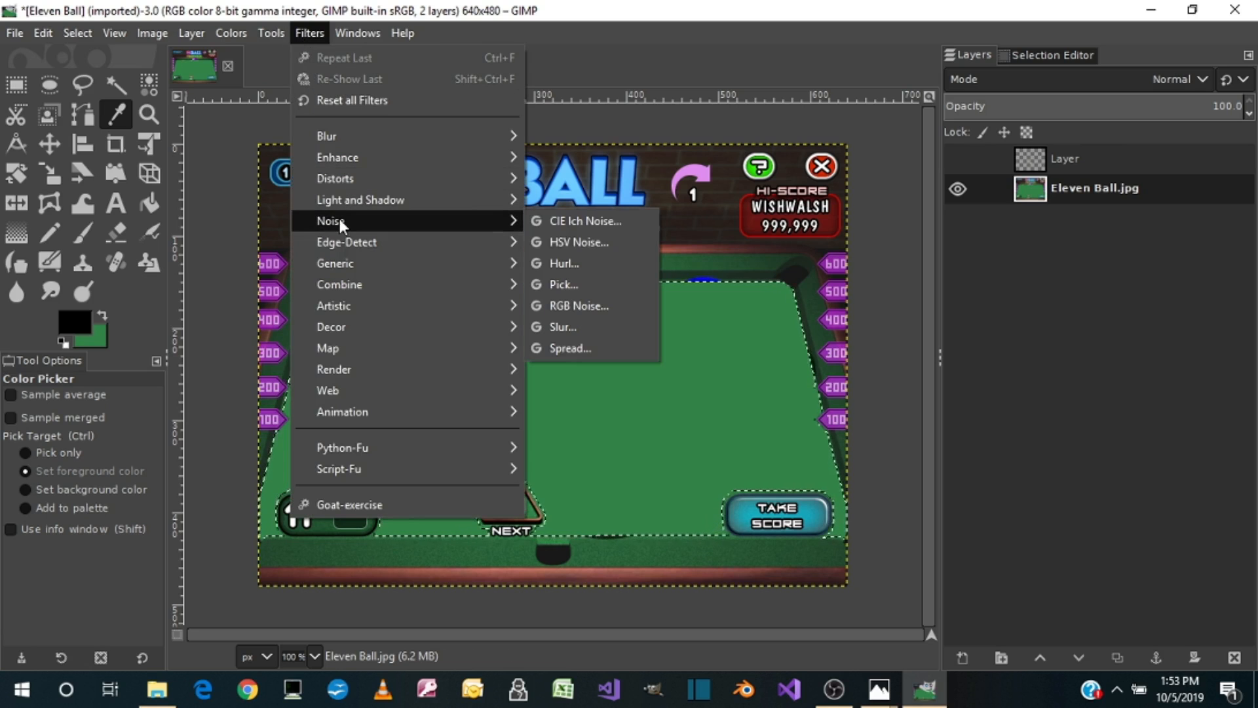
{"action": "left_click", "coordinate": [585, 252]}
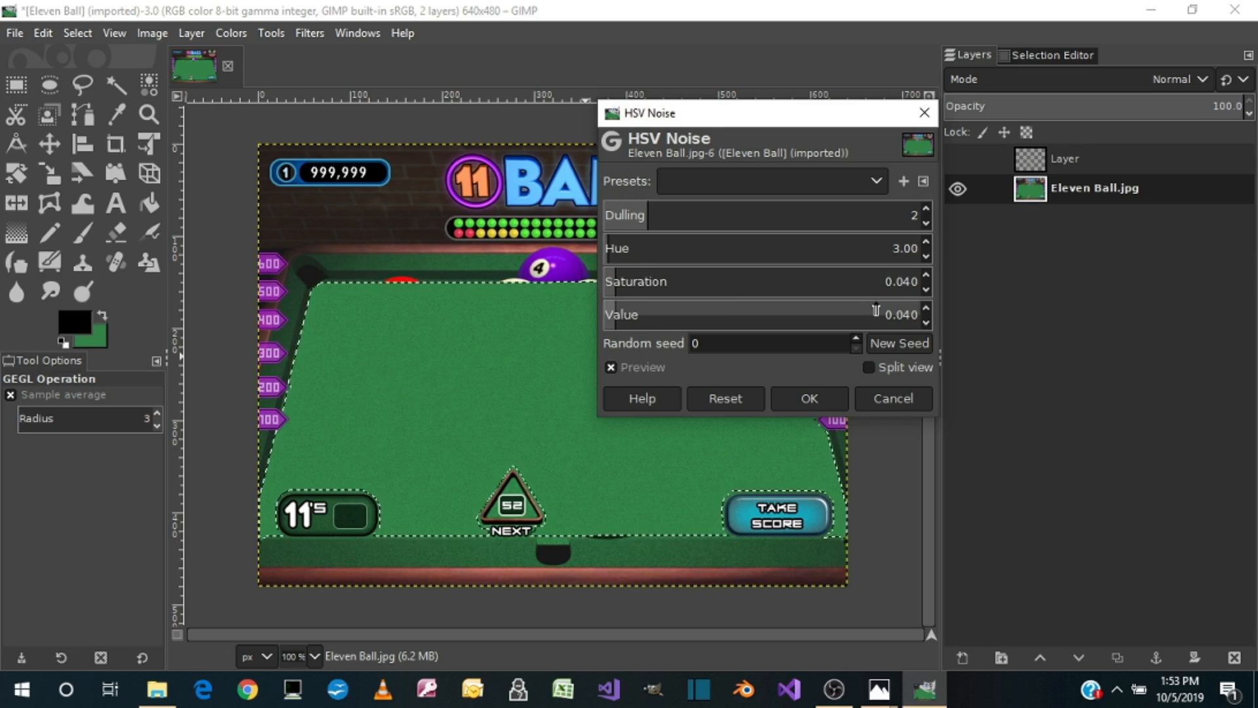
{"action": "double_click", "coordinate": [908, 312]}
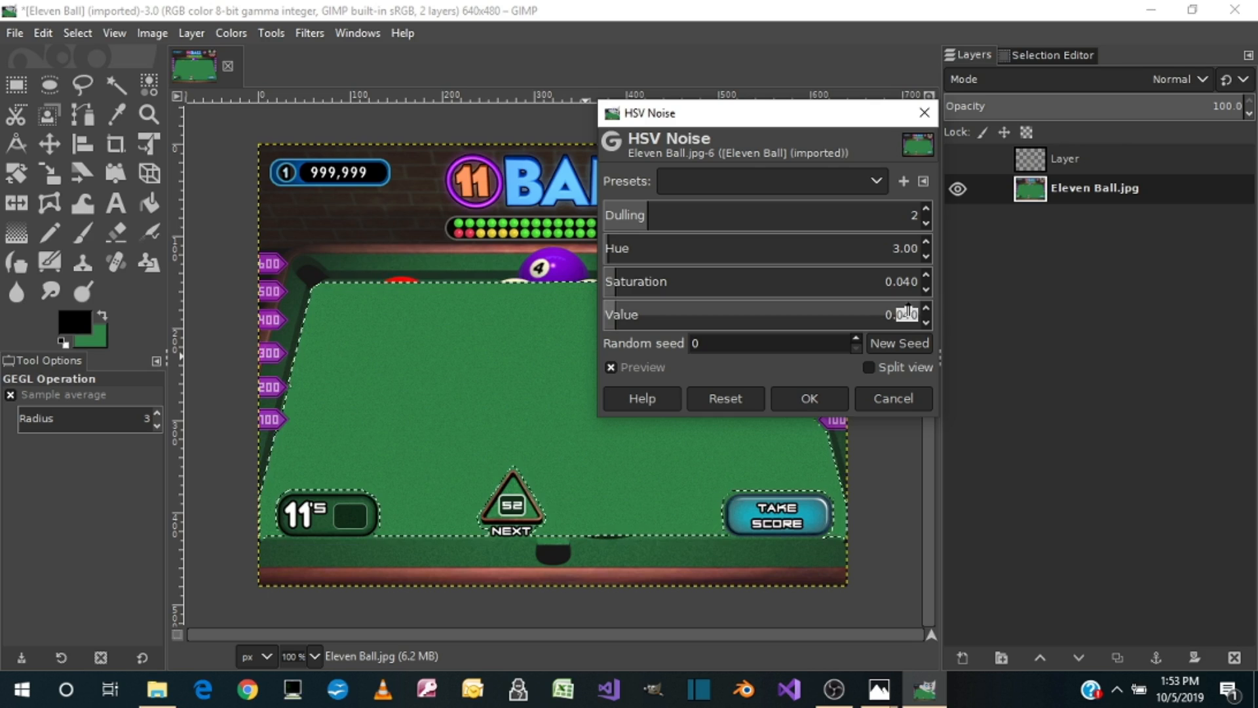
{"action": "type", "text": "0"}
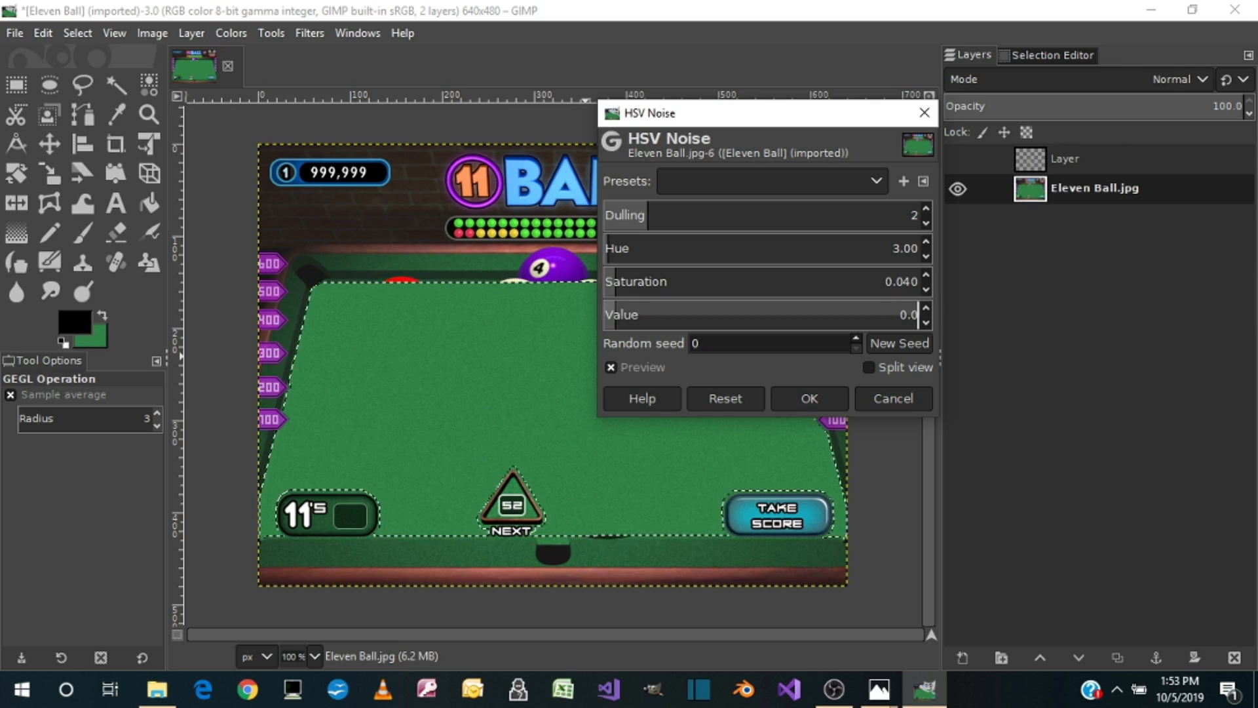
{"action": "type", "text": "8"}
{"action": "key", "text": "Return"}
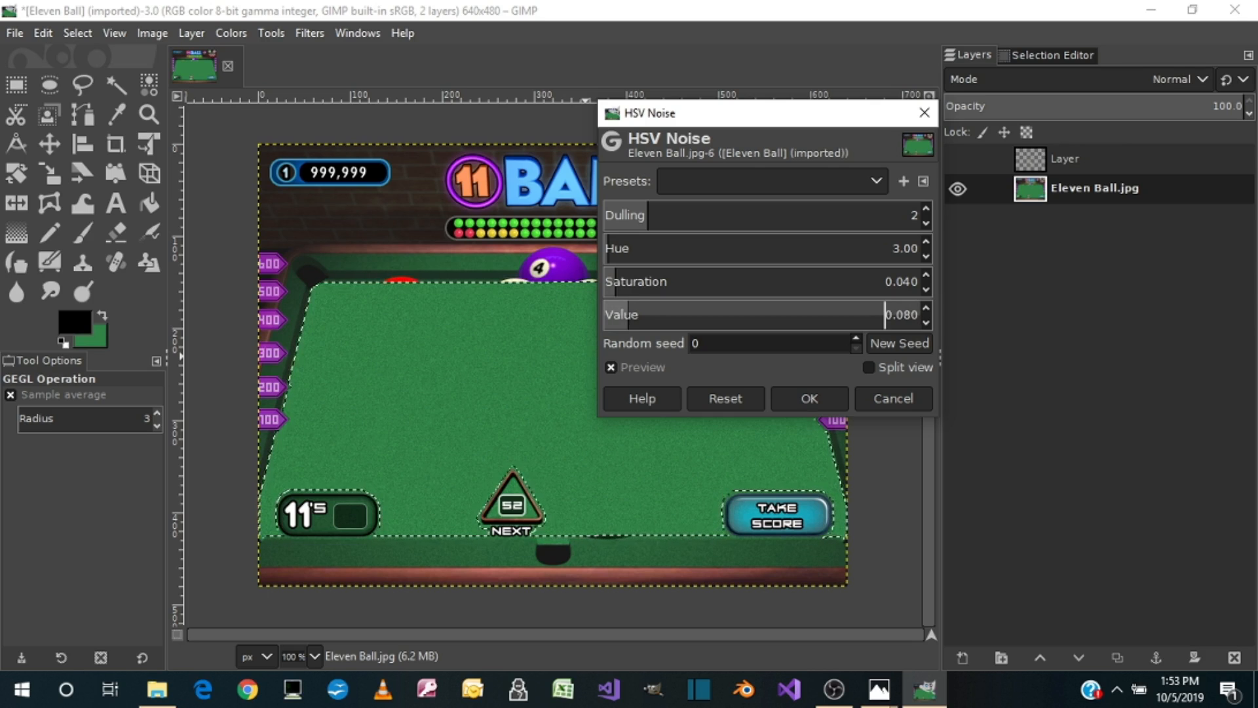
{"action": "left_click", "coordinate": [810, 399]}
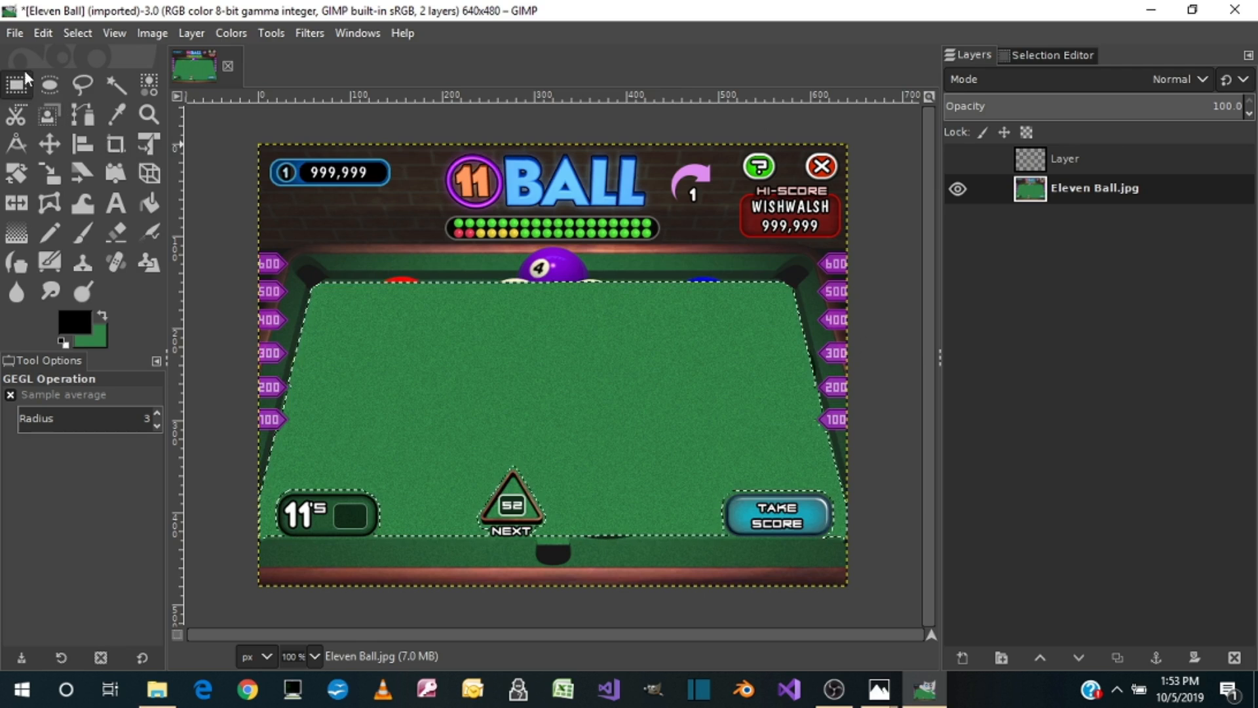
{"action": "left_click", "coordinate": [72, 33]}
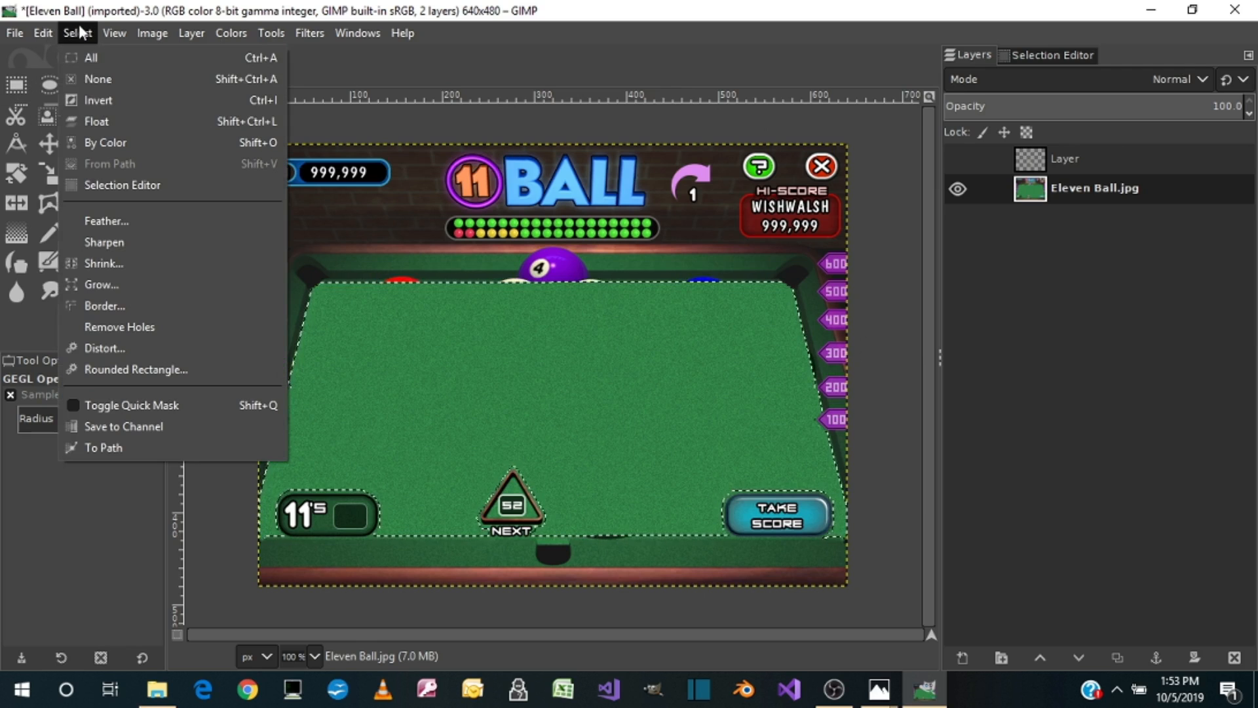
{"action": "left_click", "coordinate": [92, 71]}
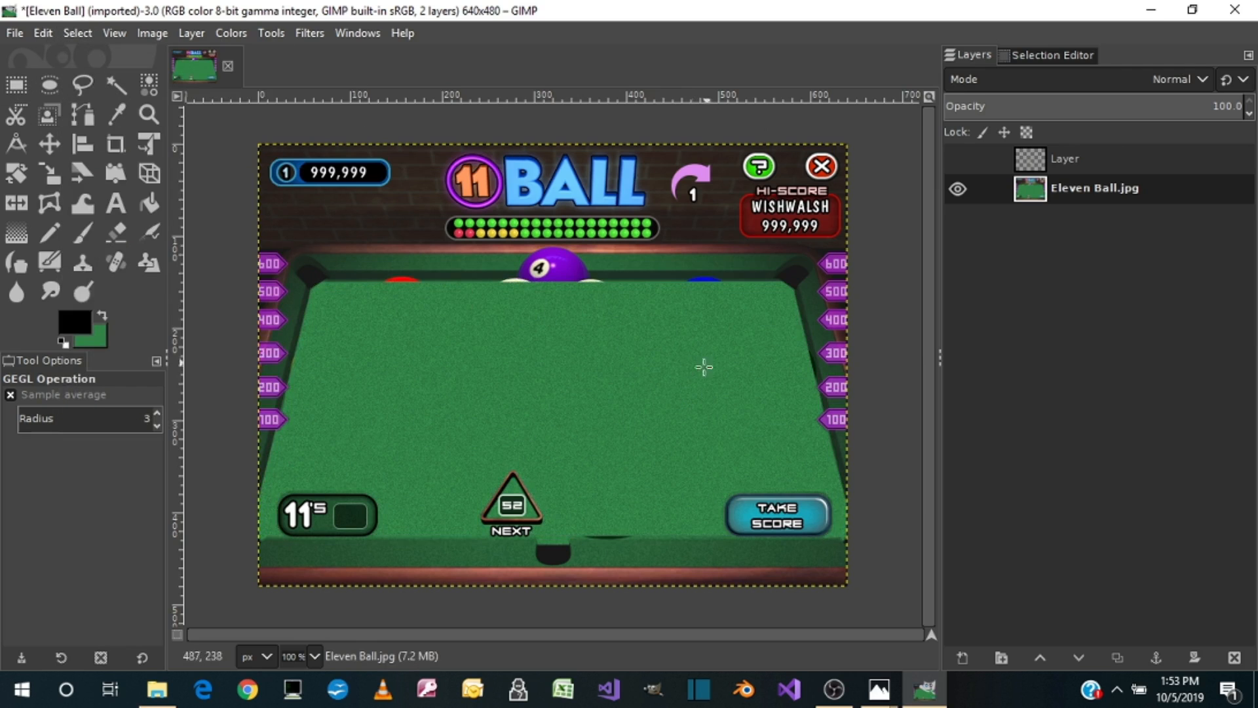
Step: Show the hidden layer holding the 9 marker and merge it down into the Eleven Ball.jpg layer
{"action": "left_click", "coordinate": [960, 158]}
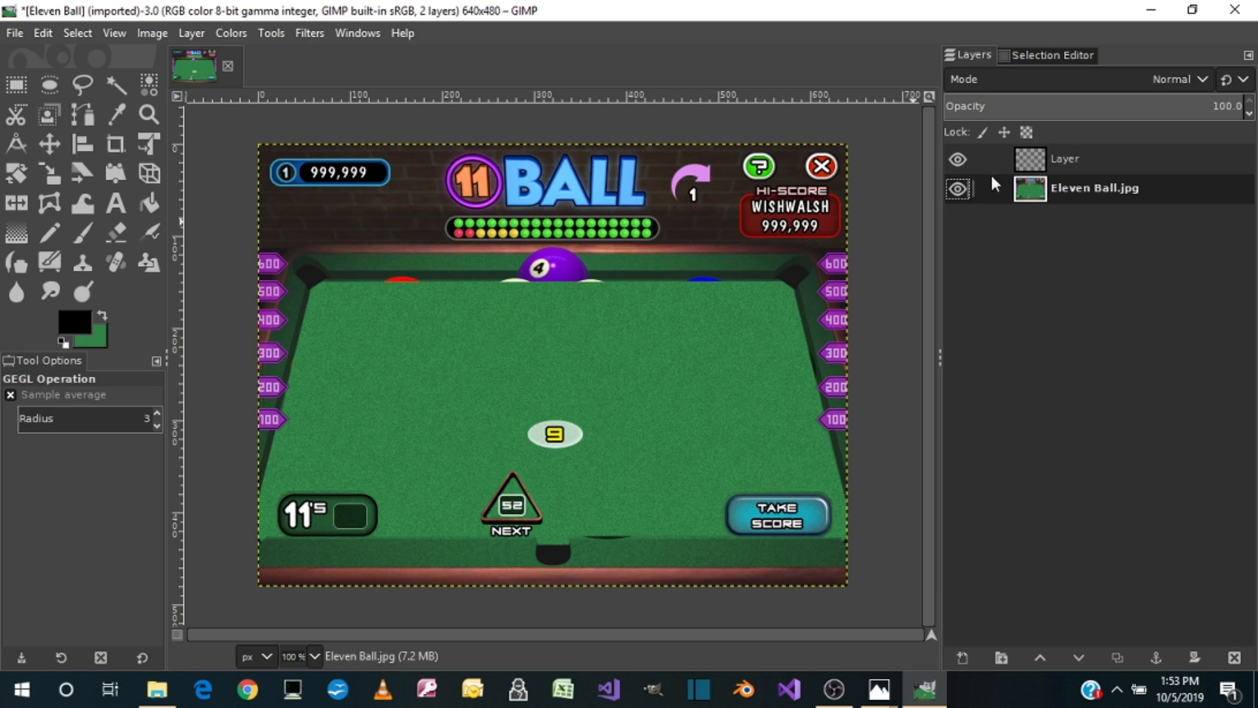
{"action": "right_click", "coordinate": [1035, 158]}
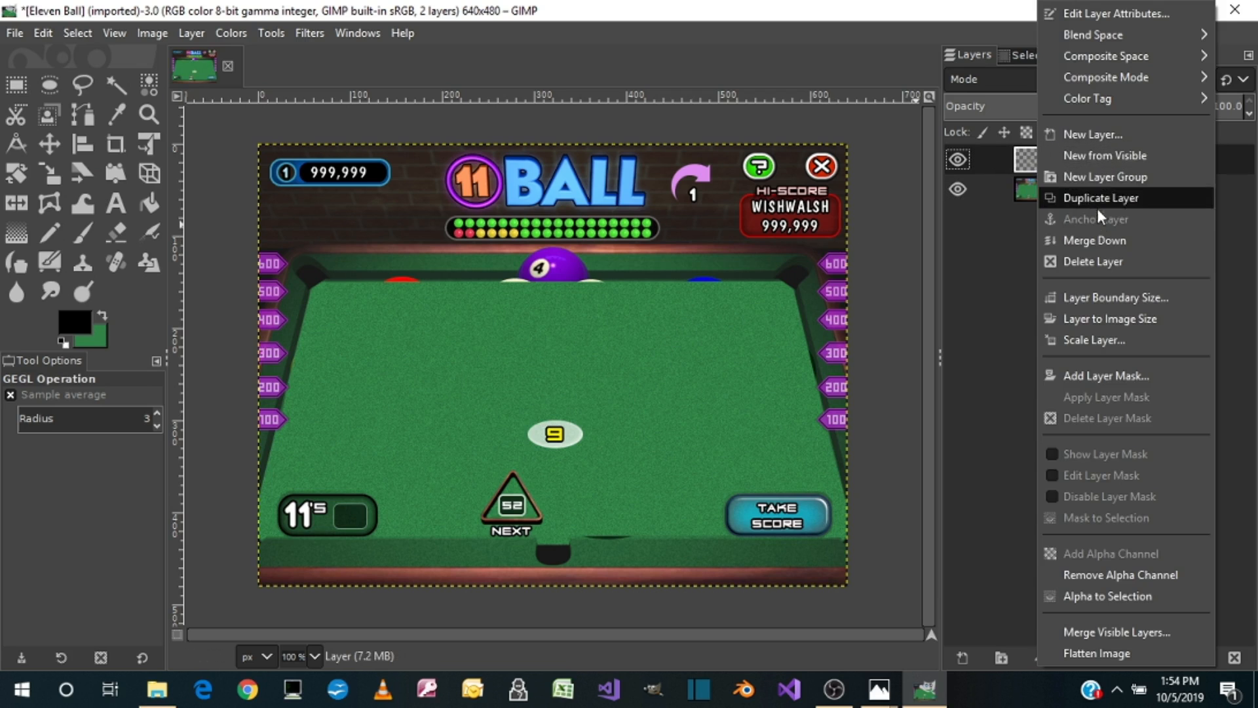
{"action": "left_click", "coordinate": [1098, 241]}
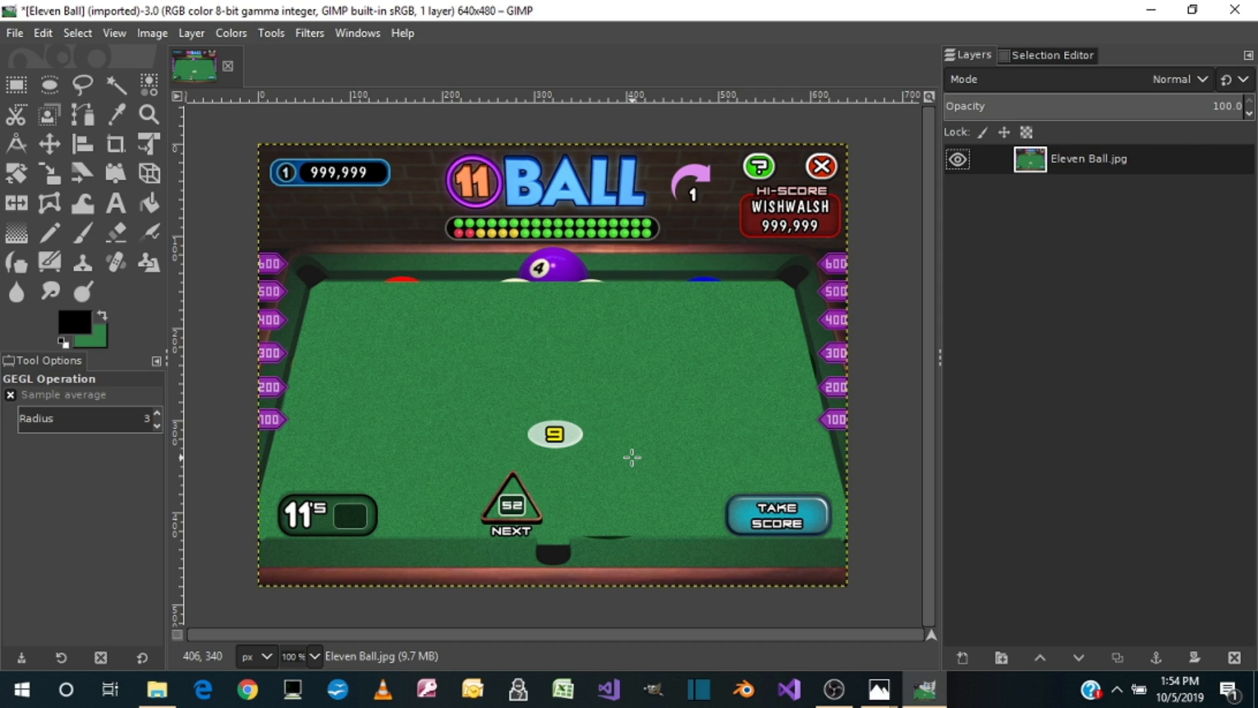
Step: Try to cover the blue ball remnant on the far cushion with a copied 52 × 28 px rectangle of clean cushion
{"action": "key", "text": "3"}
{"action": "scroll", "coordinate": [632, 457], "scroll_direction": "up", "scroll_amount": 10}
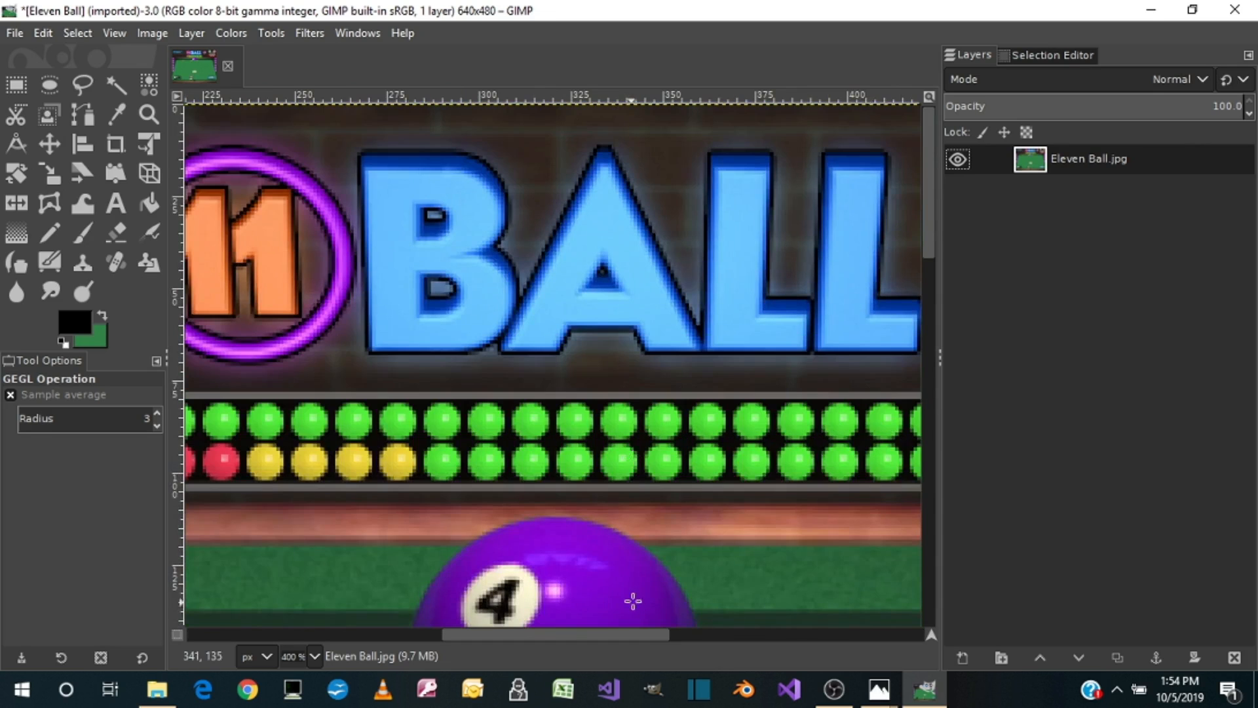
{"action": "scroll", "coordinate": [633, 600], "scroll_direction": "down", "scroll_amount": 5}
{"action": "left_click_drag", "start_coordinate": [595, 631], "coordinate": [798, 619]}
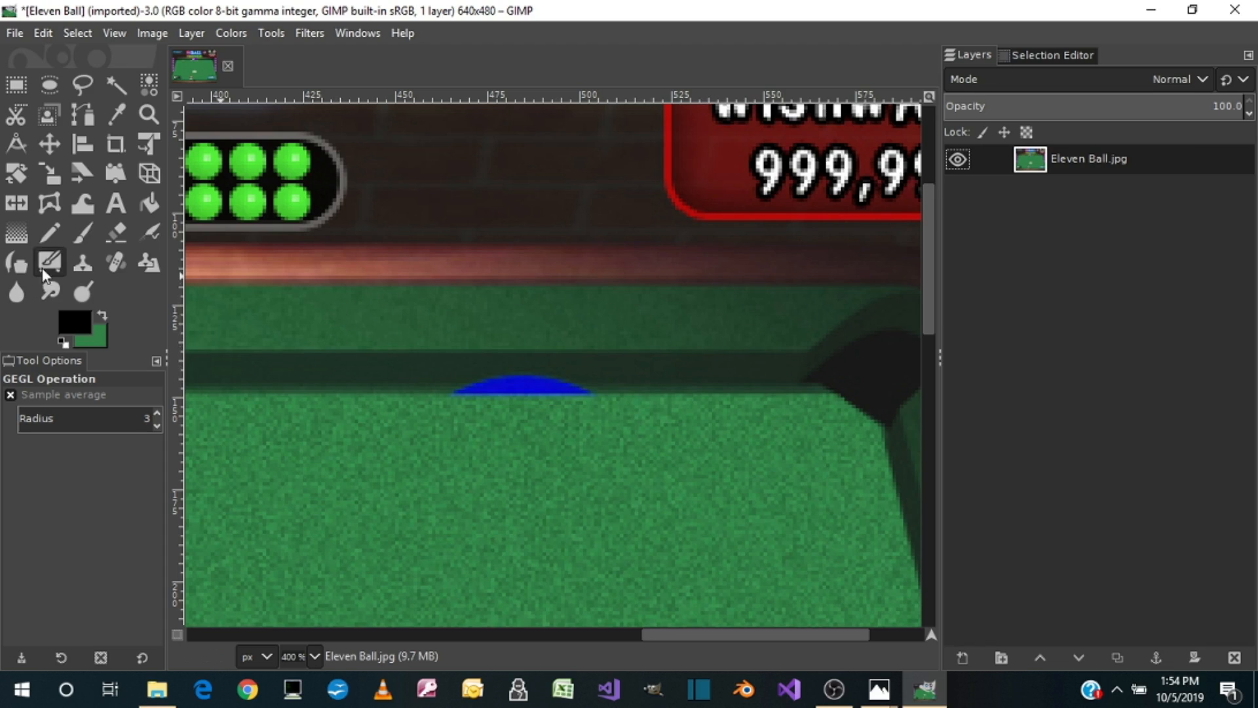
{"action": "left_click", "coordinate": [12, 95]}
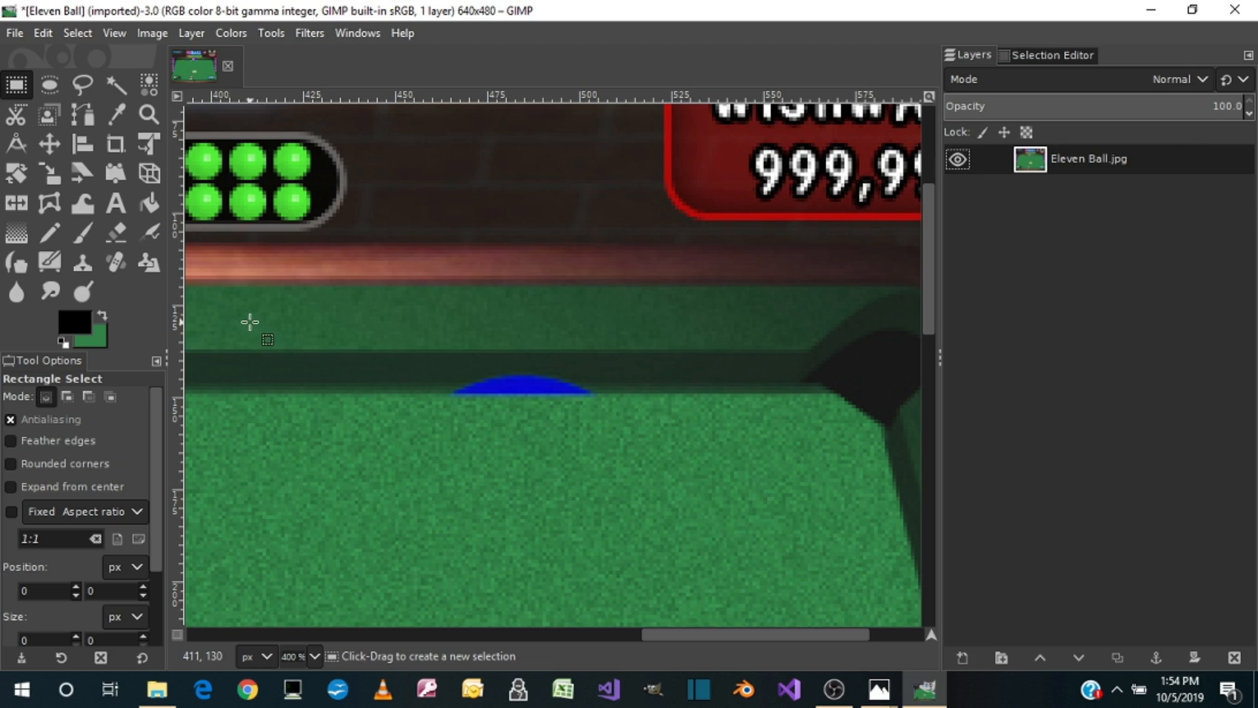
{"action": "left_click_drag", "start_coordinate": [252, 320], "coordinate": [442, 422]}
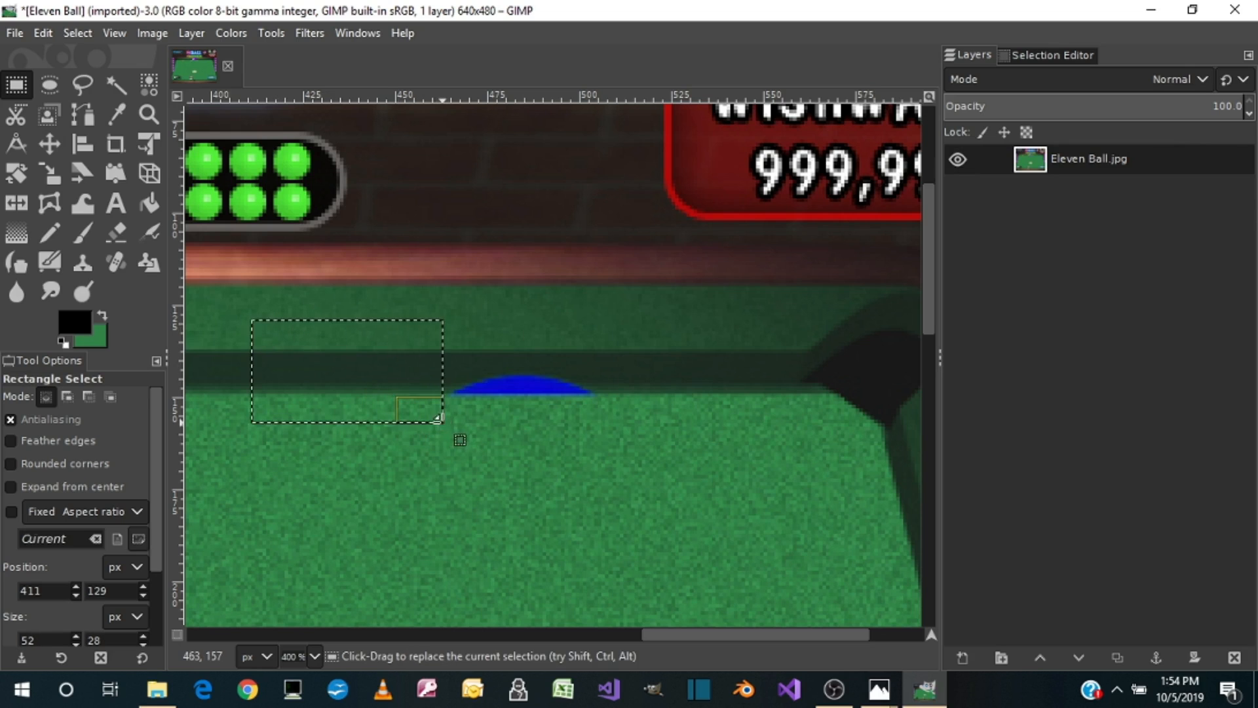
{"action": "key", "text": "ctrl+c"}
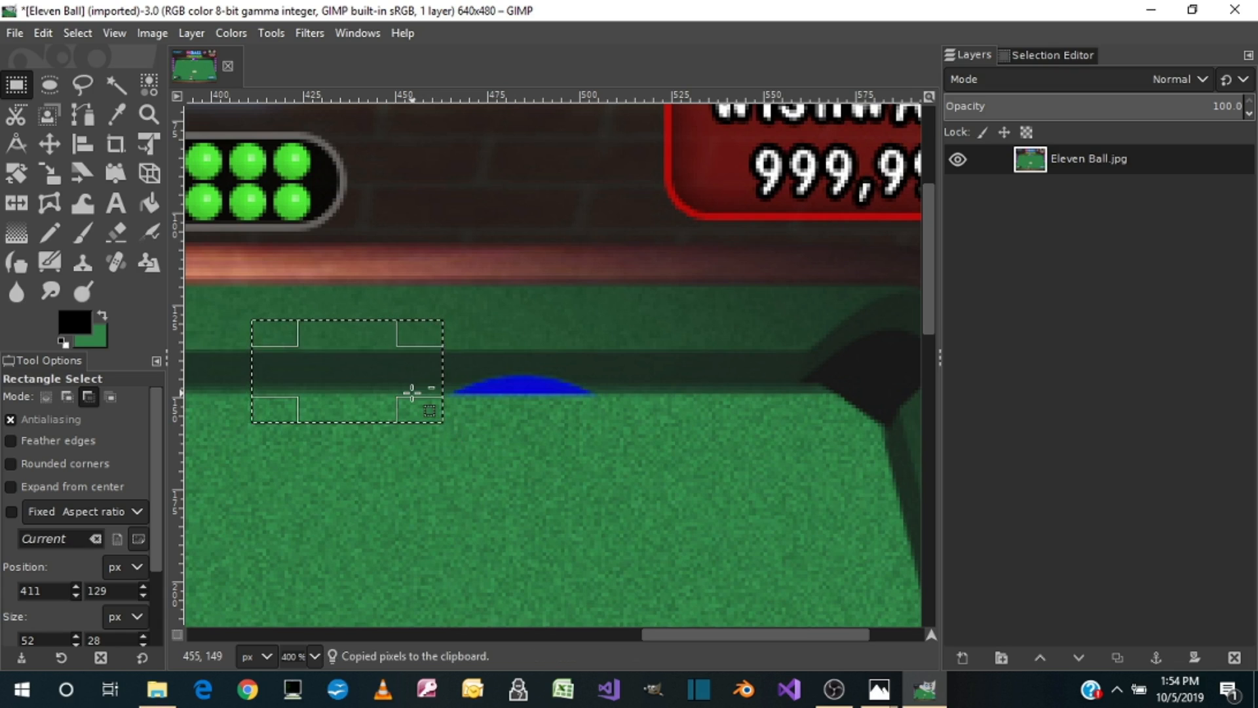
{"action": "key", "text": "ctrl+v"}
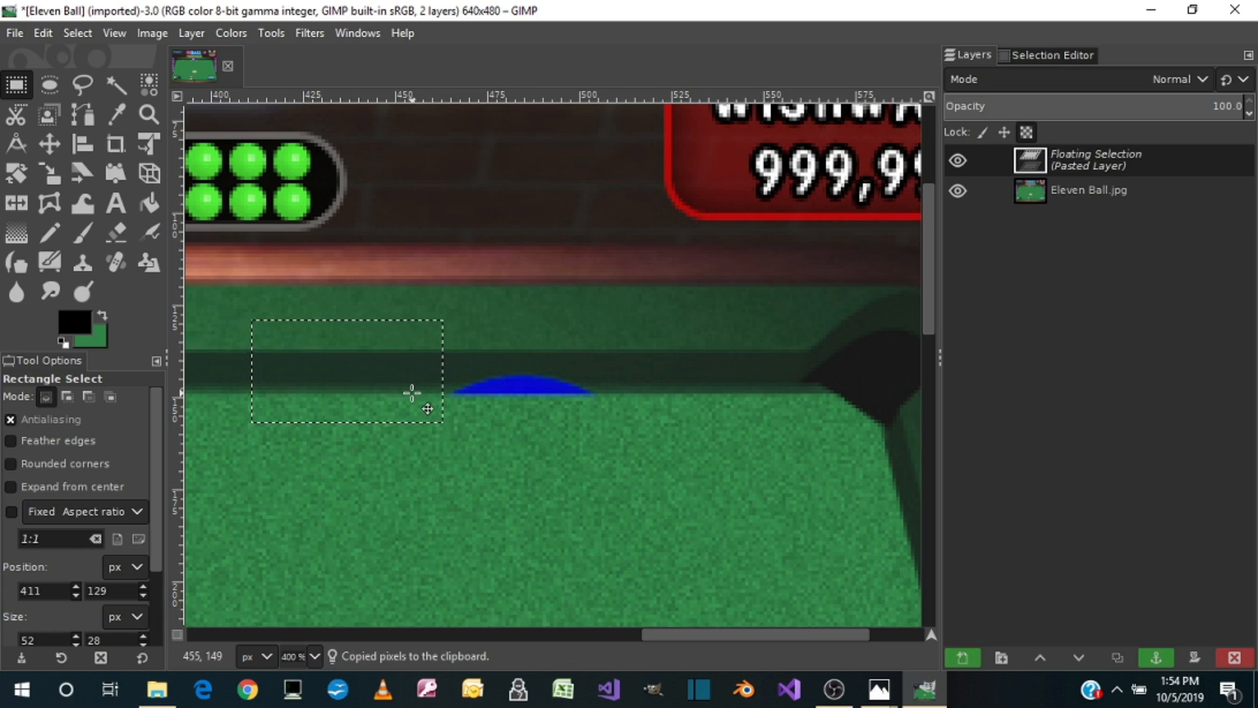
{"action": "left_click_drag", "start_coordinate": [347, 374], "coordinate": [520, 374]}
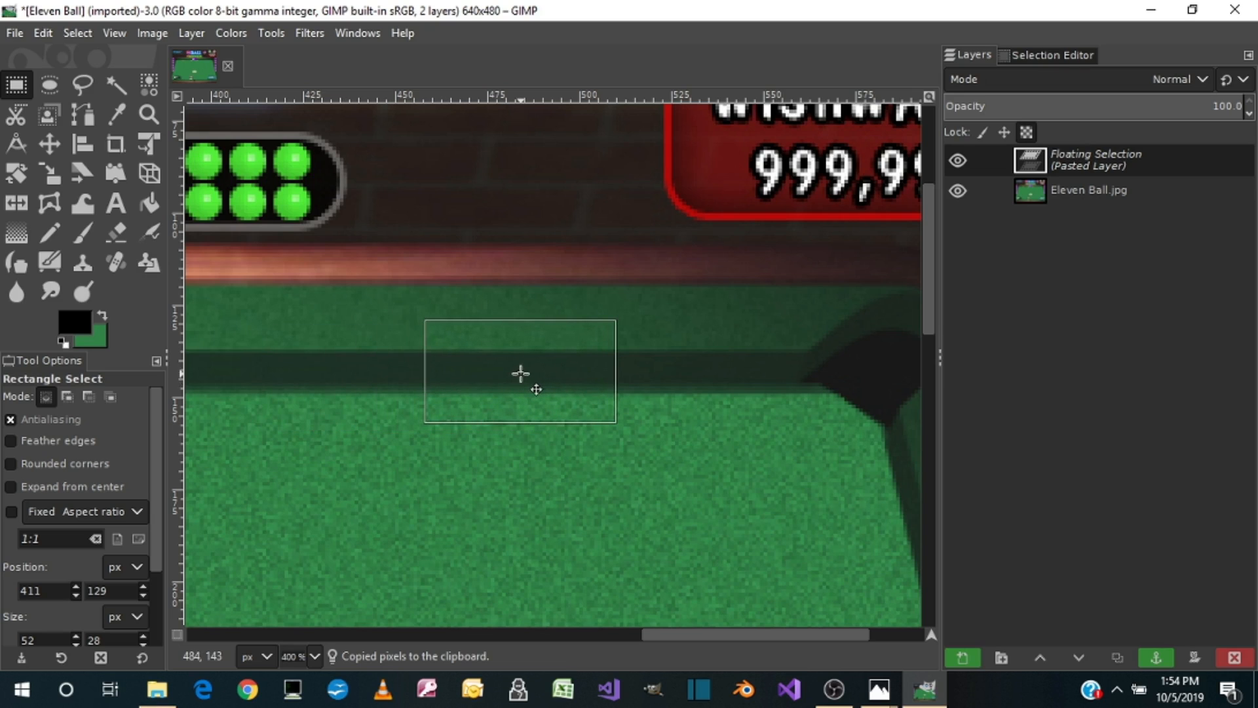
{"action": "left_click", "coordinate": [463, 476]}
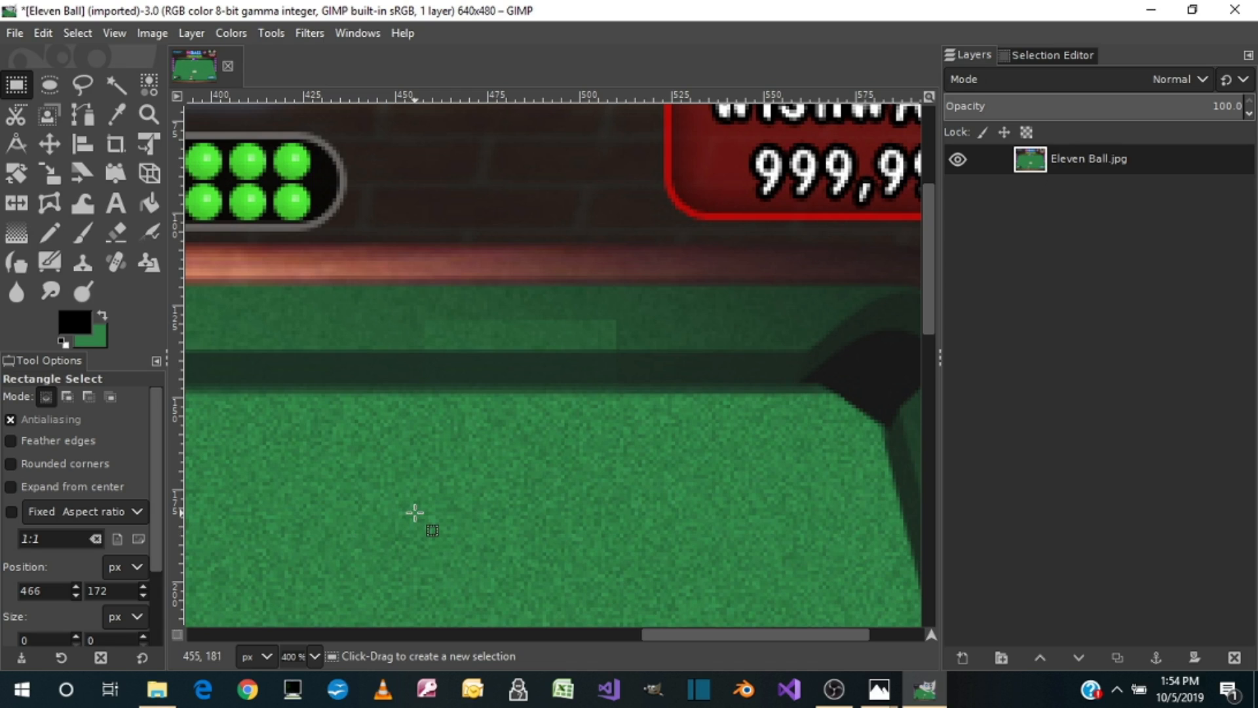
Step: Undo the anchoring, shift the pasted patch left so it covers only the left half of the blue remnant, and anchor it
{"action": "key", "text": "ctrl+z"}
{"action": "left_click_drag", "start_coordinate": [541, 392], "coordinate": [449, 391]}
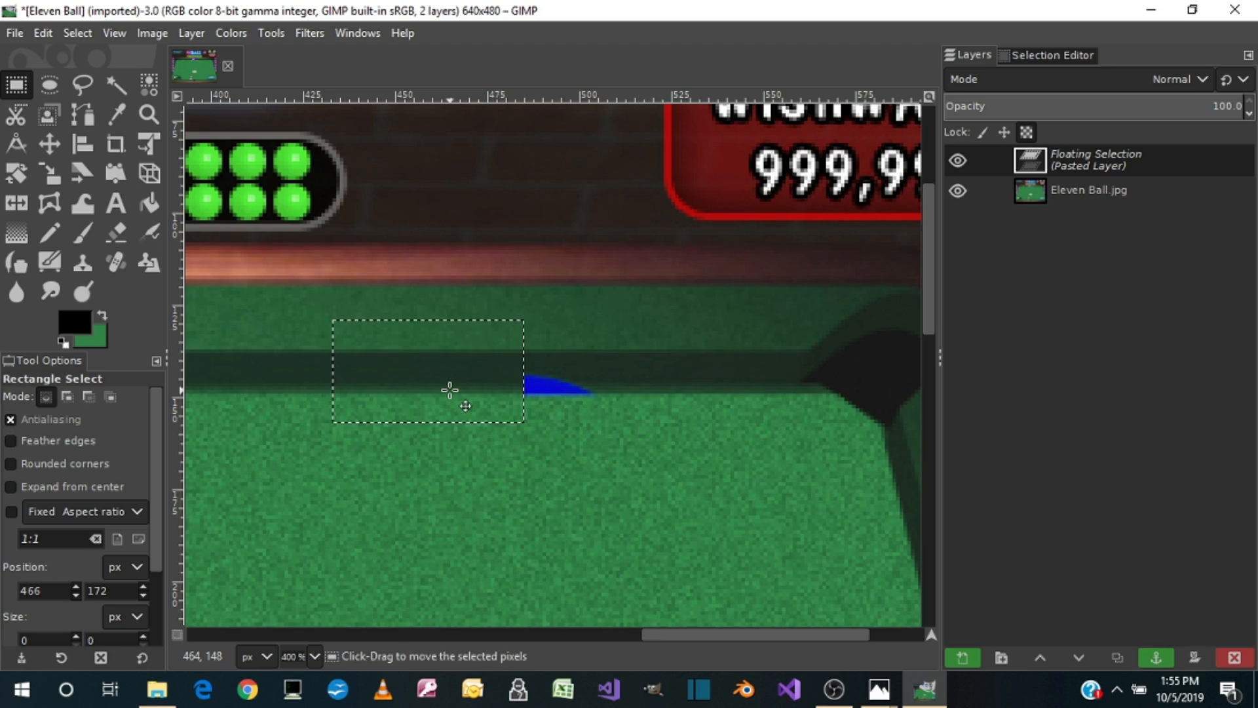
{"action": "left_click", "coordinate": [654, 451]}
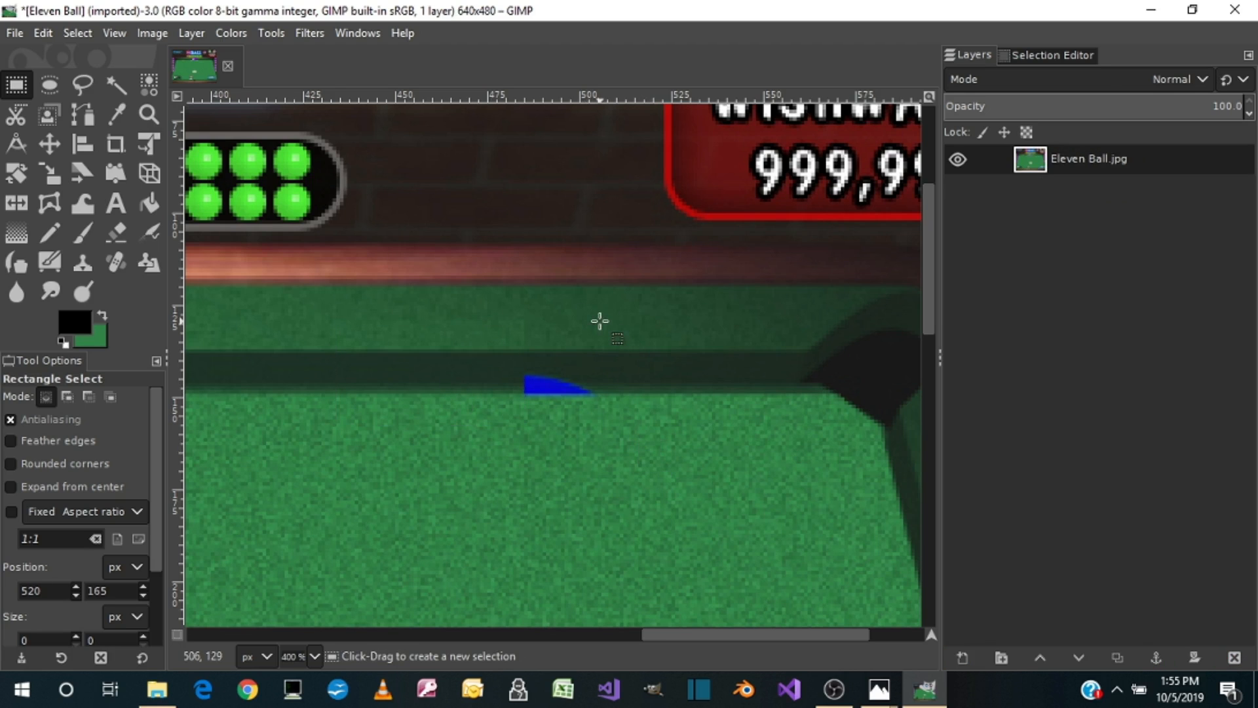
Step: Try to cover the rest of the blue remnant with a 28 × 28 px patch copied from the cushion to its right
{"action": "left_click_drag", "start_coordinate": [620, 320], "coordinate": [594, 401]}
{"action": "key", "text": "ctrl+c"}
{"action": "key", "text": "ctrl+v"}
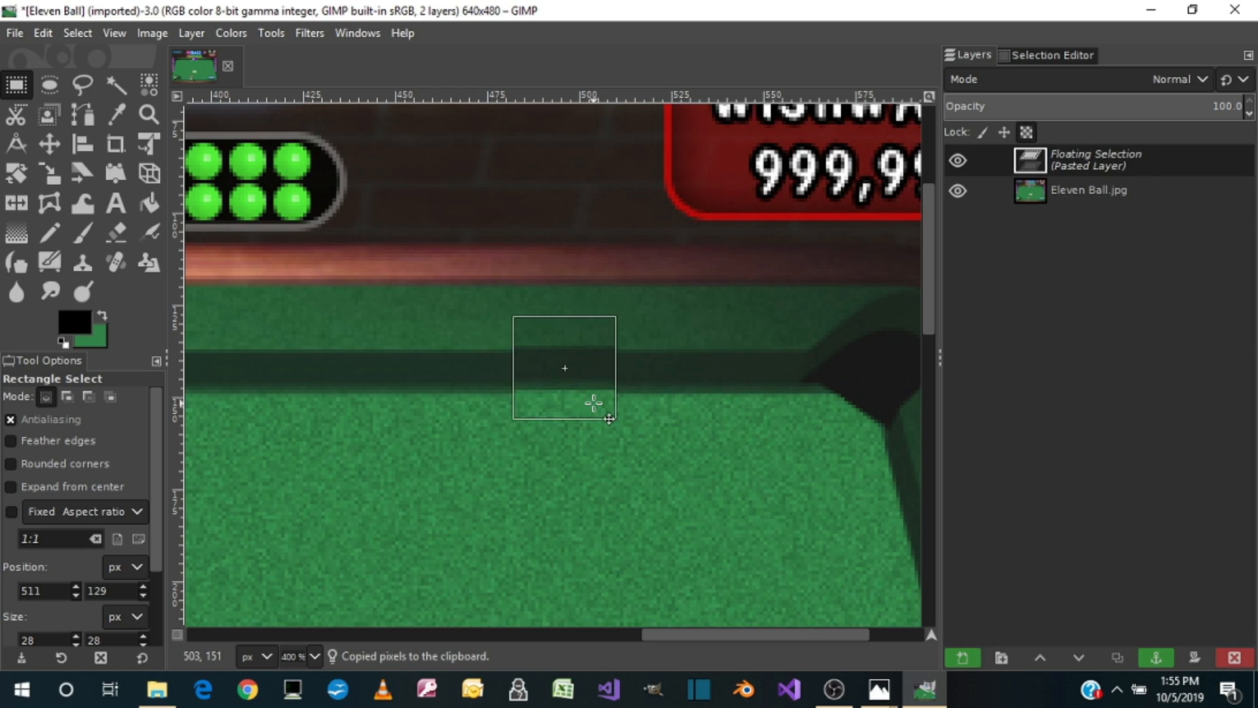
{"action": "left_click", "coordinate": [638, 493]}
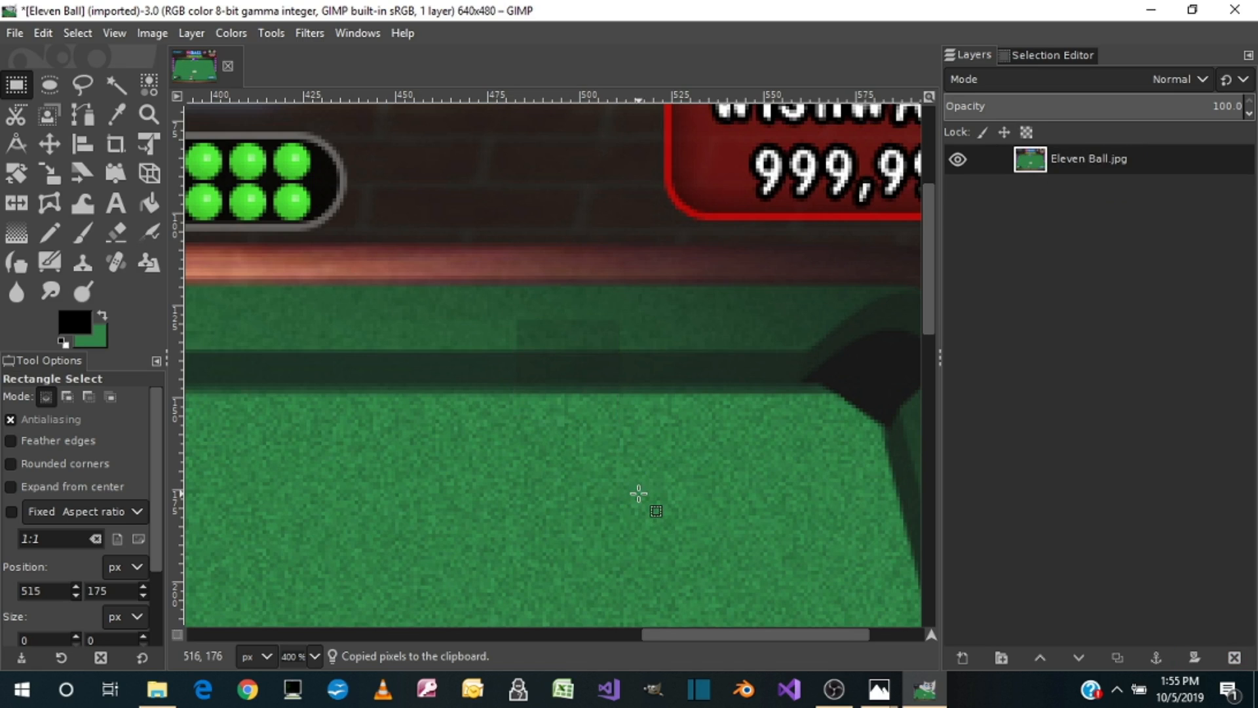
Step: Undo back to the first floating patch, move it right over the remaining blue sliver, and anchor it
{"action": "key", "text": "ctrl+z"}
{"action": "key", "text": "ctrl+z"}
{"action": "key", "text": "ctrl+z"}
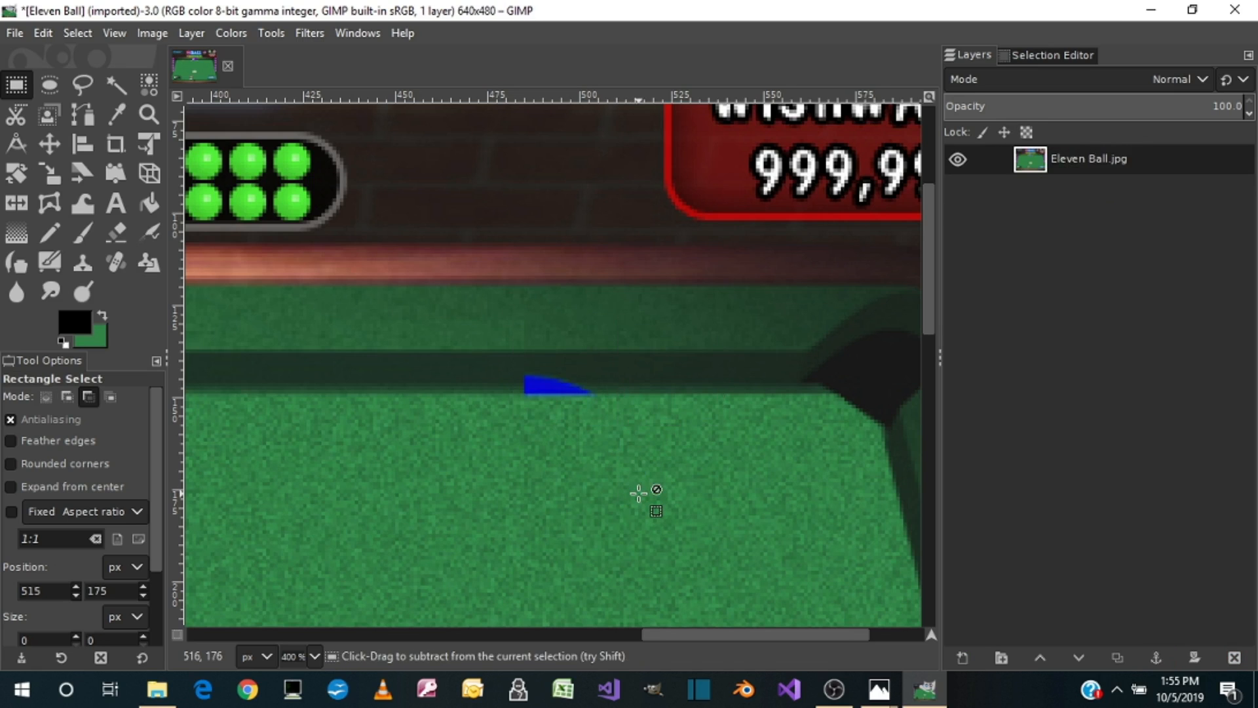
{"action": "key", "text": "ctrl+z"}
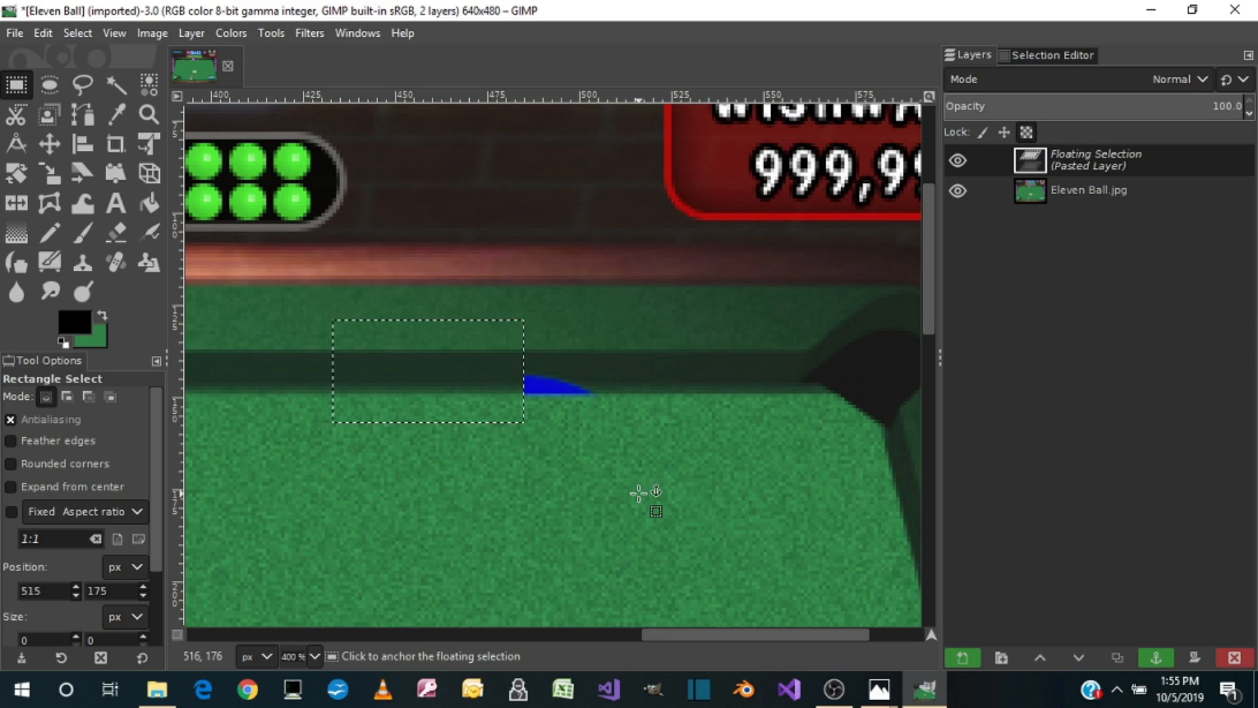
{"action": "left_click_drag", "start_coordinate": [373, 393], "coordinate": [447, 397]}
{"action": "left_click", "coordinate": [472, 477]}
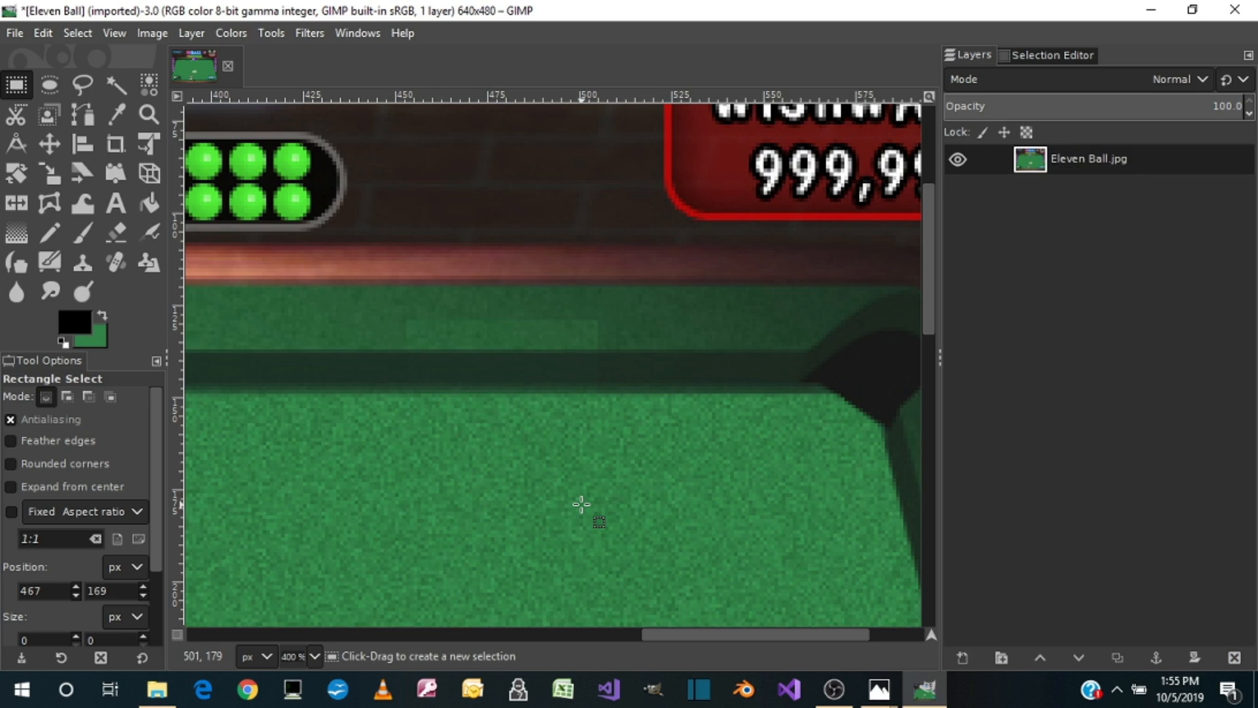
Step: Undo the cushion patching attempts back to the original blue remnant with no pasted patch
{"action": "key", "text": "ctrl+v"}
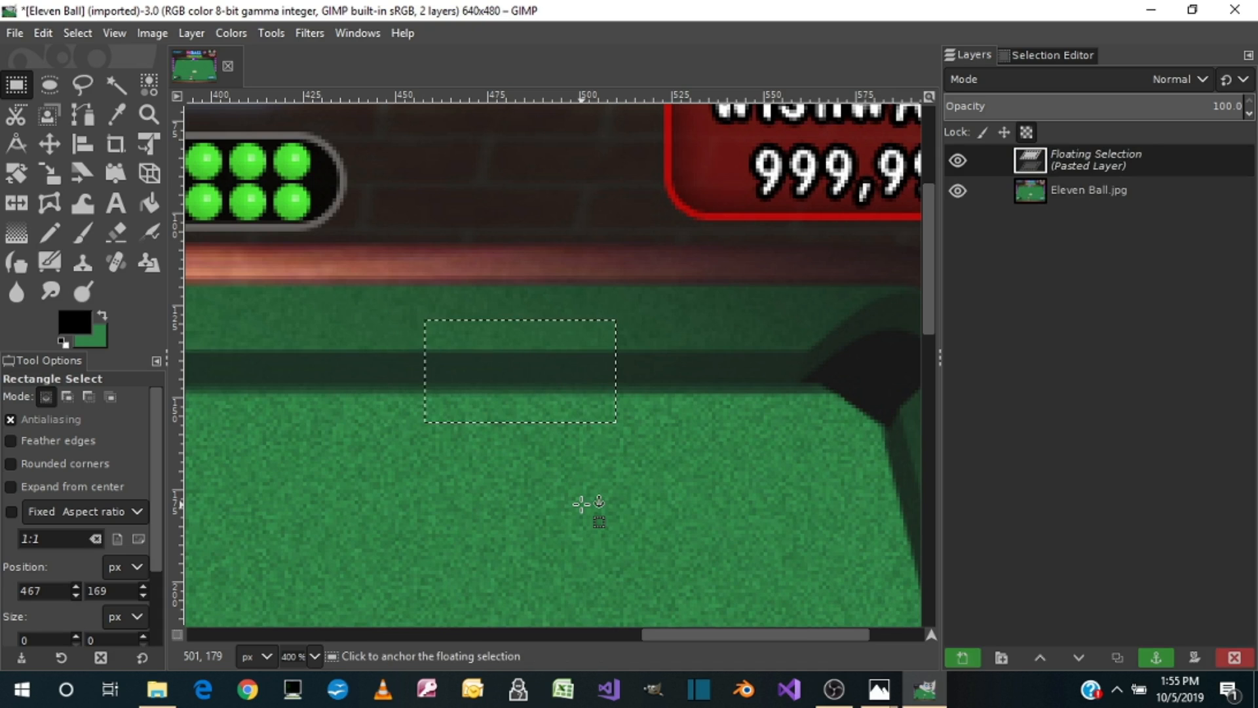
{"action": "key", "text": "ctrl+z"}
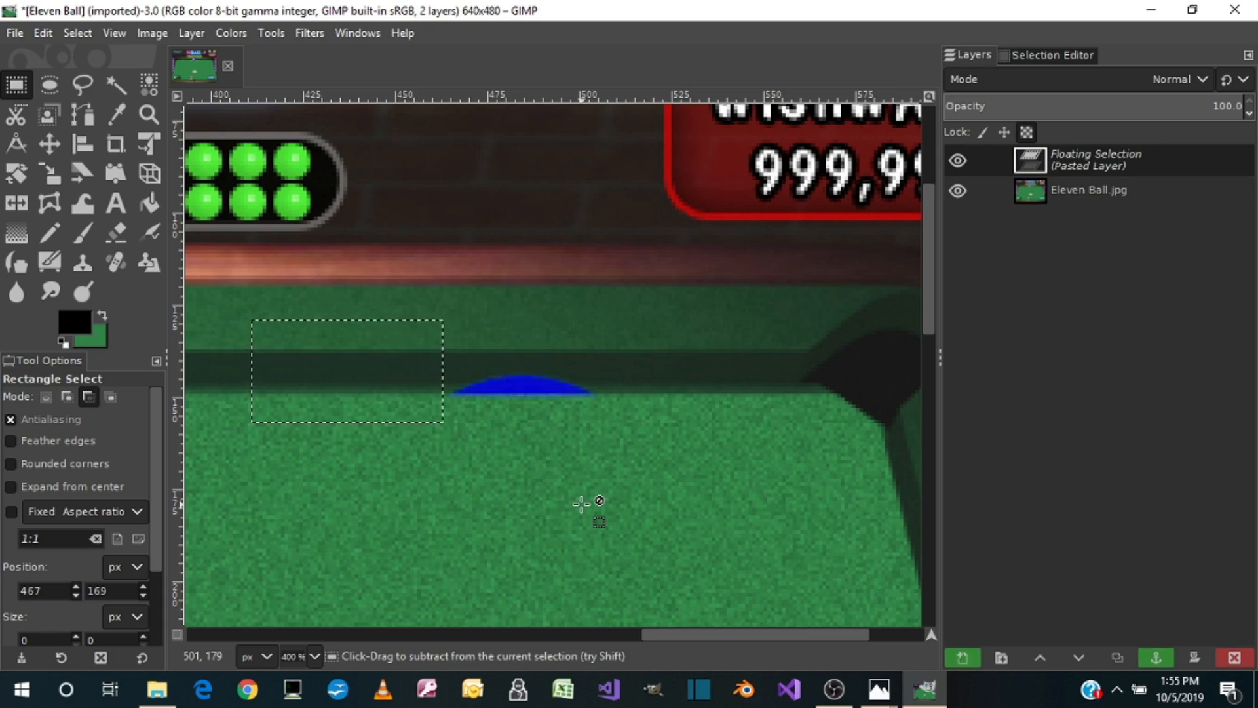
{"action": "key", "text": "ctrl+z"}
{"action": "key", "text": "ctrl+z"}
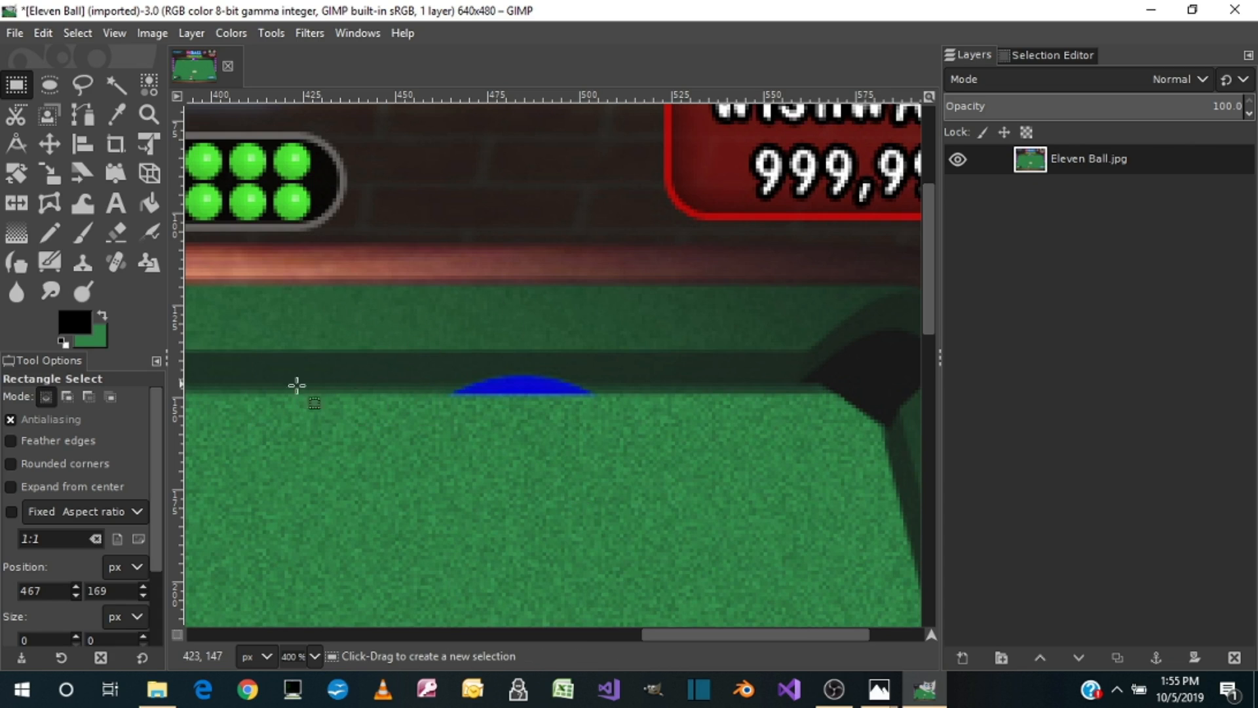
Step: Copy a 44 × 13 px strip of the cushion's lower edge, paste it over the blue ball remnant, and anchor it
{"action": "left_click_drag", "start_coordinate": [270, 364], "coordinate": [430, 411]}
{"action": "key", "text": "ctrl+c"}
{"action": "key", "text": "ctrl+v"}
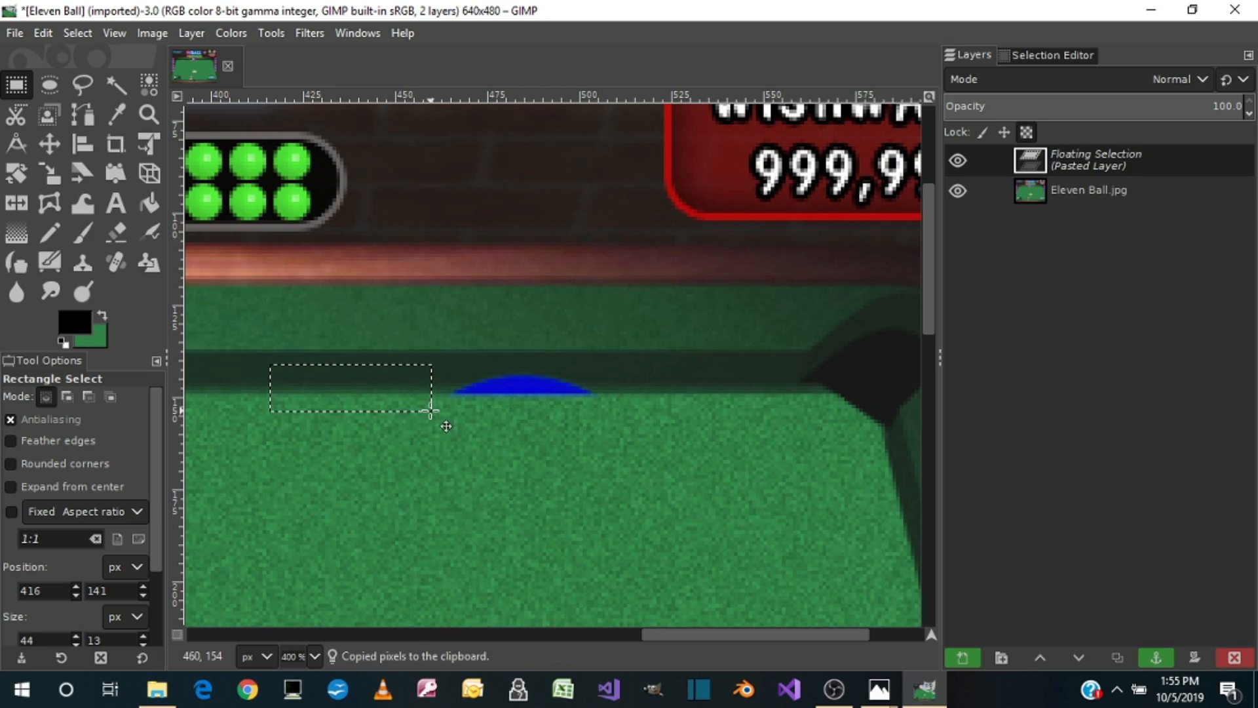
{"action": "left_click_drag", "start_coordinate": [333, 393], "coordinate": [511, 393]}
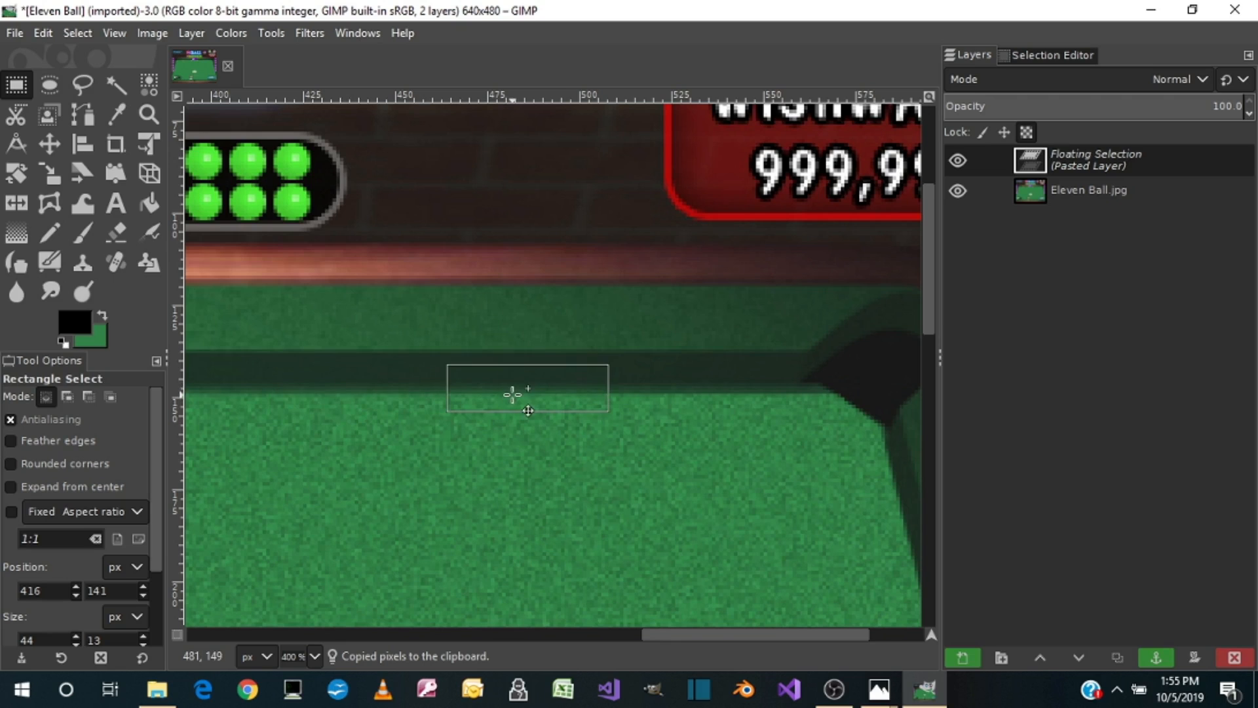
{"action": "left_click", "coordinate": [511, 453]}
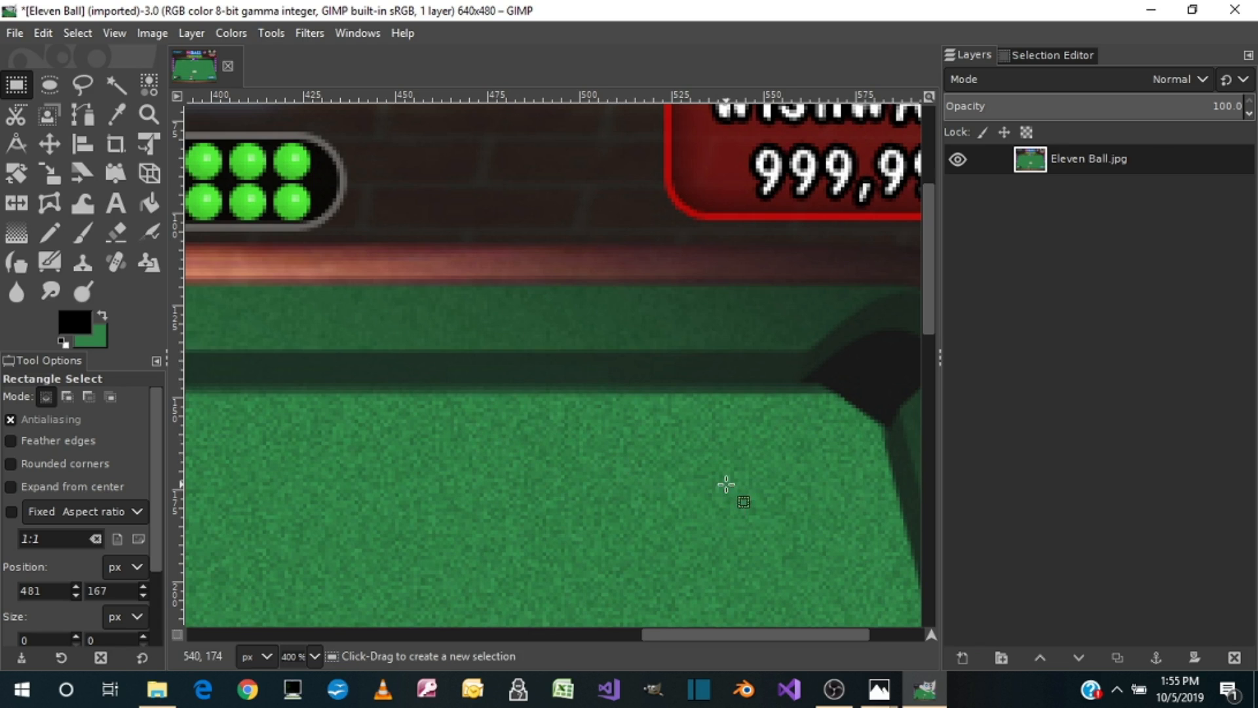
Step: Examine the right cushion beside the purple score markers for leftover ball fragments
{"action": "left_click_drag", "start_coordinate": [698, 636], "coordinate": [771, 612]}
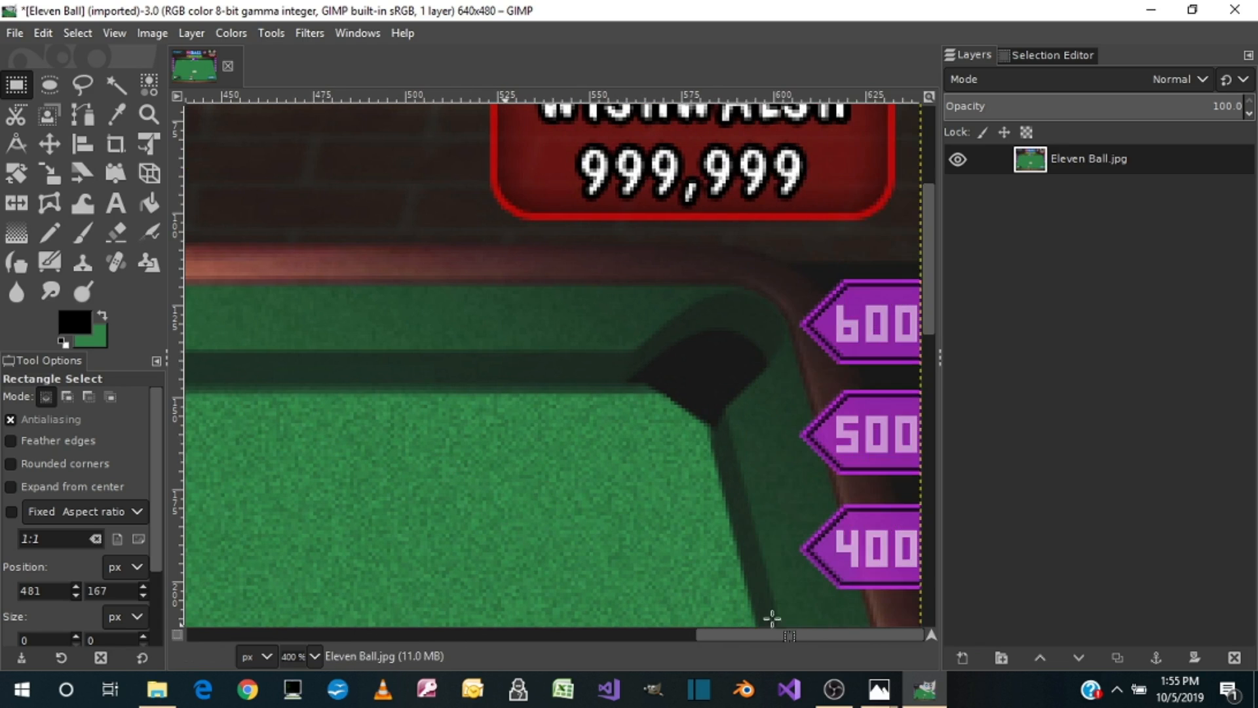
{"action": "scroll", "coordinate": [730, 426], "scroll_direction": "down", "scroll_amount": 5}
{"action": "scroll", "coordinate": [731, 426], "scroll_direction": "up", "scroll_amount": 2}
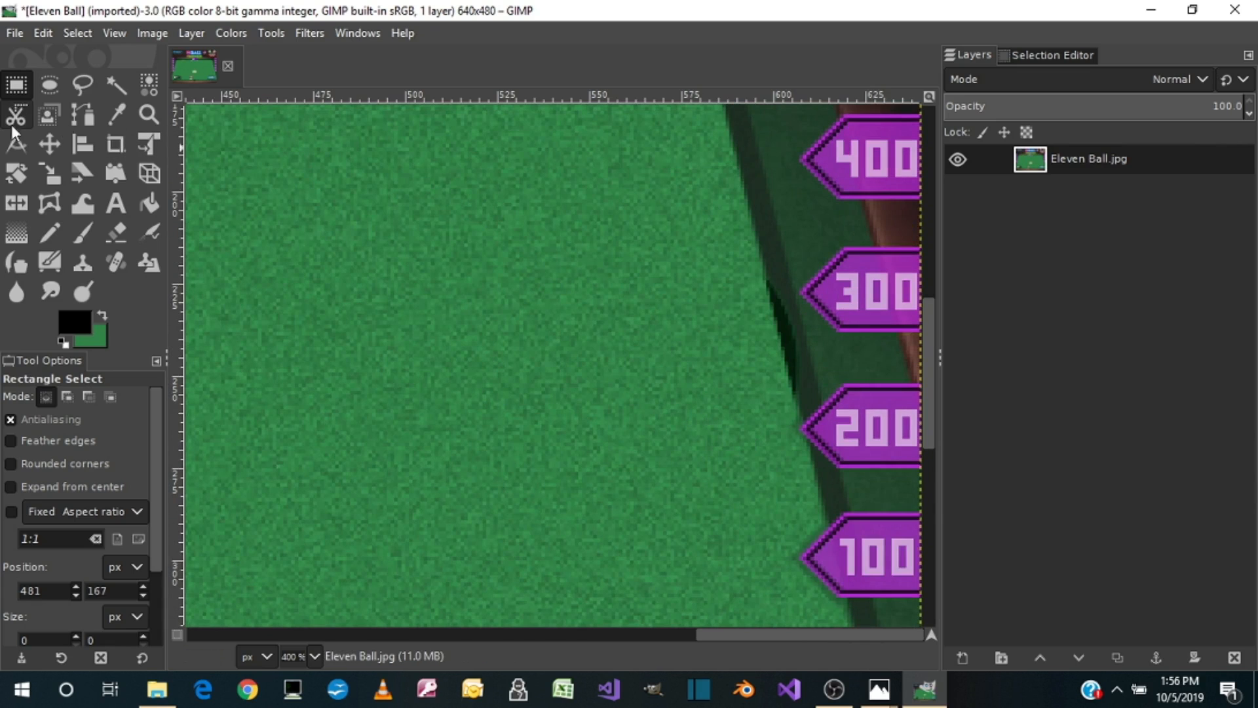
Step: Outline a free-form patch of clean right cushion edge and felt between the 400 and 300 markers
{"action": "left_click", "coordinate": [81, 89]}
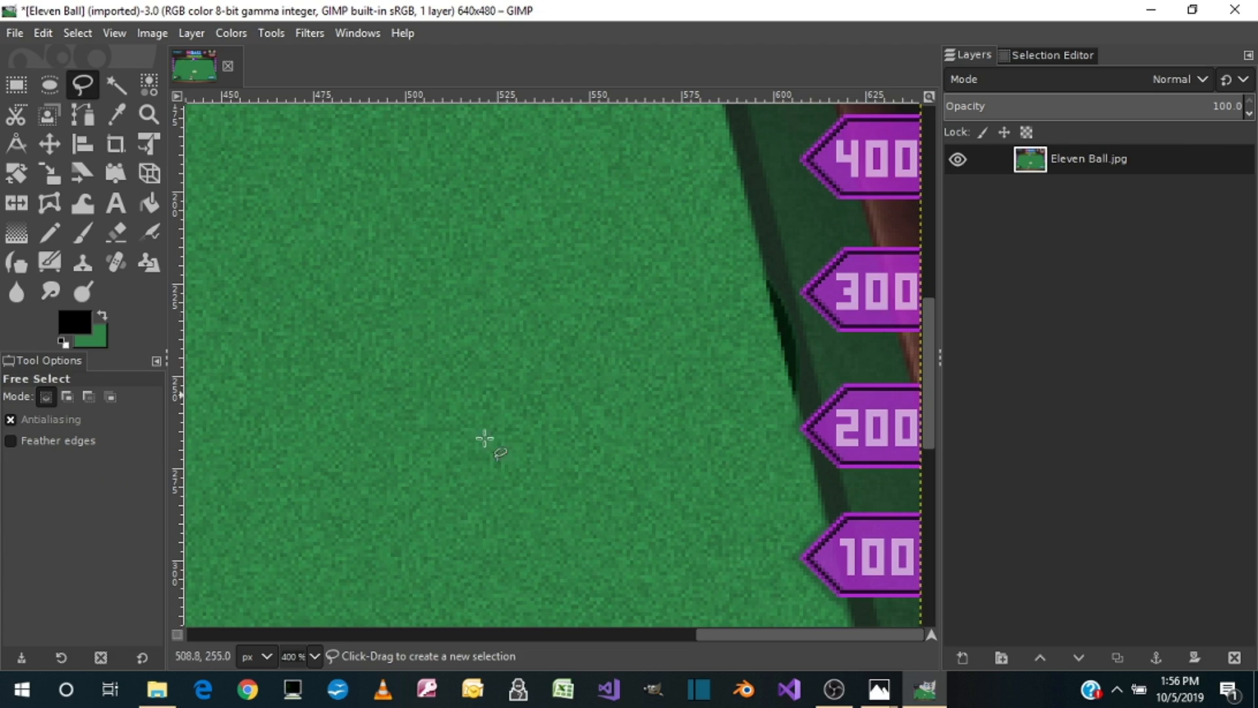
{"action": "left_click", "coordinate": [729, 225]}
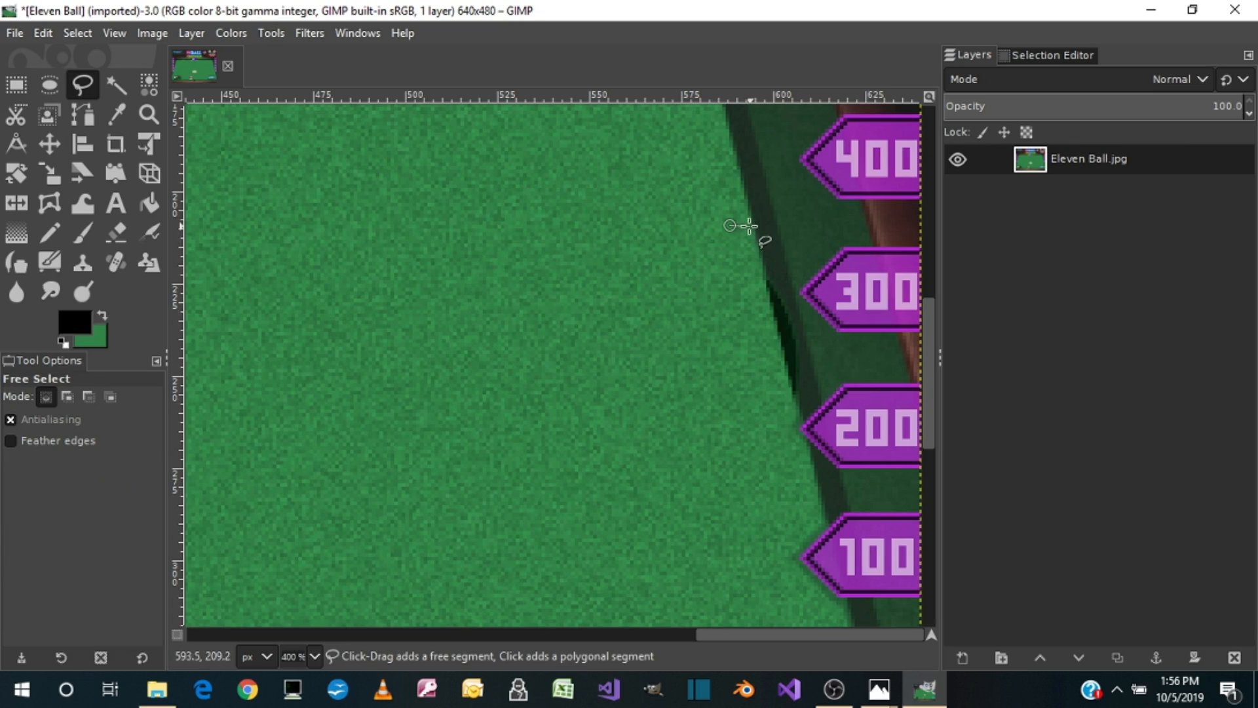
{"action": "key", "text": "Escape"}
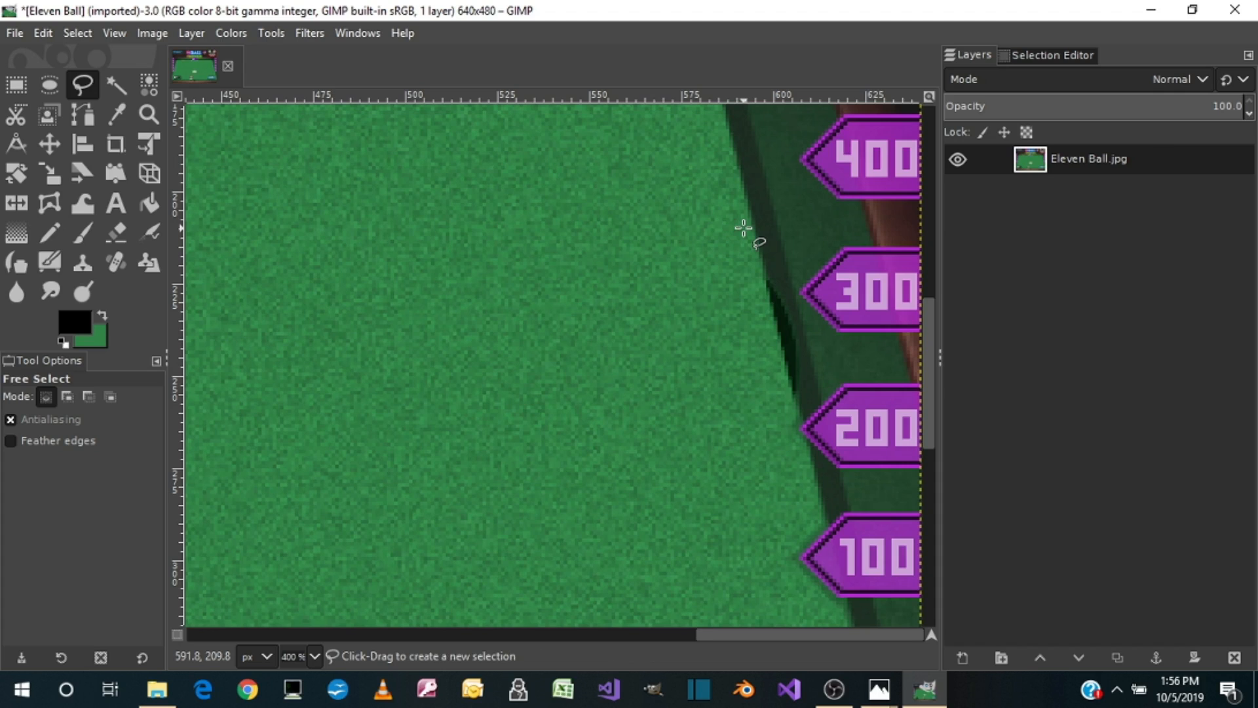
{"action": "left_click", "coordinate": [713, 138]}
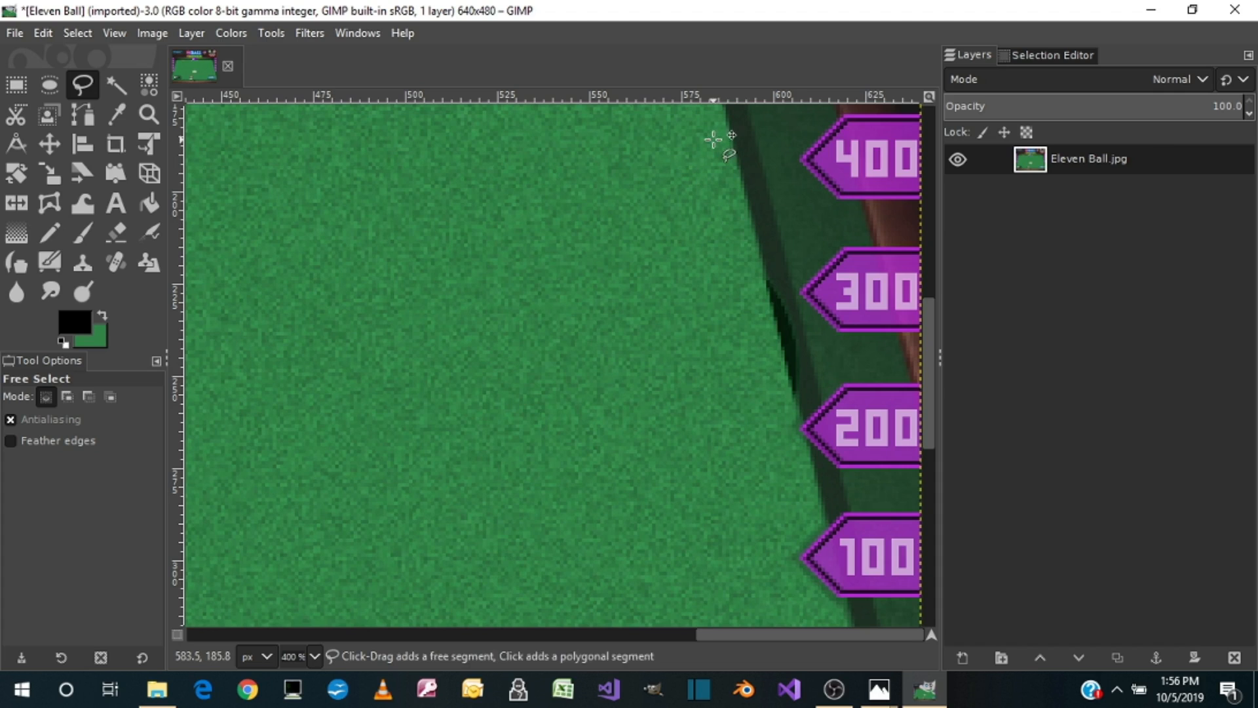
{"action": "left_click", "coordinate": [748, 137]}
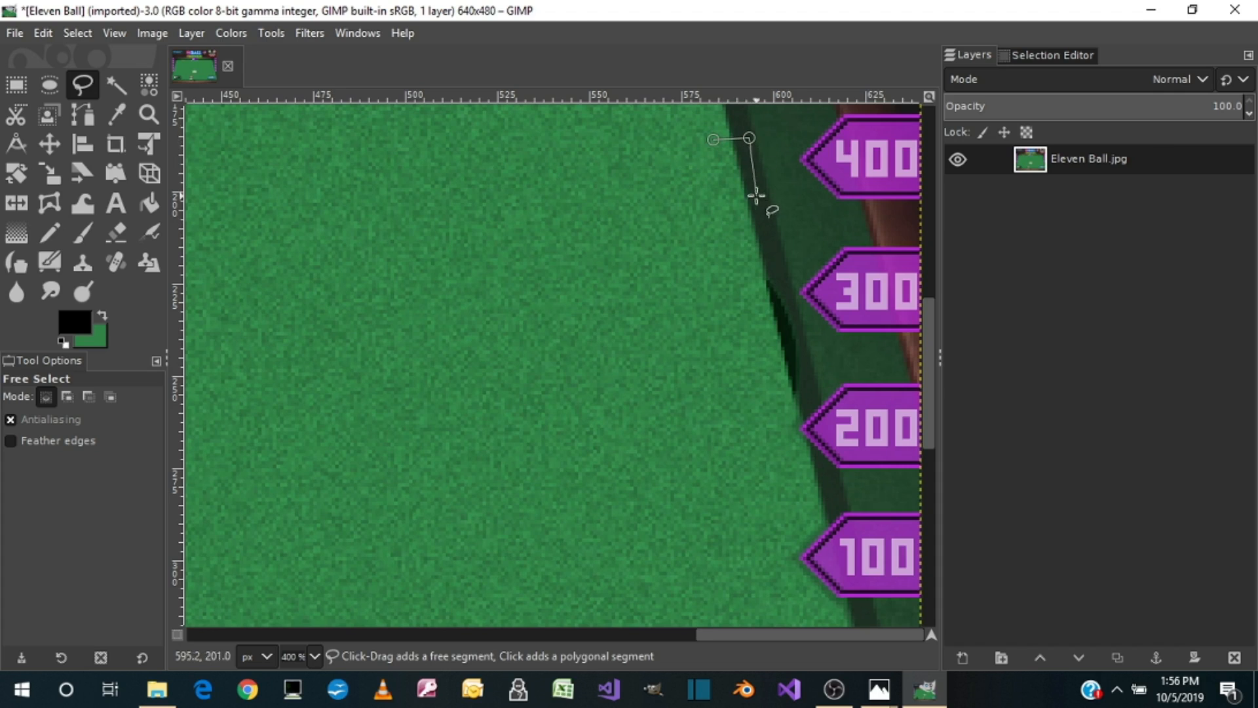
{"action": "left_click", "coordinate": [774, 247]}
{"action": "left_click", "coordinate": [720, 321]}
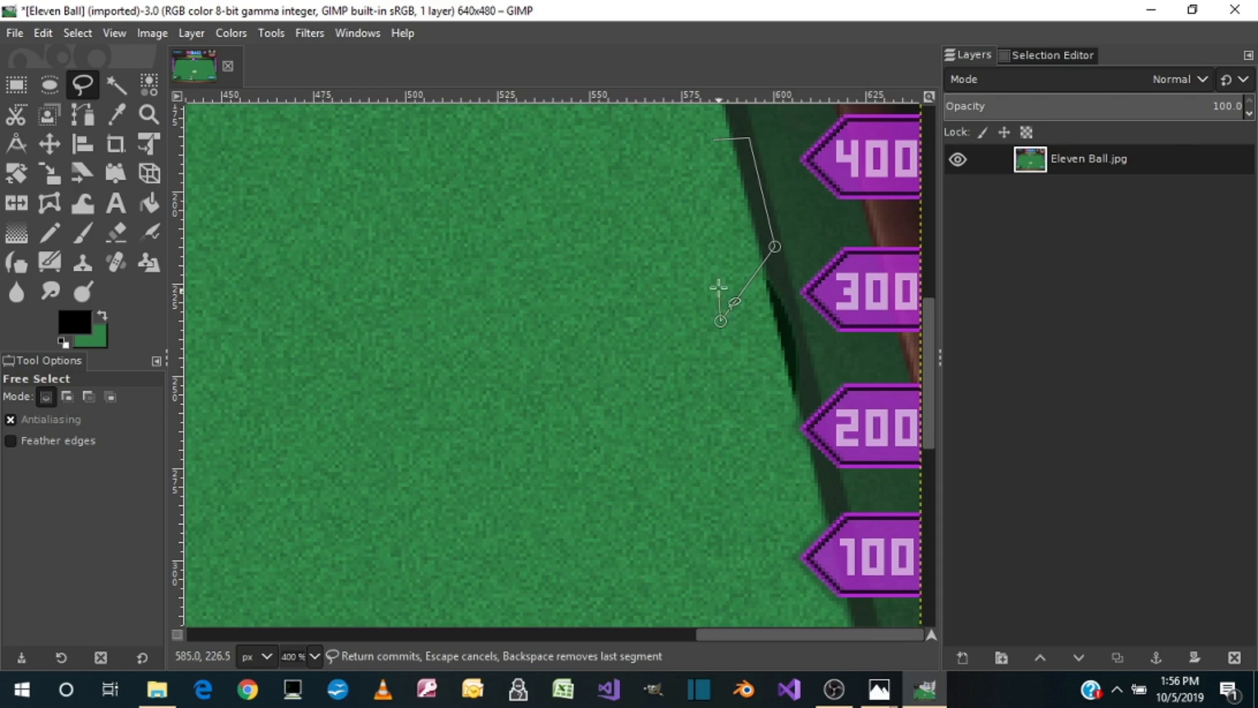
{"action": "left_click", "coordinate": [713, 139]}
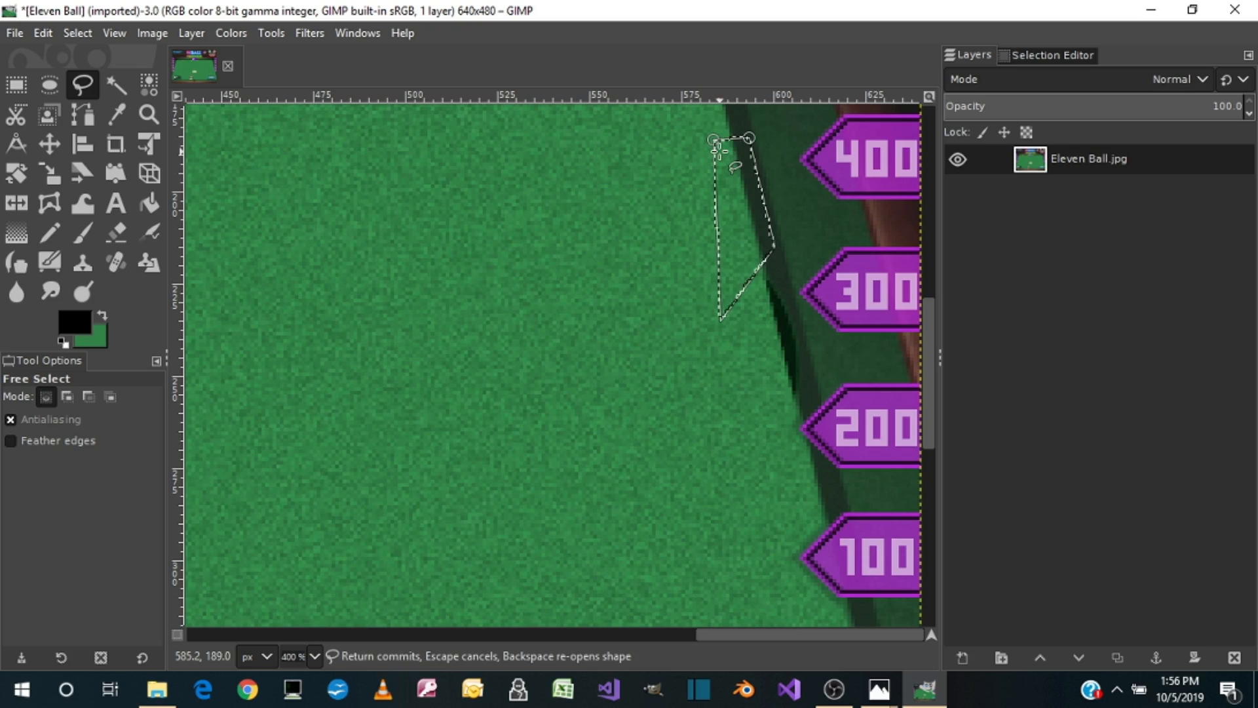
Step: Copy the outlined patch, paste it over the dark remnant on the right cushion edge between the 300 and 200 markers, and anchor it
{"action": "key", "text": "ctrl+c"}
{"action": "key", "text": "ctrl+v"}
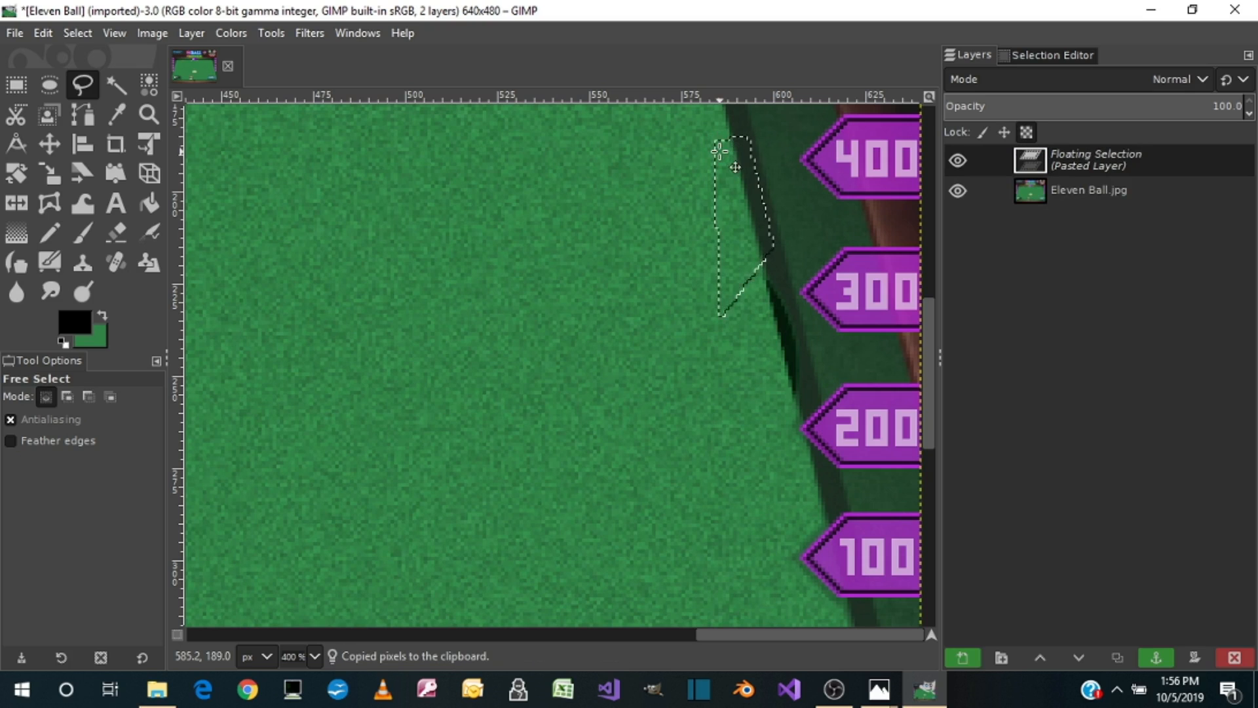
{"action": "left_click_drag", "start_coordinate": [727, 216], "coordinate": [769, 364]}
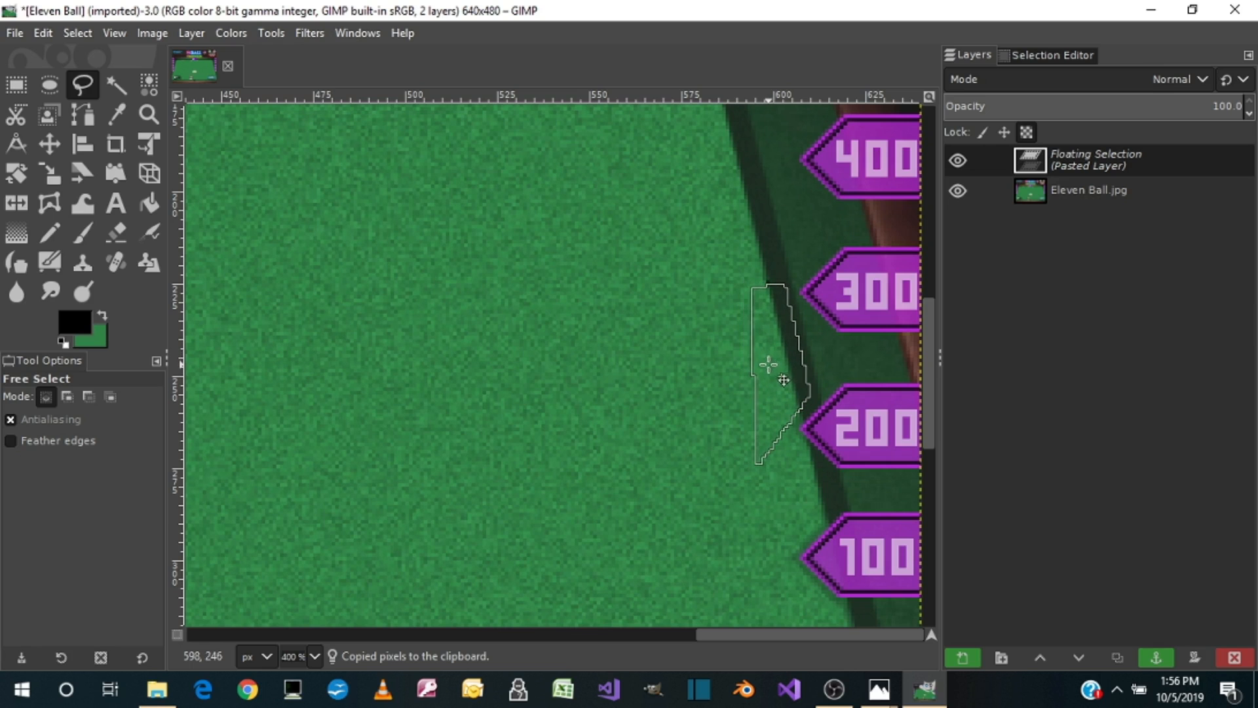
{"action": "left_click", "coordinate": [685, 396]}
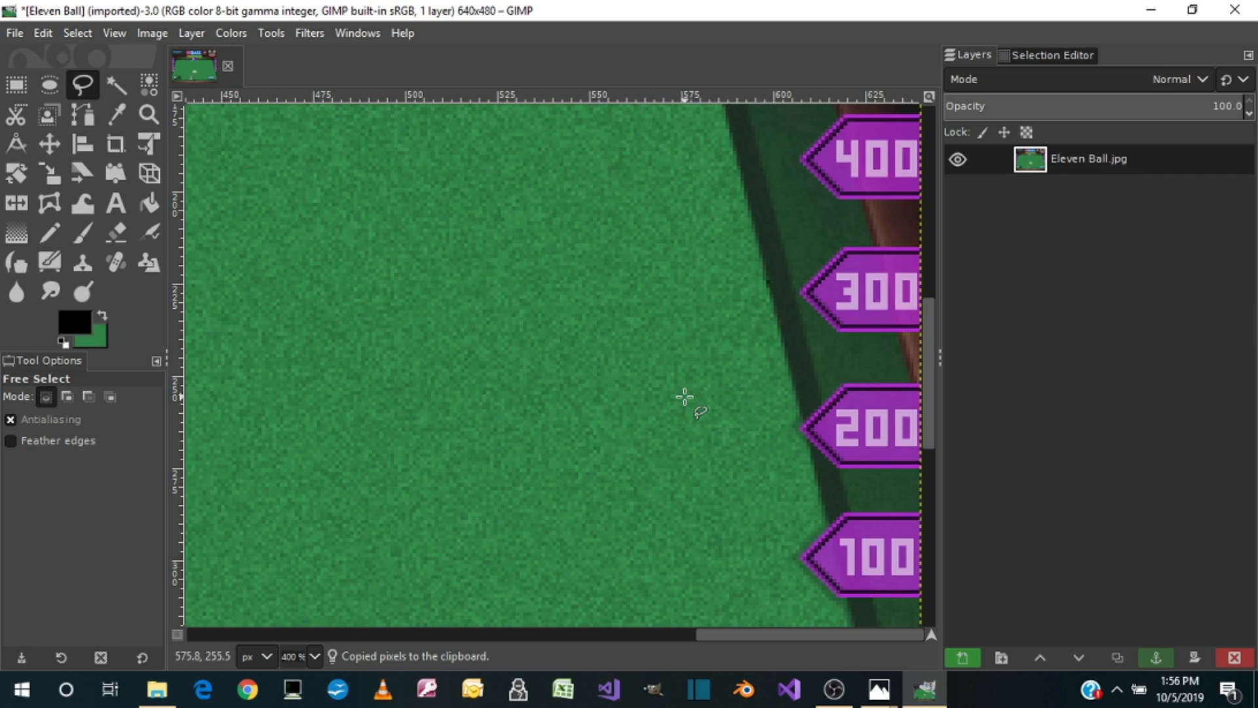
Step: Copy a 53 × 22 px strip of the bottom cushion edge, paste it over the dark remnant beside the pocket, and anchor it
{"action": "scroll", "coordinate": [685, 396], "scroll_direction": "down", "scroll_amount": 5}
{"action": "left_click_drag", "start_coordinate": [741, 635], "coordinate": [613, 662]}
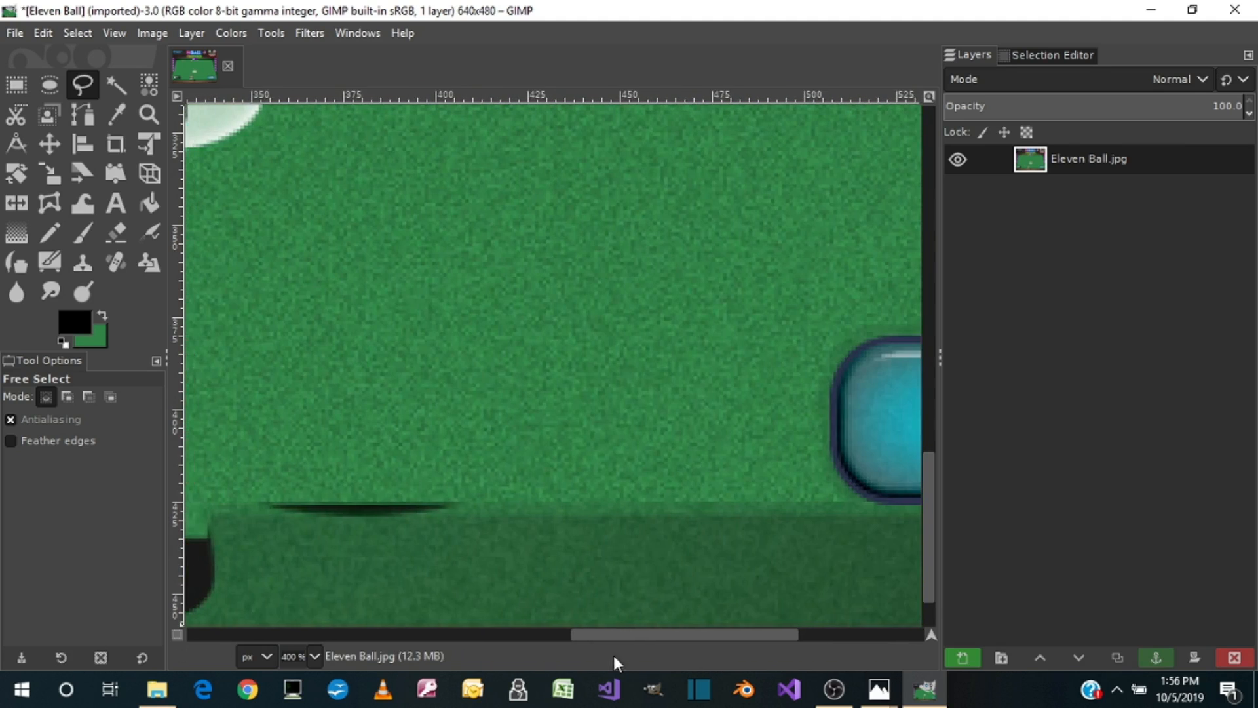
{"action": "left_click", "coordinate": [18, 84]}
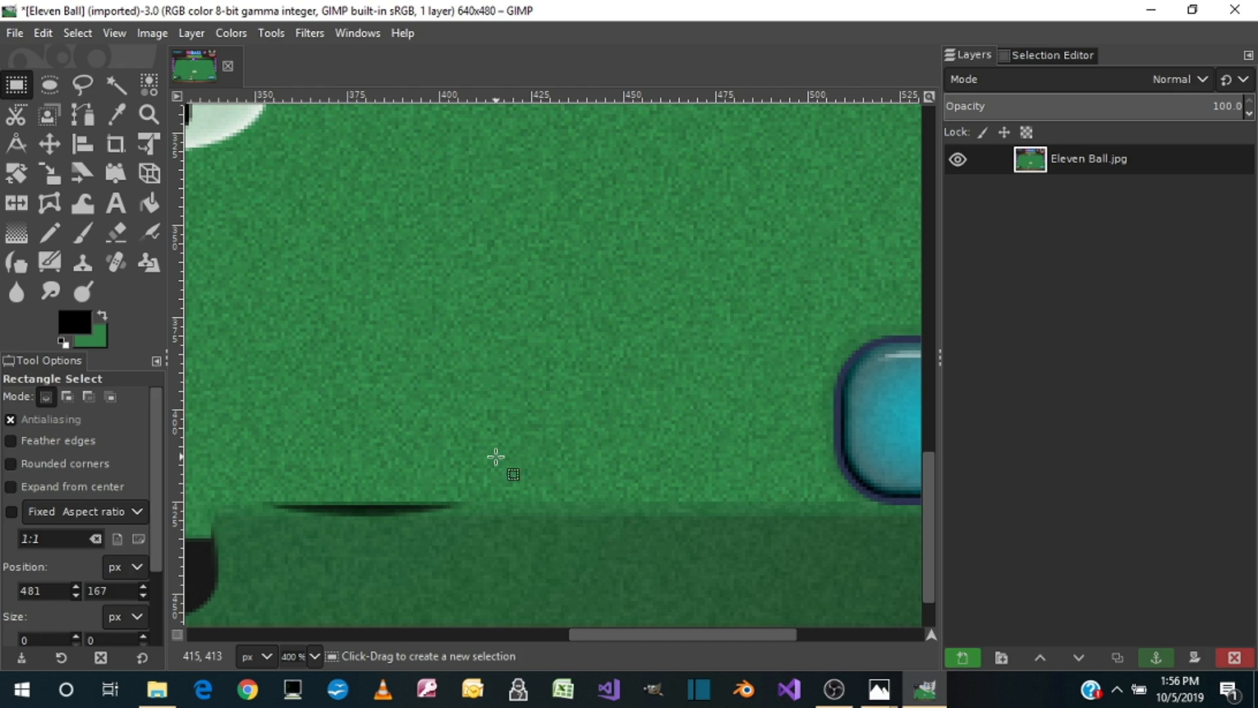
{"action": "left_click_drag", "start_coordinate": [493, 462], "coordinate": [689, 541]}
{"action": "key", "text": "ctrl+c"}
{"action": "key", "text": "ctrl+v"}
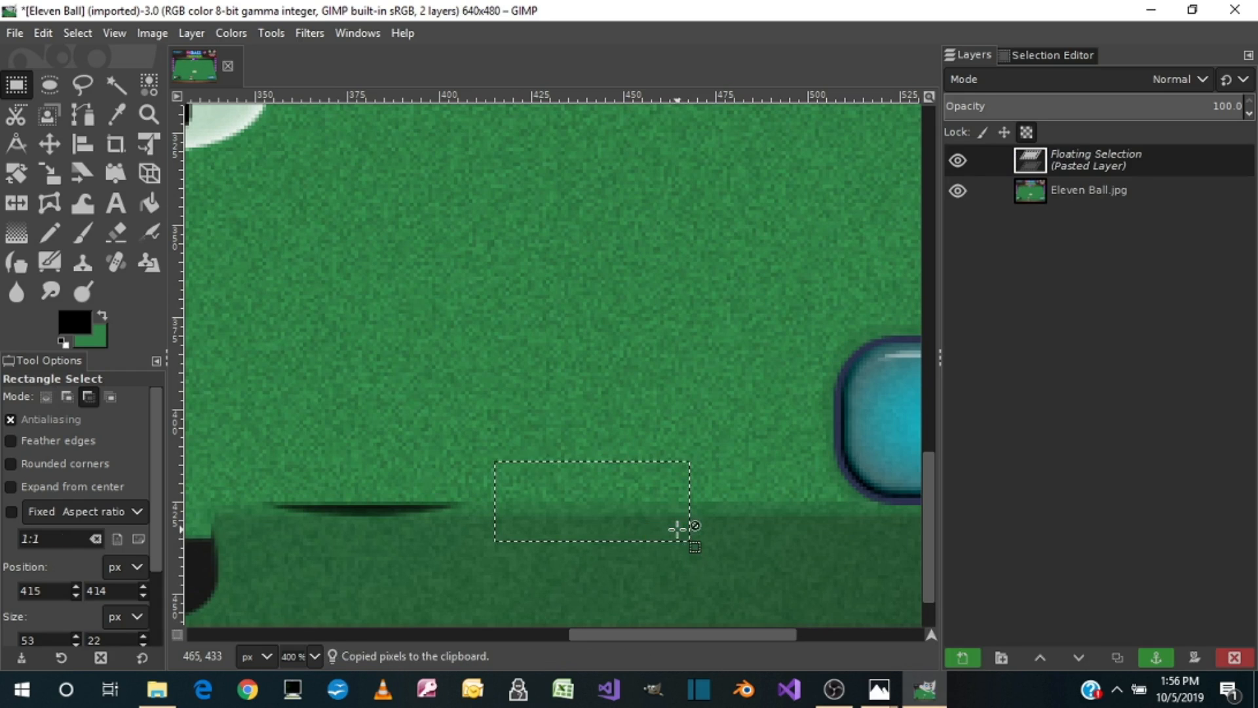
{"action": "left_click_drag", "start_coordinate": [642, 508], "coordinate": [403, 506]}
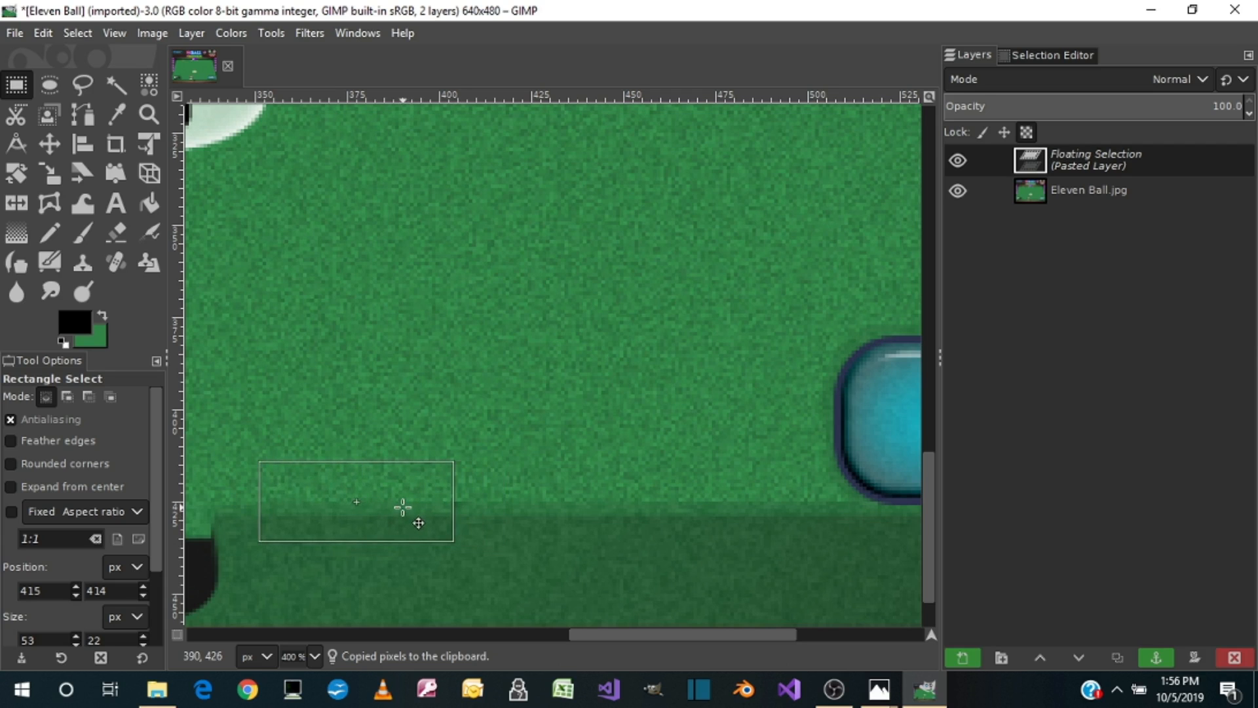
{"action": "left_click", "coordinate": [506, 462]}
Step: Outline a free-form patch of clean left cushion edge and felt between the 400 and 300 markers
{"action": "left_click_drag", "start_coordinate": [662, 632], "coordinate": [266, 662]}
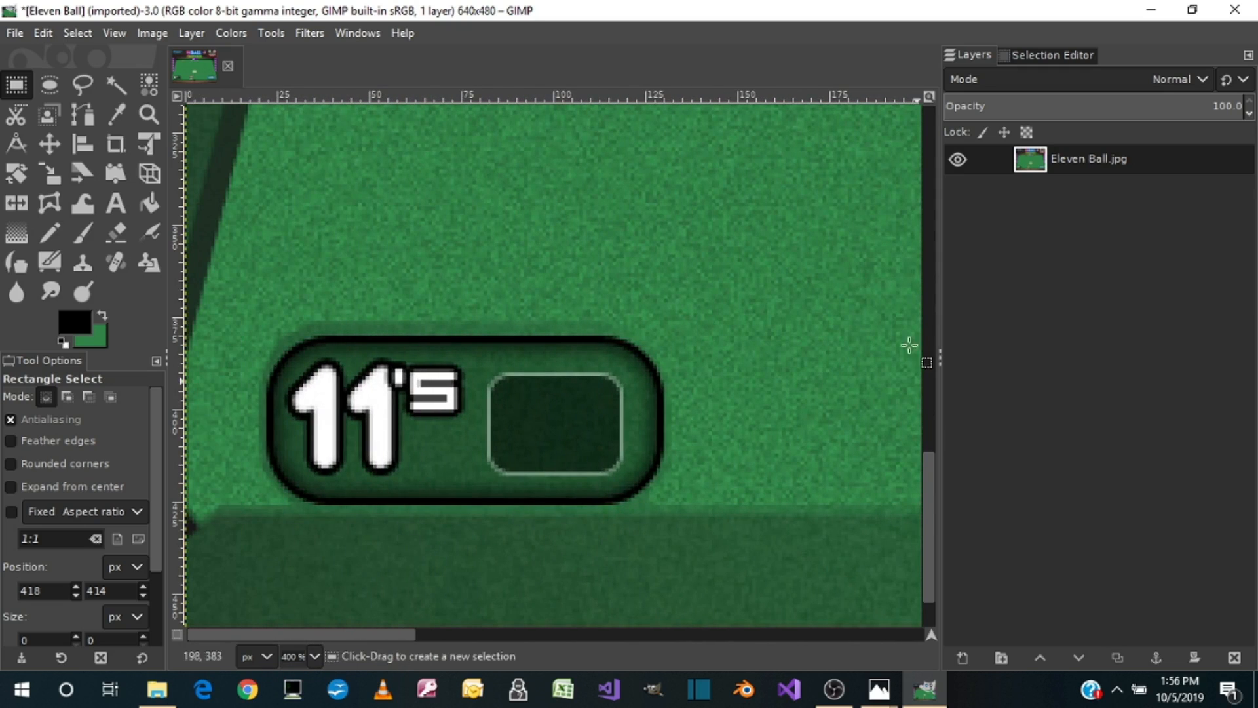
{"action": "scroll", "coordinate": [925, 489], "scroll_direction": "up", "scroll_amount": 2}
{"action": "scroll", "coordinate": [722, 391], "scroll_direction": "up", "scroll_amount": 6}
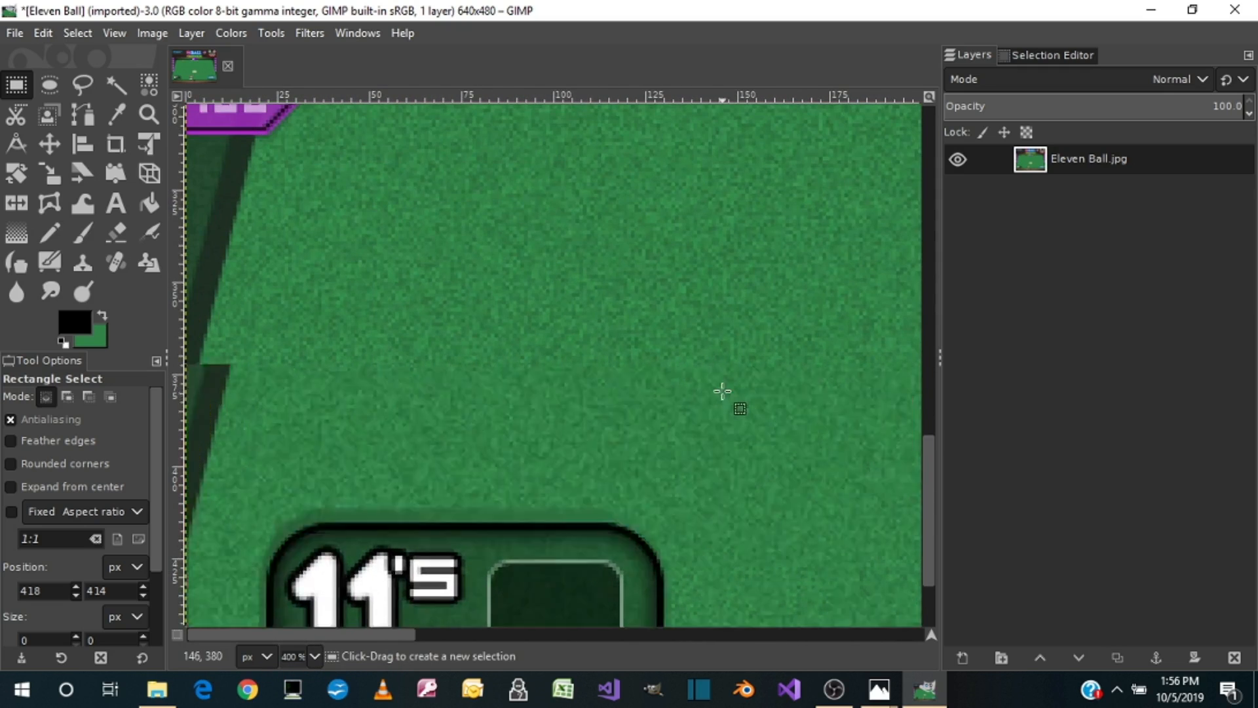
{"action": "scroll", "coordinate": [665, 438], "scroll_direction": "down", "scroll_amount": 2}
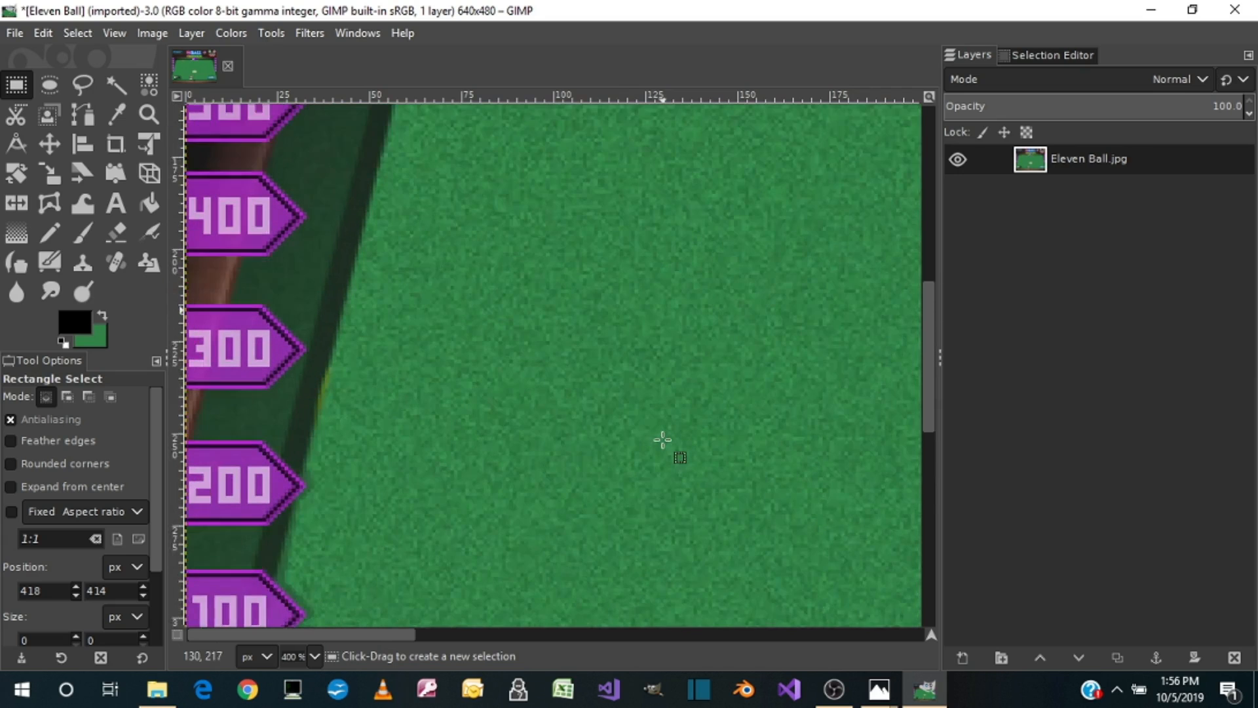
{"action": "scroll", "coordinate": [443, 322], "scroll_direction": "up", "scroll_amount": 1}
{"action": "left_click", "coordinate": [89, 83]}
{"action": "left_click", "coordinate": [349, 224]}
{"action": "left_click", "coordinate": [405, 233]}
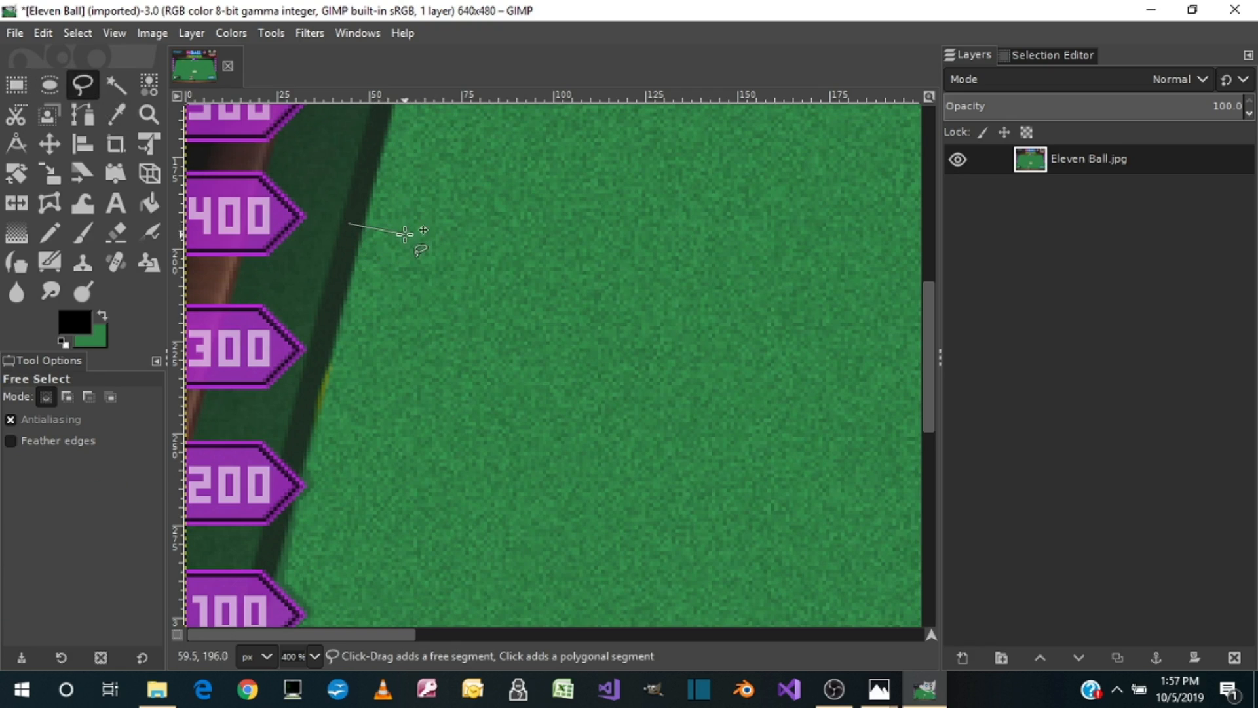
{"action": "left_click", "coordinate": [363, 374]}
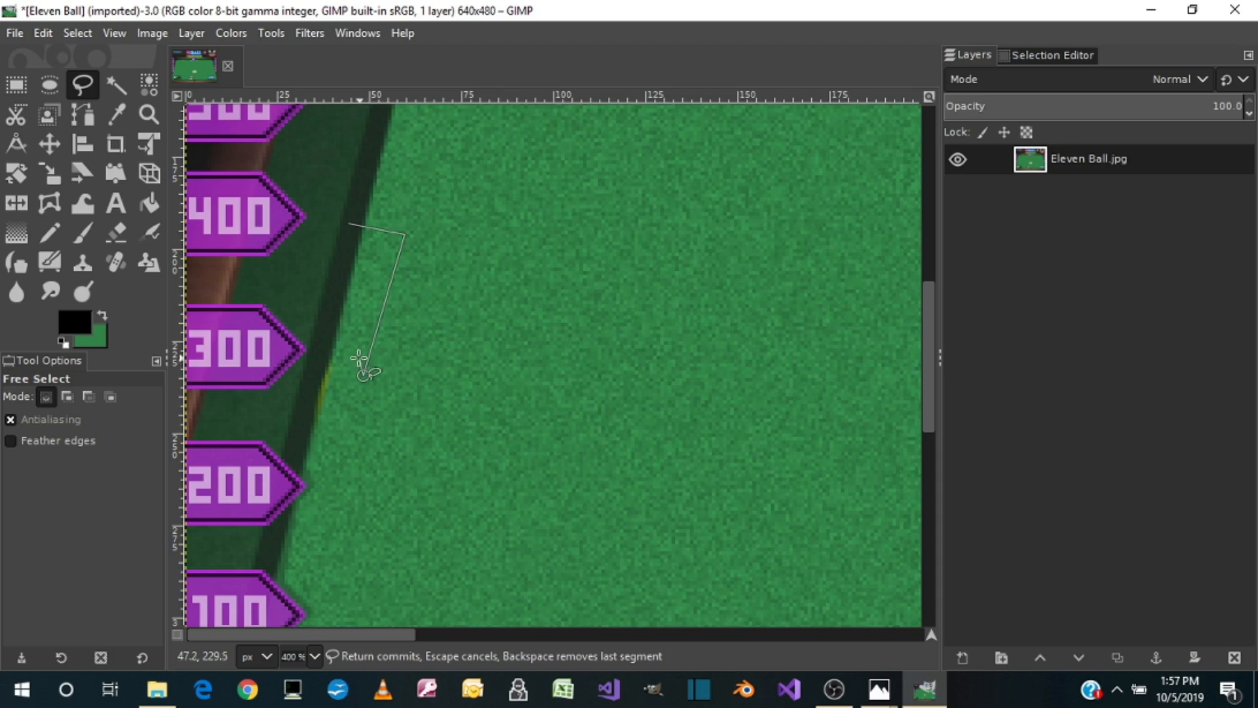
{"action": "left_click", "coordinate": [332, 312]}
{"action": "left_click", "coordinate": [348, 224]}
Step: Copy the outlined patch, paste it over the yellow remnant on the left cushion edge beside the 300 marker, and anchor it
{"action": "key", "text": "ctrl+c"}
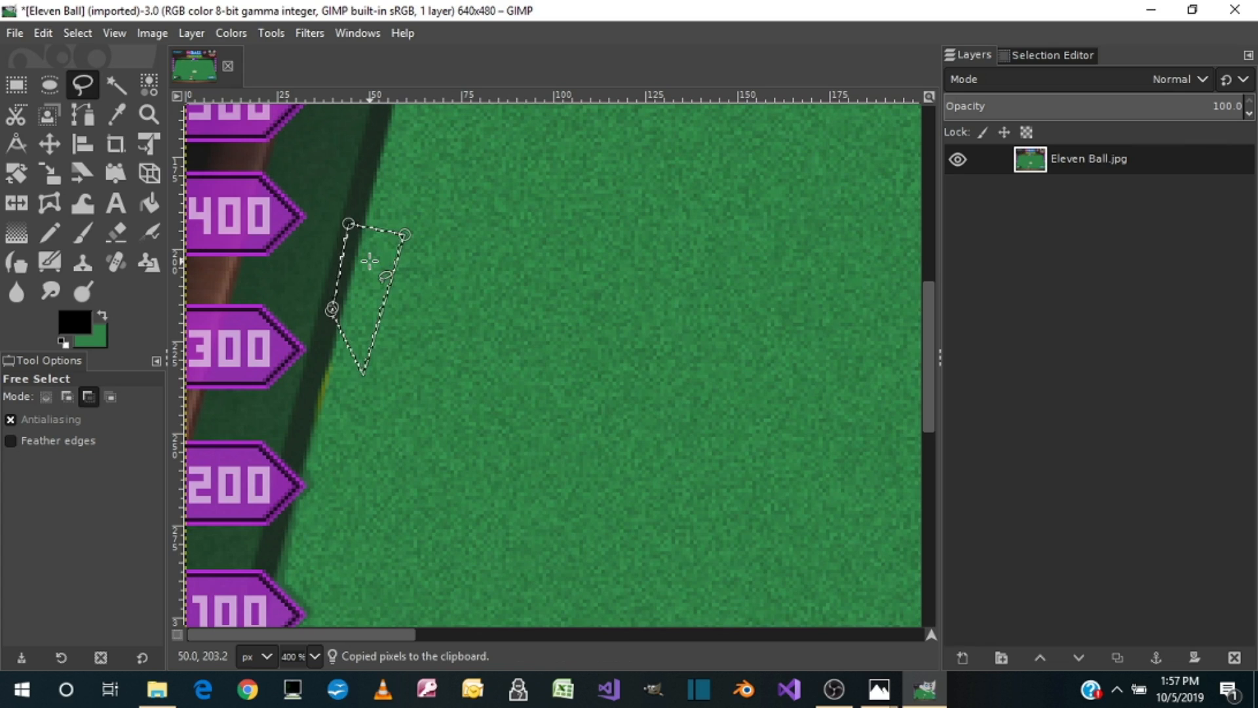
{"action": "key", "text": "ctrl+v"}
{"action": "left_click_drag", "start_coordinate": [386, 277], "coordinate": [357, 387]}
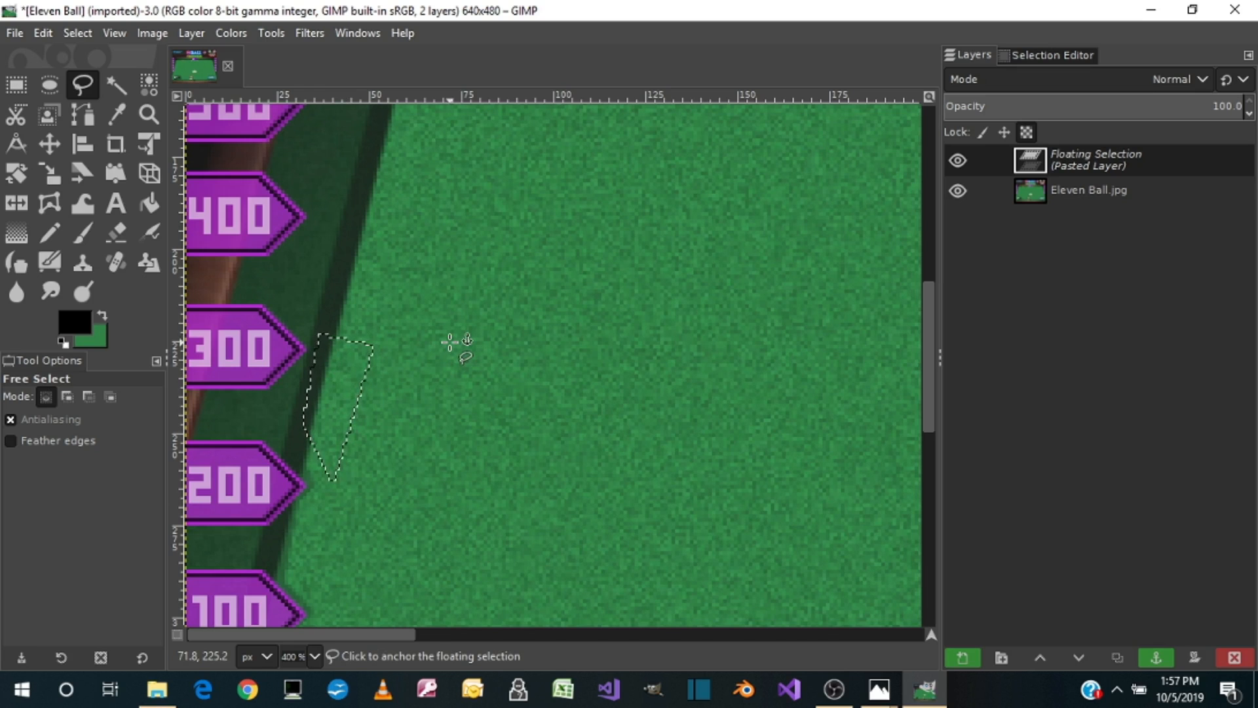
{"action": "left_click", "coordinate": [449, 341]}
Step: Copy a clean strip of the upper cushion's lower edge, paste it over the red ball remnant, and anchor it
{"action": "scroll", "coordinate": [528, 369], "scroll_direction": "up", "scroll_amount": 4}
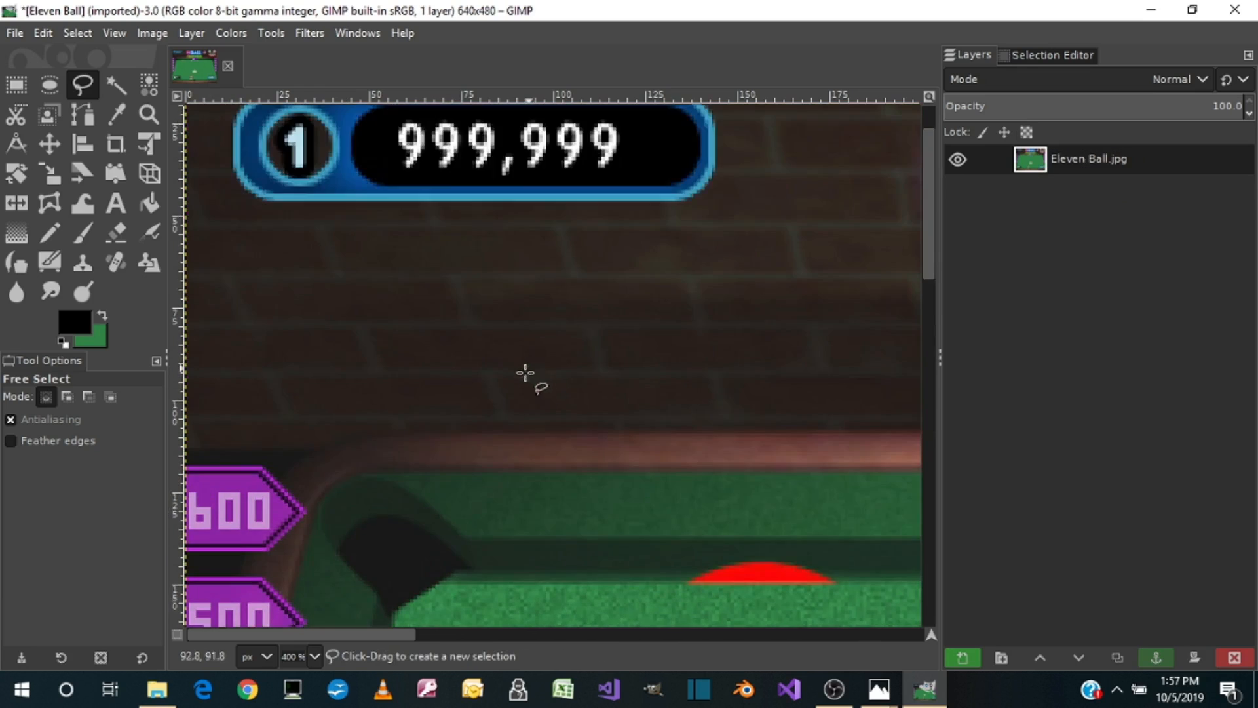
{"action": "scroll", "coordinate": [494, 511], "scroll_direction": "down", "scroll_amount": 1}
{"action": "left_click_drag", "start_coordinate": [346, 634], "coordinate": [460, 633]}
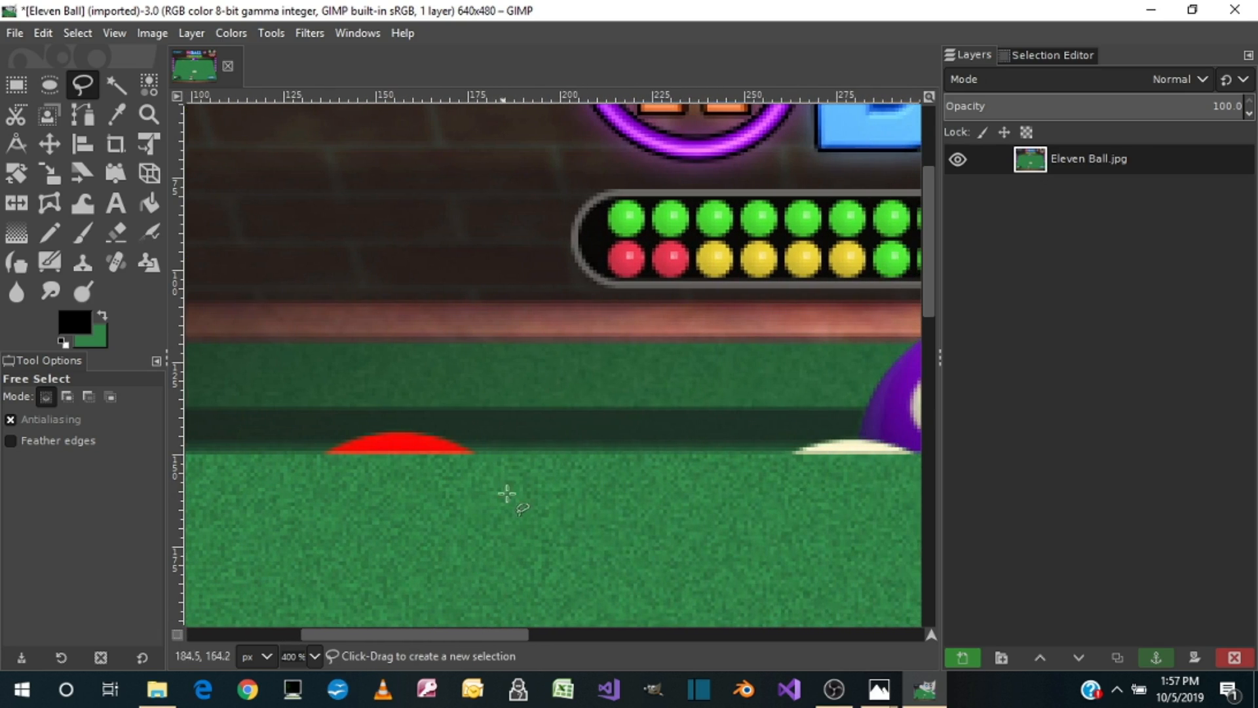
{"action": "left_click", "coordinate": [18, 84]}
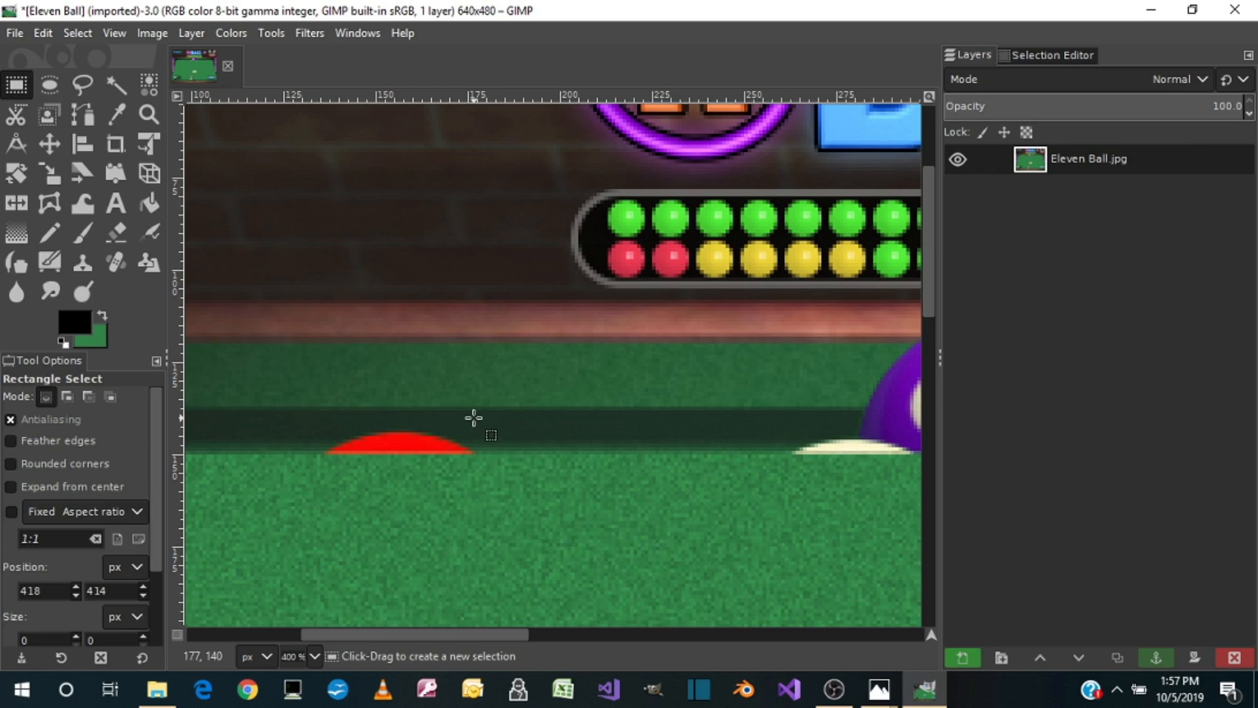
{"action": "left_click_drag", "start_coordinate": [472, 417], "coordinate": [704, 466]}
{"action": "key", "text": "ctrl+c"}
{"action": "key", "text": "ctrl+v"}
{"action": "left_click_drag", "start_coordinate": [666, 452], "coordinate": [486, 454]}
{"action": "left_click", "coordinate": [606, 510]}
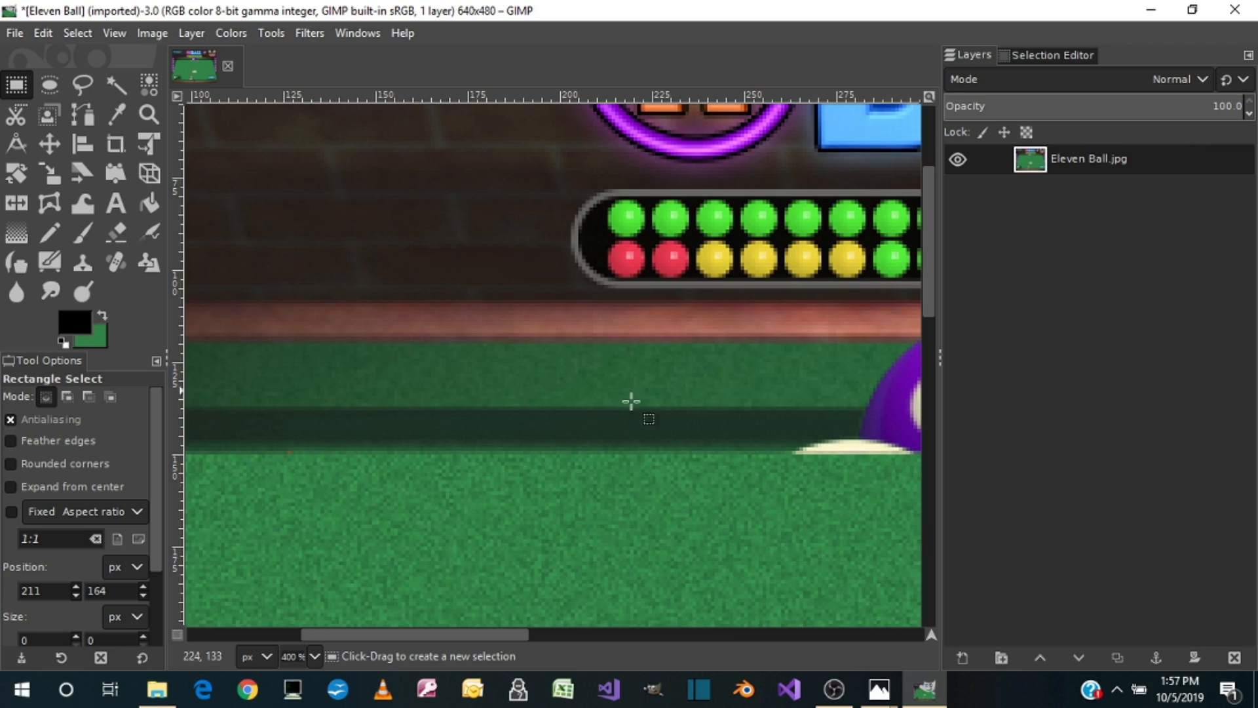
Step: Copy an 18 × 15 px patch of the upper cushion edge, paste it over the leftover red speck, and anchor it
{"action": "left_click_drag", "start_coordinate": [542, 418], "coordinate": [607, 471]}
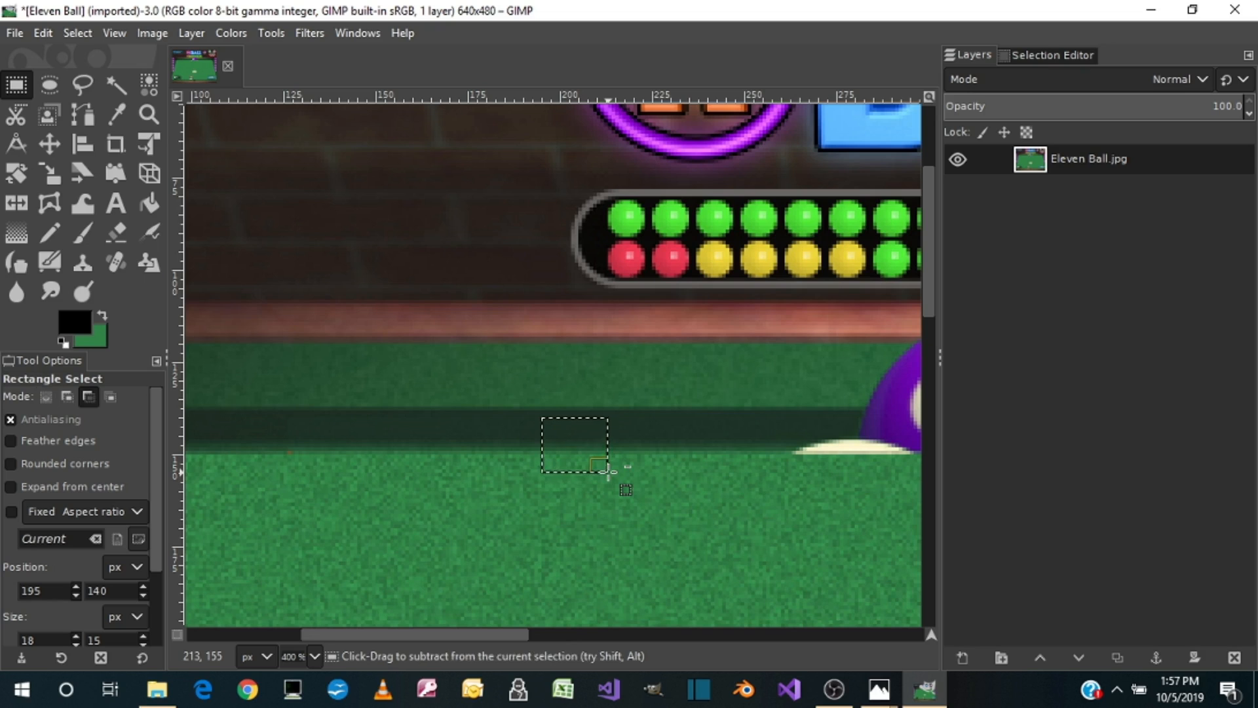
{"action": "key", "text": "ctrl+c"}
{"action": "key", "text": "ctrl+v"}
{"action": "left_click_drag", "start_coordinate": [594, 467], "coordinate": [315, 475]}
{"action": "left_click", "coordinate": [449, 529]}
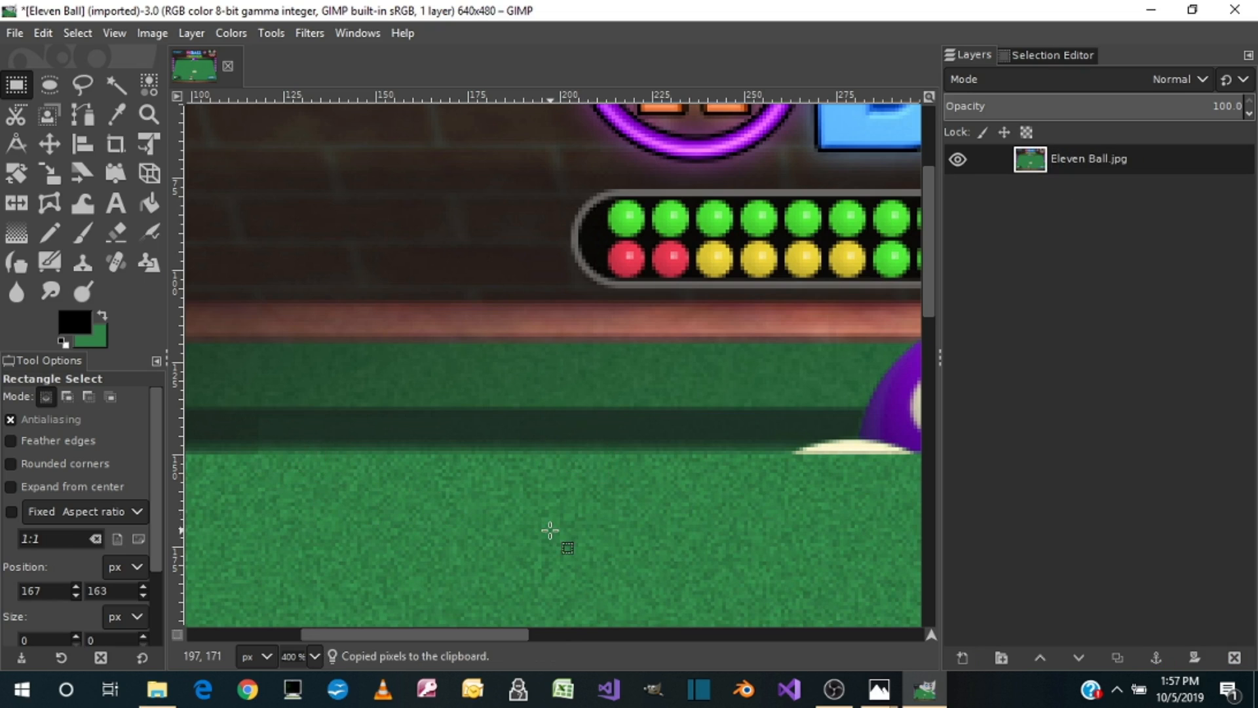
Step: Copy a 35 × 44 px section of the upper cushion, paste it over the purple 4 ball's left edge and adjoining white remnant, and anchor it
{"action": "left_click_drag", "start_coordinate": [432, 631], "coordinate": [511, 617]}
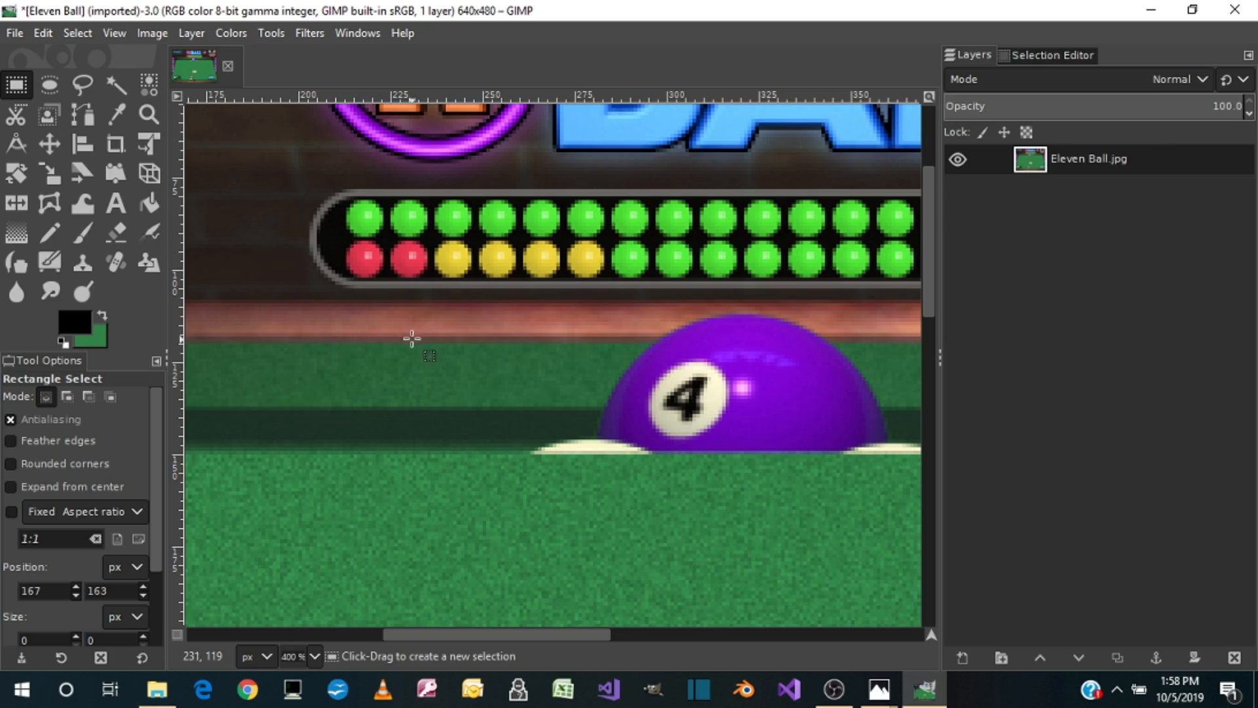
{"action": "left_click_drag", "start_coordinate": [397, 339], "coordinate": [527, 501]}
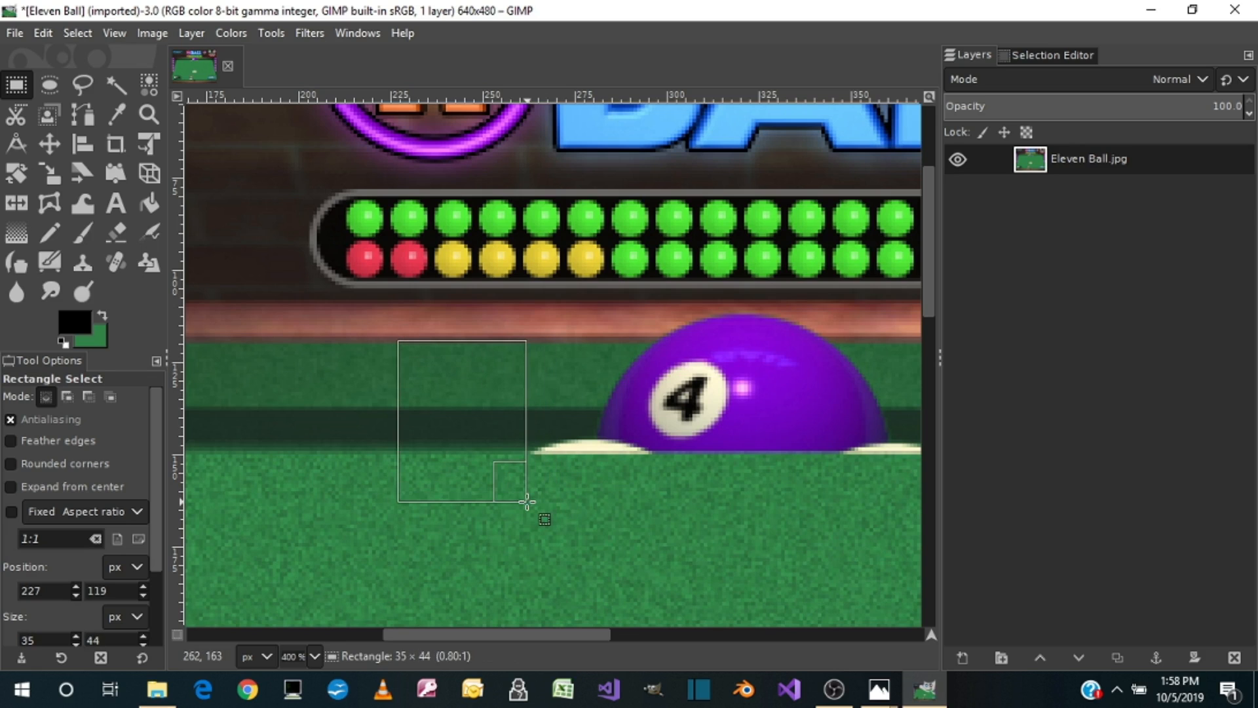
{"action": "key", "text": "ctrl+c"}
{"action": "key", "text": "ctrl+v"}
{"action": "left_click_drag", "start_coordinate": [488, 445], "coordinate": [590, 445]}
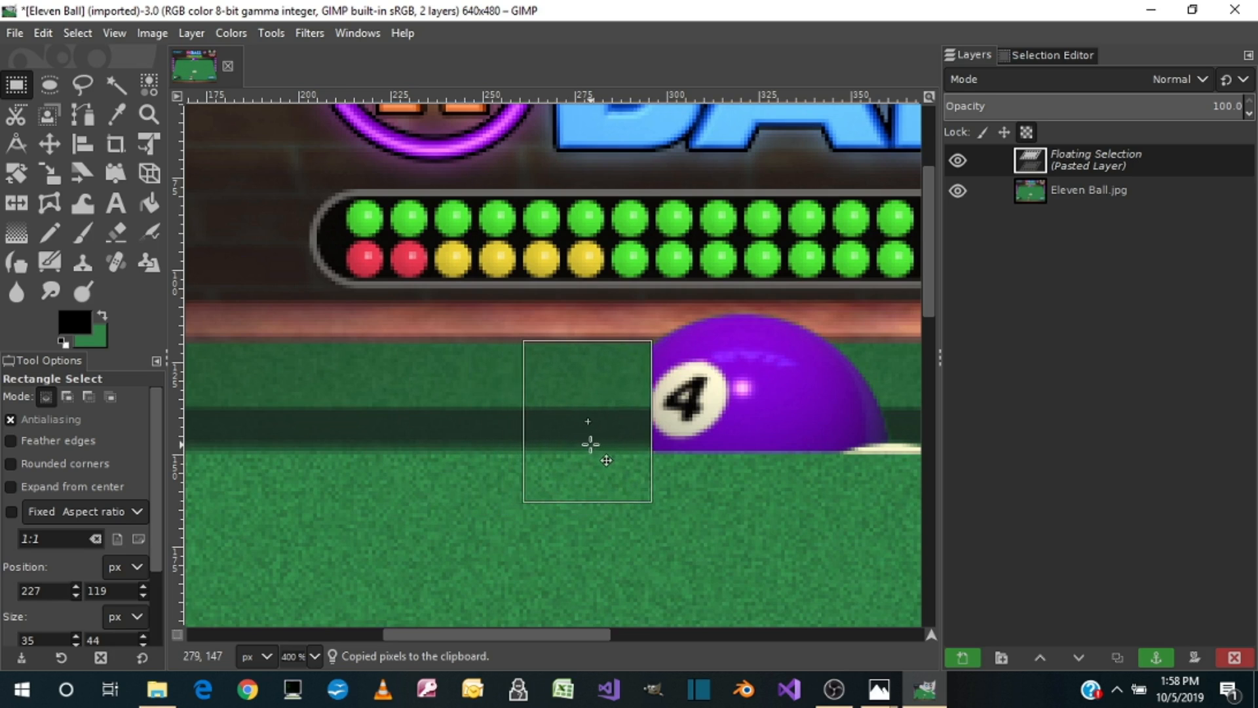
{"action": "left_click", "coordinate": [680, 544]}
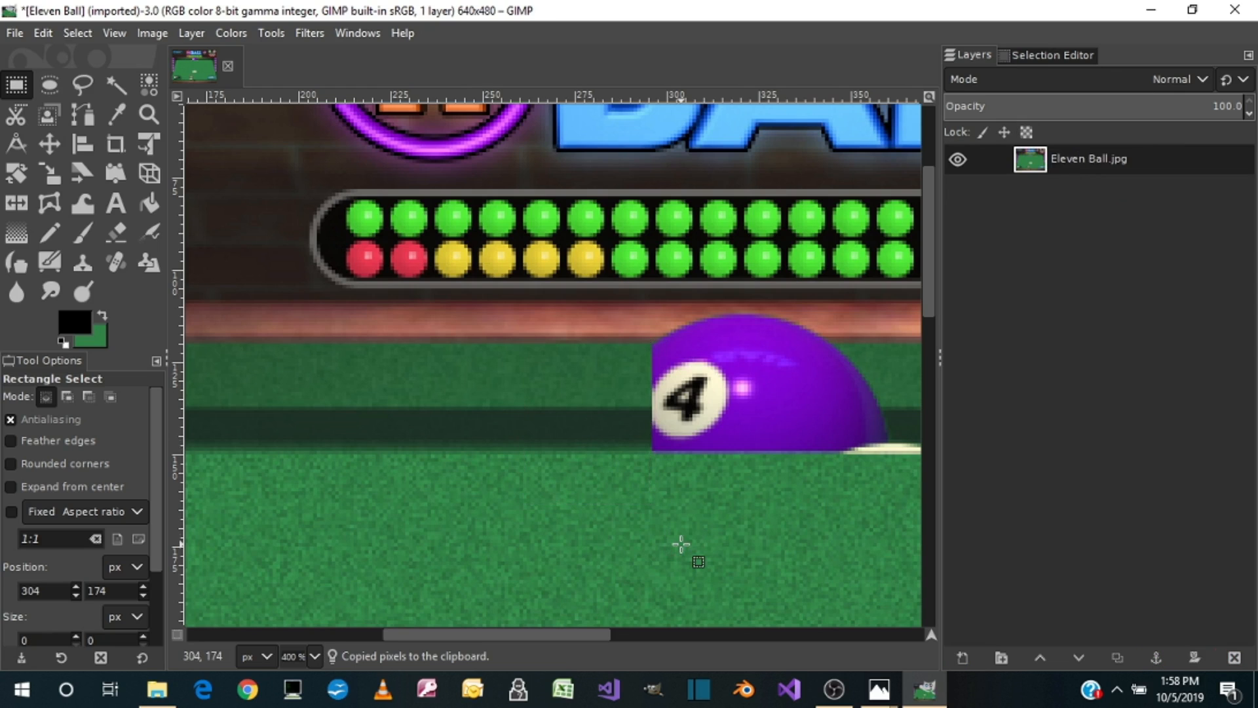
Step: Paste the copied cushion section again over the middle of the purple 4 ball, covering its number, and anchor it
{"action": "key", "text": "ctrl+v"}
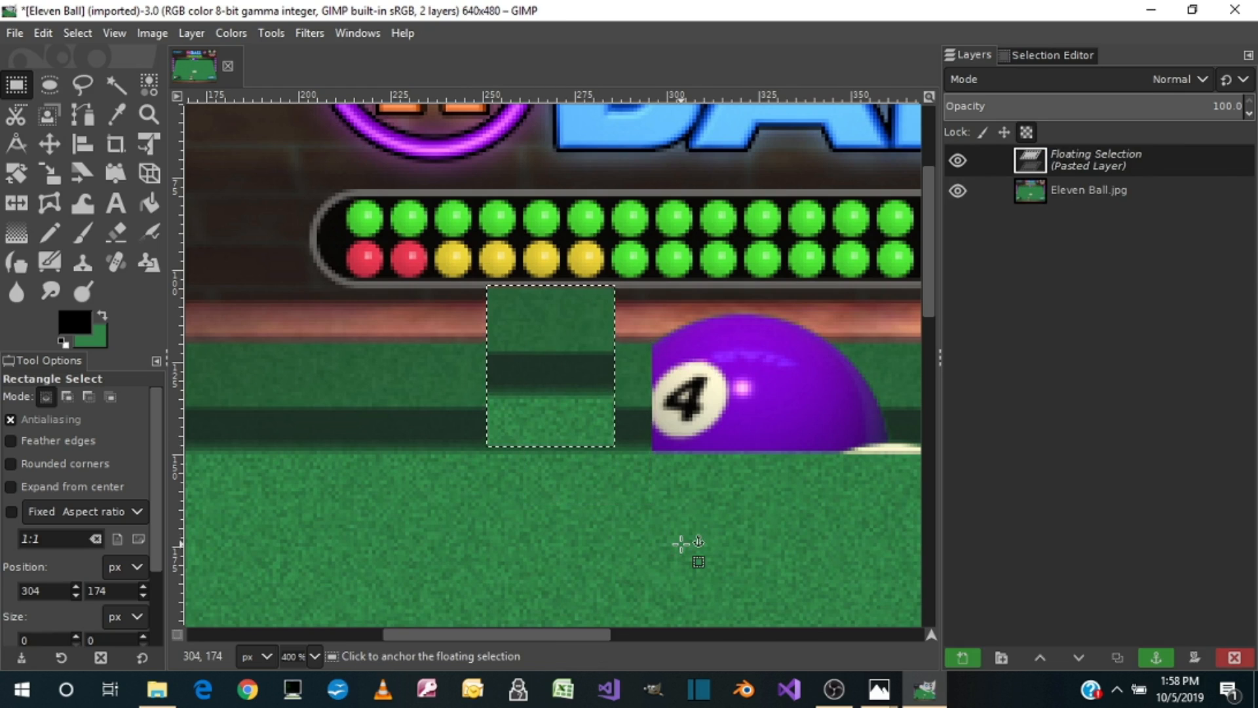
{"action": "left_click_drag", "start_coordinate": [626, 452], "coordinate": [735, 433]}
{"action": "left_click_drag", "start_coordinate": [597, 631], "coordinate": [725, 627]}
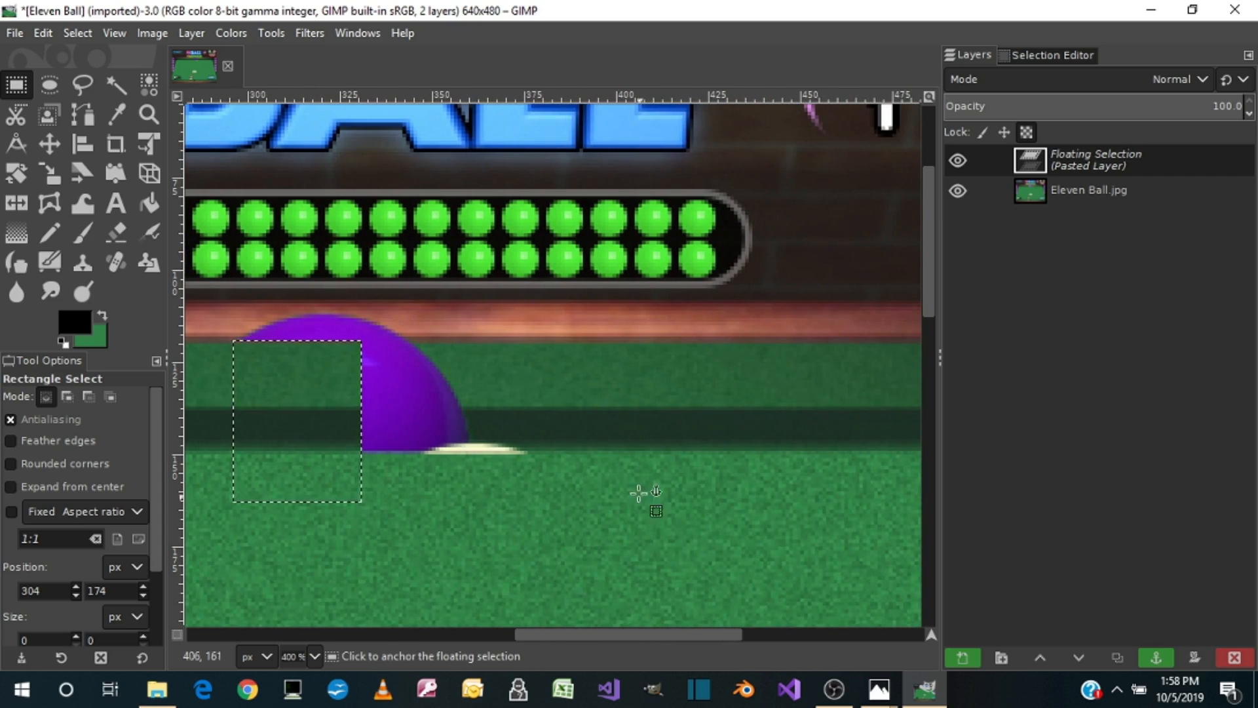
{"action": "left_click", "coordinate": [554, 378]}
{"action": "left_click", "coordinate": [543, 351]}
{"action": "left_click", "coordinate": [682, 413]}
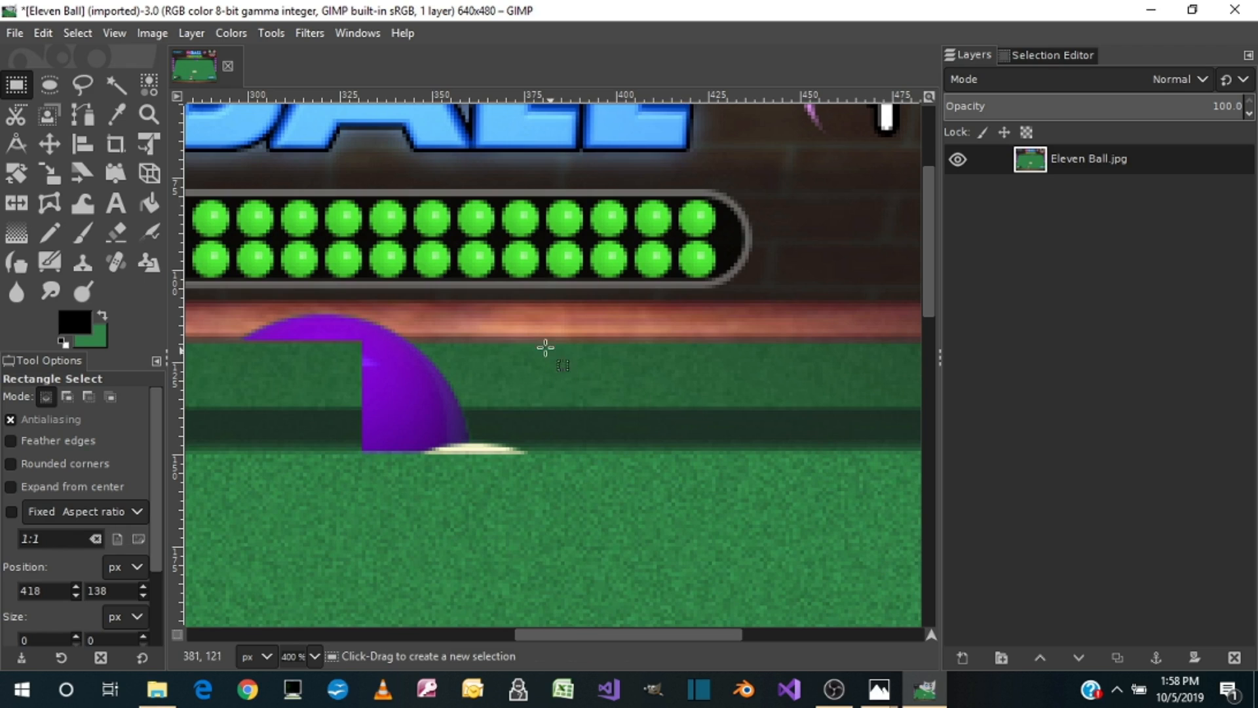
Step: Copy a 46 × 41 px section of the upper cushion, paste it over the purple ball's right part and the white remnant, and anchor it
{"action": "left_click_drag", "start_coordinate": [542, 339], "coordinate": [711, 489]}
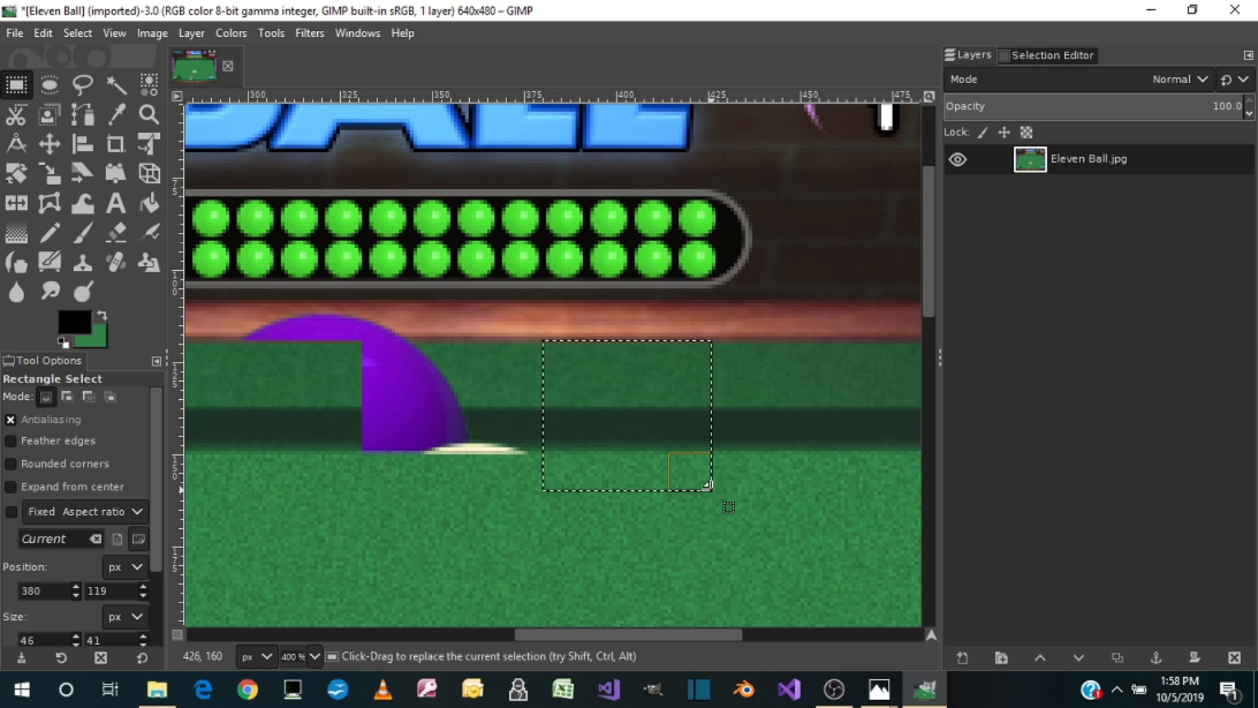
{"action": "key", "text": "ctrl+c"}
{"action": "key", "text": "ctrl+v"}
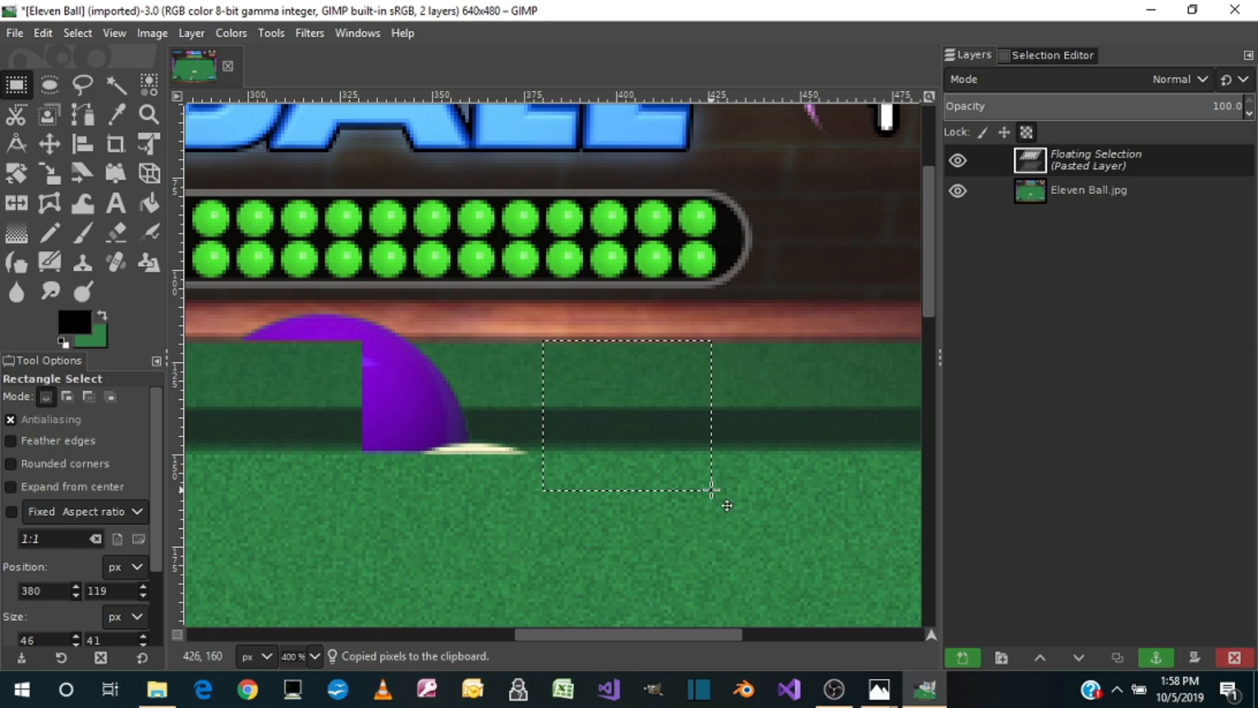
{"action": "left_click_drag", "start_coordinate": [638, 483], "coordinate": [476, 491]}
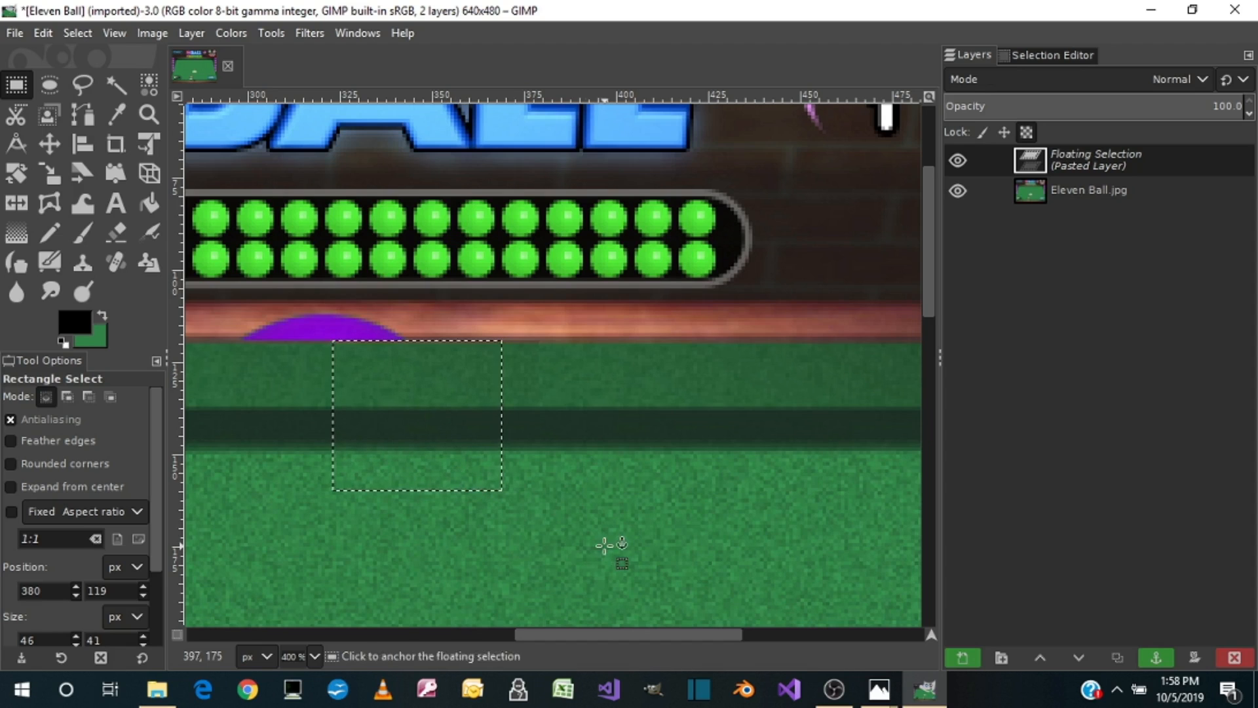
{"action": "left_click", "coordinate": [597, 543]}
Step: Copy a 44 × 19 px piece of the upper wooden rail, paste it over the top of the purple ball, and anchor it
{"action": "left_click_drag", "start_coordinate": [583, 637], "coordinate": [505, 649]}
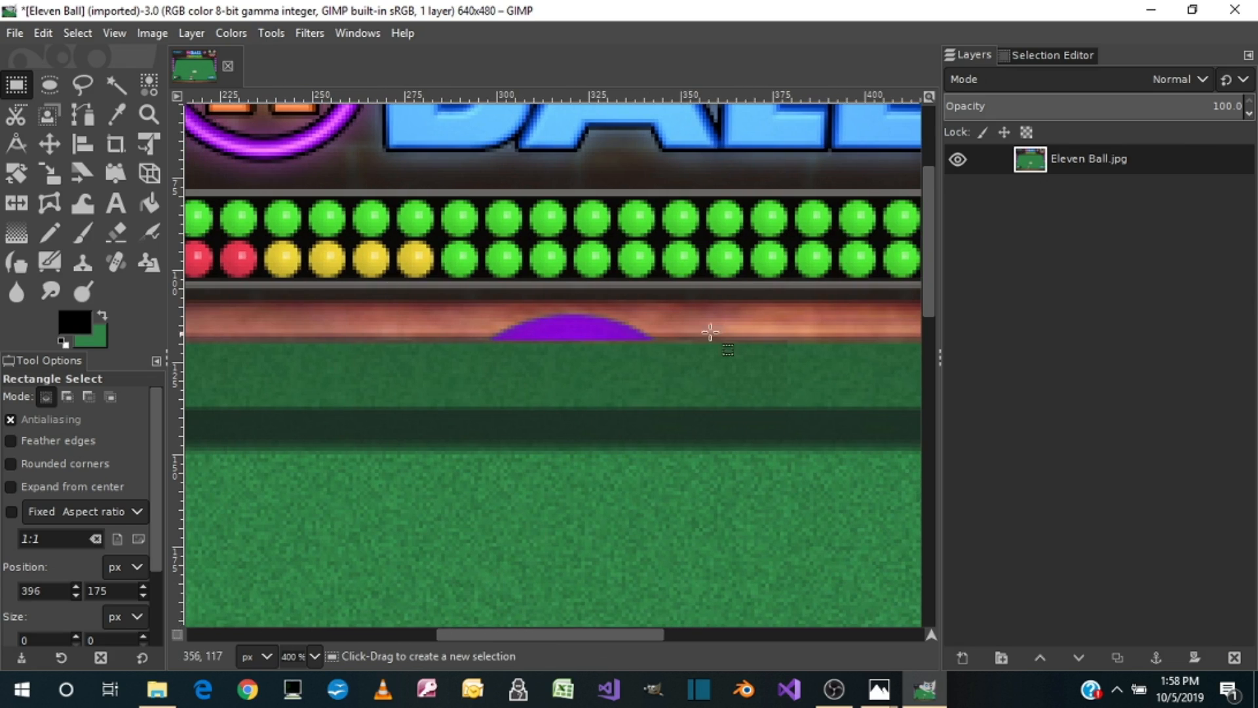
{"action": "left_click_drag", "start_coordinate": [584, 631], "coordinate": [552, 641]}
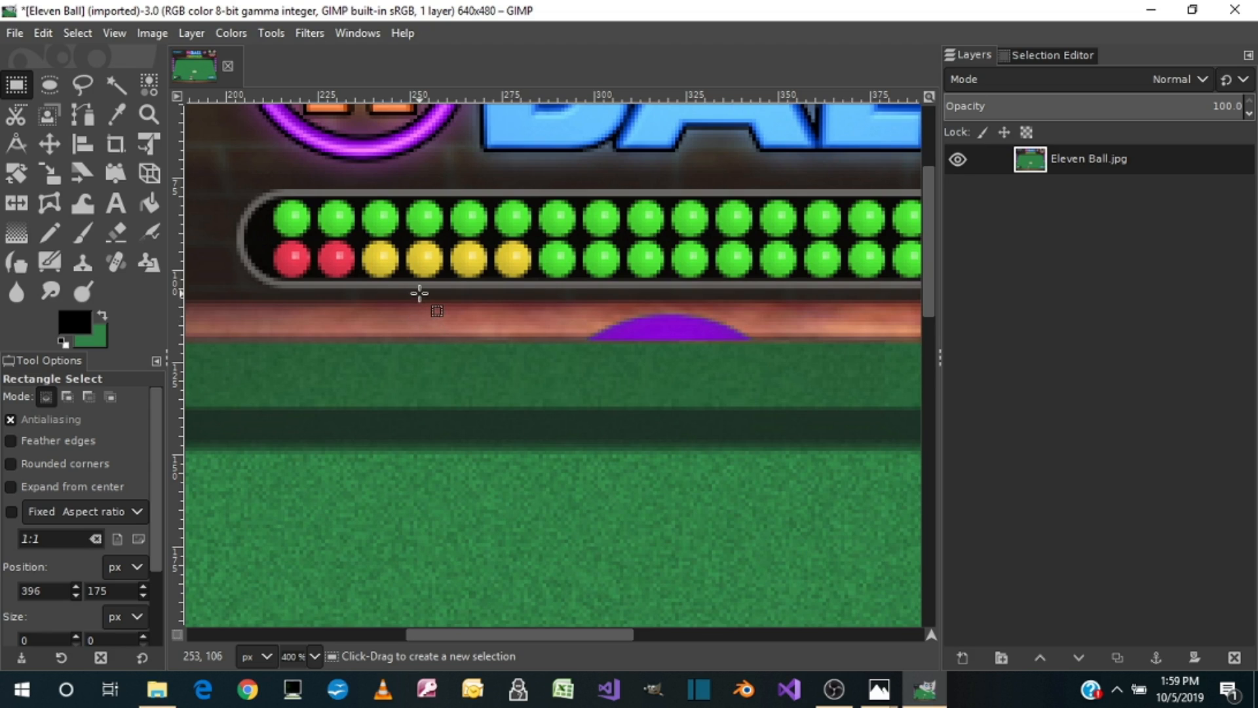
{"action": "left_click_drag", "start_coordinate": [419, 293], "coordinate": [584, 361]}
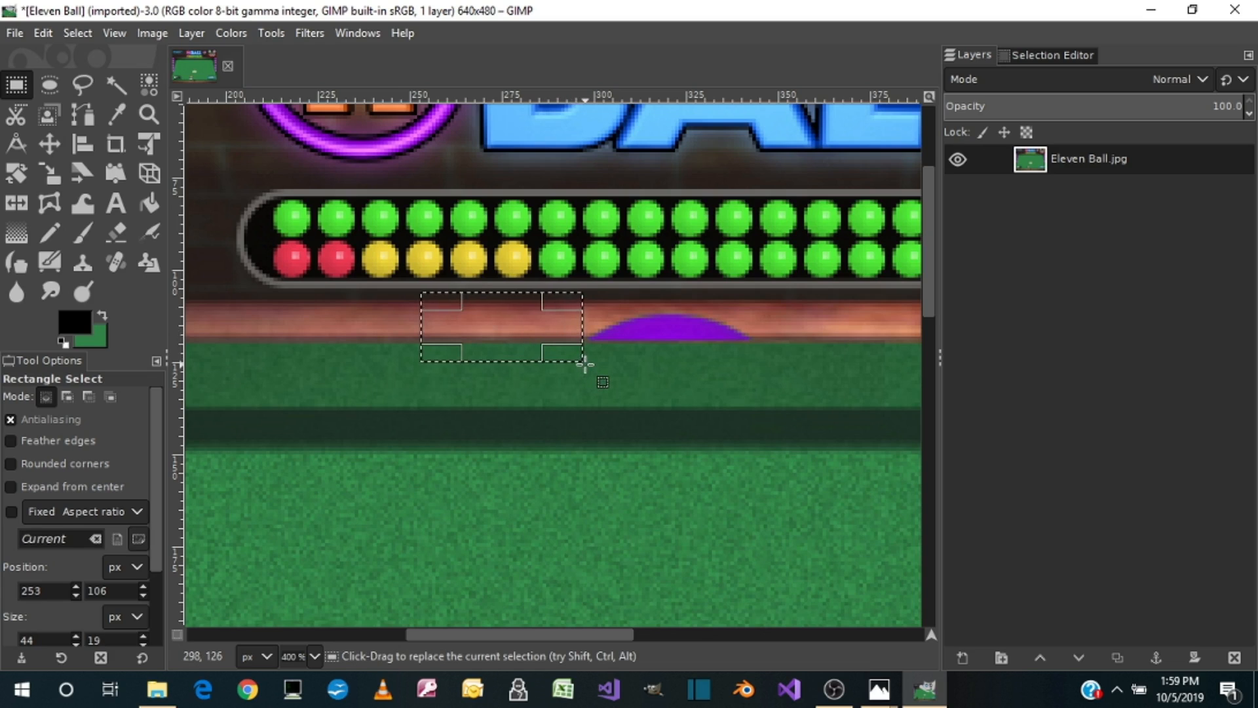
{"action": "key", "text": "ctrl+c"}
{"action": "key", "text": "ctrl+v"}
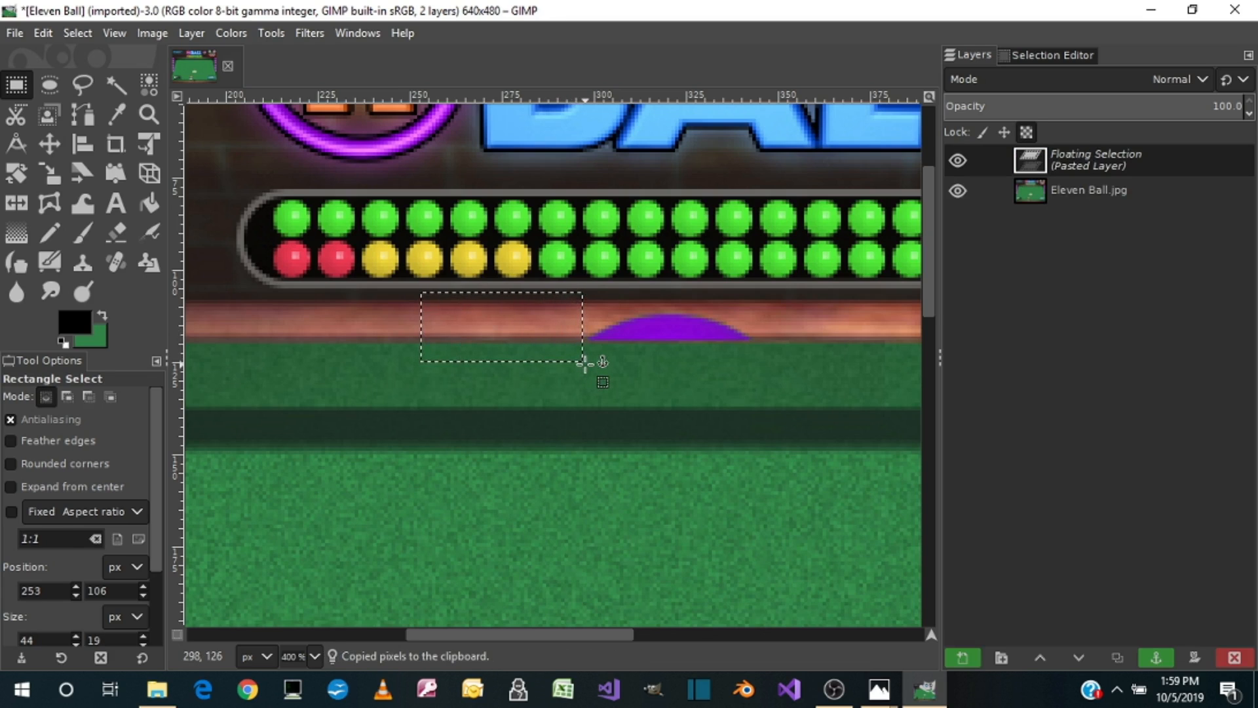
{"action": "left_click_drag", "start_coordinate": [529, 344], "coordinate": [696, 343]}
{"action": "left_click", "coordinate": [657, 517]}
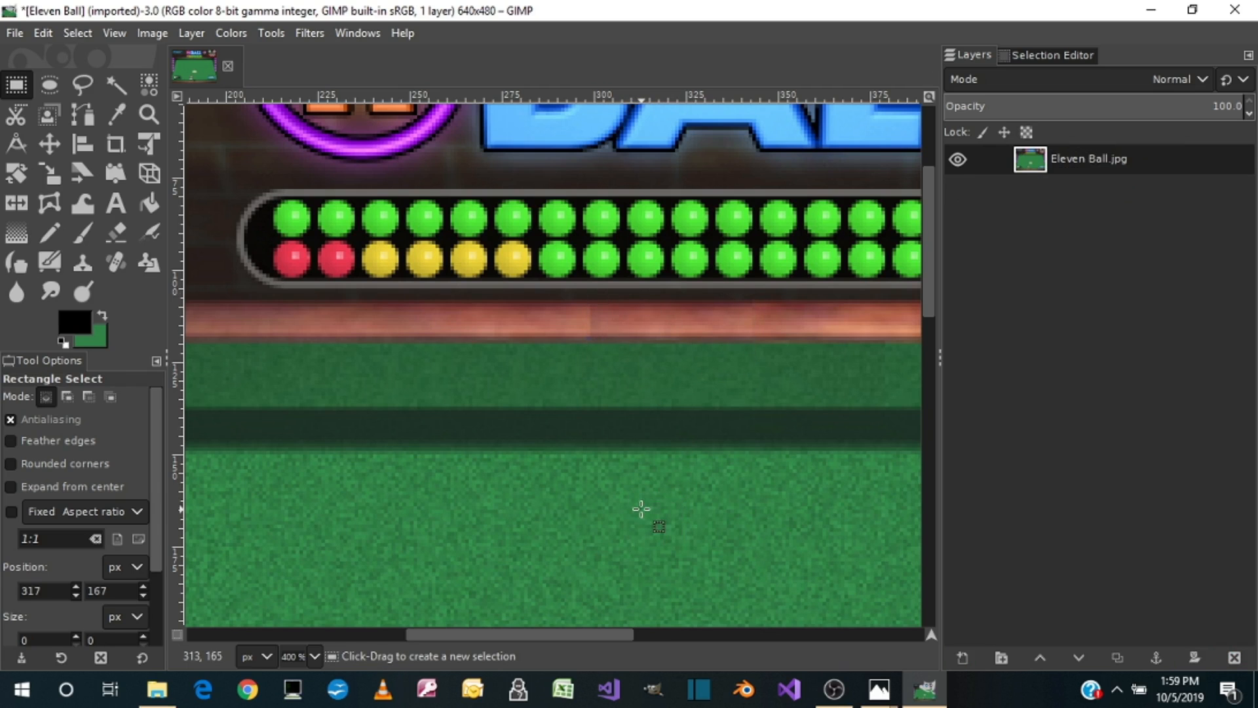
Step: Copy a 7 × 17 px patch of the white oval beside the yellow 9 and paste it over the digit's left half
{"action": "scroll", "coordinate": [640, 509], "scroll_direction": "down", "scroll_amount": 6}
{"action": "scroll", "coordinate": [641, 509], "scroll_direction": "up", "scroll_amount": 3}
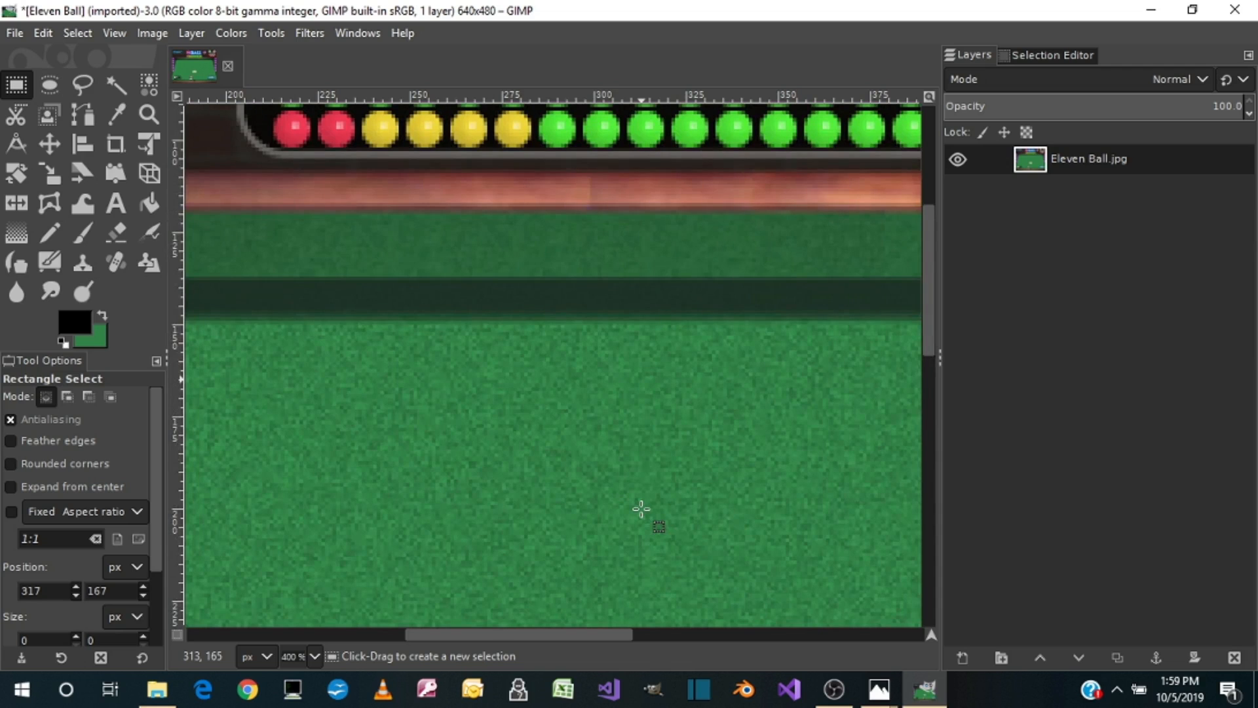
{"action": "key", "text": "1"}
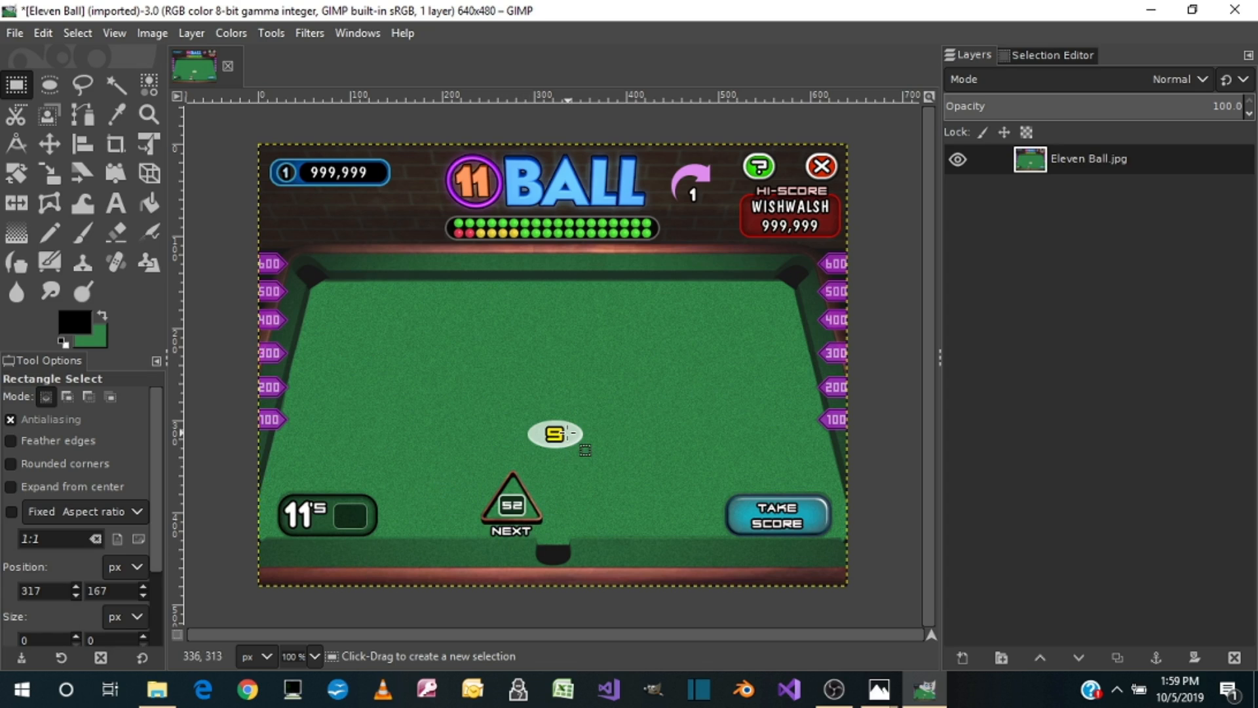
{"action": "left_click", "coordinate": [445, 425]}
{"action": "key", "text": "3"}
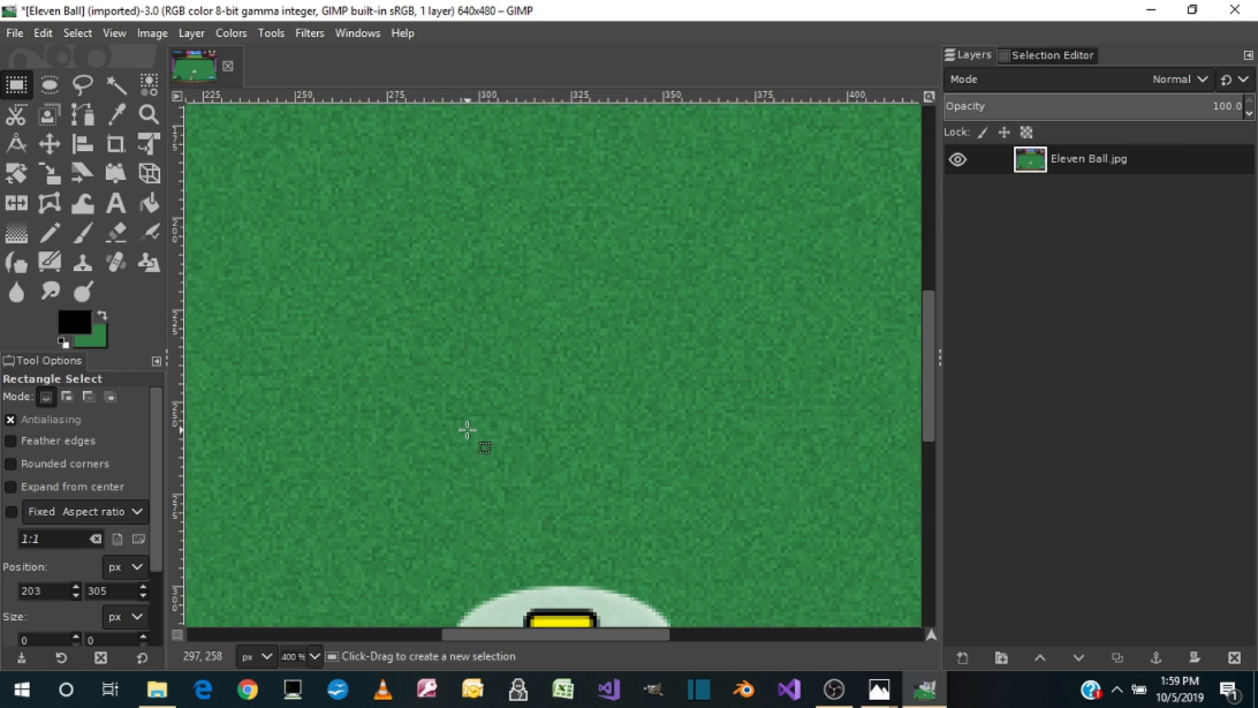
{"action": "scroll", "coordinate": [467, 429], "scroll_direction": "down", "scroll_amount": 3}
{"action": "scroll", "coordinate": [467, 429], "scroll_direction": "down", "scroll_amount": 2}
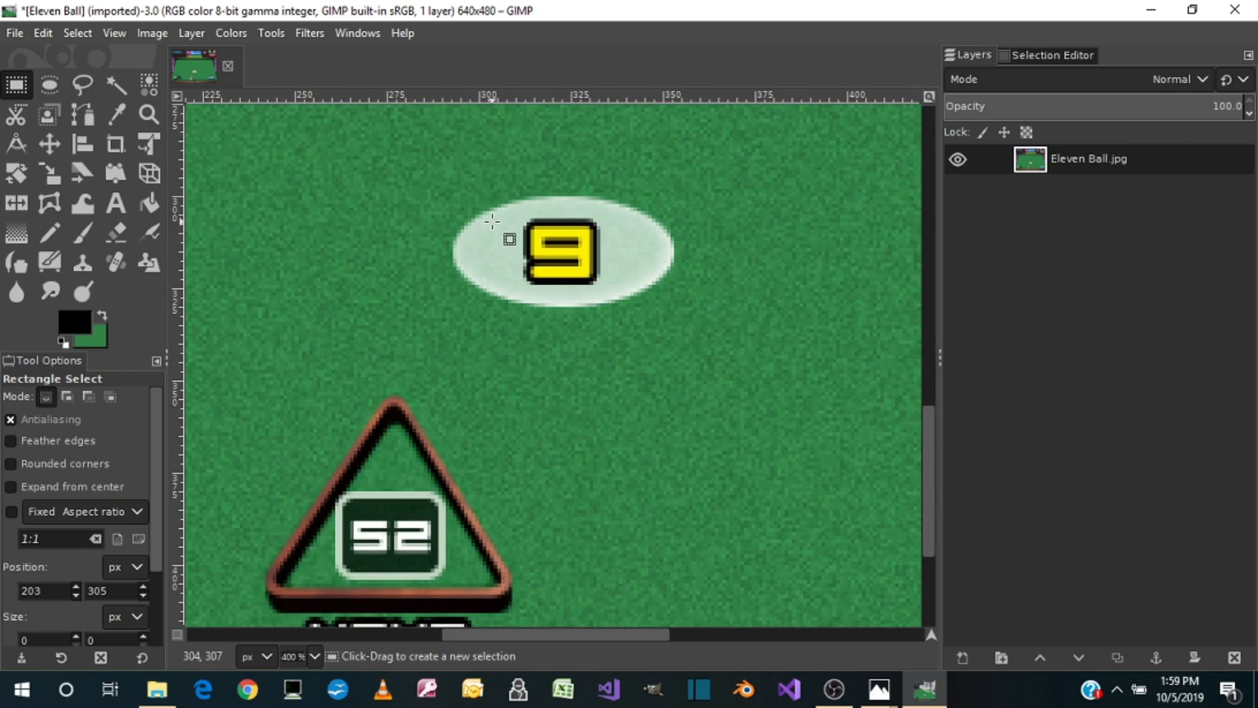
{"action": "left_click_drag", "start_coordinate": [488, 221], "coordinate": [511, 282]}
{"action": "key", "text": "ctrl+c"}
{"action": "key", "text": "ctrl+v"}
{"action": "left_click_drag", "start_coordinate": [507, 264], "coordinate": [557, 255]}
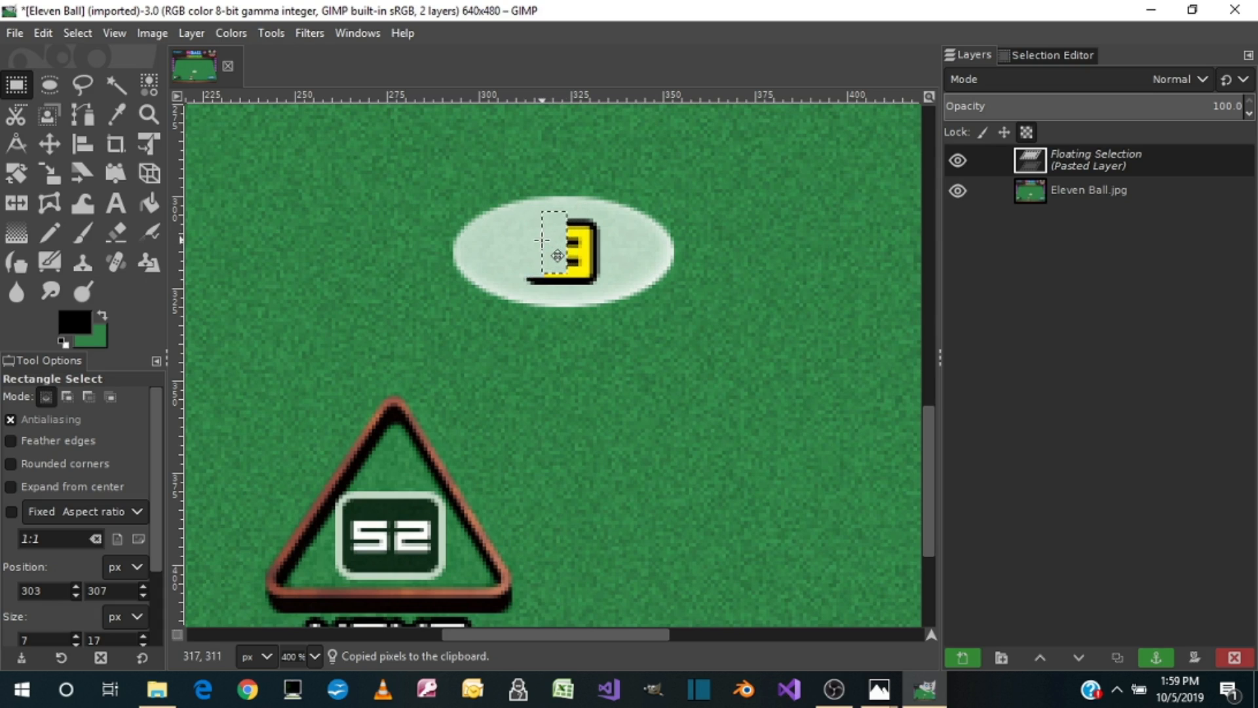
Step: Paste the oval patch again over the right half and lower edge of the yellow 9, and anchor it
{"action": "key", "text": "ctrl+v"}
{"action": "left_click_drag", "start_coordinate": [557, 255], "coordinate": [604, 261]}
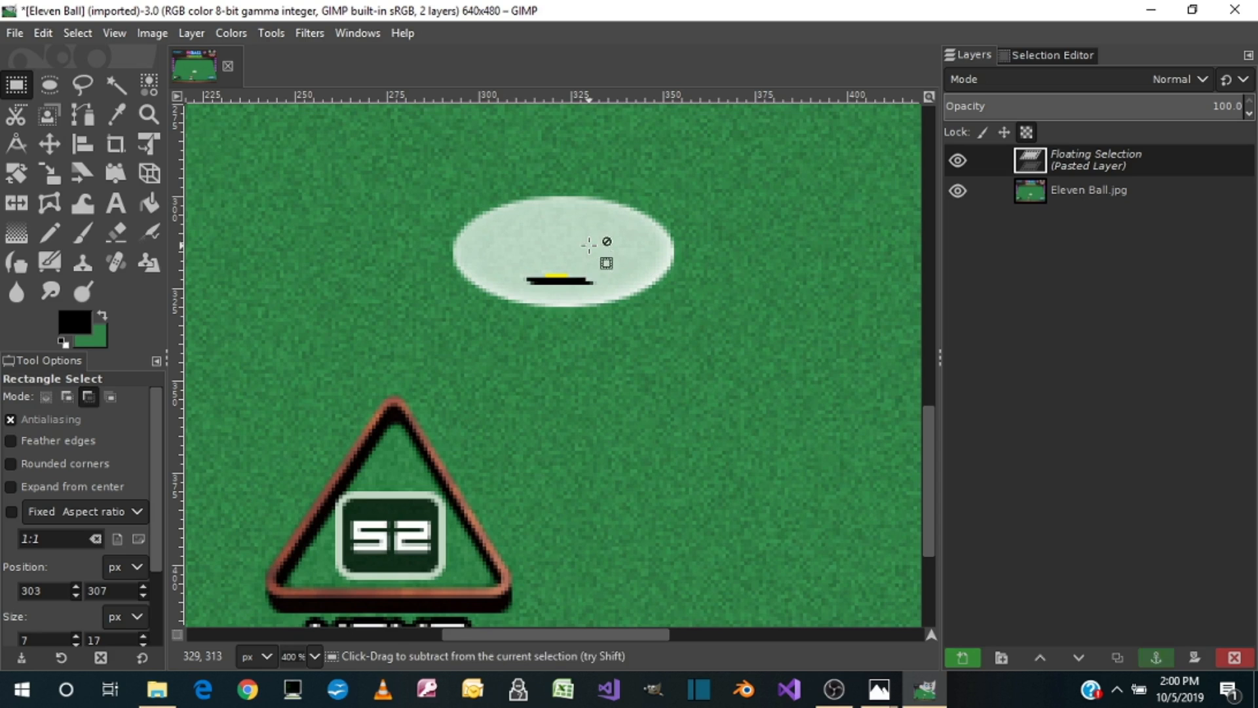
{"action": "left_click_drag", "start_coordinate": [604, 261], "coordinate": [573, 258]}
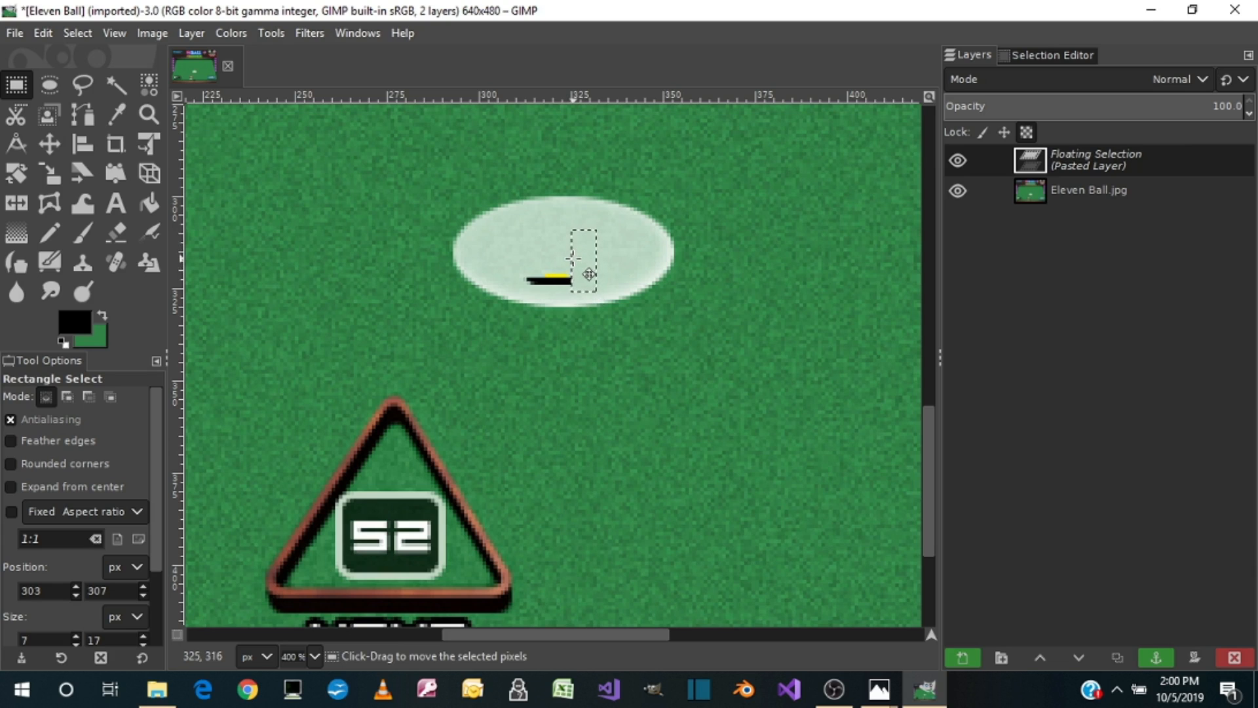
{"action": "left_click", "coordinate": [562, 255]}
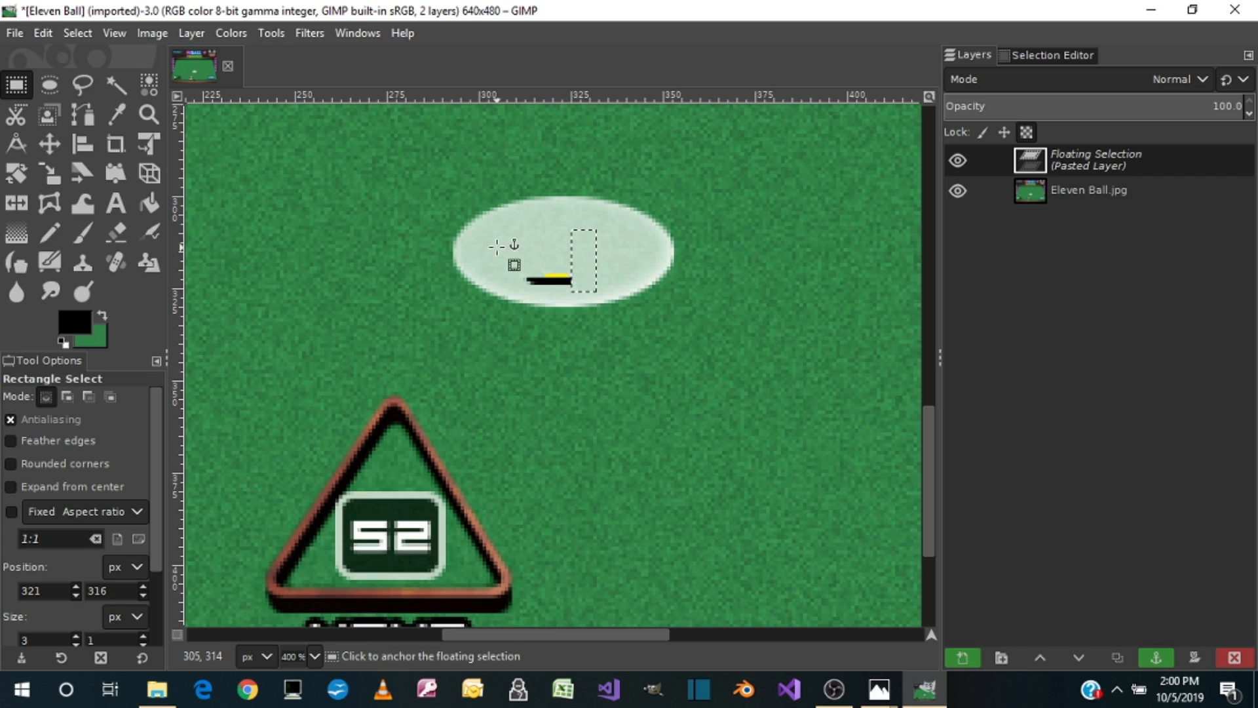
{"action": "left_click_drag", "start_coordinate": [596, 261], "coordinate": [540, 253]}
{"action": "left_click", "coordinate": [563, 240]}
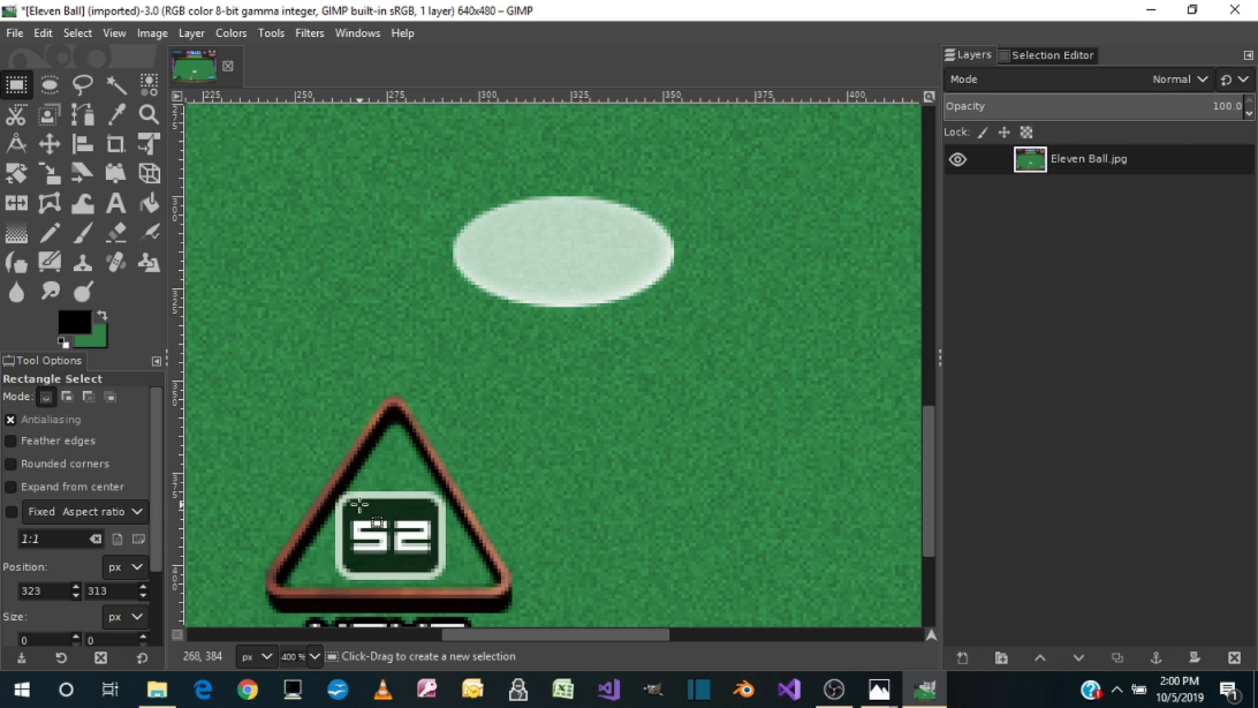
Step: Copy an 18 × 4 px strip of the dark box in the rack triangle, paste it over the number 52, and anchor it
{"action": "left_click_drag", "start_coordinate": [357, 504], "coordinate": [426, 517]}
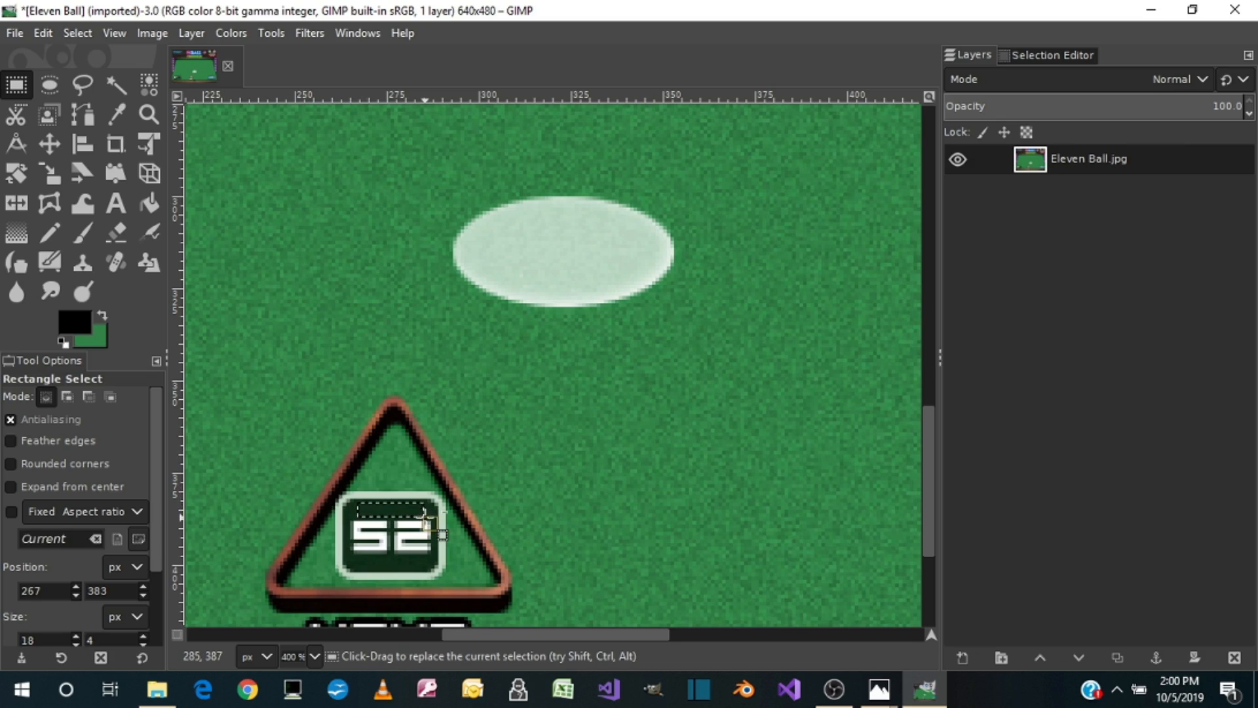
{"action": "key", "text": "ctrl+c"}
{"action": "key", "text": "ctrl+v"}
{"action": "left_click_drag", "start_coordinate": [424, 521], "coordinate": [369, 540]}
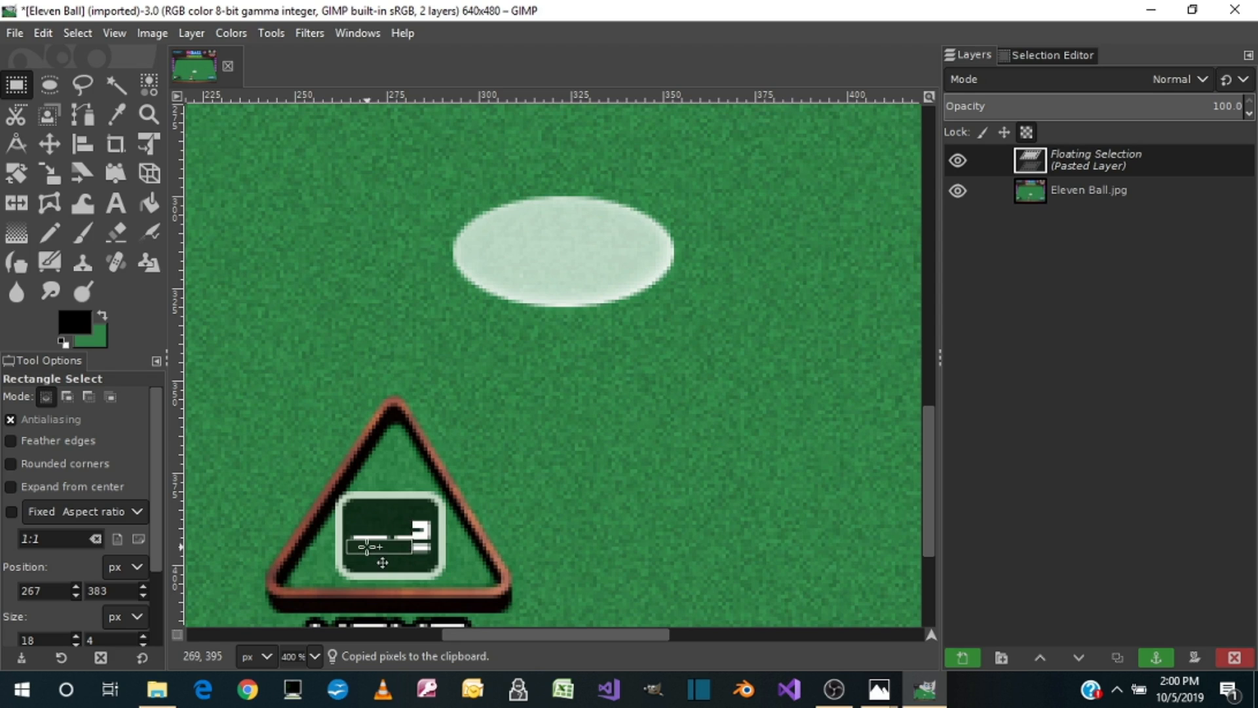
{"action": "left_click_drag", "start_coordinate": [369, 541], "coordinate": [394, 532]}
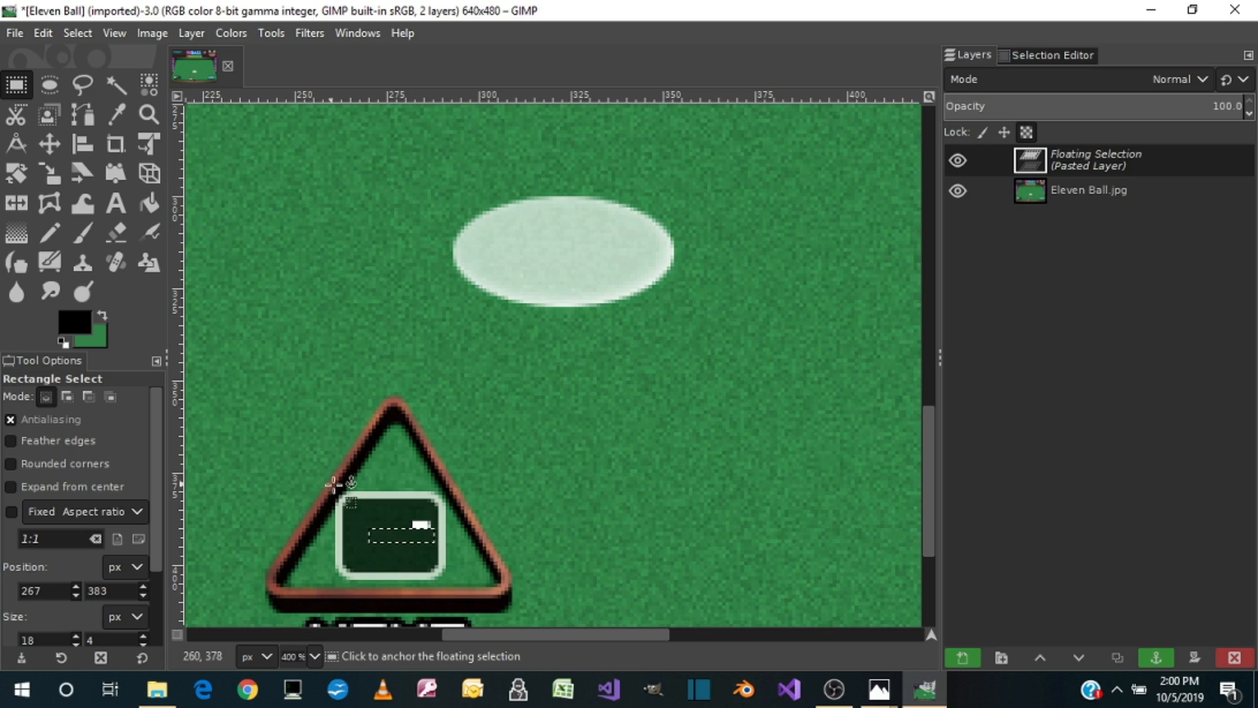
{"action": "left_click_drag", "start_coordinate": [394, 531], "coordinate": [403, 536]}
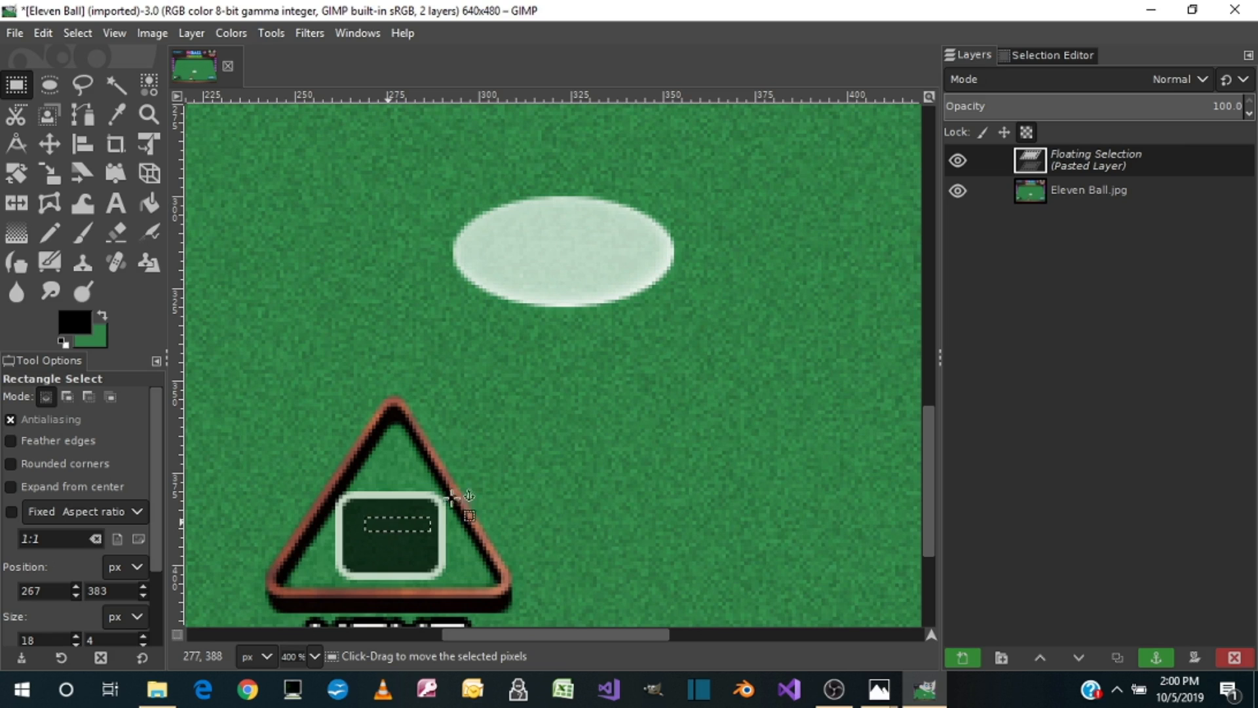
{"action": "left_click", "coordinate": [559, 450]}
Step: Cut the 66 × 17 px area around the 999,999 score in the player 1 display and bucket-fill it with black
{"action": "scroll", "coordinate": [560, 457], "scroll_direction": "down", "scroll_amount": 5}
{"action": "scroll", "coordinate": [560, 457], "scroll_direction": "up", "scroll_amount": 10}
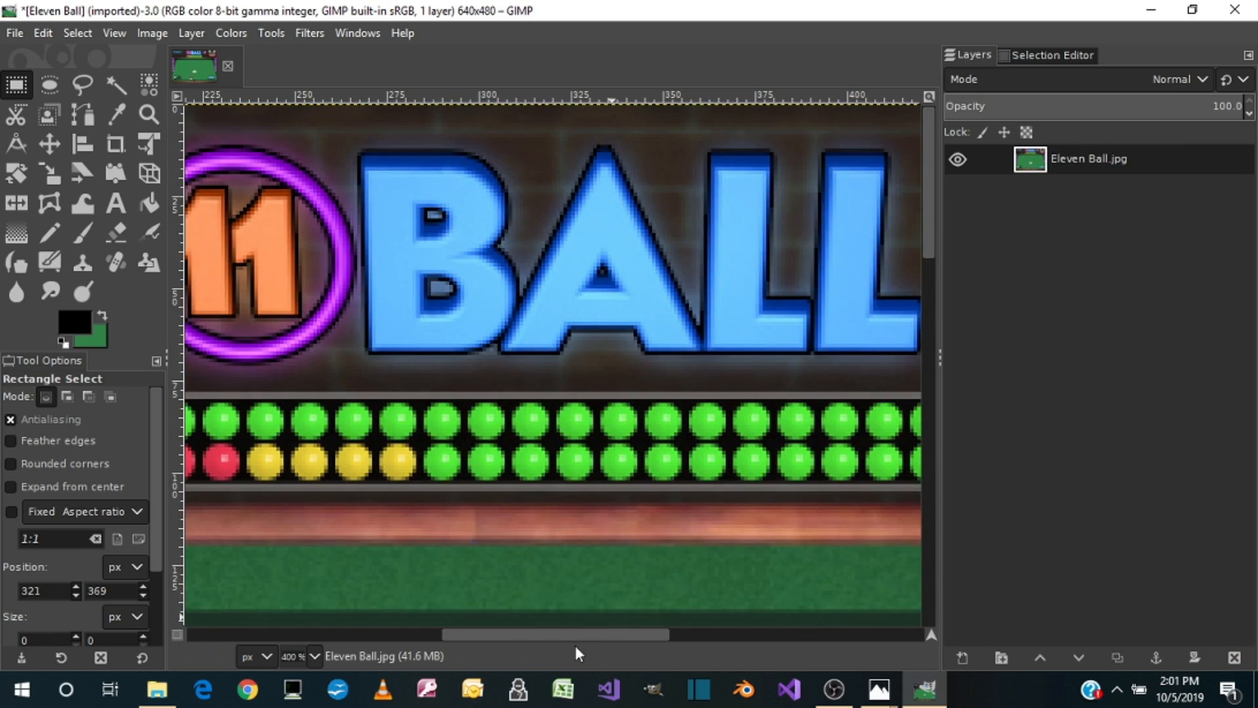
{"action": "left_click_drag", "start_coordinate": [580, 635], "coordinate": [328, 648]}
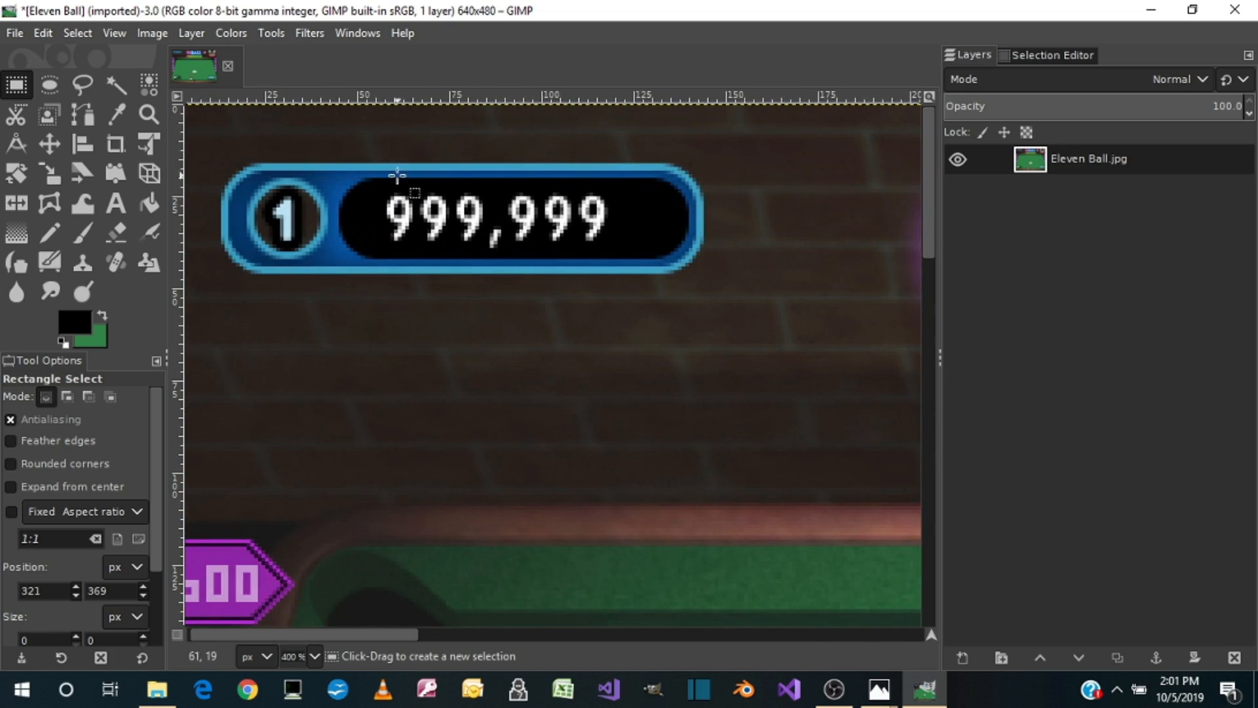
{"action": "left_click_drag", "start_coordinate": [377, 186], "coordinate": [617, 250]}
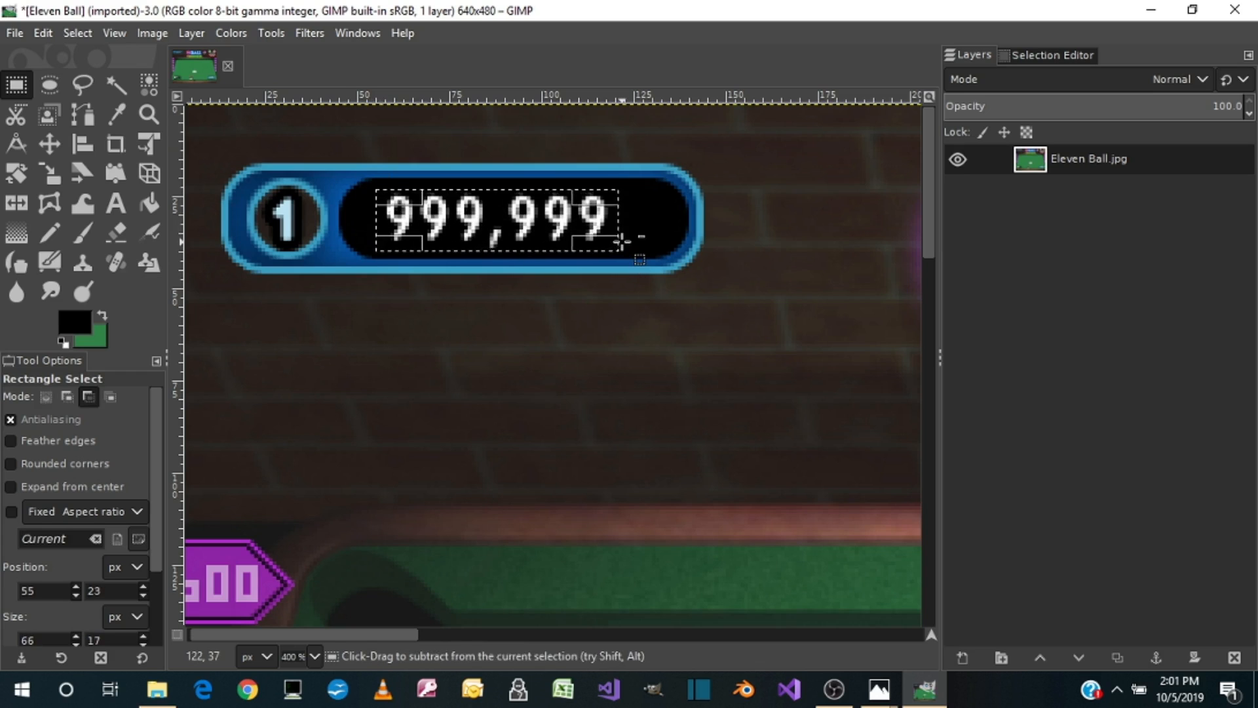
{"action": "key", "text": "ctrl+x"}
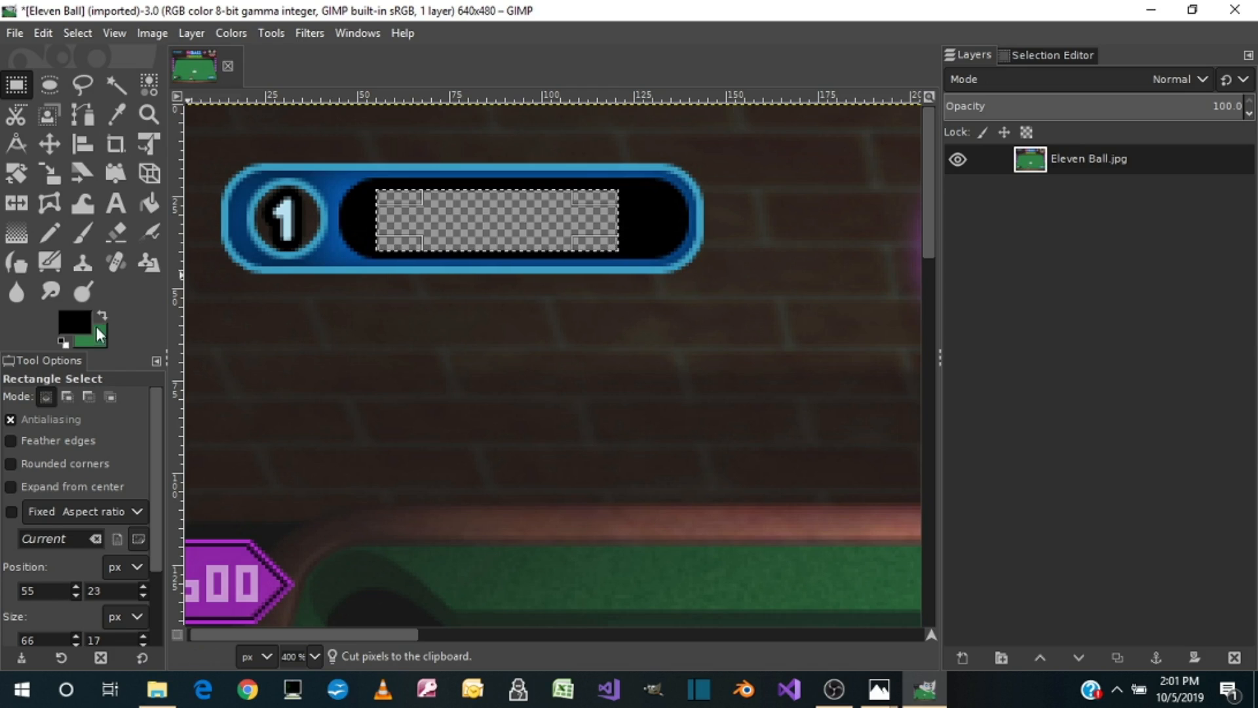
{"action": "left_click", "coordinate": [150, 207]}
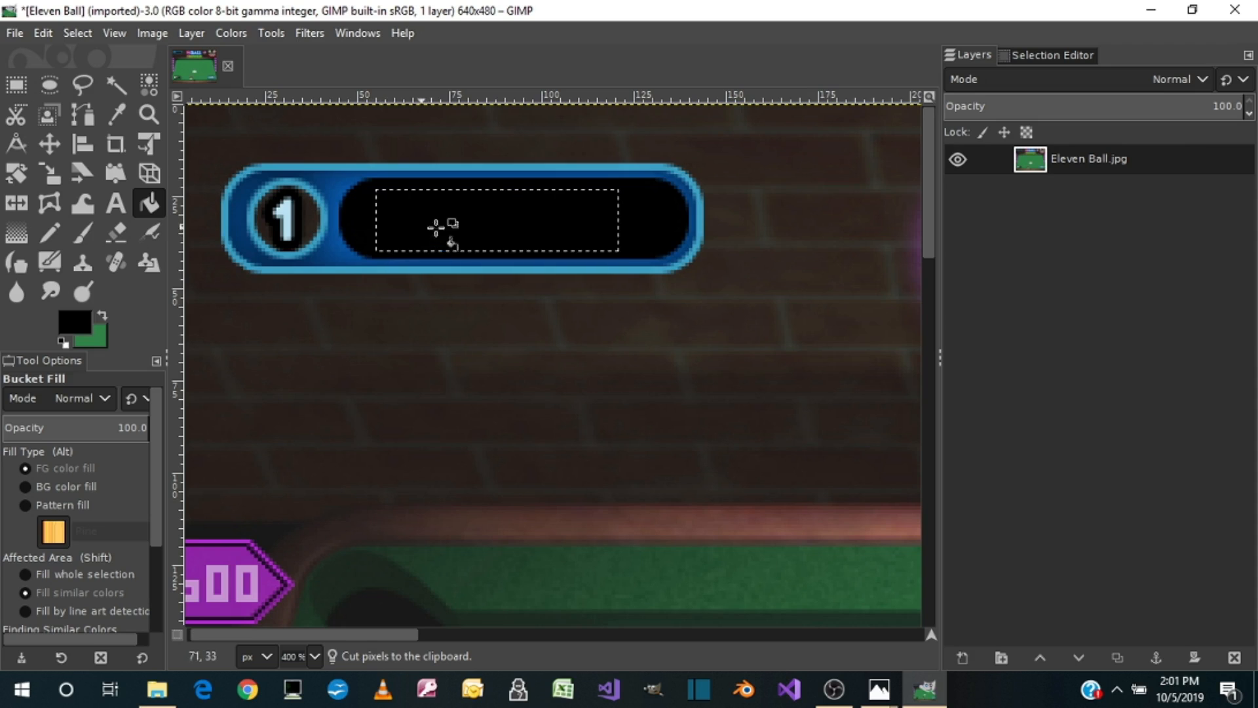
Step: Cut the 6 × 14 px area around the digit 1 in the blue circle, bucket-fill it with black, and clear the selection
{"action": "left_click", "coordinate": [18, 87]}
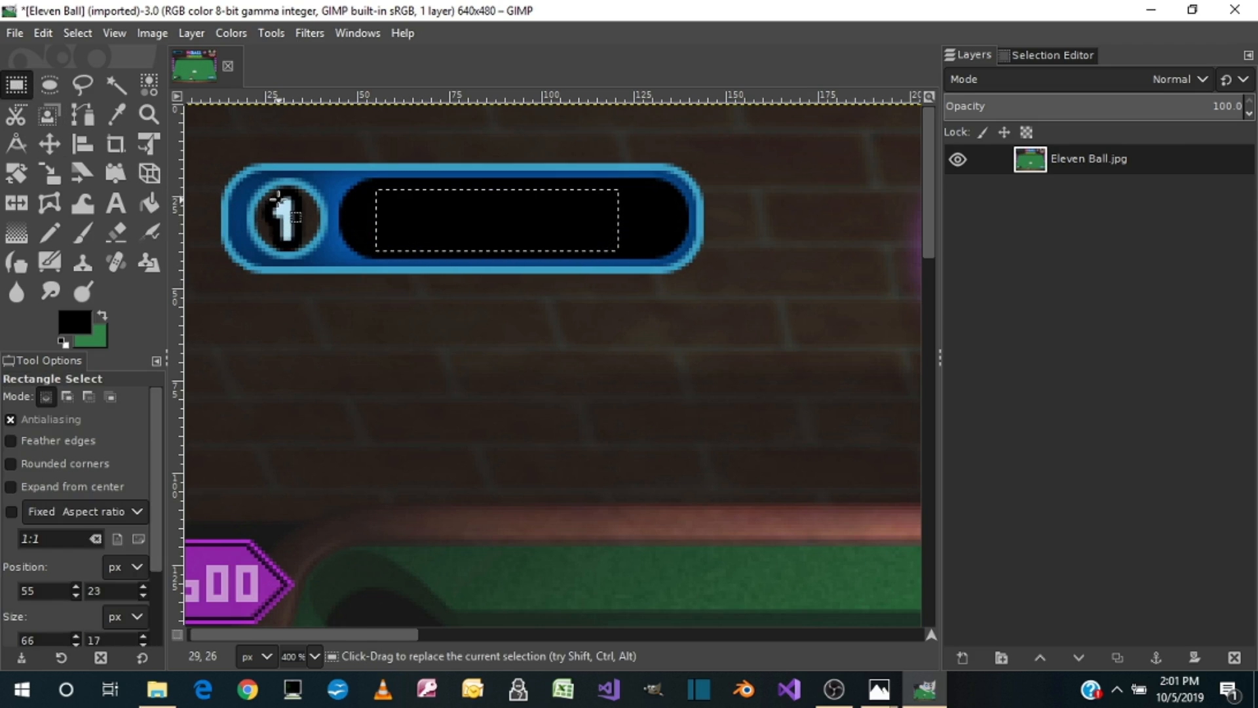
{"action": "left_click_drag", "start_coordinate": [276, 190], "coordinate": [299, 243]}
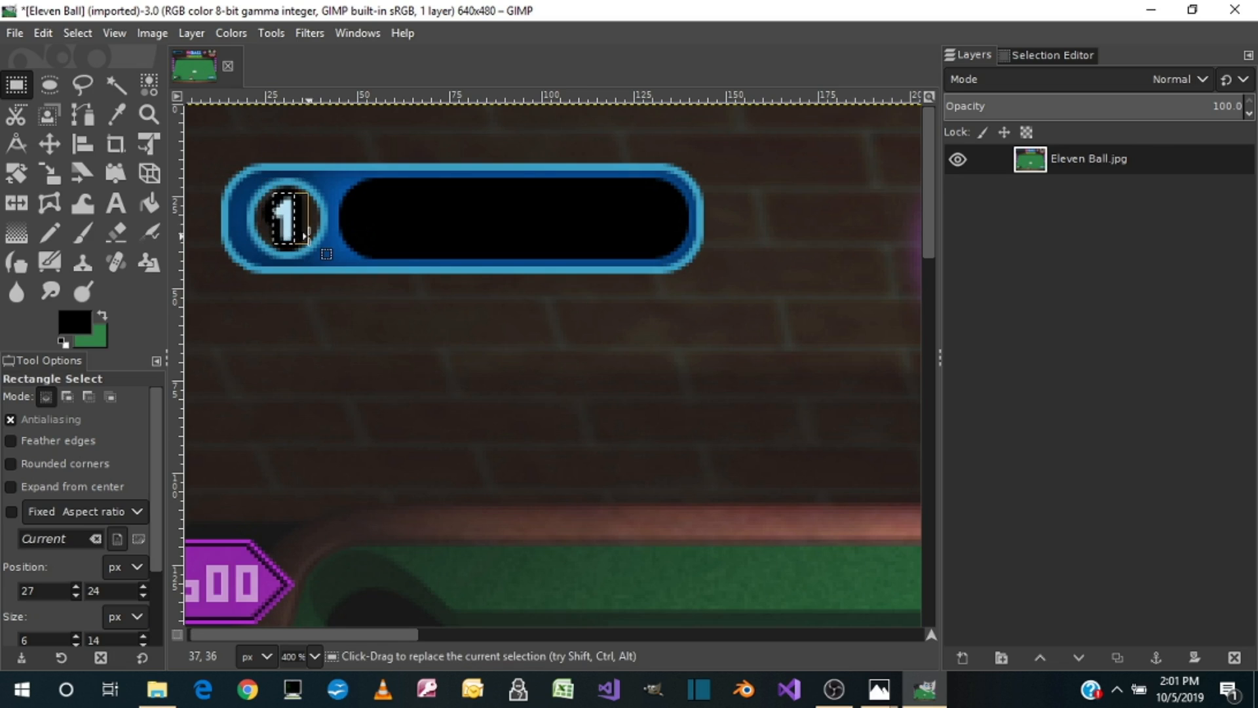
{"action": "key", "text": "ctrl"}
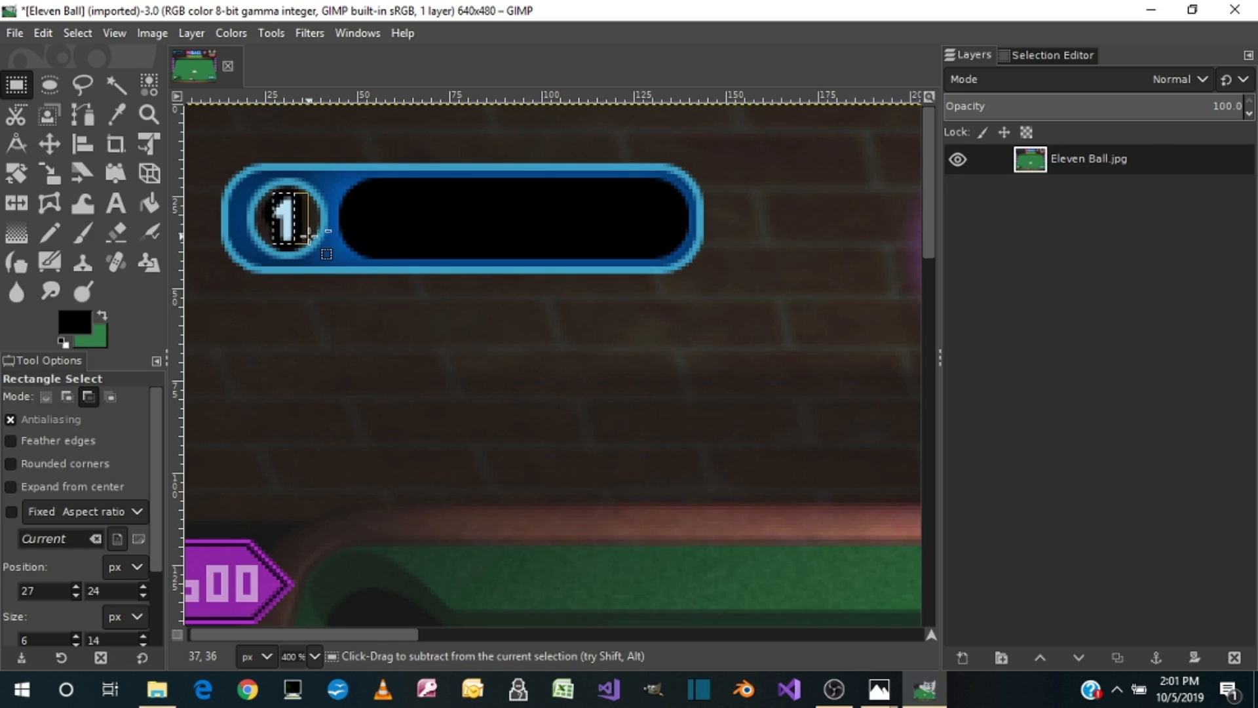
{"action": "key", "text": "ctrl+x"}
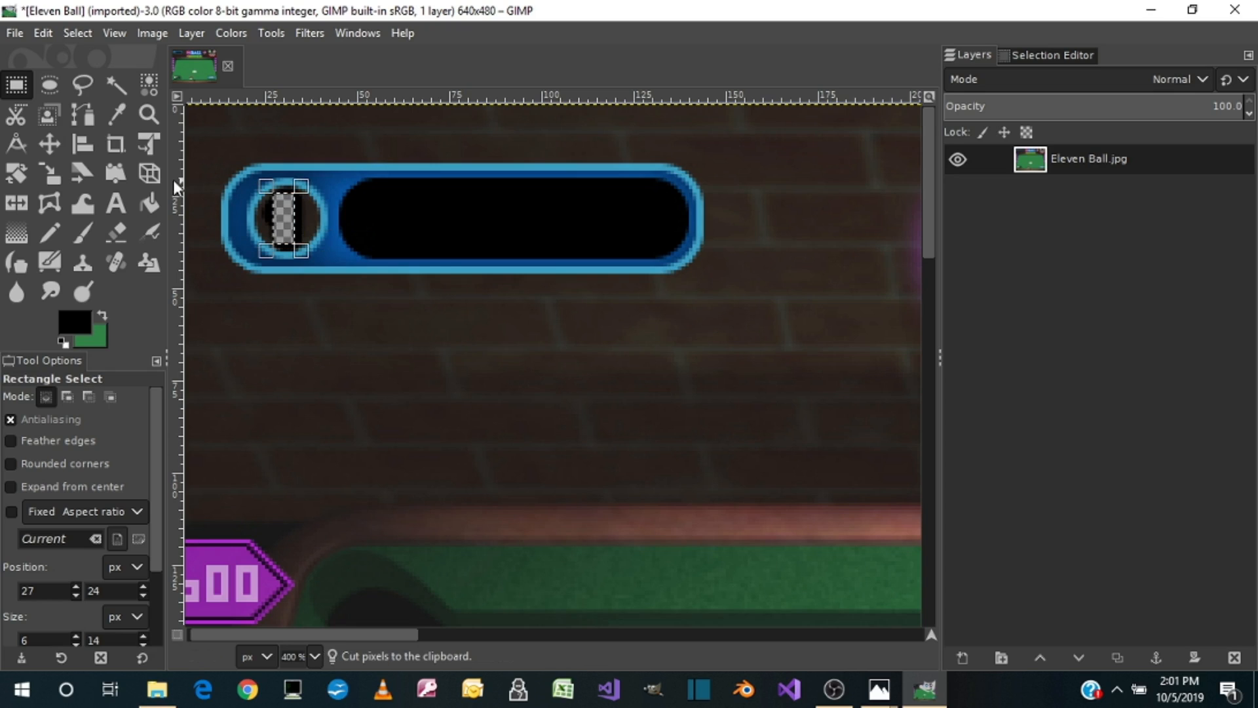
{"action": "left_click", "coordinate": [284, 221]}
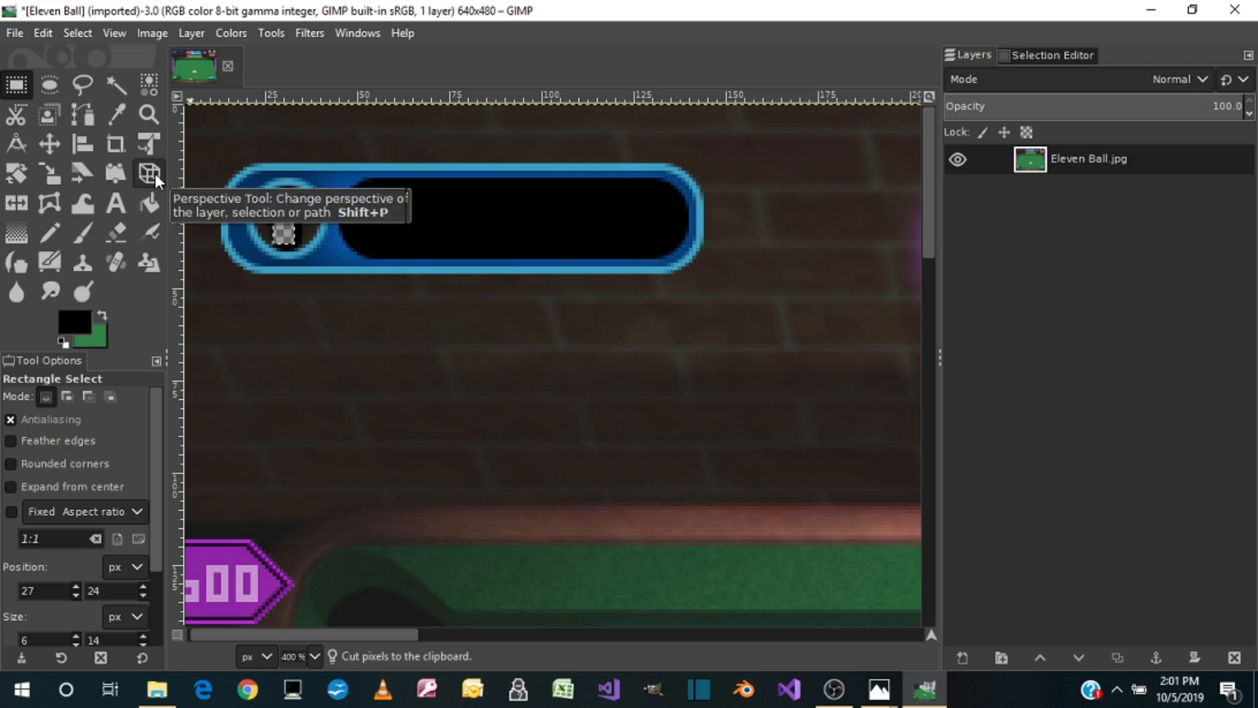
{"action": "left_click", "coordinate": [147, 206]}
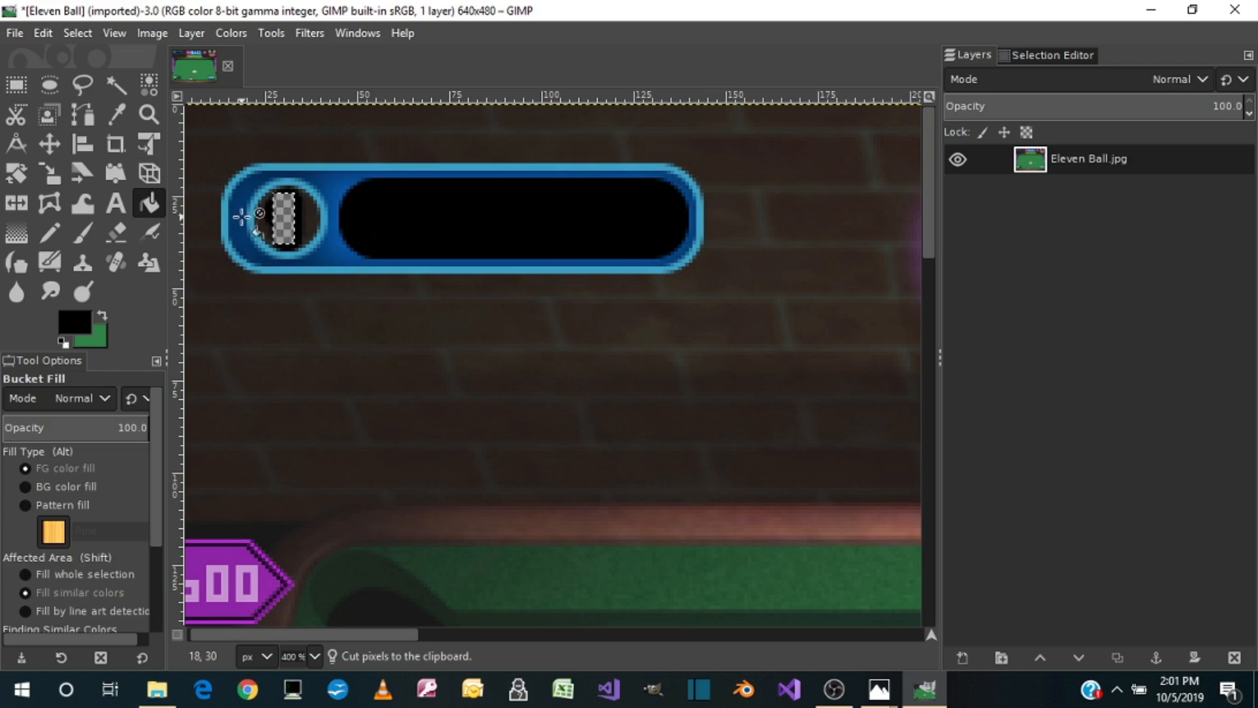
{"action": "left_click", "coordinate": [283, 219]}
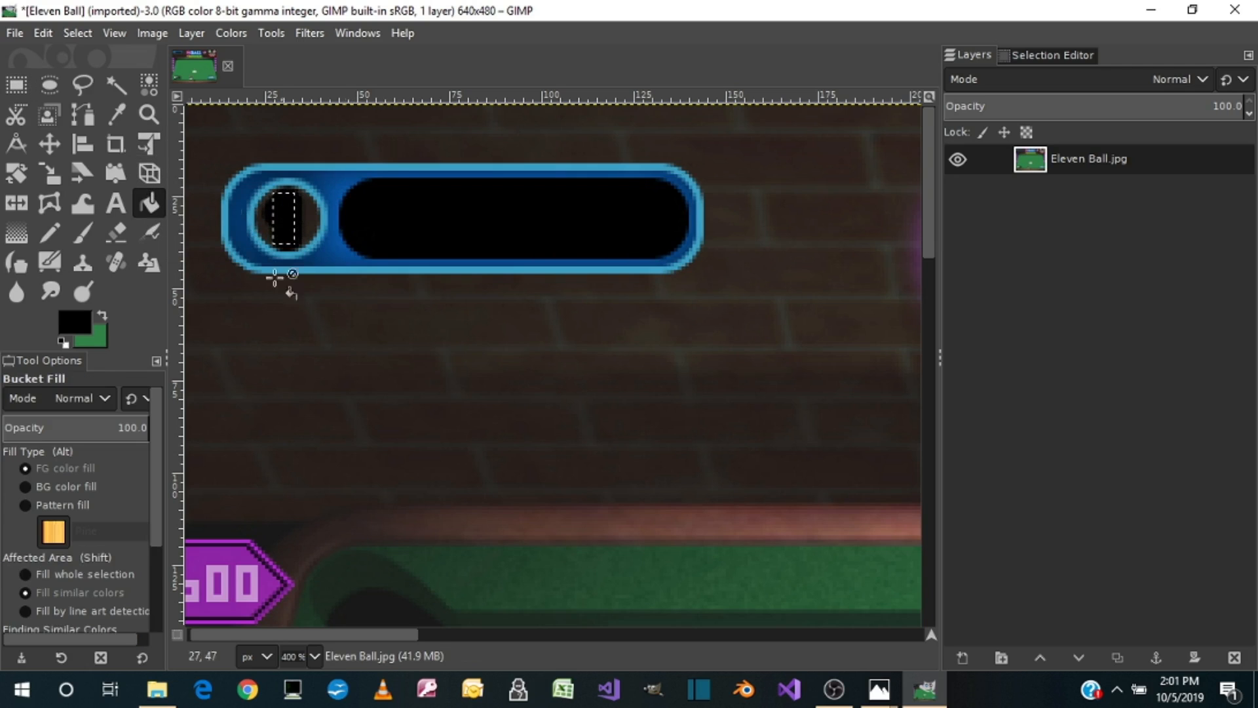
{"action": "left_click", "coordinate": [23, 89]}
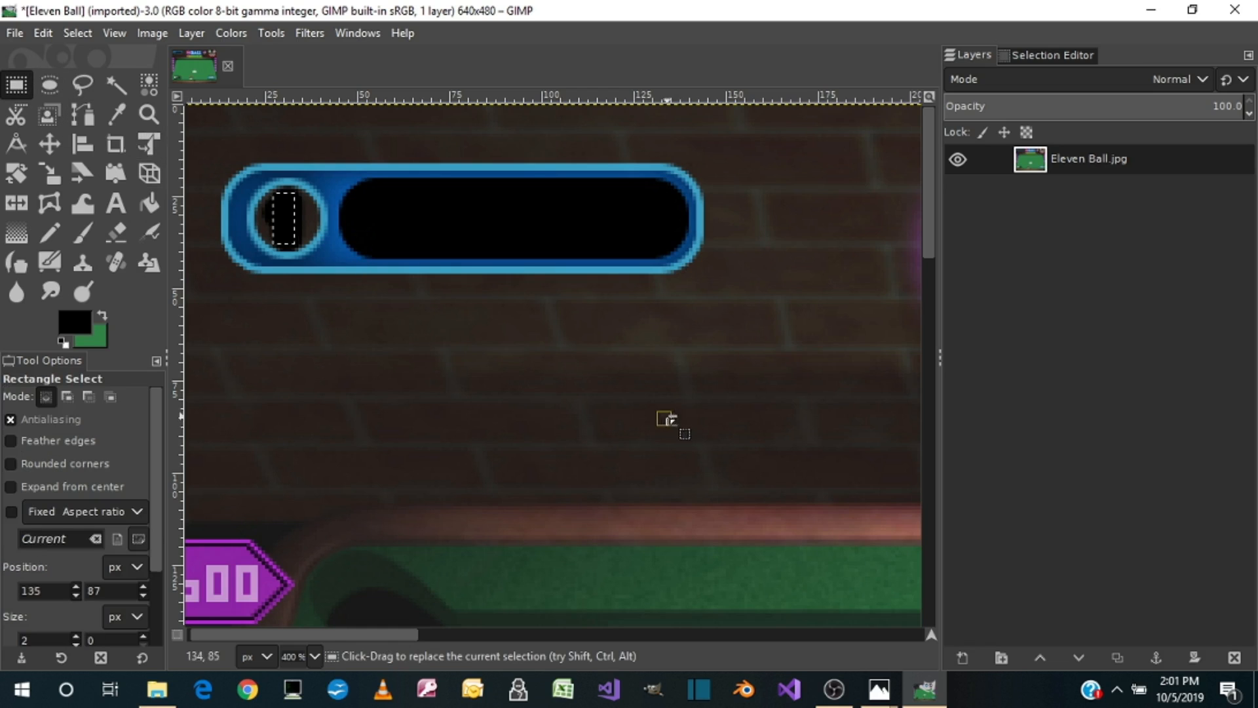
{"action": "left_click", "coordinate": [539, 394]}
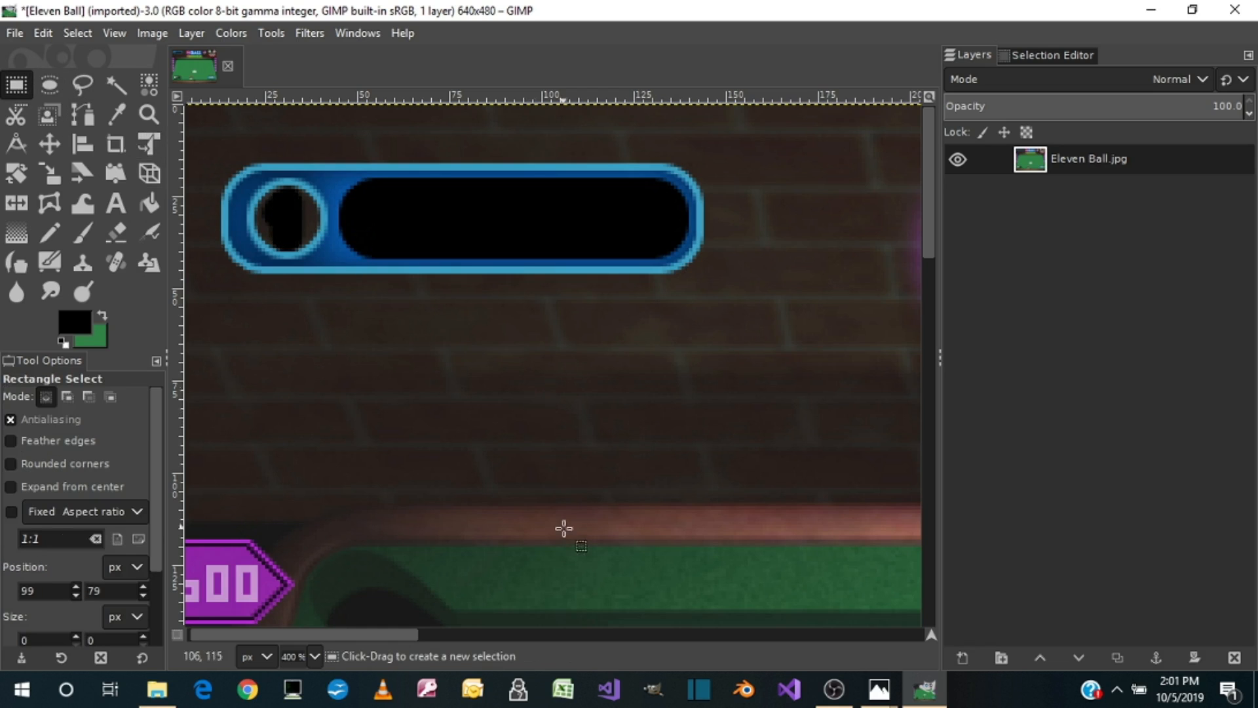
Step: Copy a 15 × 20 px patch of the brick wall, paste it over the number 1 beneath the pink arrow, and anchor it
{"action": "left_click_drag", "start_coordinate": [377, 632], "coordinate": [848, 616]}
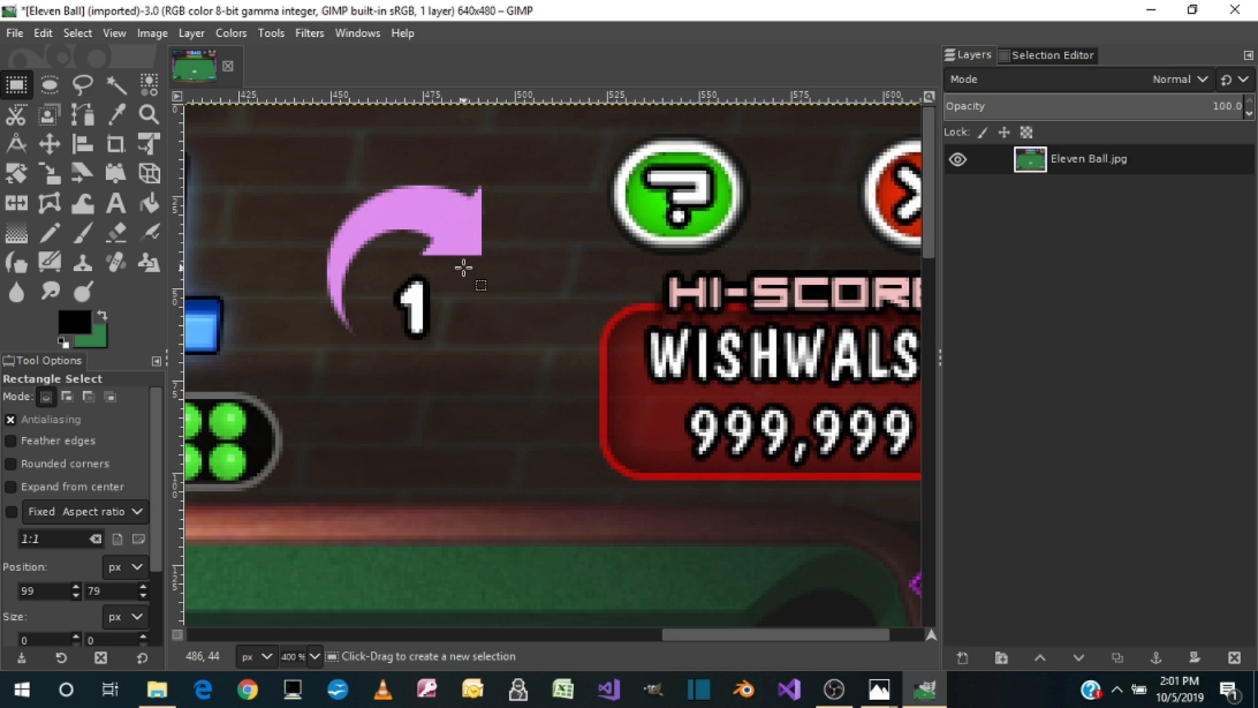
{"action": "left_click_drag", "start_coordinate": [466, 267], "coordinate": [521, 339]}
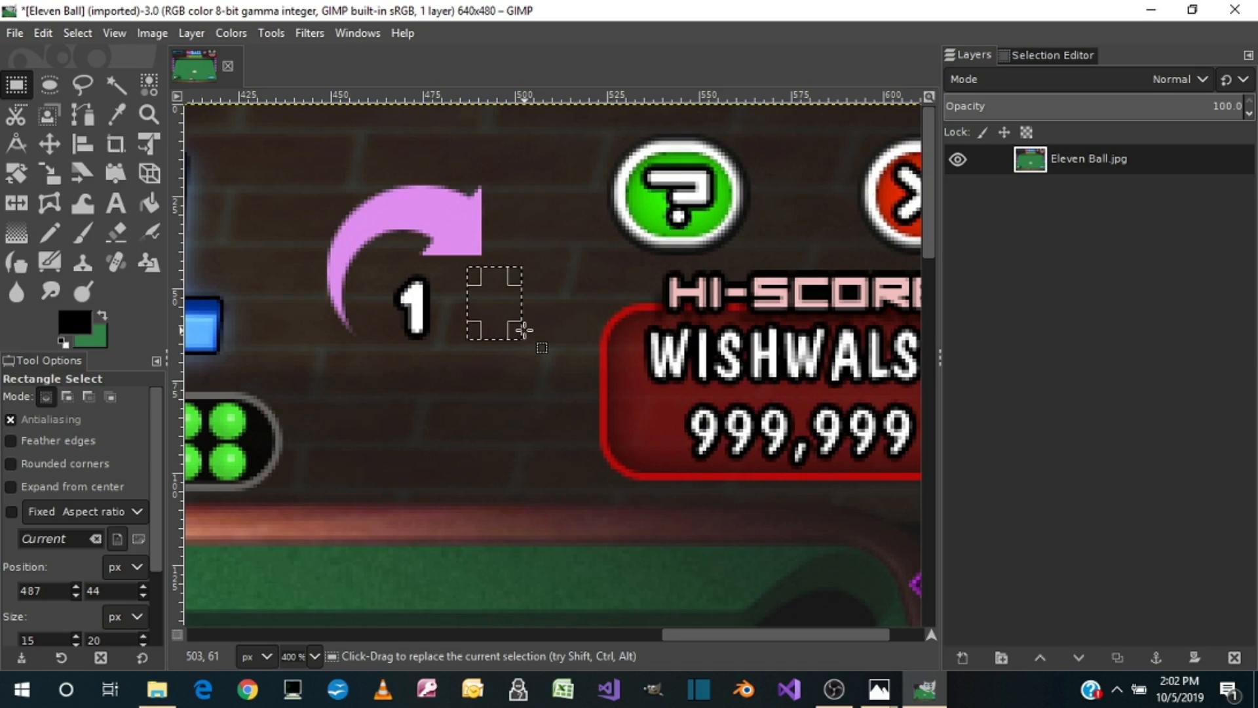
{"action": "key", "text": "ctrl+c"}
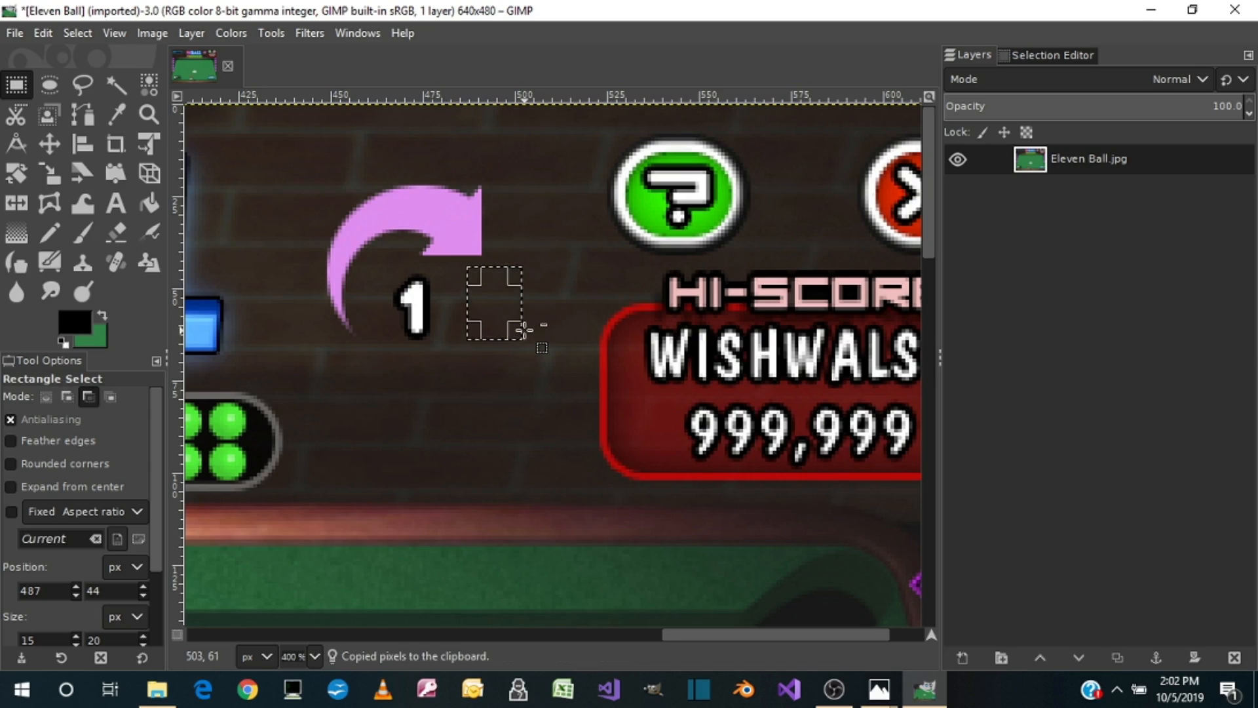
{"action": "key", "text": "ctrl+v"}
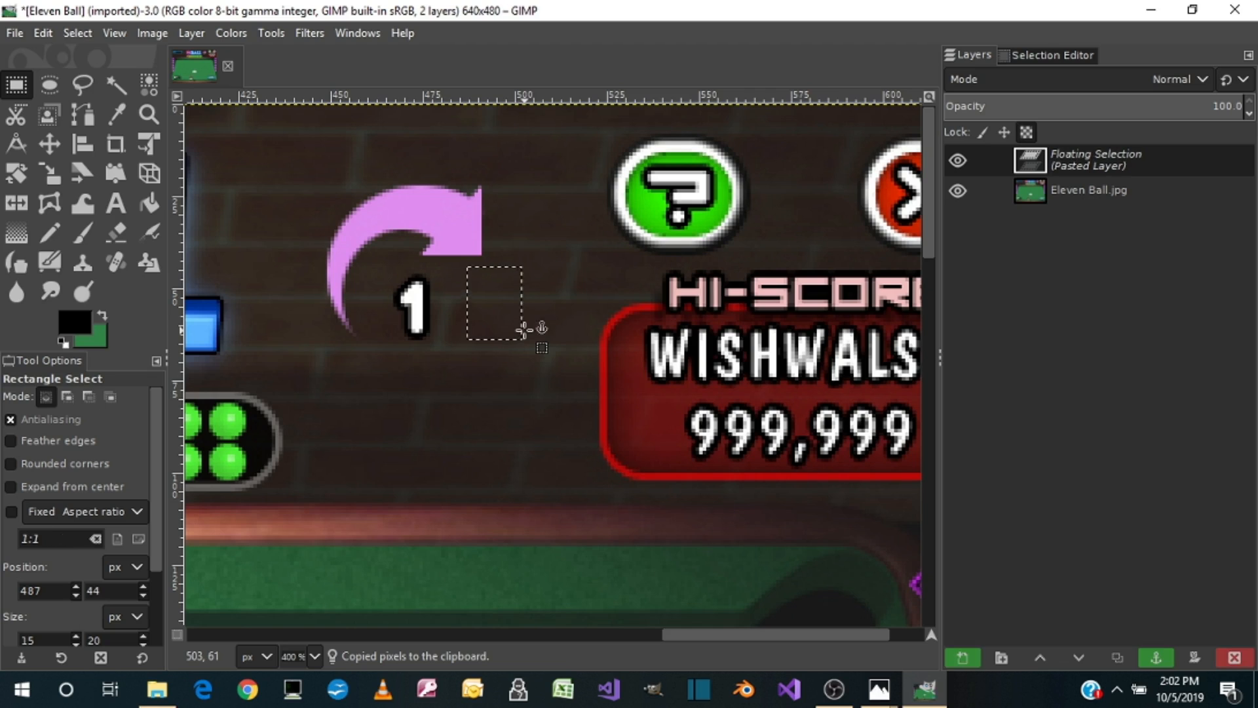
{"action": "left_click_drag", "start_coordinate": [509, 320], "coordinate": [420, 320]}
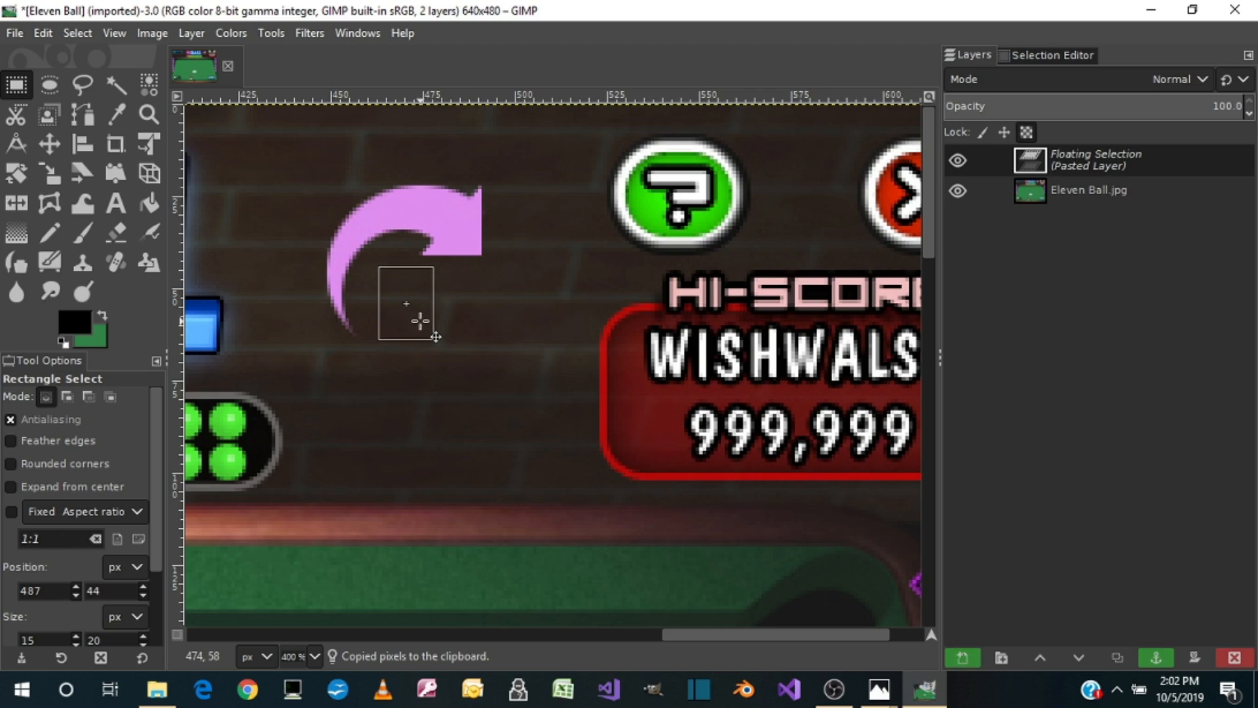
{"action": "left_click", "coordinate": [538, 374]}
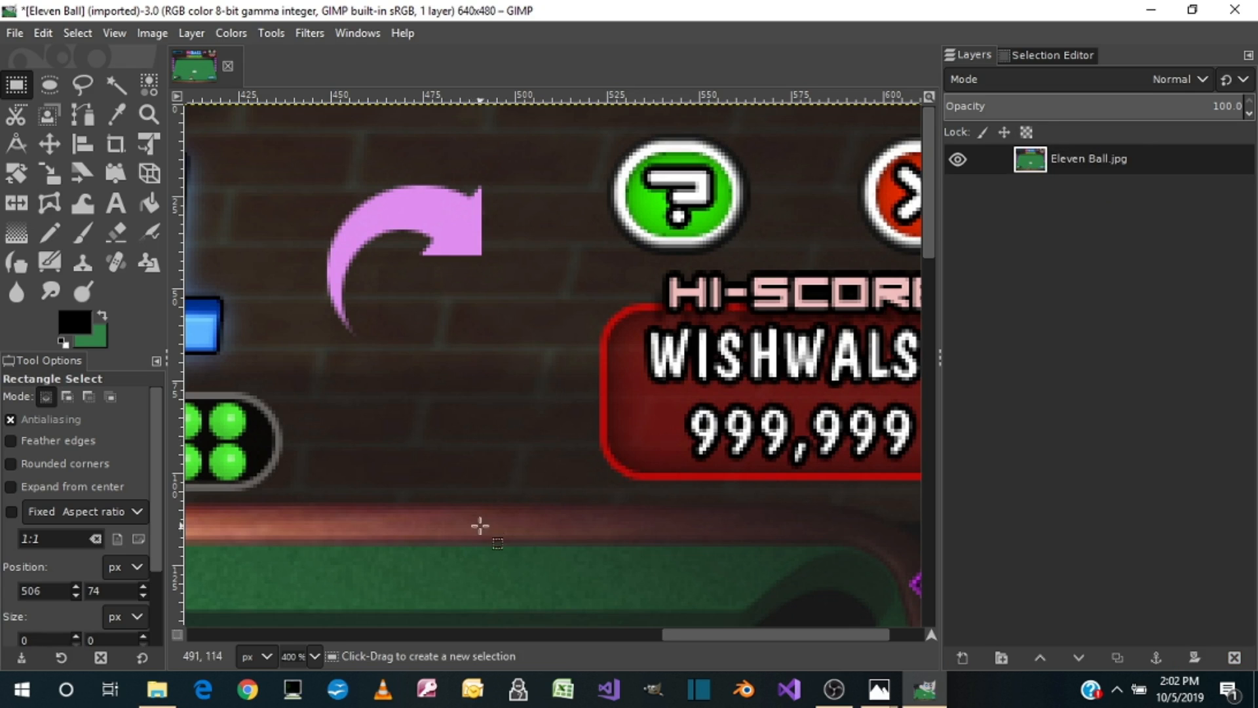
Step: Copy a 12 × 18 px patch of the red hi-score box, stamp it repeatedly across the 999,999 score, and anchor it
{"action": "left_click_drag", "start_coordinate": [714, 629], "coordinate": [773, 620]}
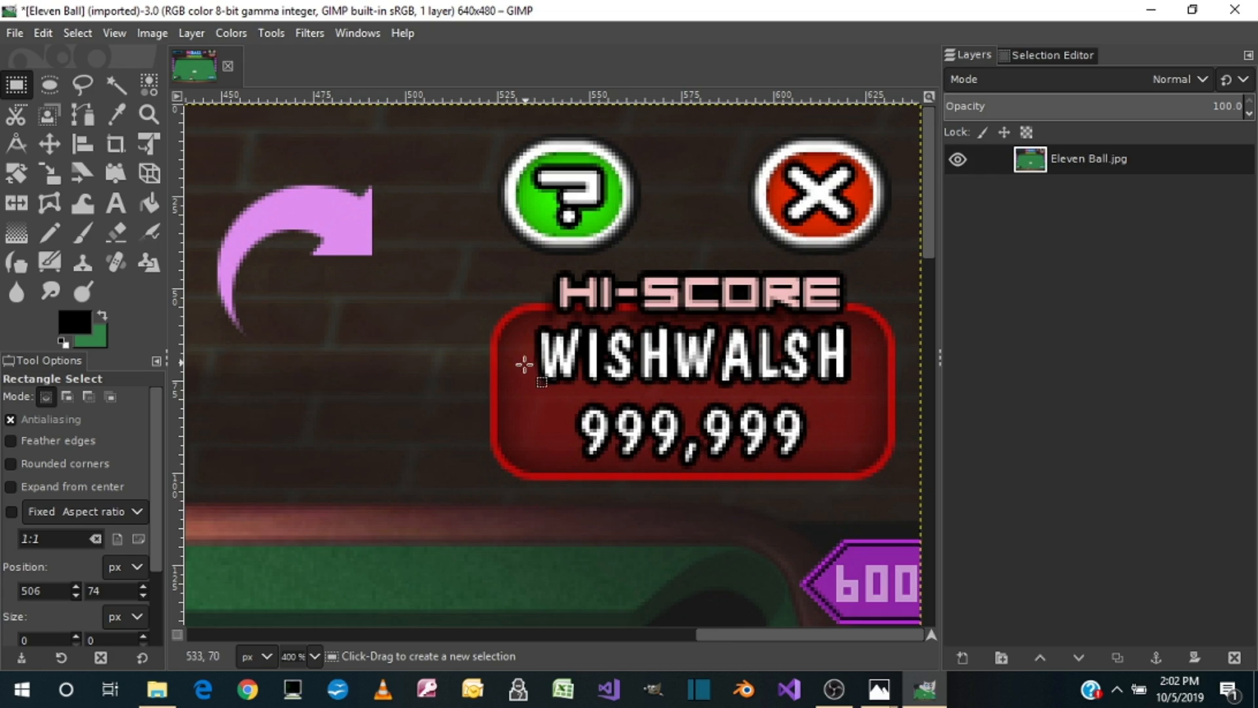
{"action": "left_click_drag", "start_coordinate": [526, 394], "coordinate": [569, 452]}
{"action": "key", "text": "ctrl+c"}
{"action": "key", "text": "ctrl+v"}
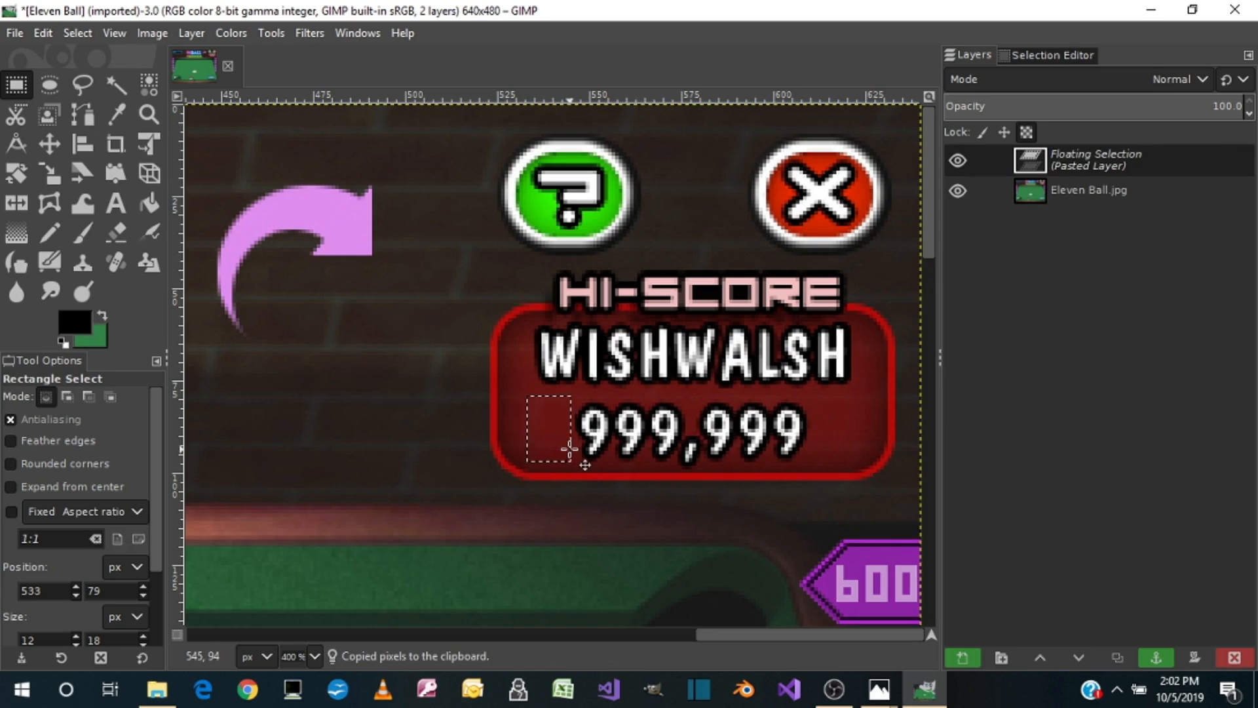
{"action": "left_click_drag", "start_coordinate": [550, 427], "coordinate": [612, 441]}
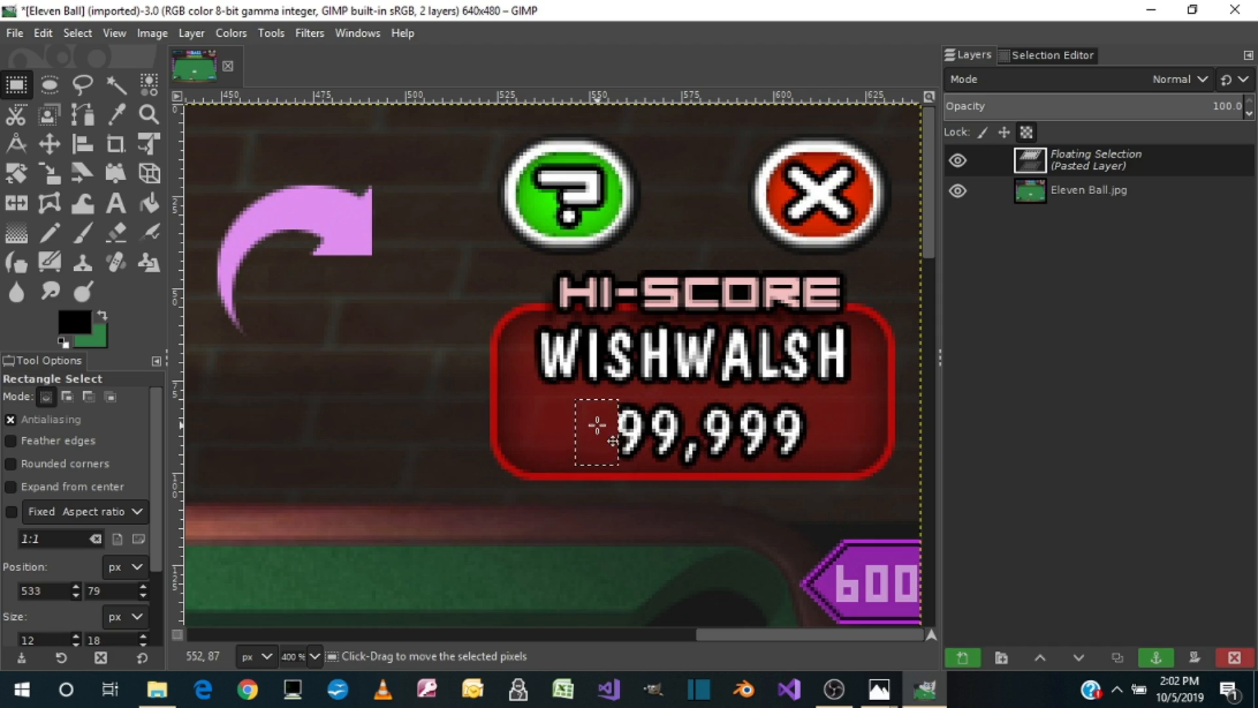
{"action": "left_click_drag", "start_coordinate": [613, 441], "coordinate": [652, 443]}
{"action": "key", "text": "ctrl"}
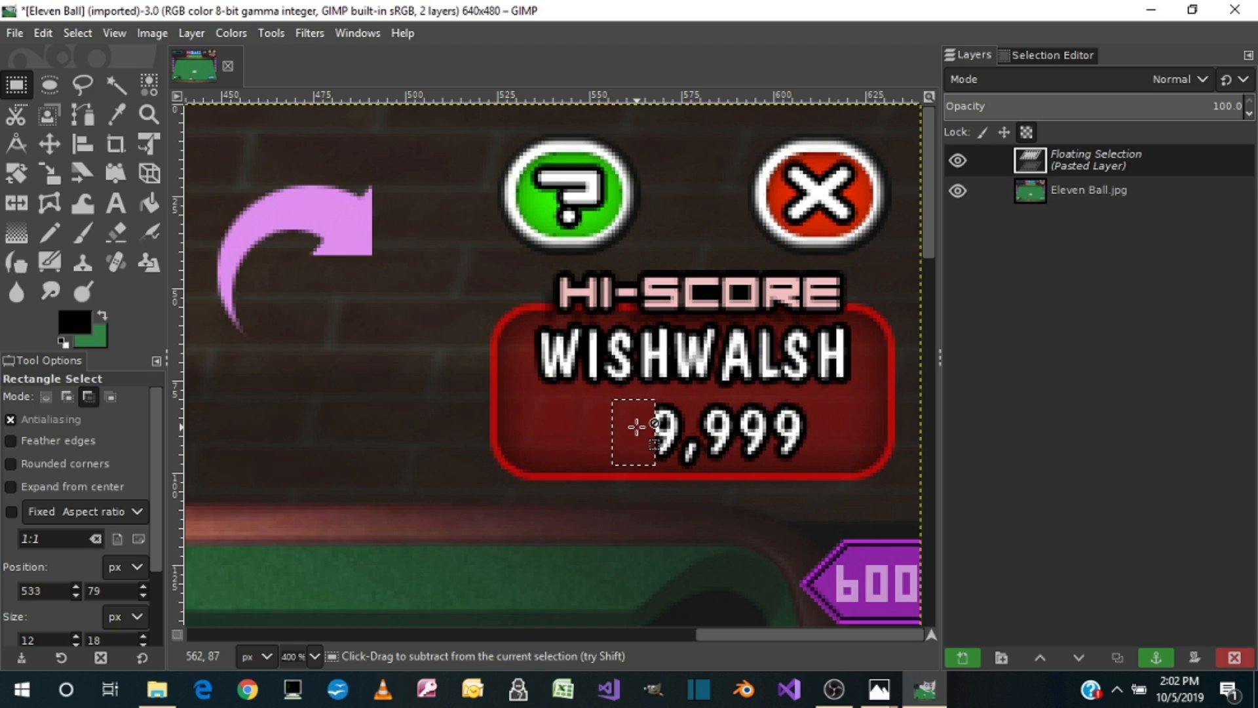
{"action": "left_click_drag", "start_coordinate": [636, 426], "coordinate": [687, 443]}
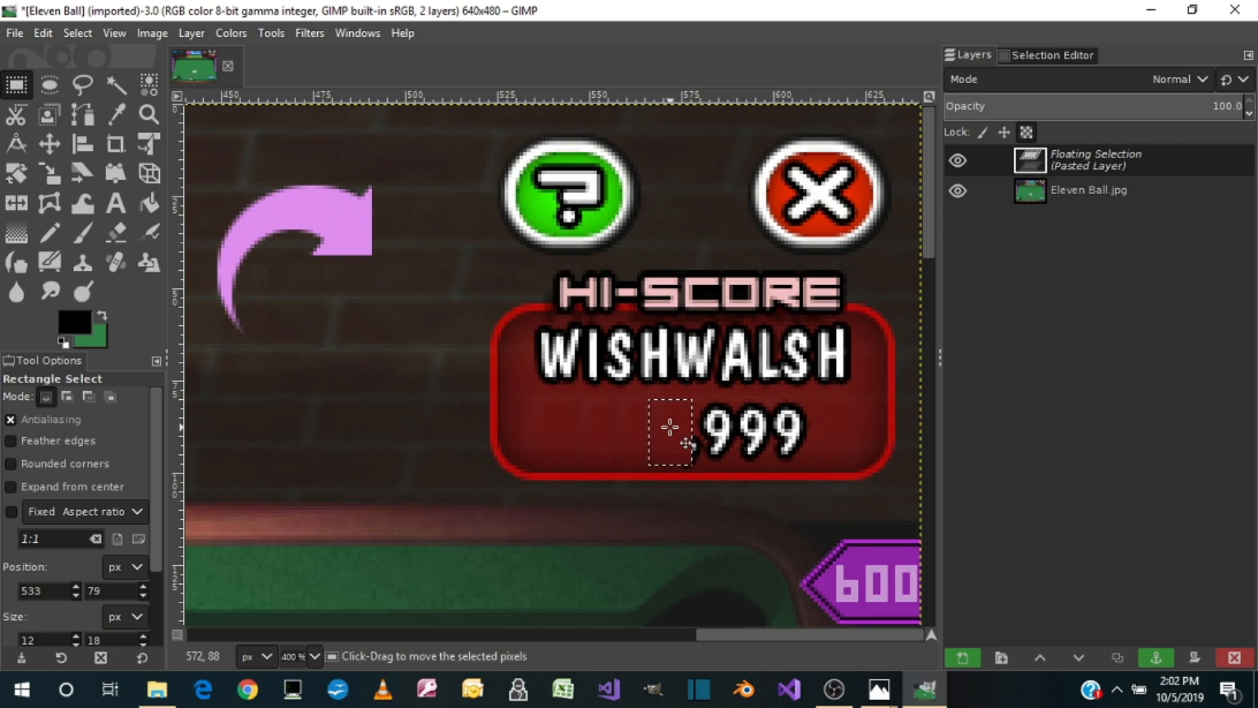
{"action": "left_click_drag", "start_coordinate": [683, 430], "coordinate": [712, 430]}
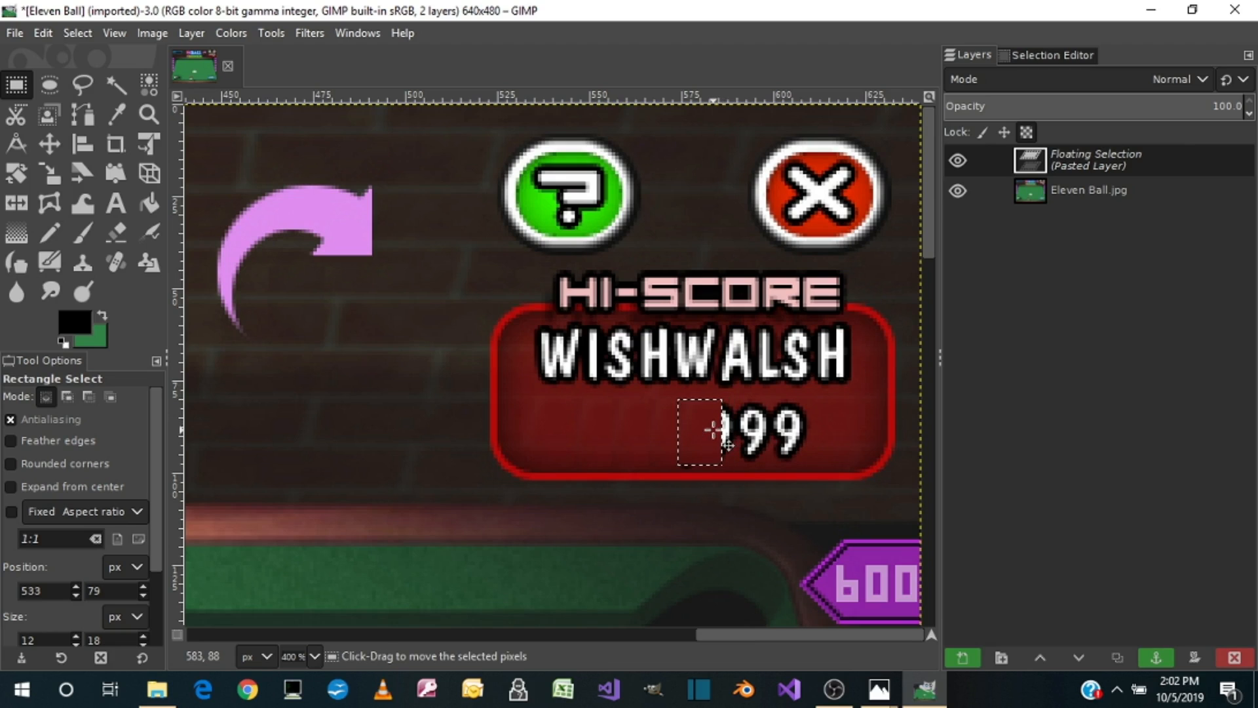
{"action": "left_click_drag", "start_coordinate": [712, 428], "coordinate": [816, 414]}
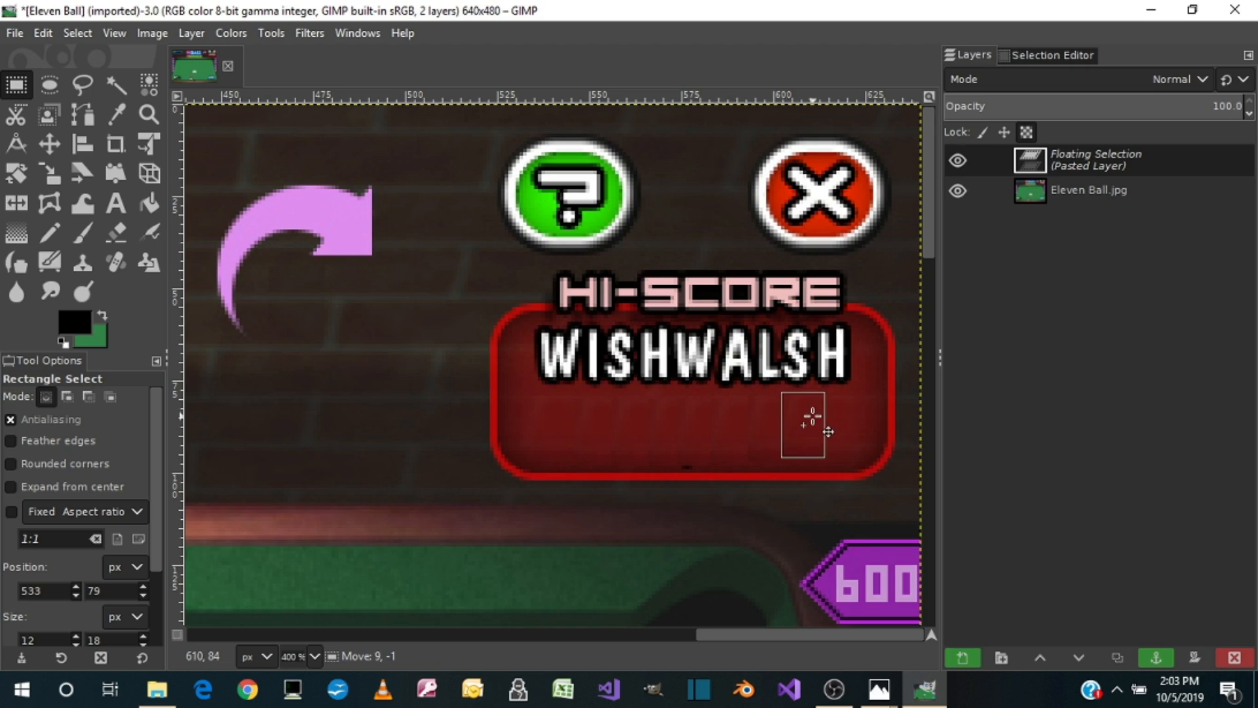
{"action": "left_click", "coordinate": [600, 429]}
Step: Copy an 8 × 6 px patch from the lower edge of the hi-score box, paste it over the black comma remnant, and anchor it
{"action": "left_click_drag", "start_coordinate": [628, 451], "coordinate": [650, 476]}
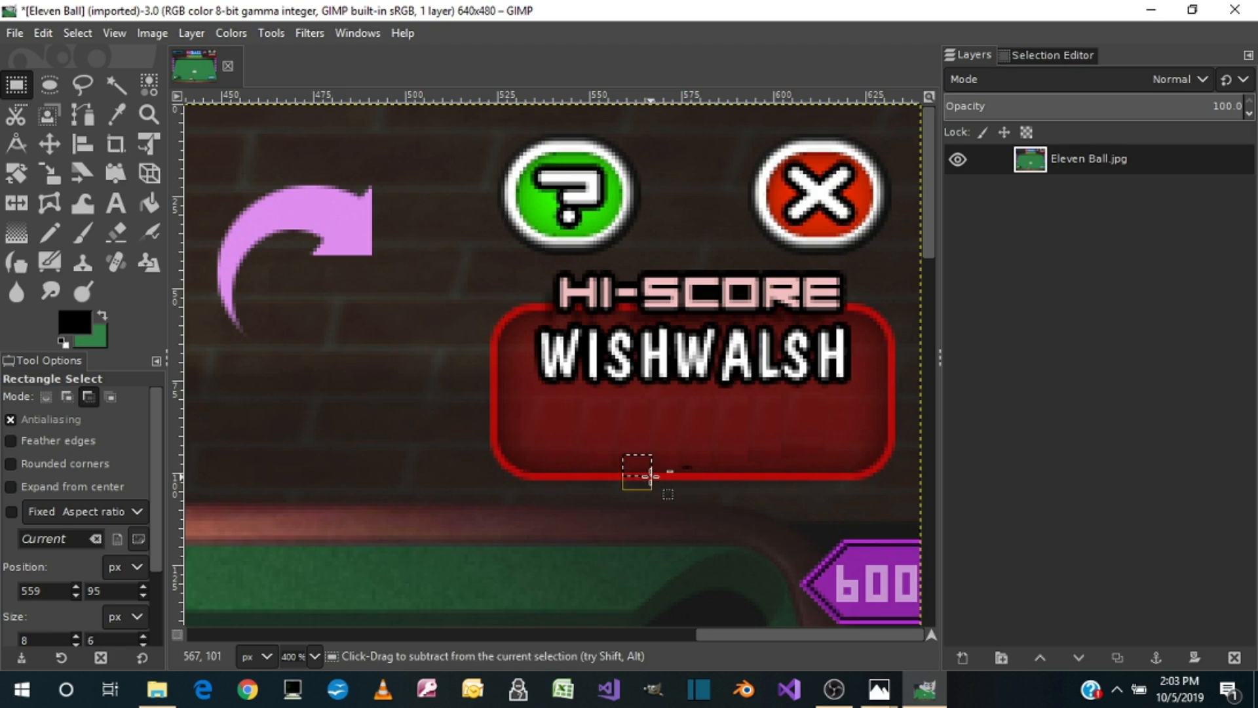
{"action": "key", "text": "ctrl+c"}
{"action": "key", "text": "ctrl+v"}
{"action": "left_click_drag", "start_coordinate": [651, 477], "coordinate": [696, 473]}
{"action": "left_click", "coordinate": [732, 410]}
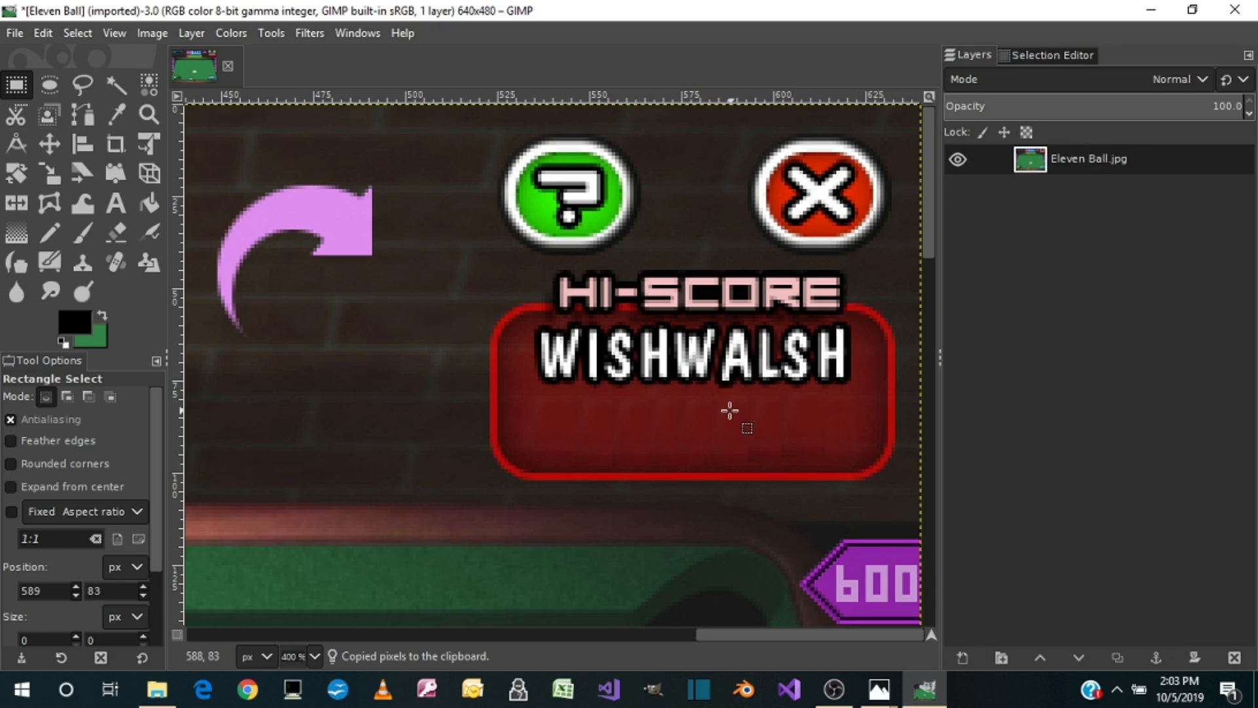
Step: Copy an 87 × 12 px strip of the cleared red hi-score box, paste it twice over the player name, and anchor it
{"action": "left_click_drag", "start_coordinate": [538, 386], "coordinate": [803, 409]}
{"action": "left_click", "coordinate": [773, 429]}
{"action": "left_click_drag", "start_coordinate": [536, 393], "coordinate": [854, 433]}
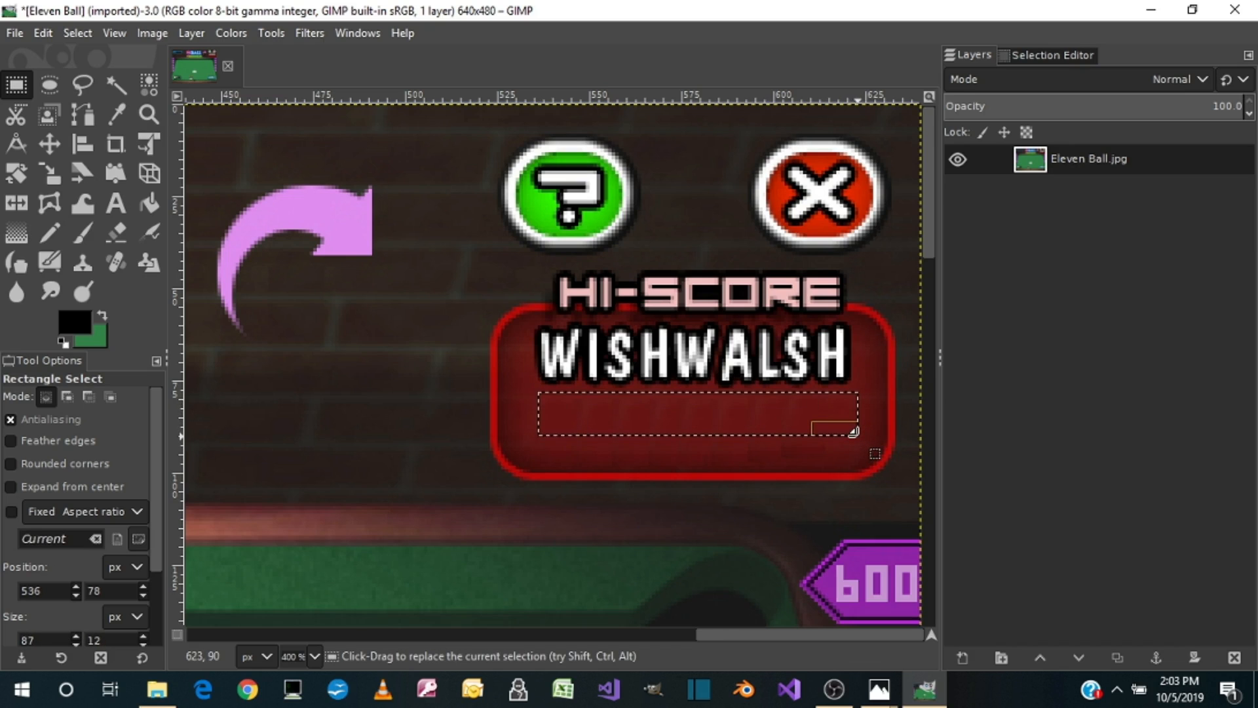
{"action": "key", "text": "ctrl+c"}
{"action": "key", "text": "ctrl+v"}
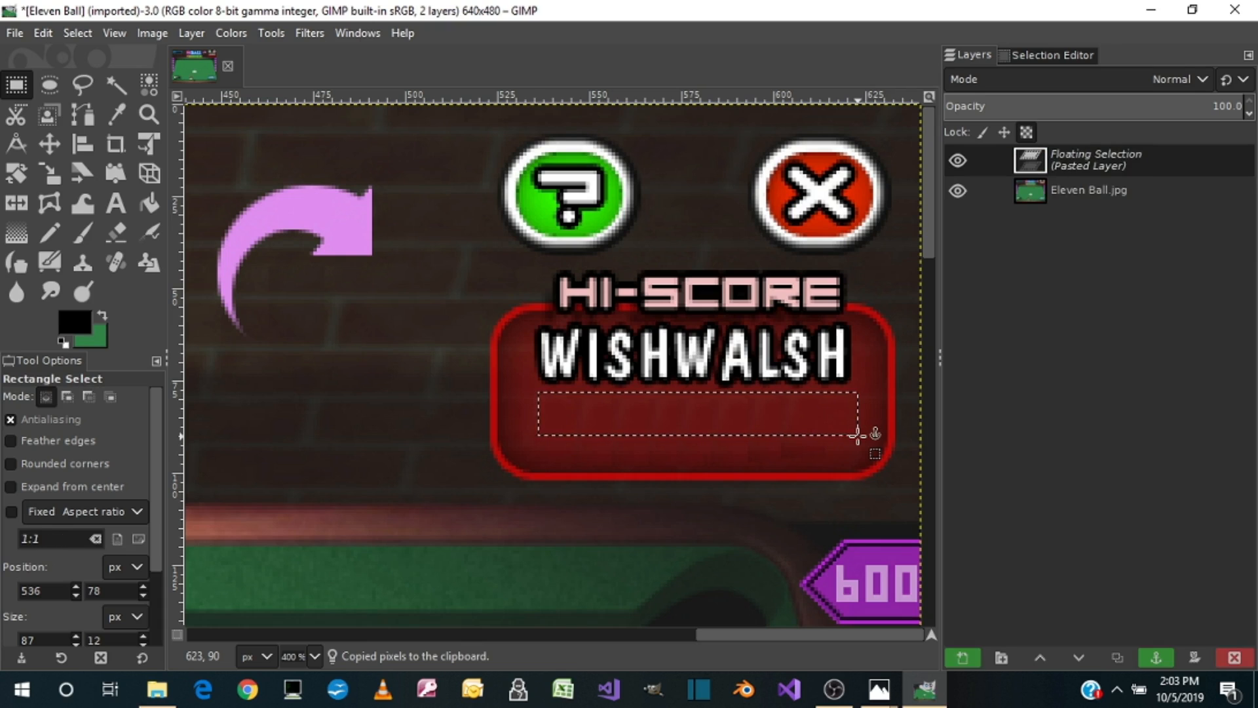
{"action": "left_click_drag", "start_coordinate": [730, 404], "coordinate": [731, 368]}
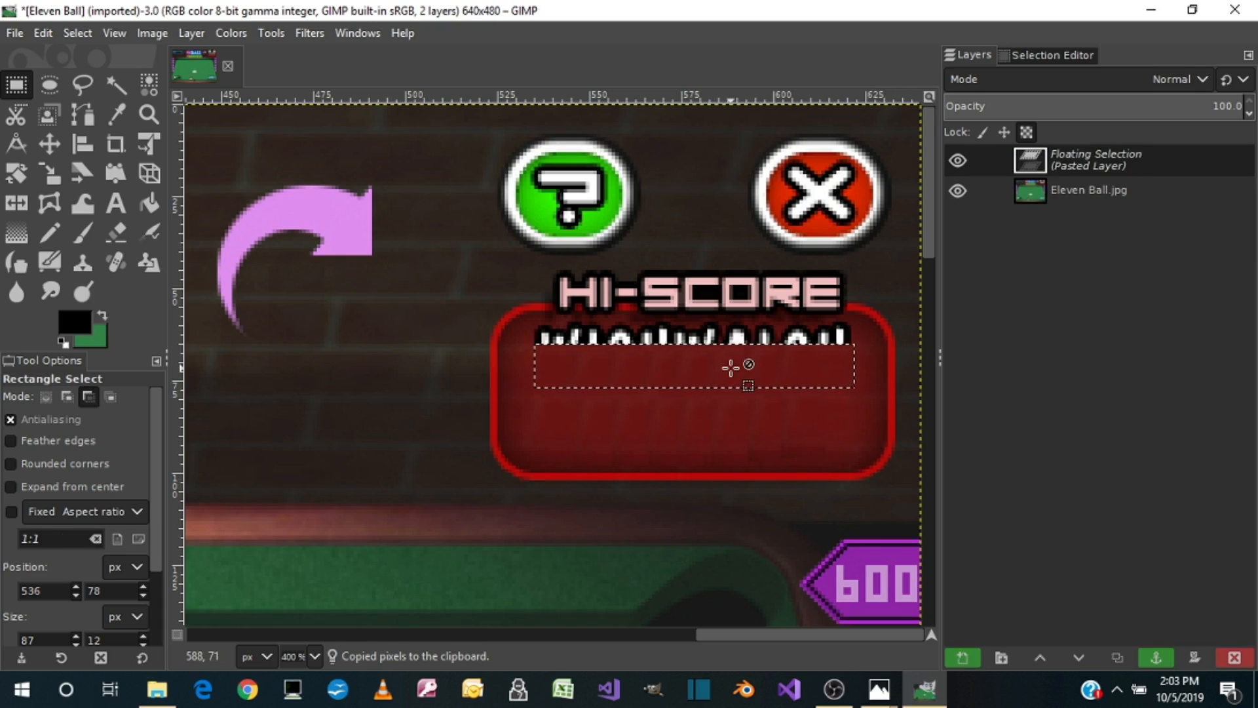
{"action": "left_click_drag", "start_coordinate": [717, 358], "coordinate": [717, 336]}
{"action": "left_click", "coordinate": [326, 438]}
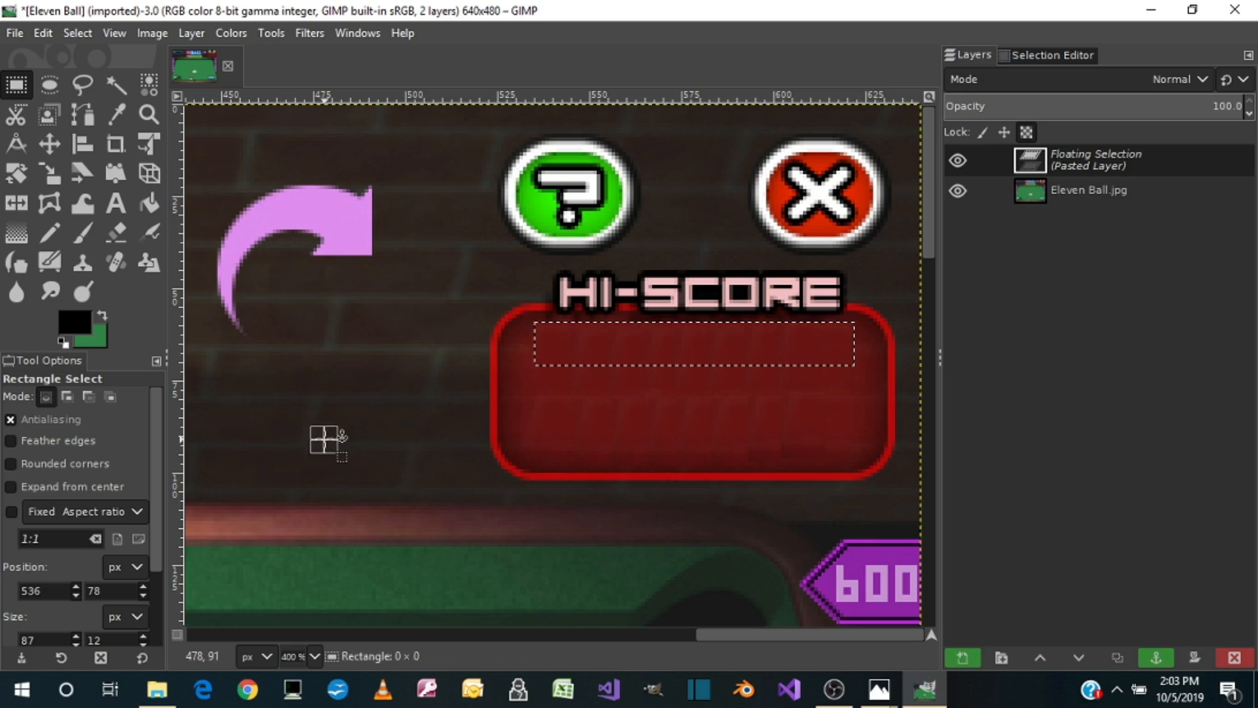
Step: Start exporting the image and choose the Pictures folder inside 11 Ball on the Desktop as the destination
{"action": "key", "text": "1"}
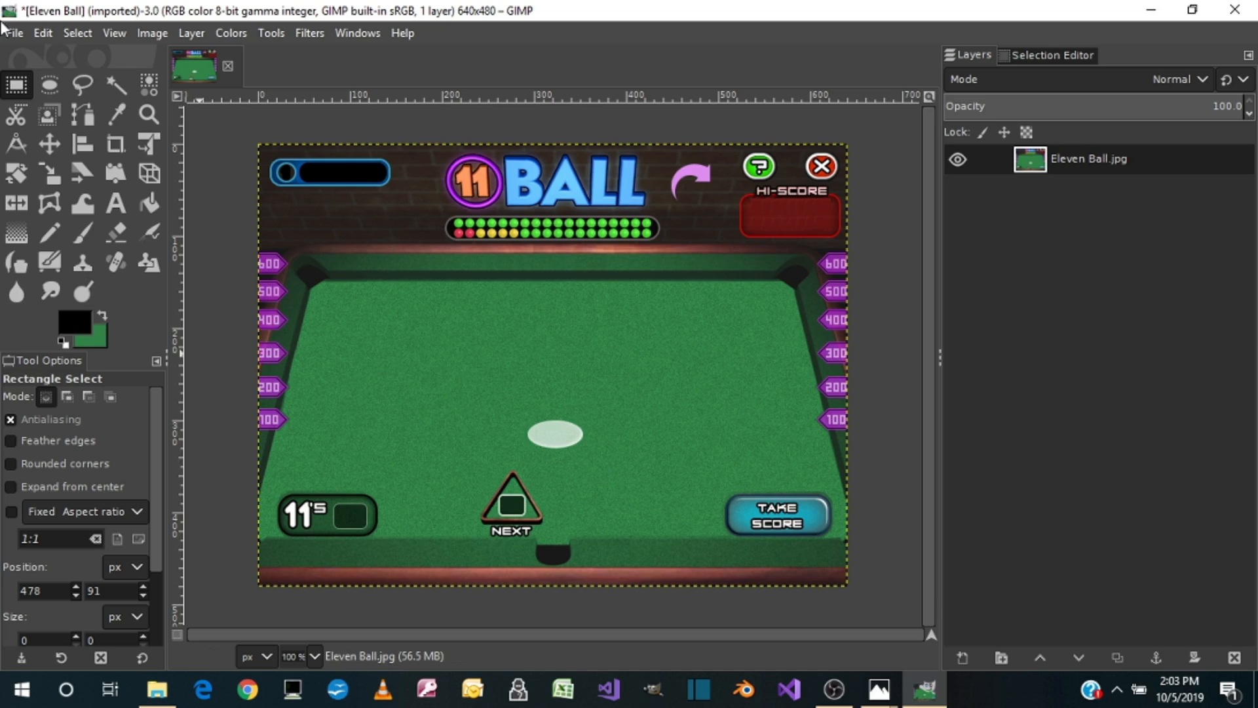
{"action": "left_click", "coordinate": [14, 35]}
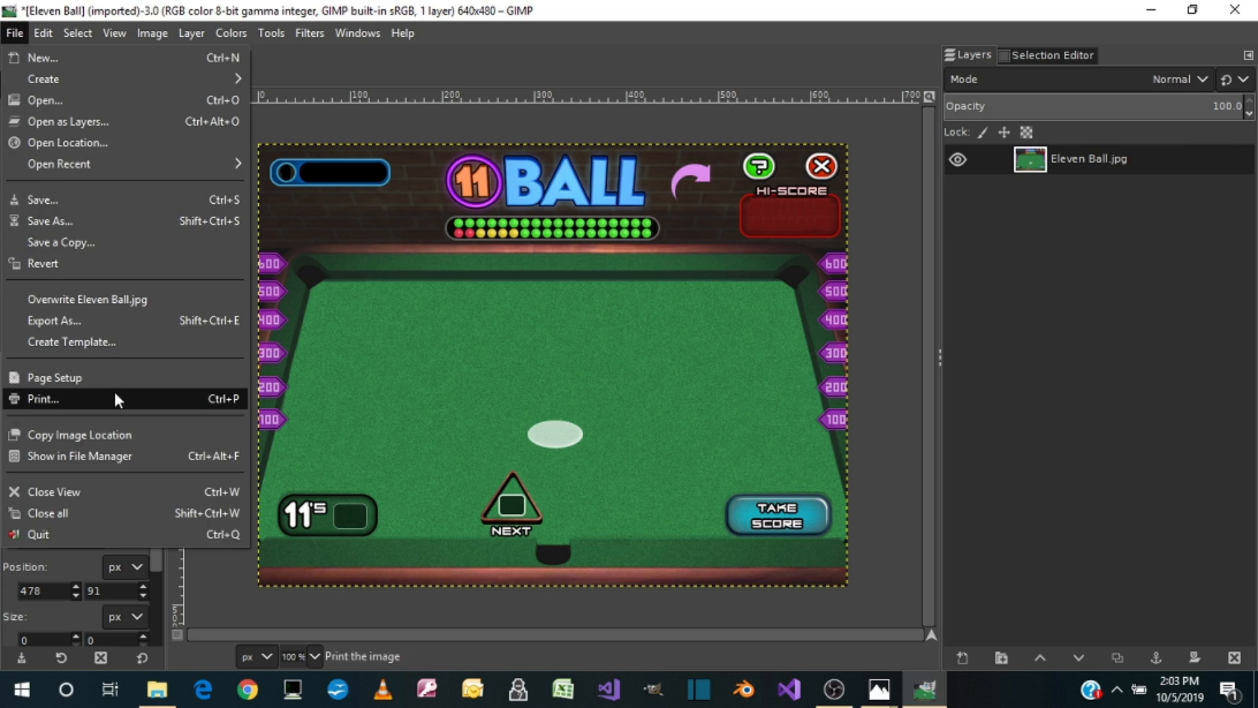
{"action": "left_click", "coordinate": [61, 320]}
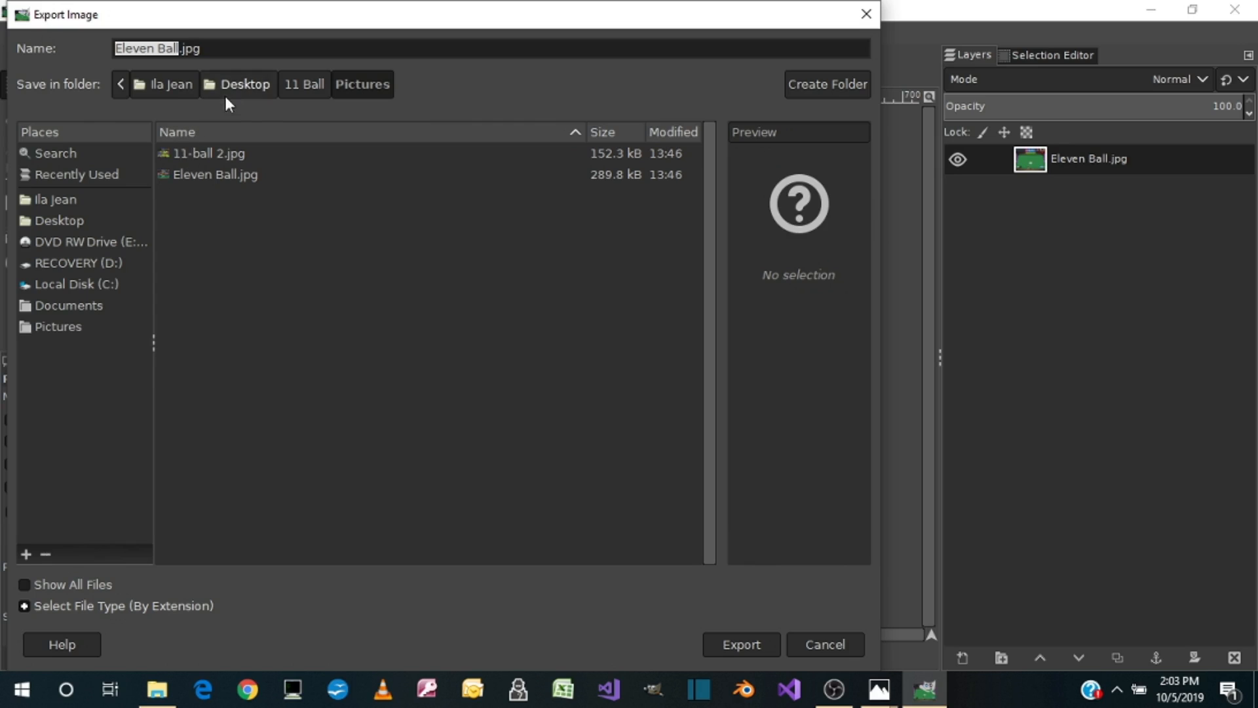
{"action": "left_click", "coordinate": [73, 219]}
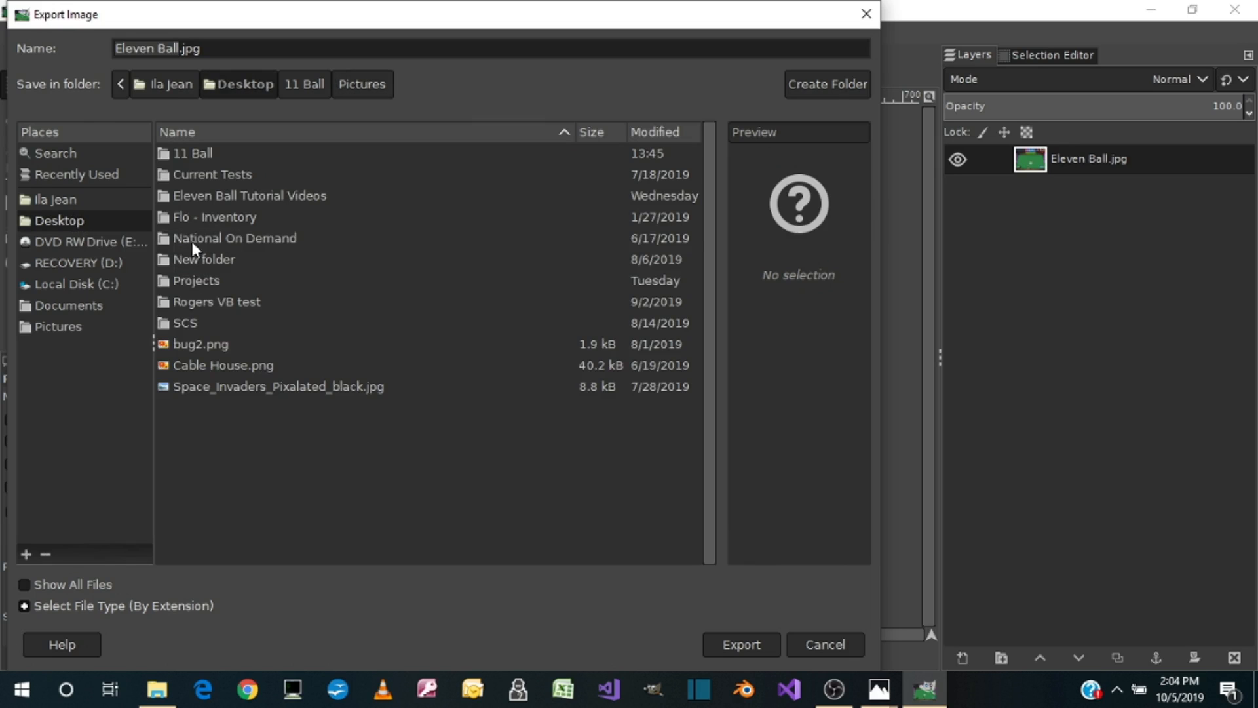
{"action": "double_click", "coordinate": [218, 149]}
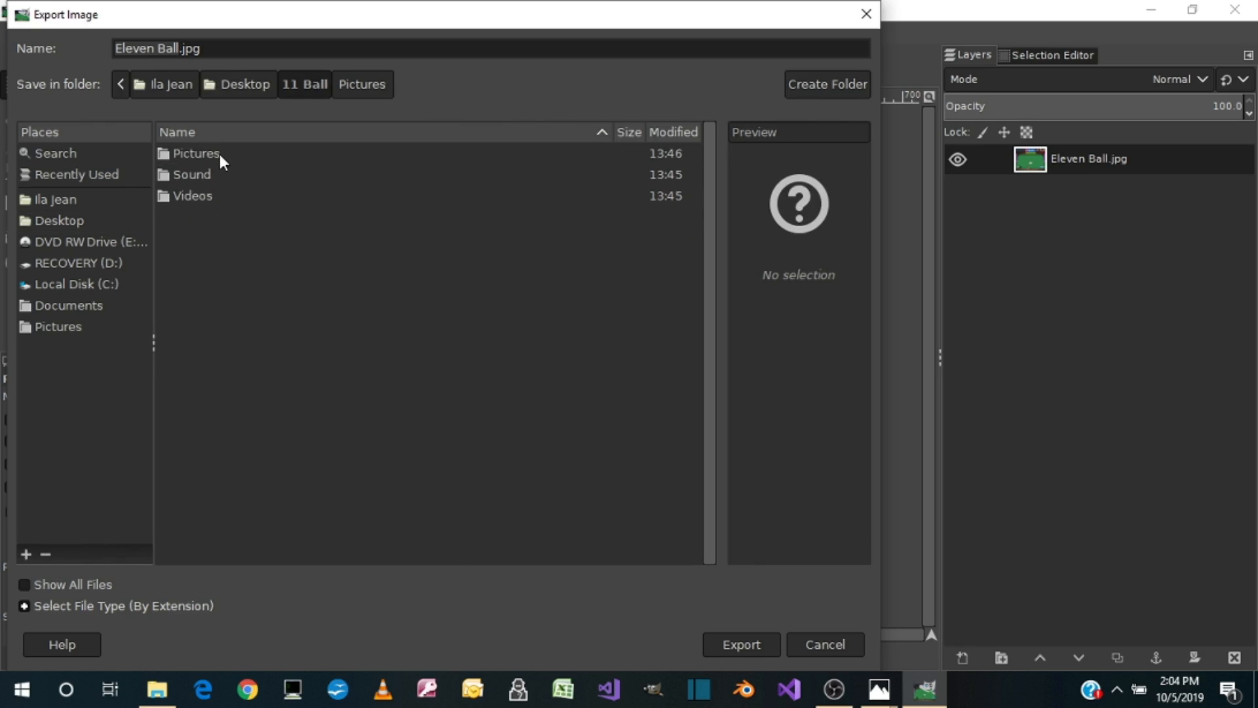
{"action": "double_click", "coordinate": [218, 154]}
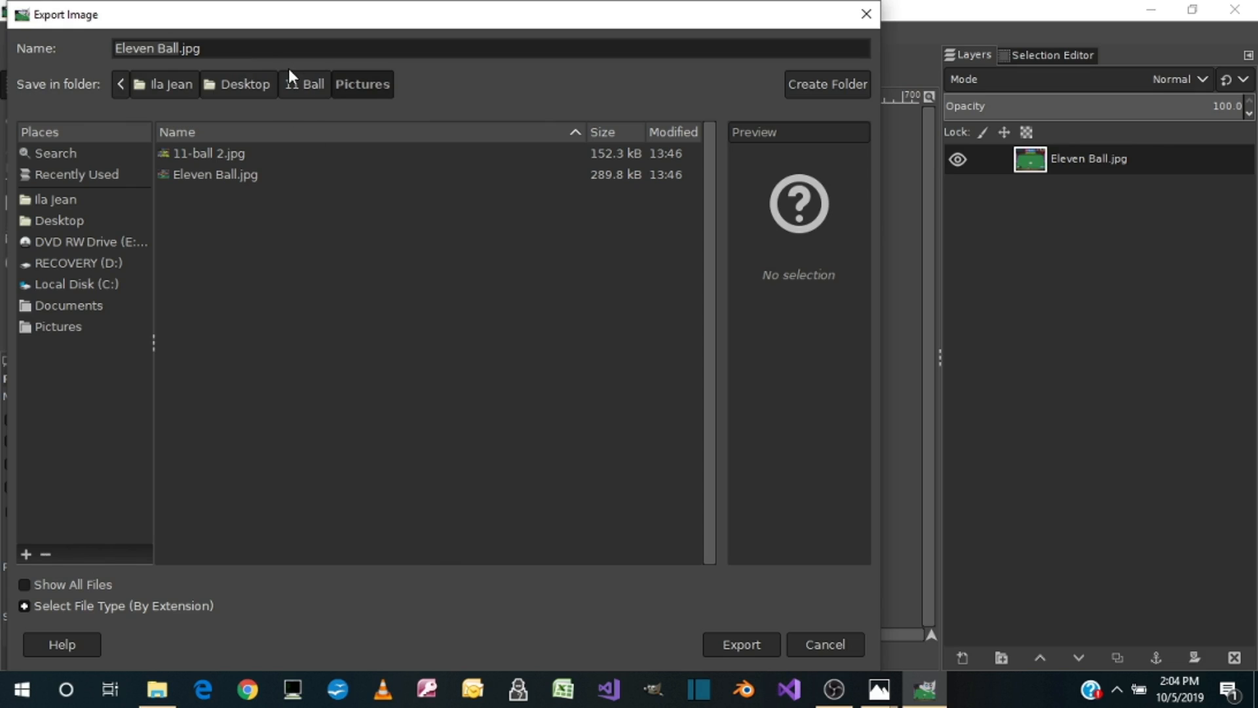
Step: Name the export Eleven Ball.png and export it as PNG with compression level 9
{"action": "left_click", "coordinate": [259, 51]}
{"action": "key", "text": "BackSpace"}
{"action": "key", "text": "BackSpace"}
{"action": "key", "text": "BackSpace"}
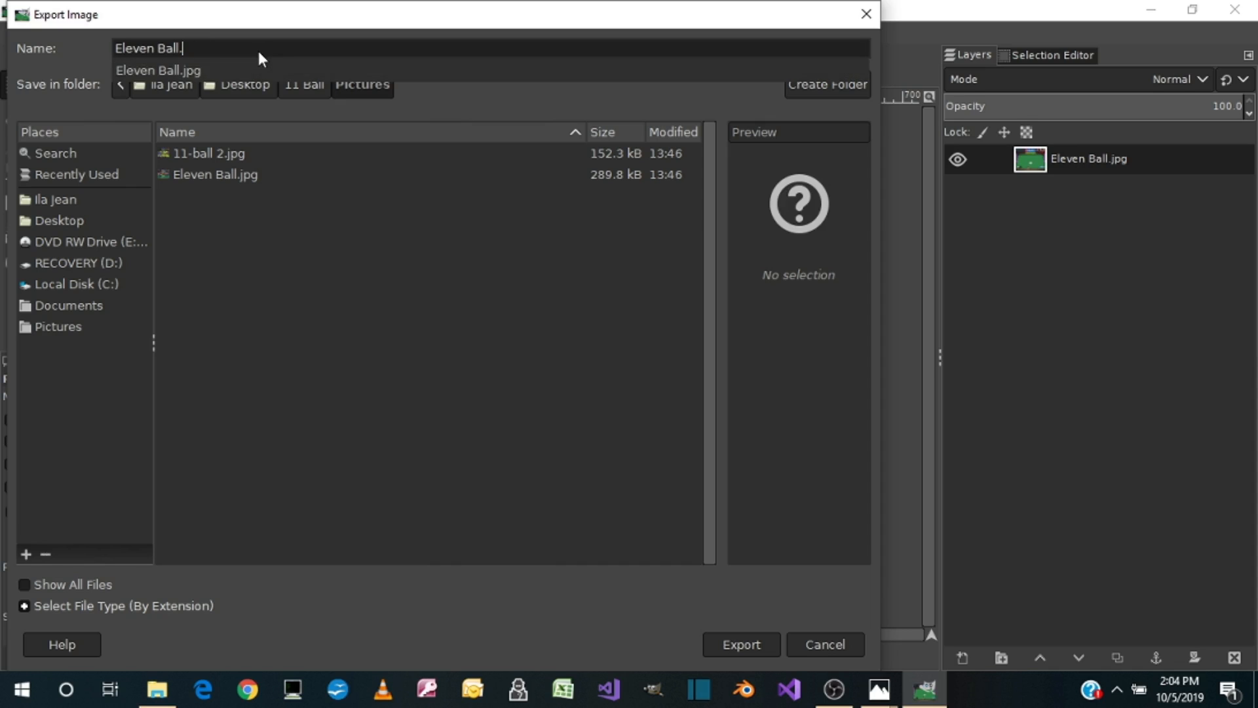
{"action": "type", "text": "png"}
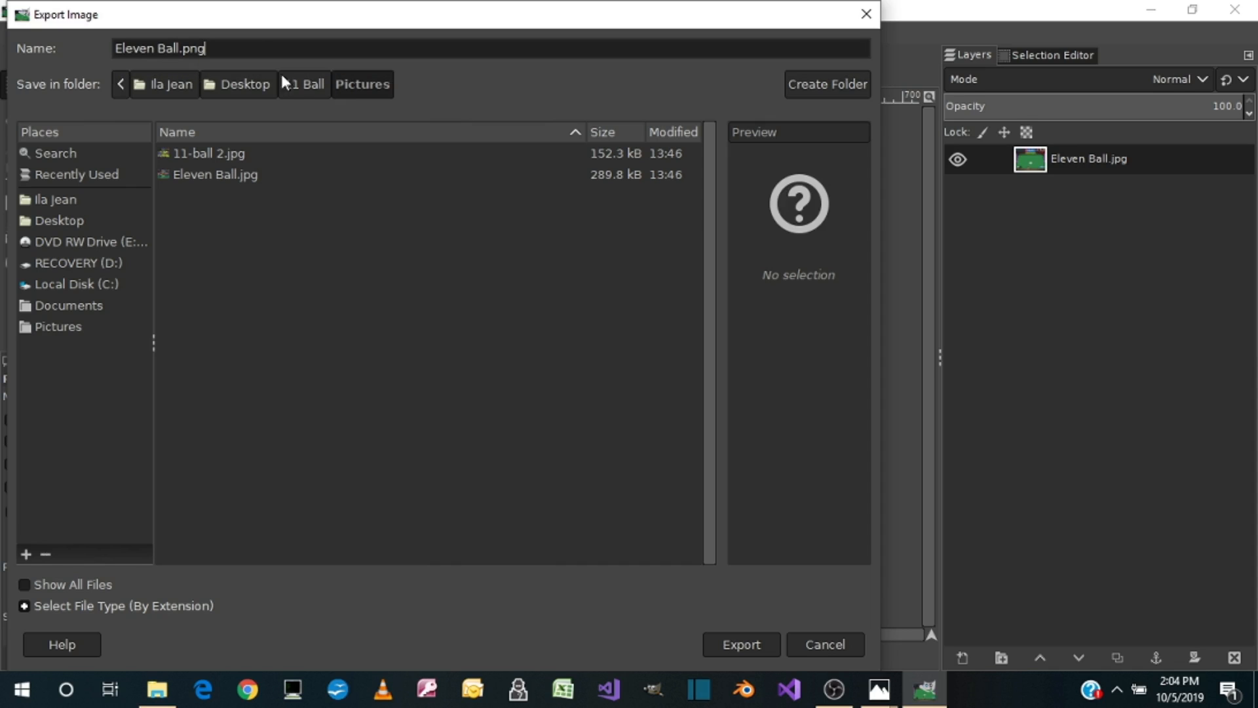
{"action": "left_click", "coordinate": [732, 641]}
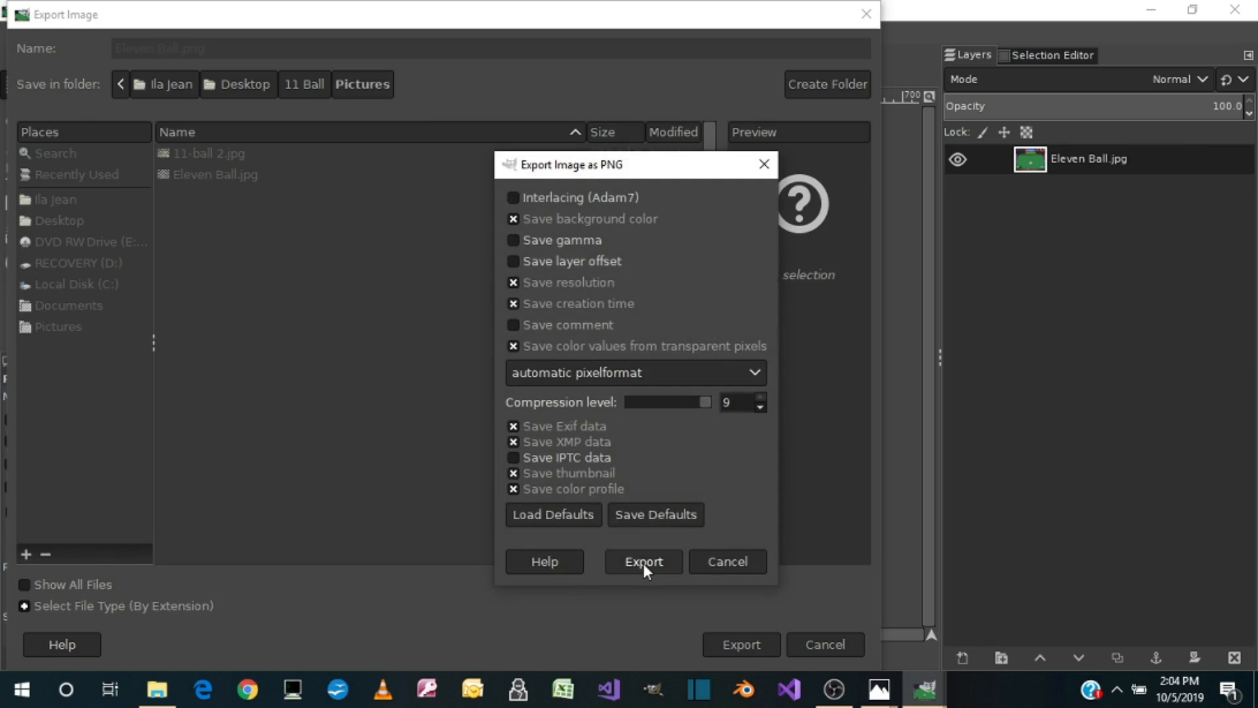
{"action": "left_click", "coordinate": [644, 565]}
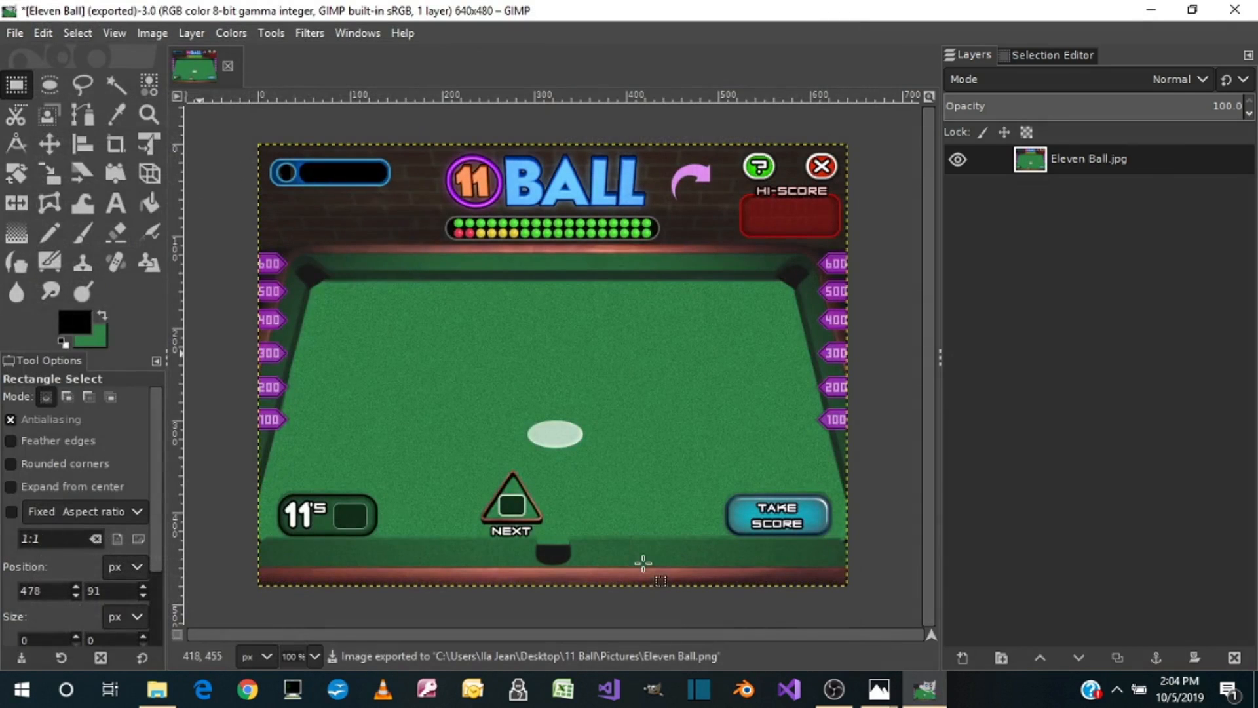
Step: Minimize GIMP, view the exported Eleven Ball.png from the 11 Ball Pictures folder, close it, and check its file details
{"action": "left_click", "coordinate": [1161, 11]}
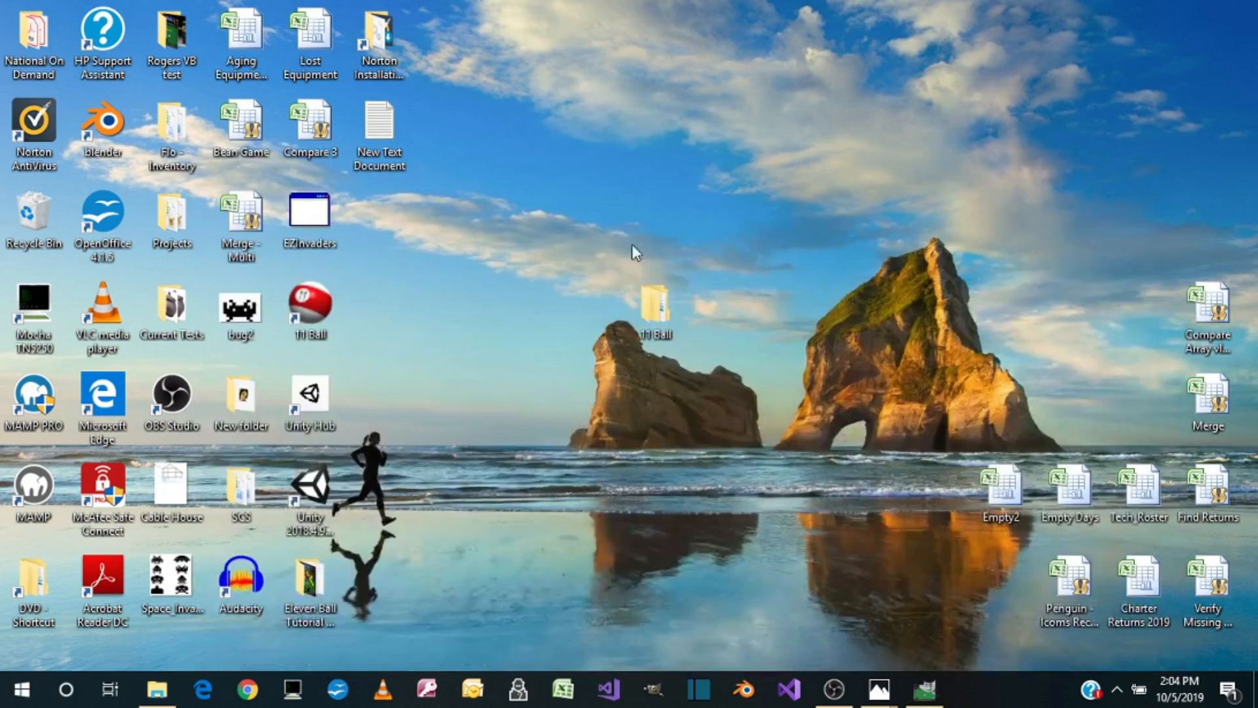
{"action": "double_click", "coordinate": [669, 305]}
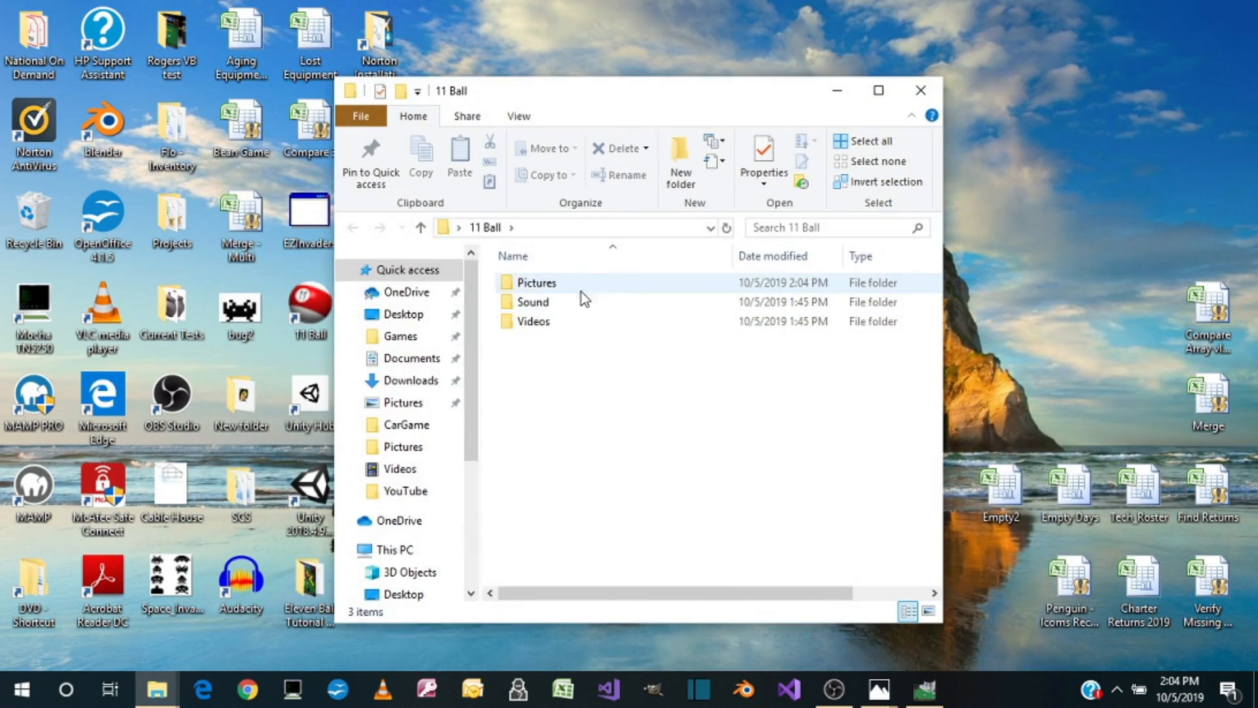
{"action": "double_click", "coordinate": [545, 283]}
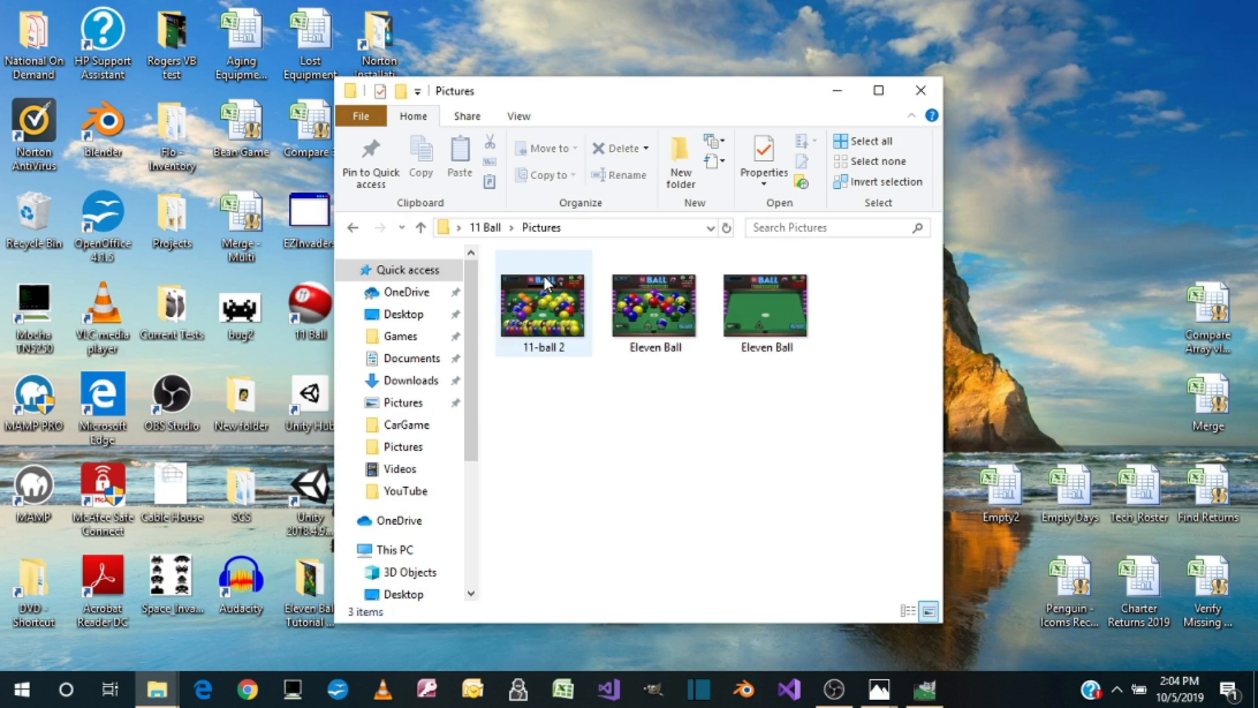
{"action": "left_click", "coordinate": [773, 311]}
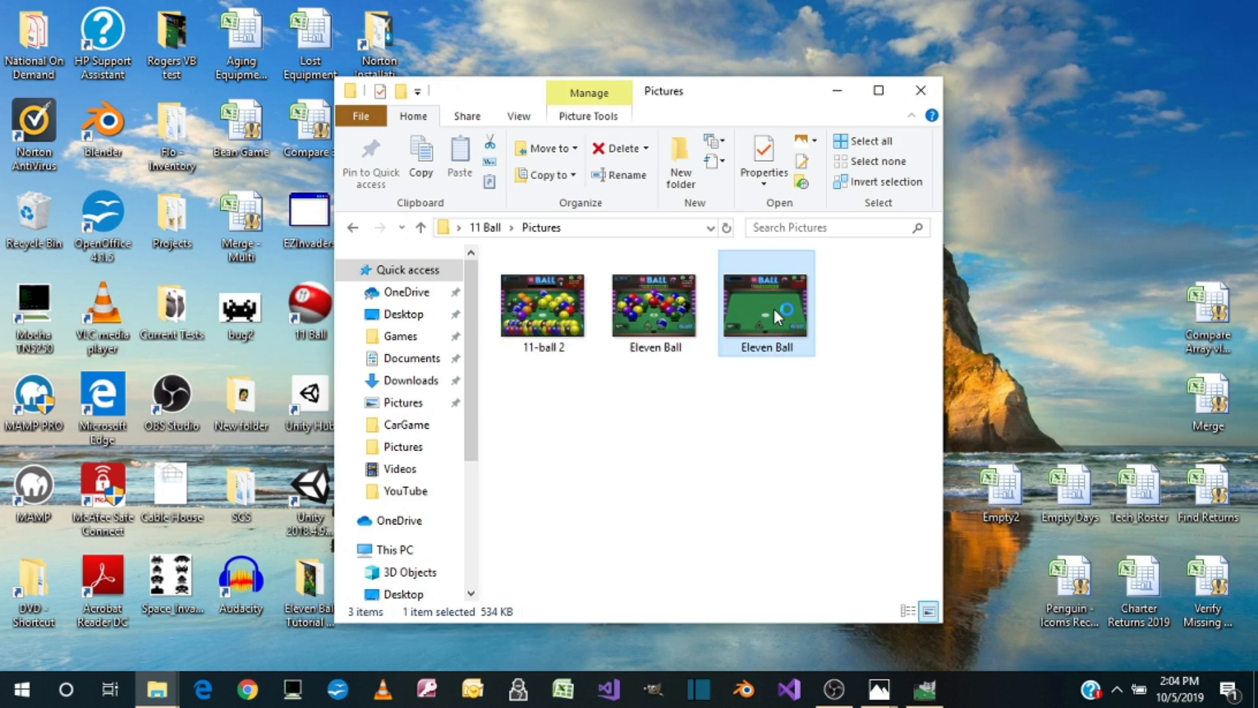
{"action": "double_click", "coordinate": [773, 309]}
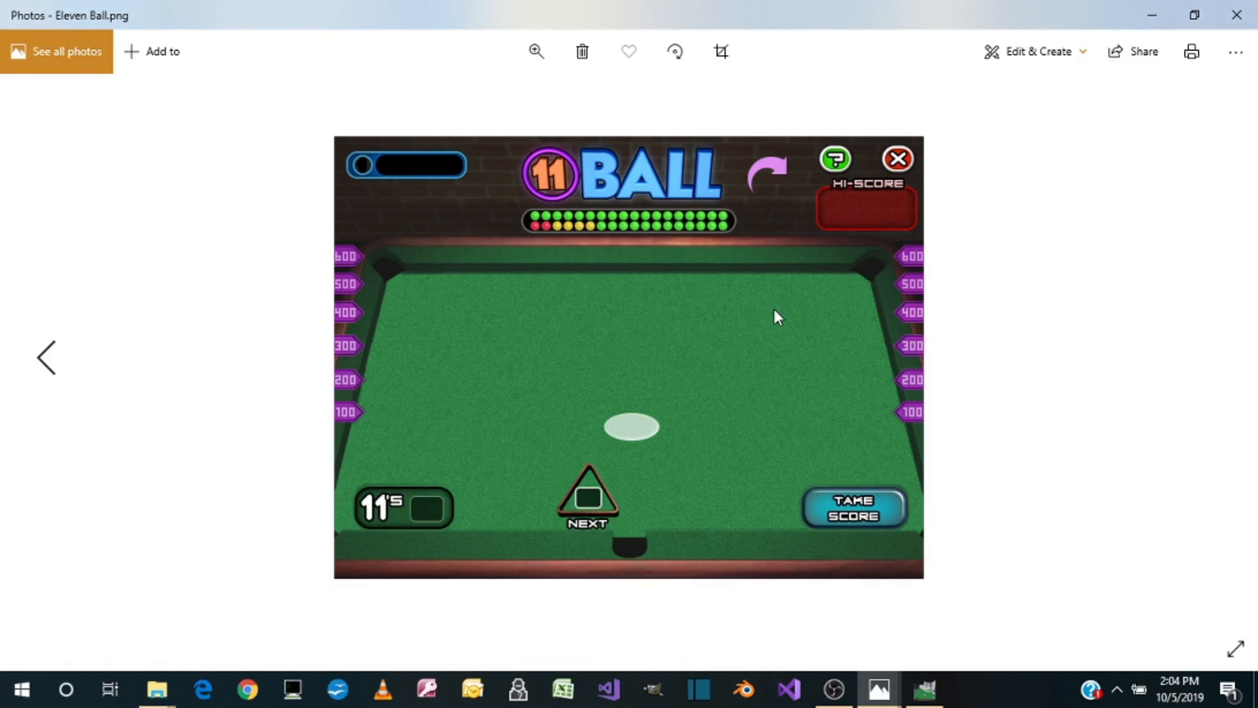
{"action": "left_click", "coordinate": [1236, 16]}
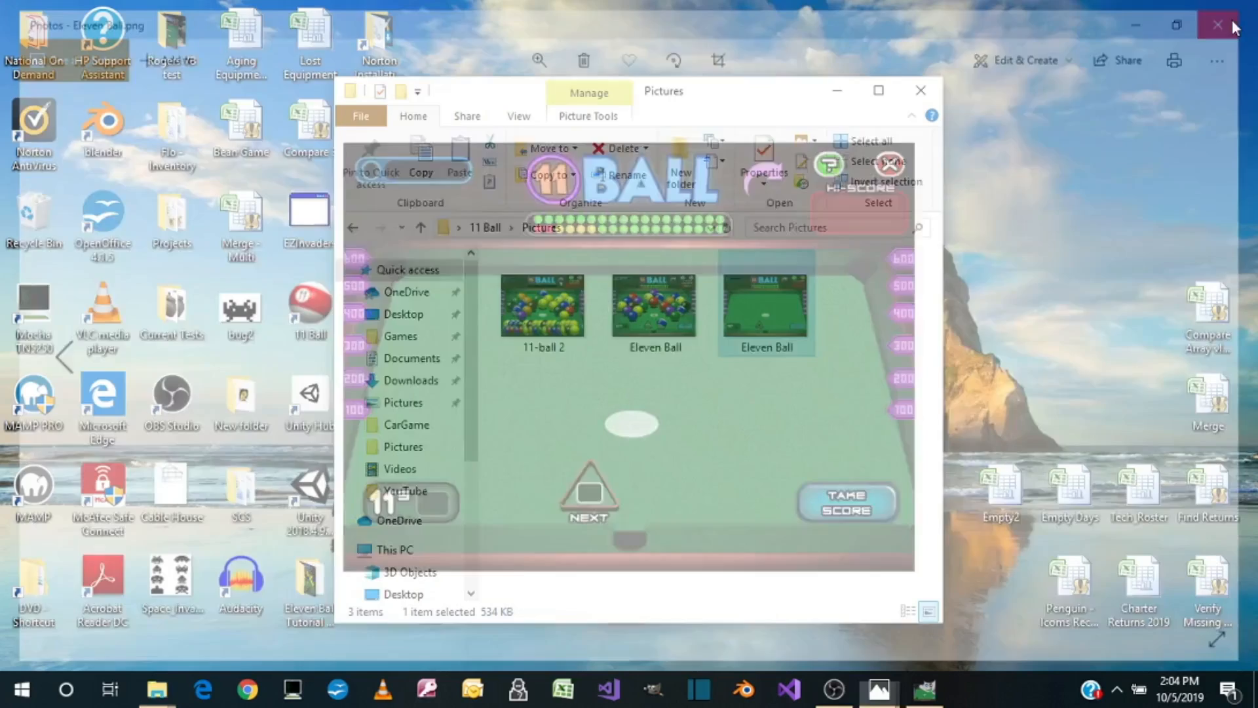
{"action": "mouse_move", "coordinate": [788, 304]}
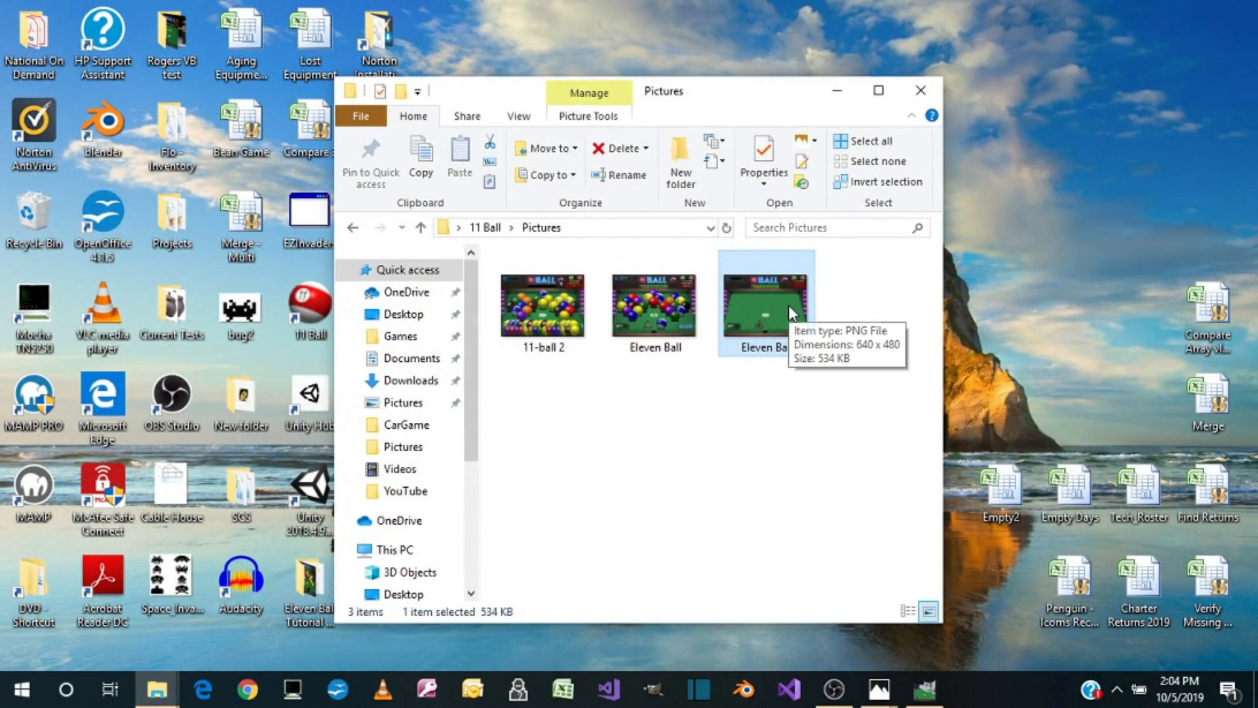